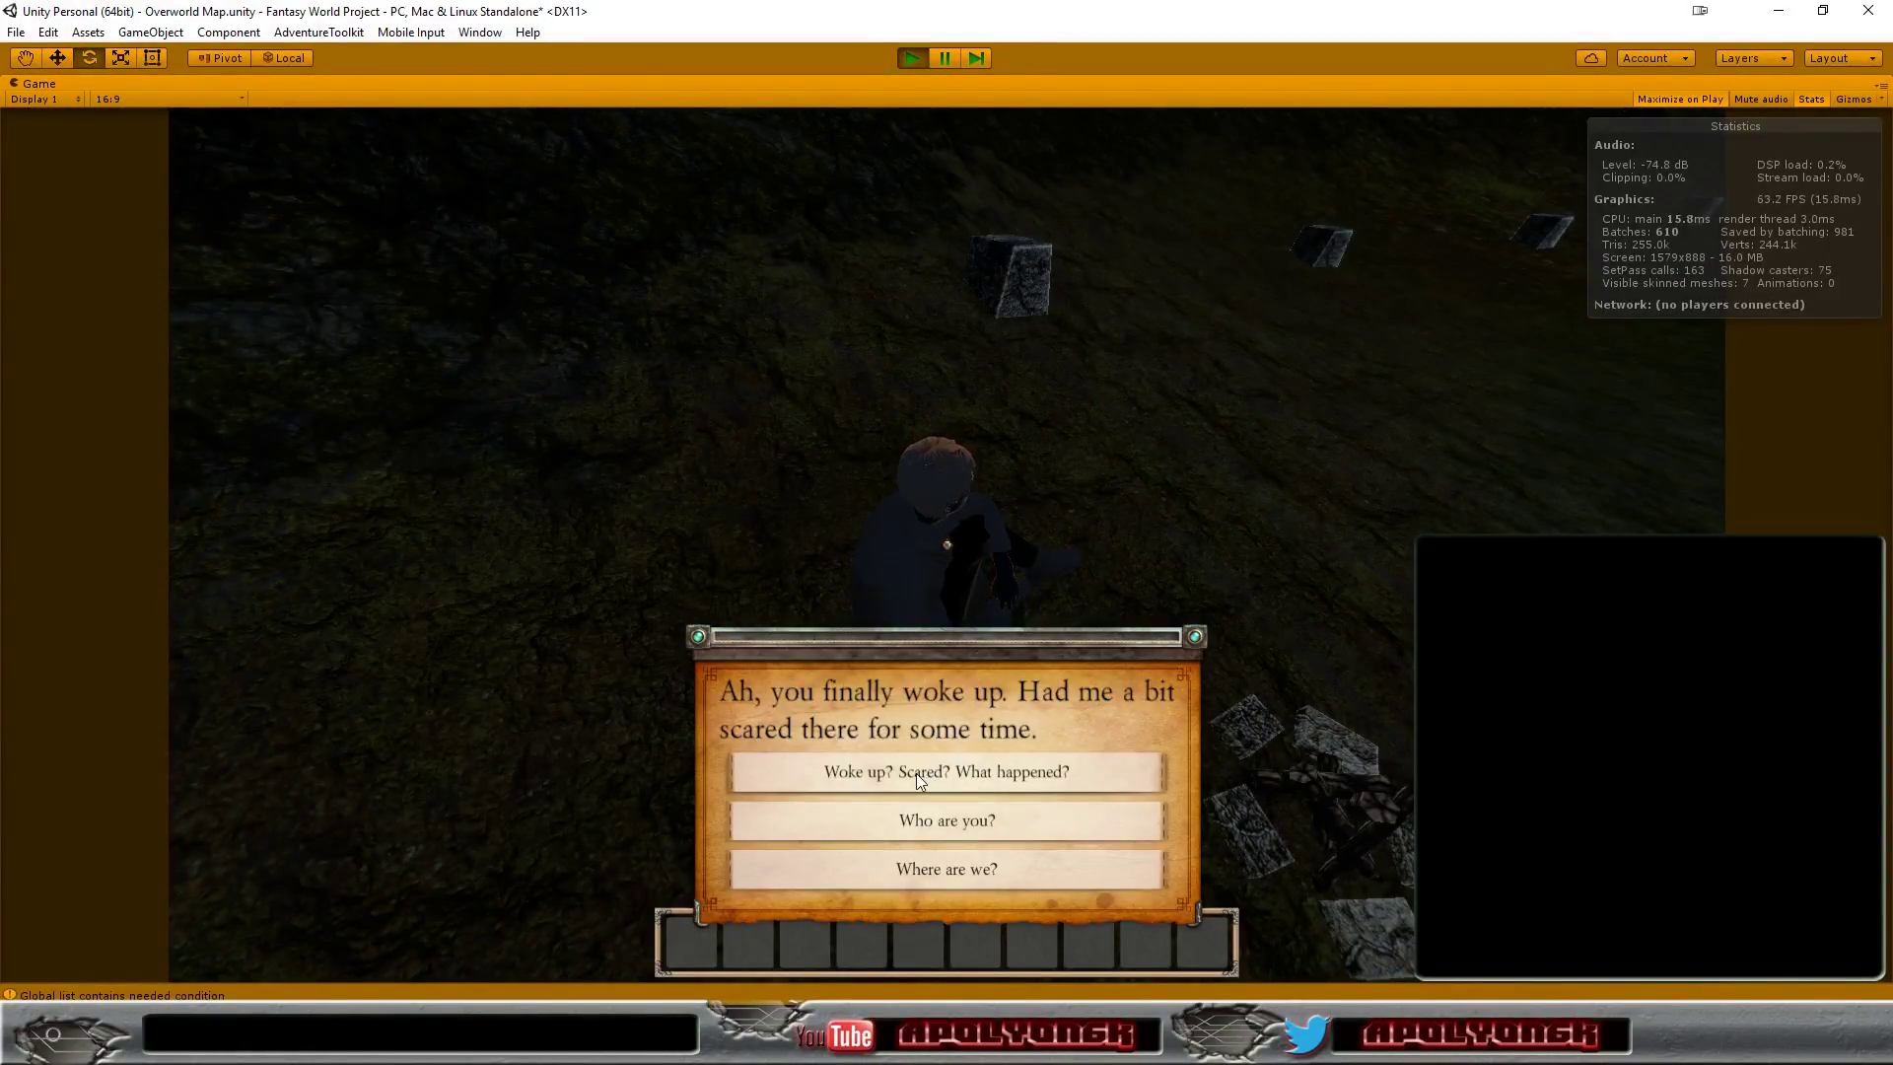
# Ask the old man what happened, thank him, and ask who he is, alternating the replies
pyautogui.click(915, 773)
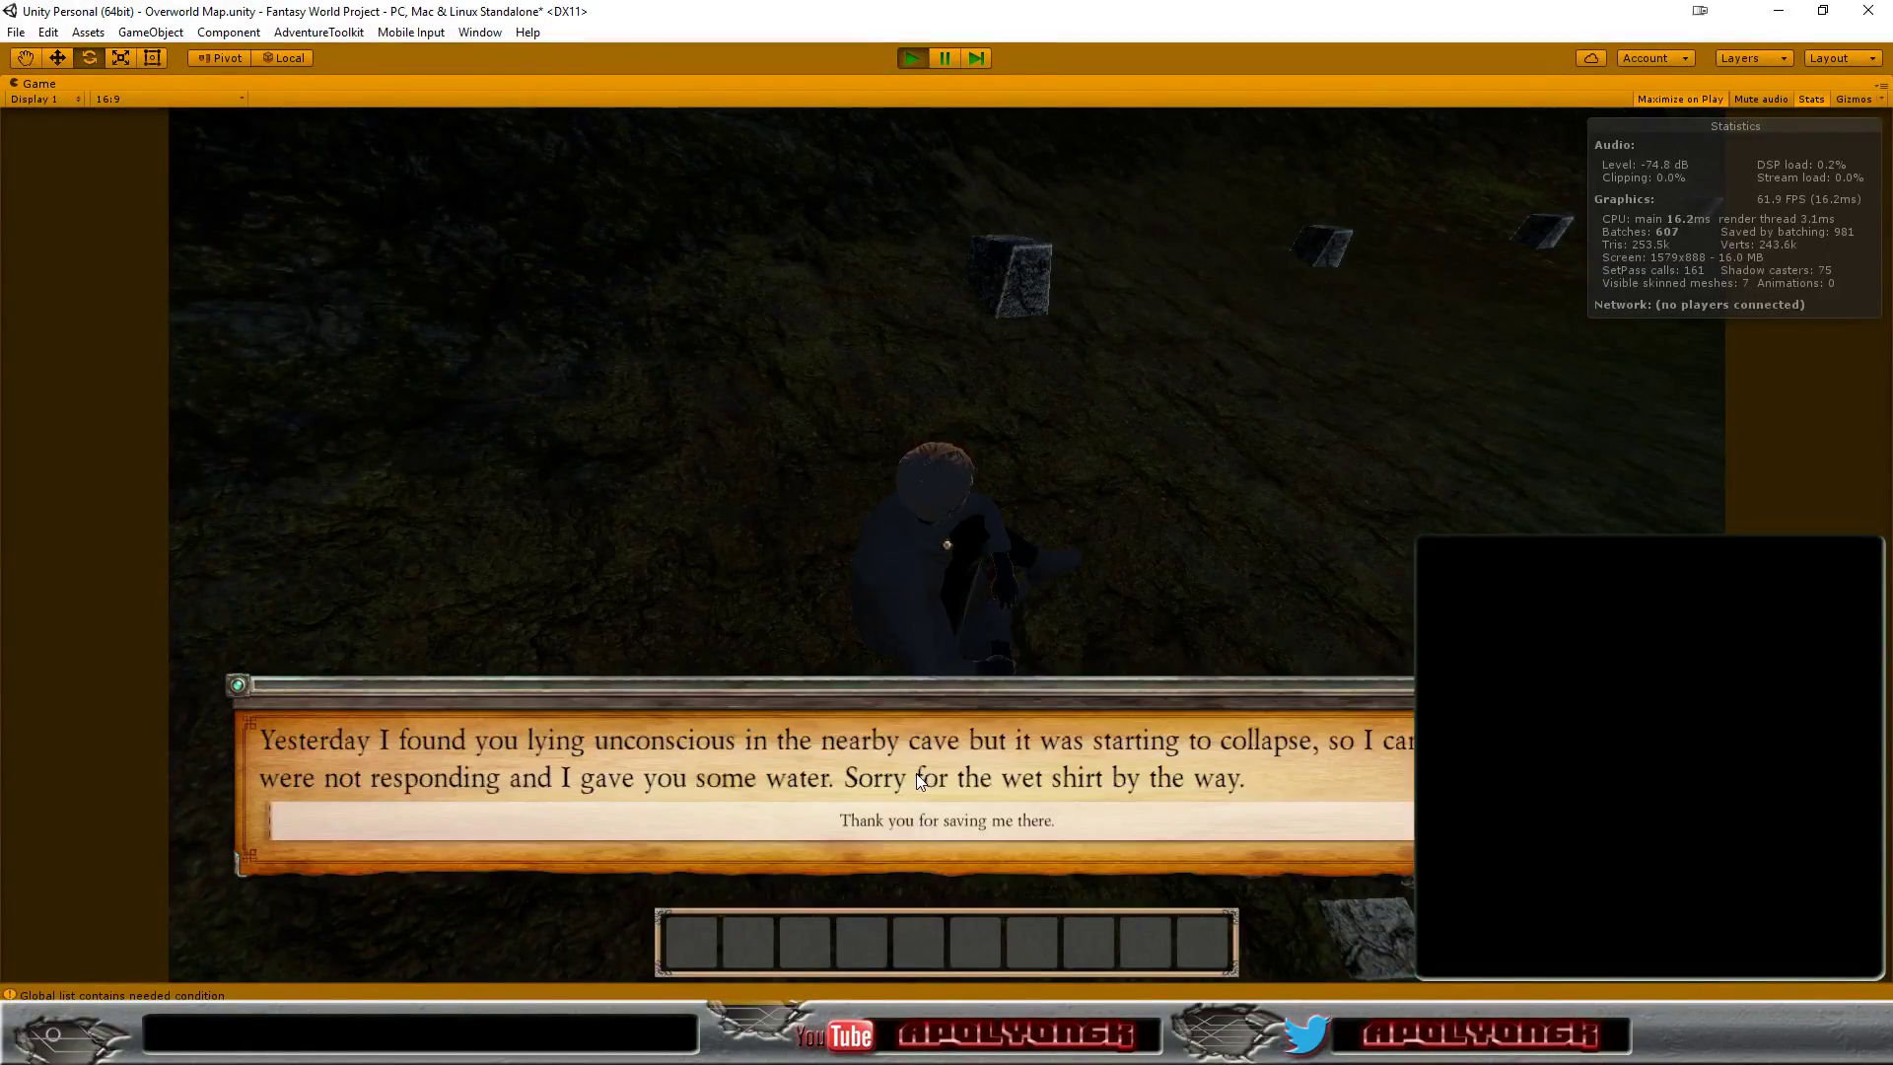
pyautogui.click(932, 825)
pyautogui.click(944, 826)
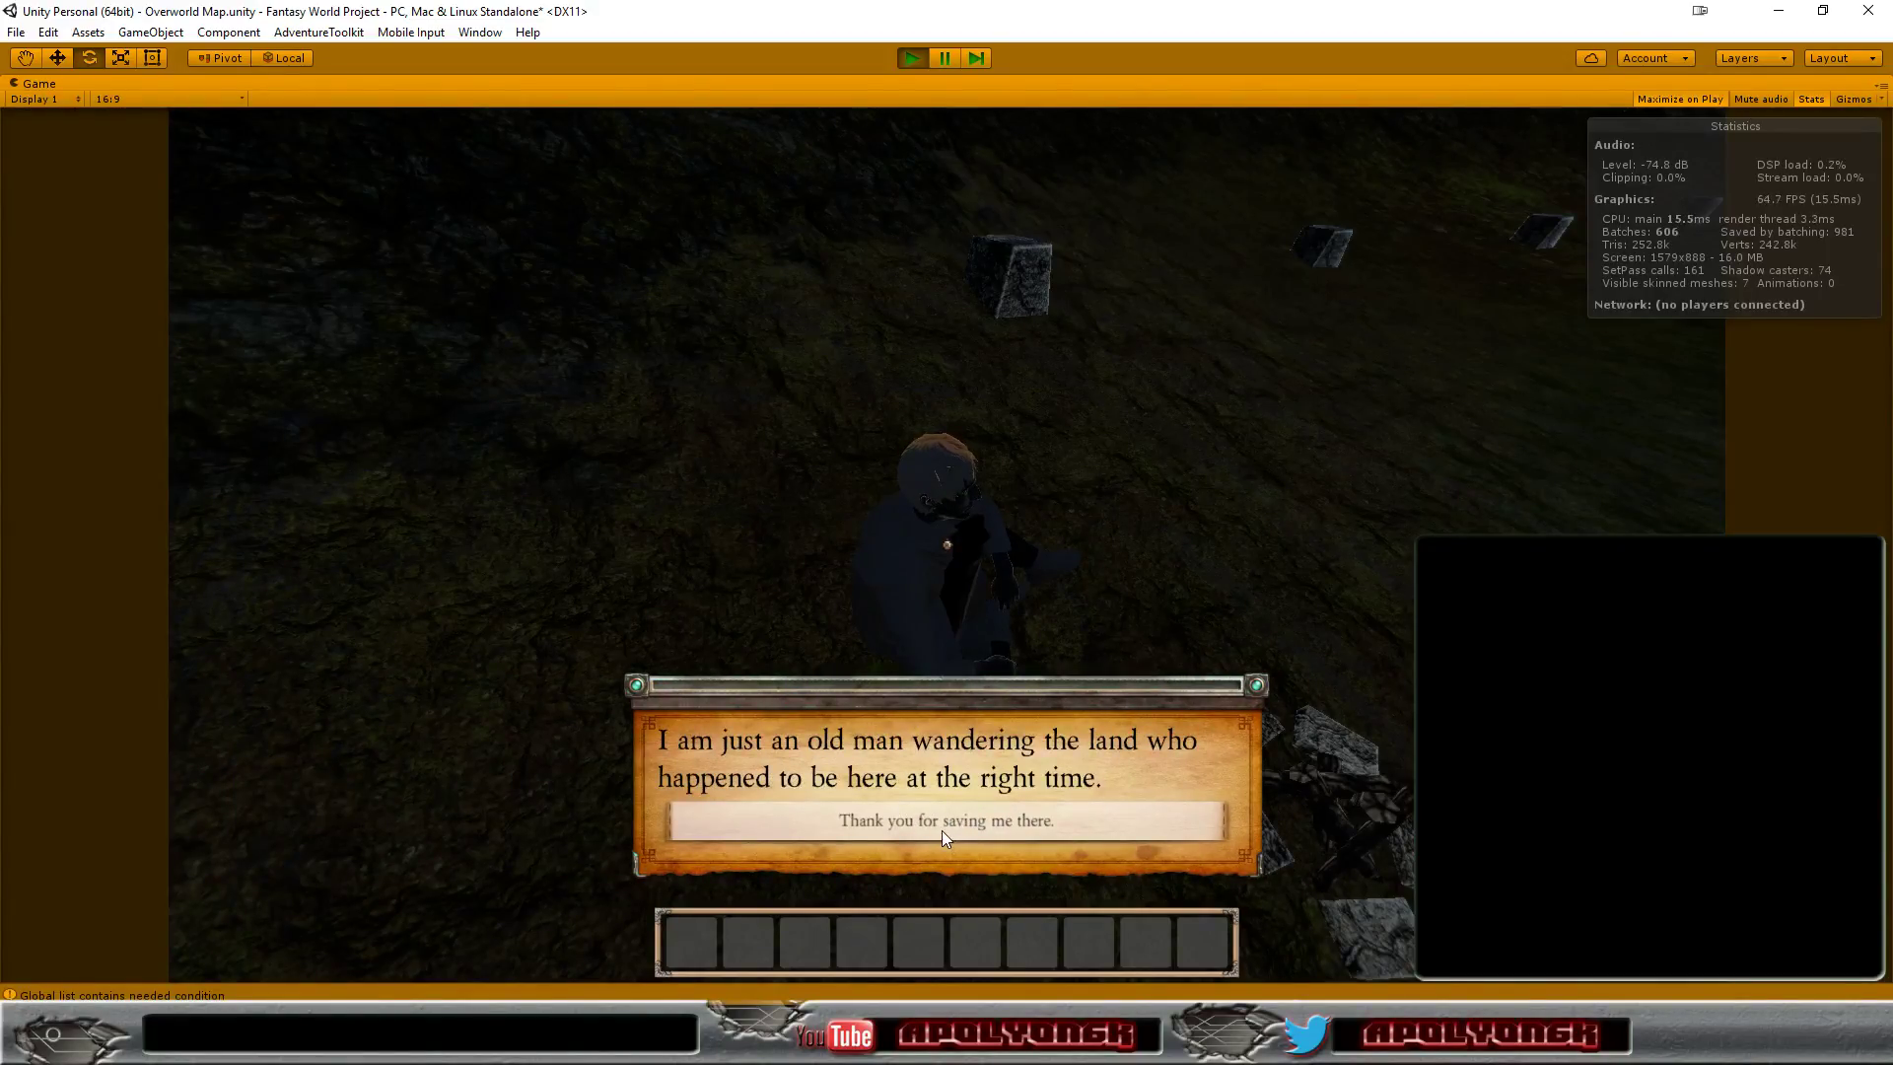
pyautogui.click(944, 825)
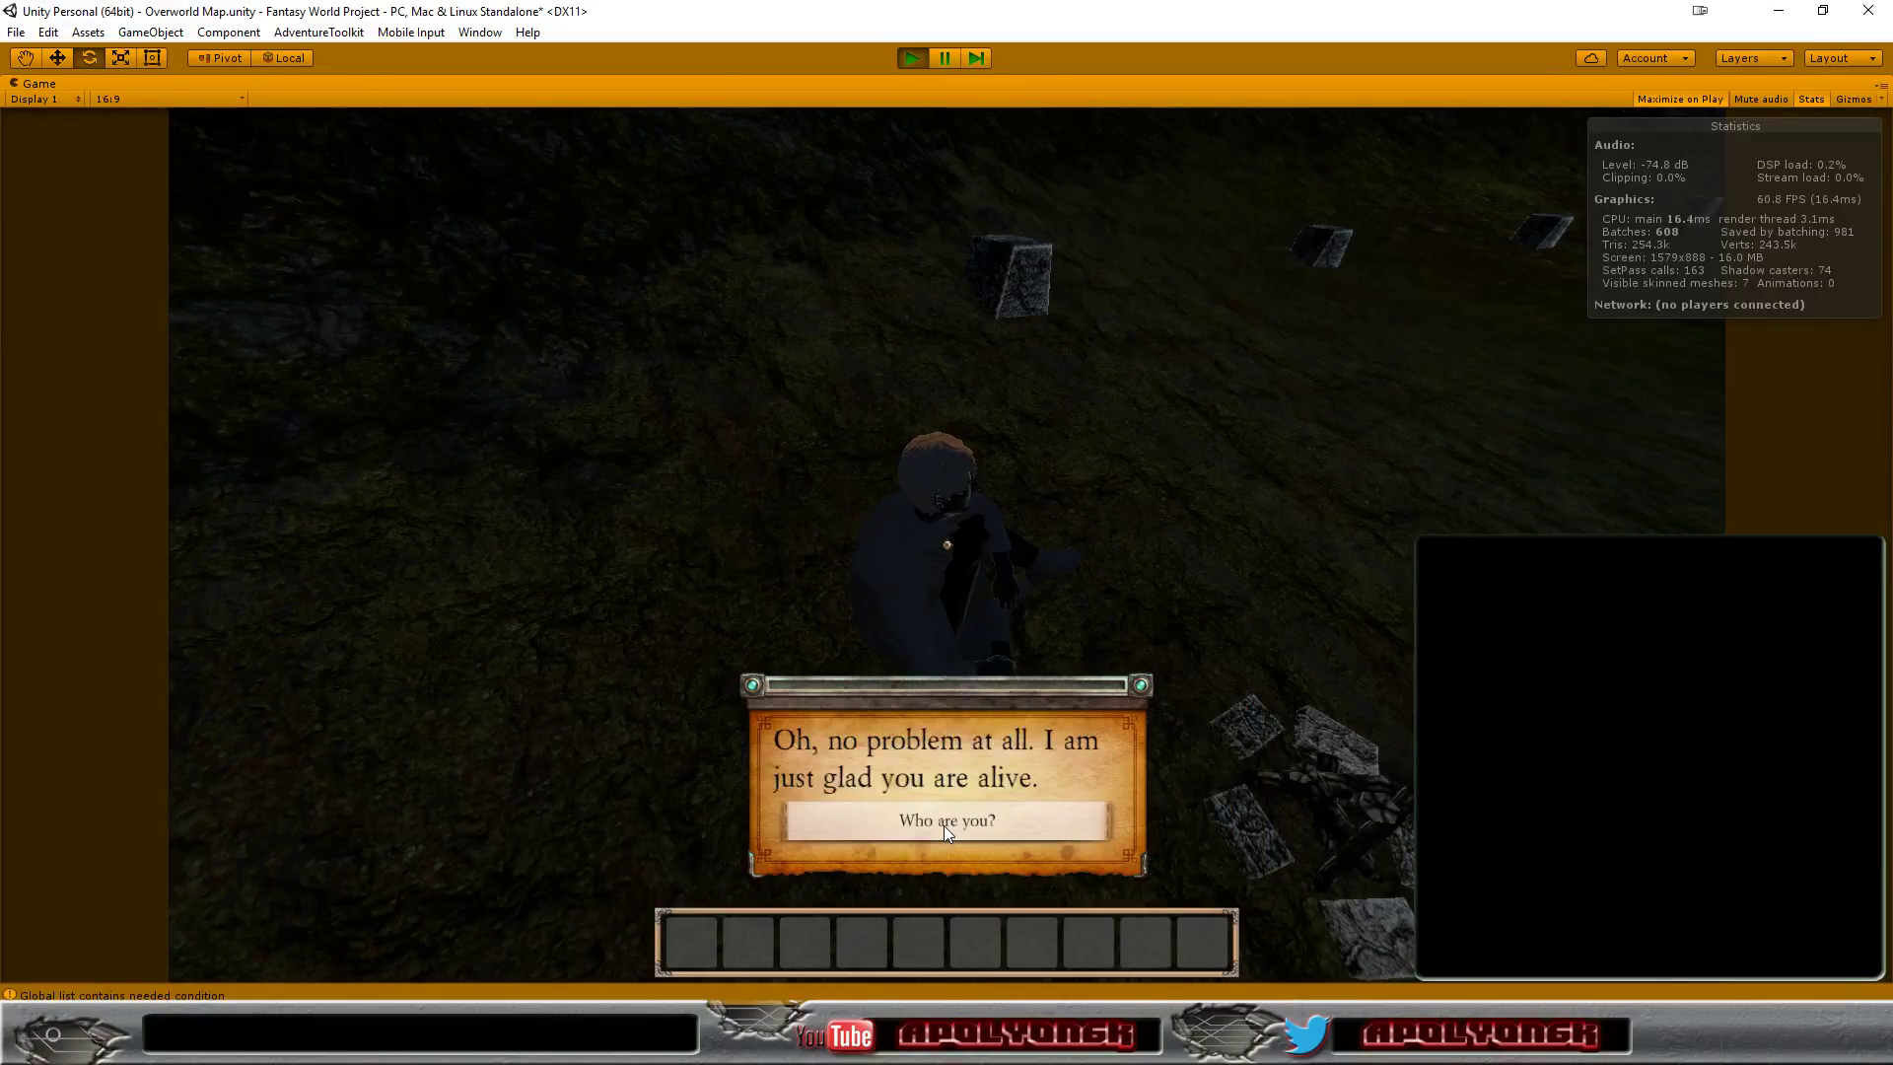
pyautogui.click(949, 826)
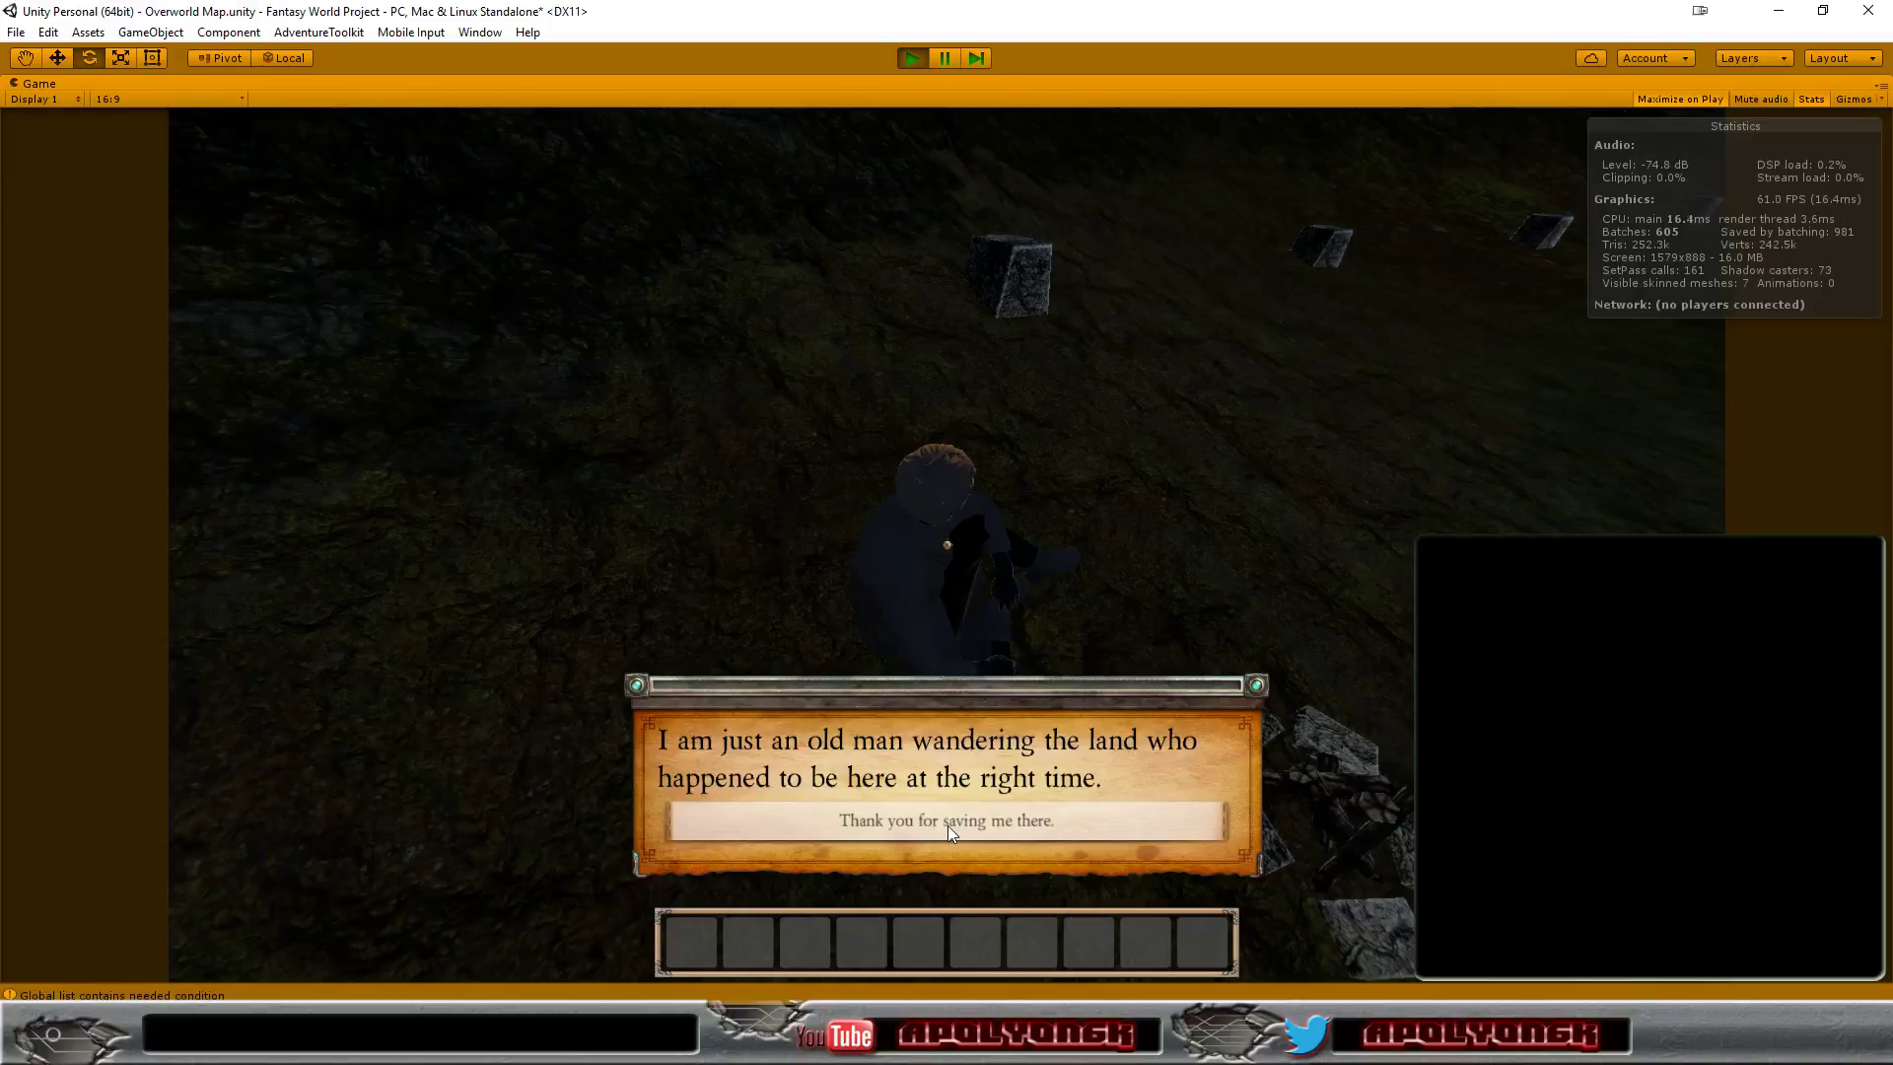
pyautogui.click(949, 825)
# Keep cycling the two repeating dialogue lines to confirm the loop, then stop Play mode
pyautogui.click(948, 825)
pyautogui.click(949, 826)
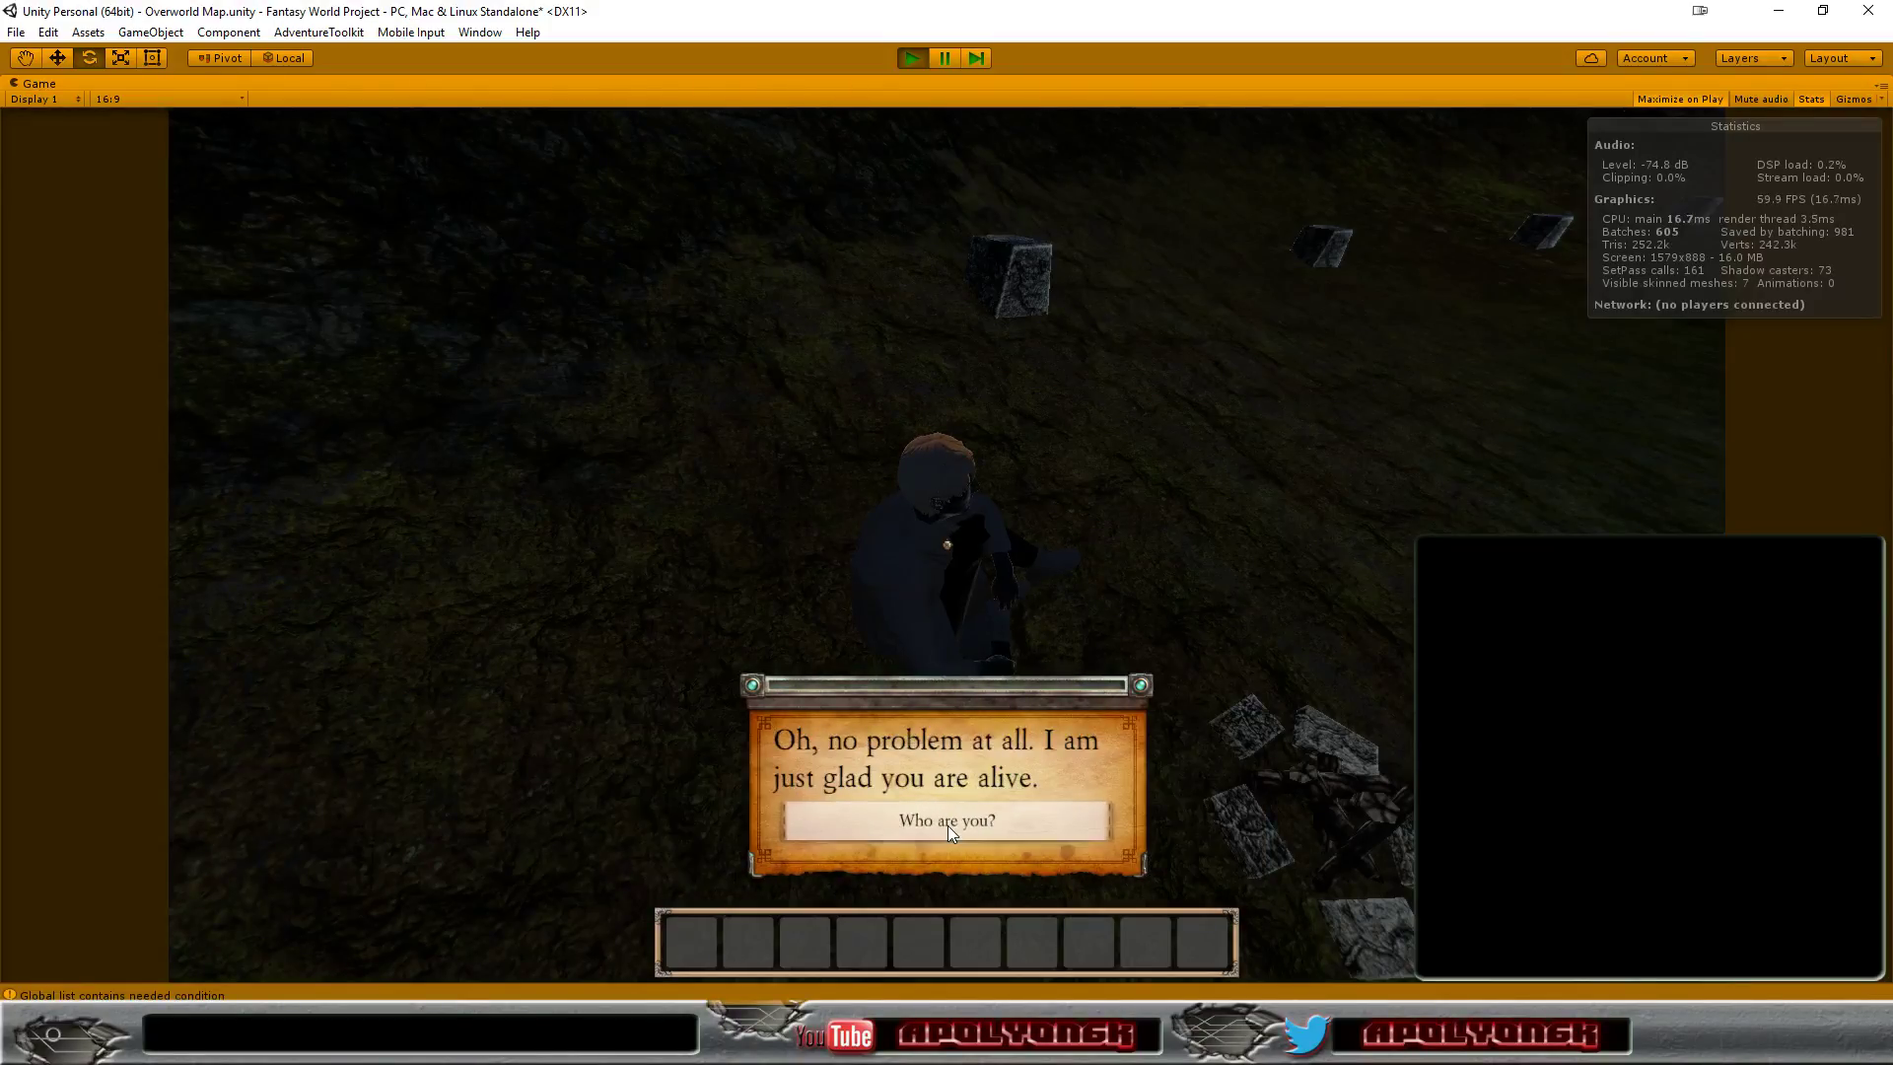
pyautogui.click(949, 825)
pyautogui.click(948, 825)
pyautogui.click(949, 825)
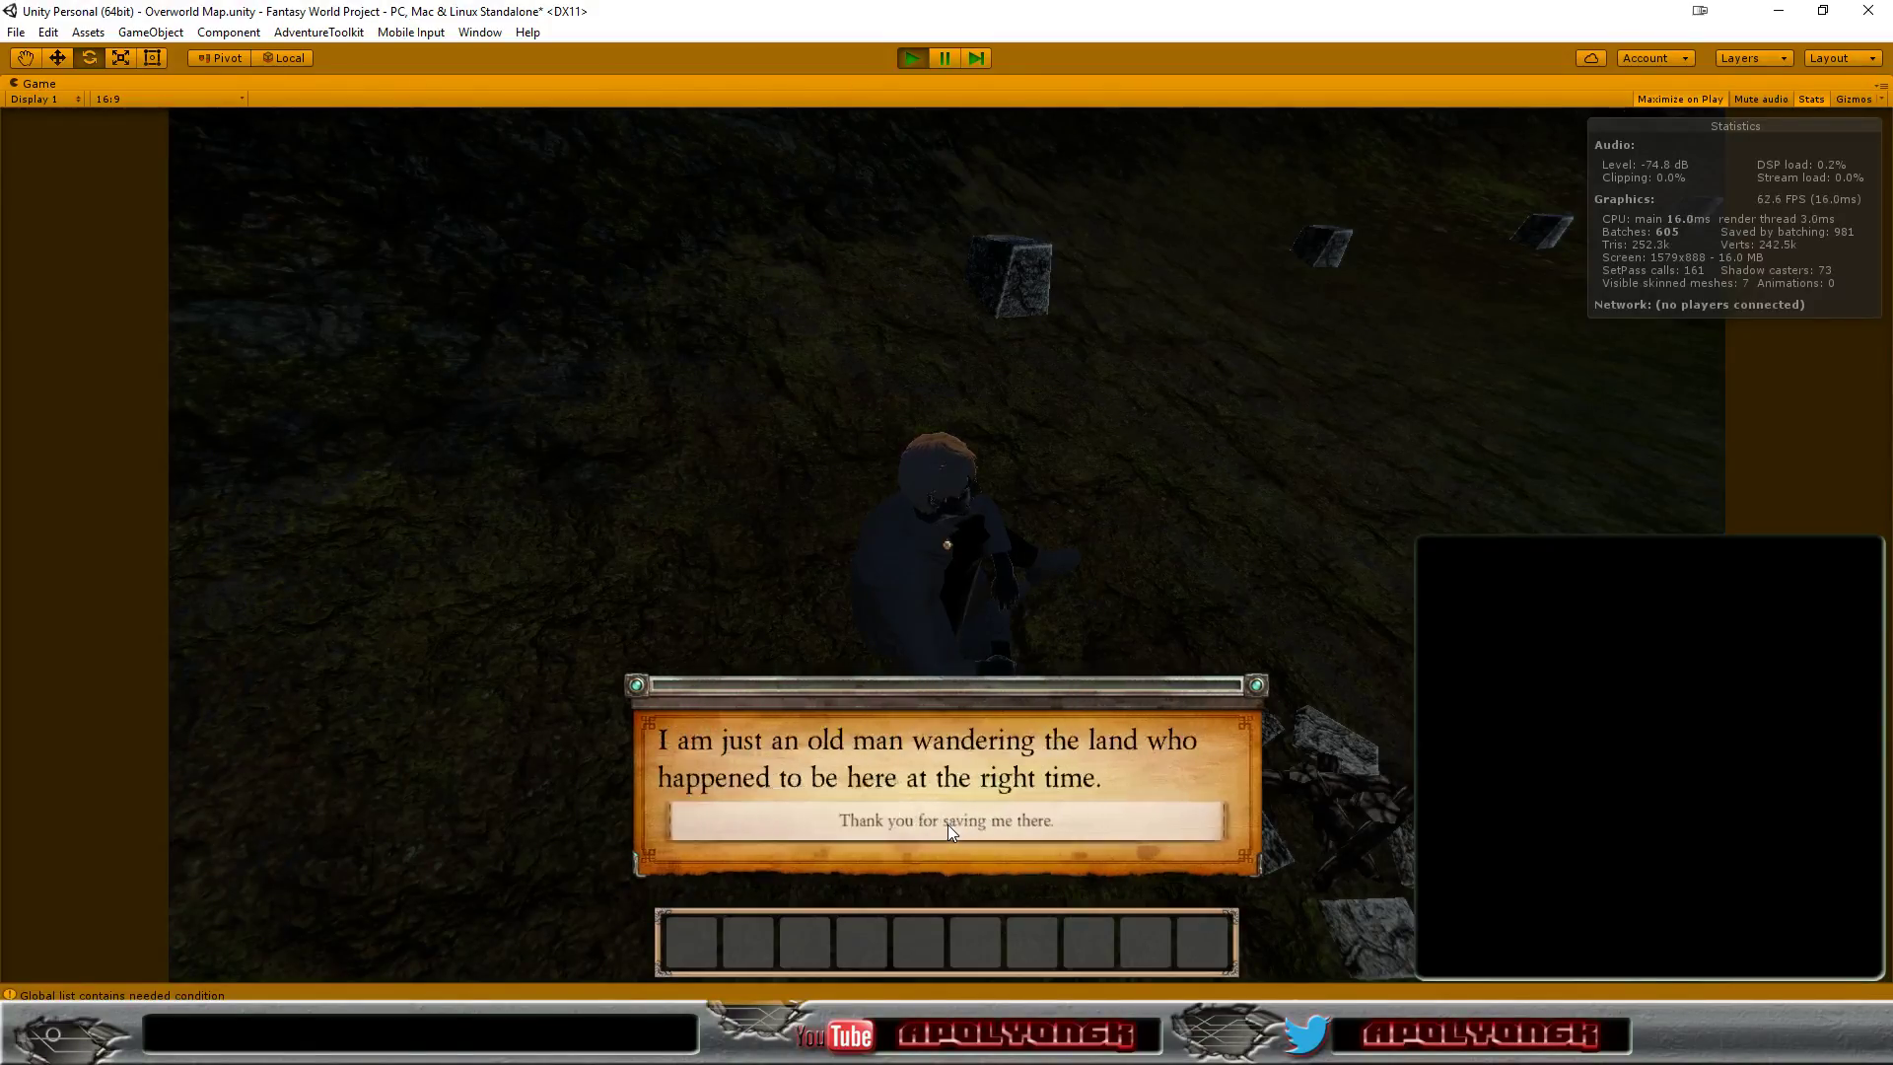
pyautogui.click(948, 826)
pyautogui.click(945, 825)
pyautogui.click(944, 825)
pyautogui.click(944, 825)
pyautogui.click(949, 825)
pyautogui.click(949, 825)
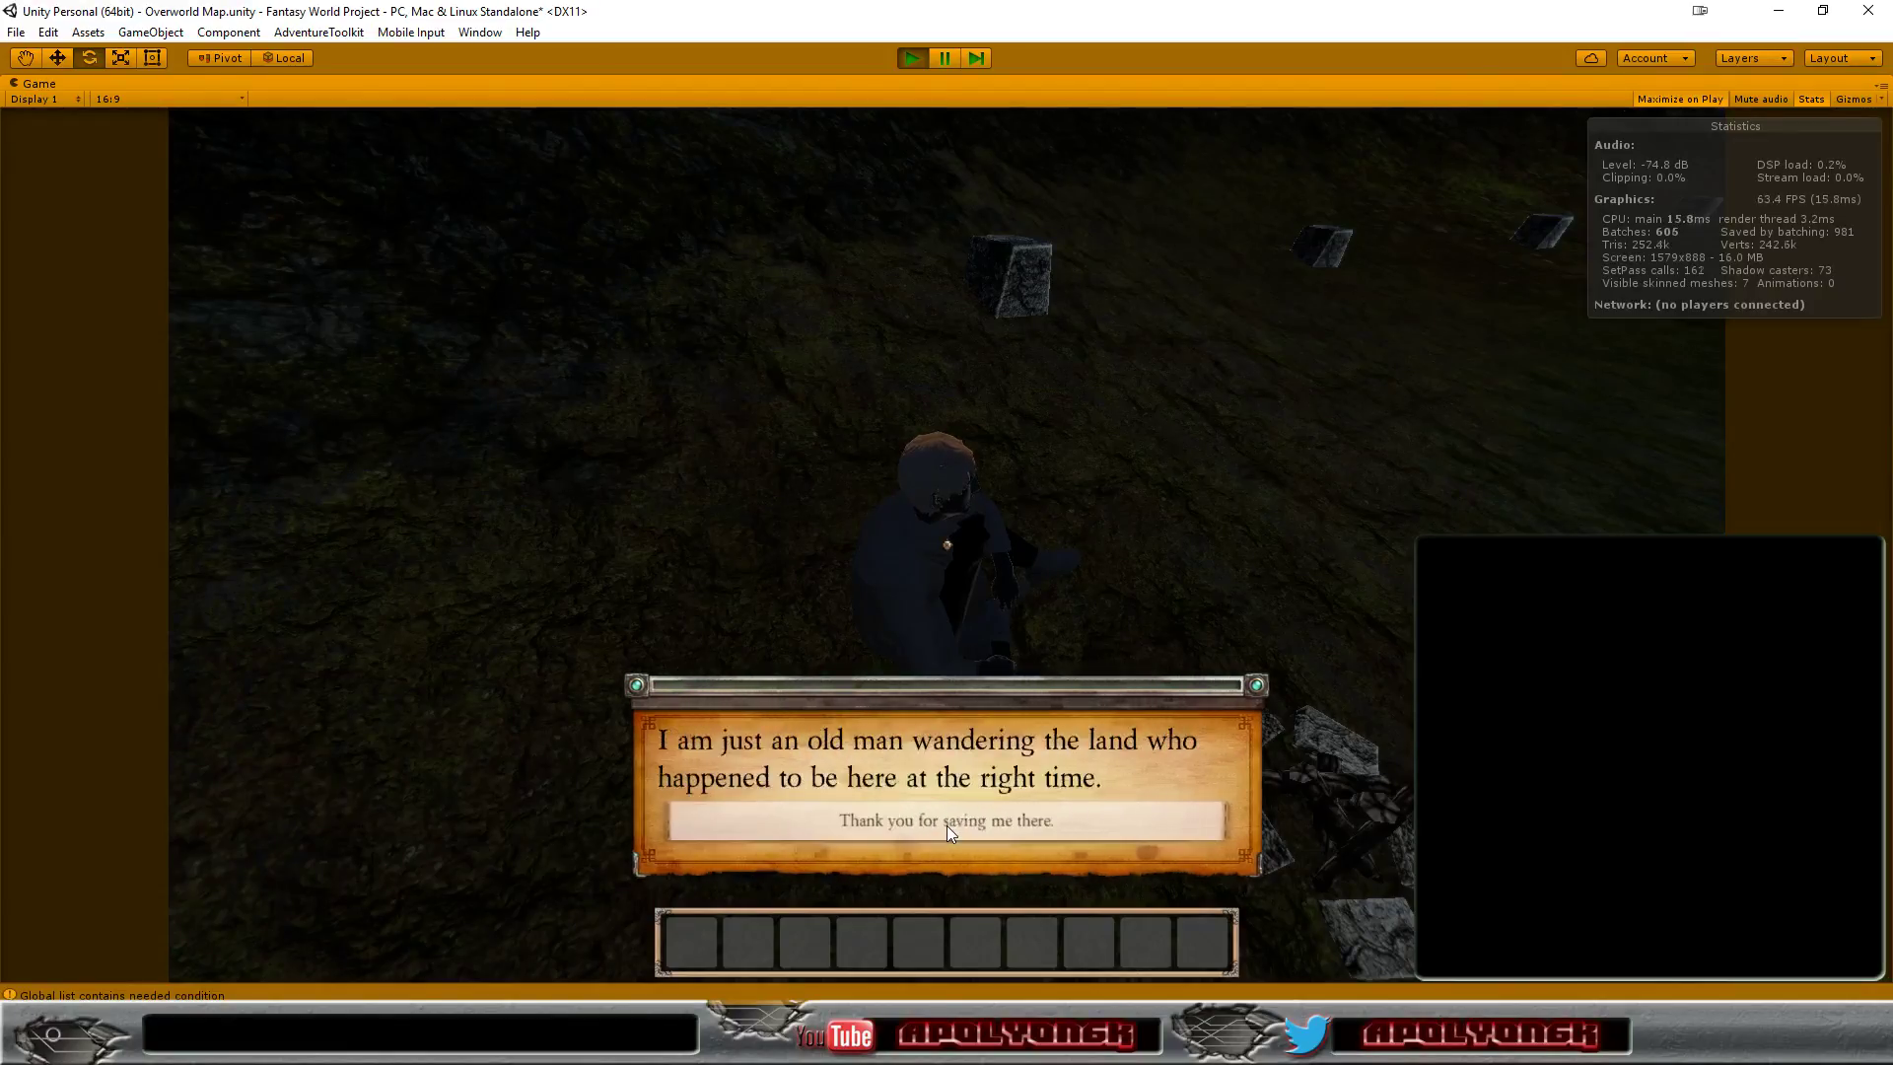
pyautogui.click(946, 825)
pyautogui.click(944, 831)
pyautogui.click(938, 832)
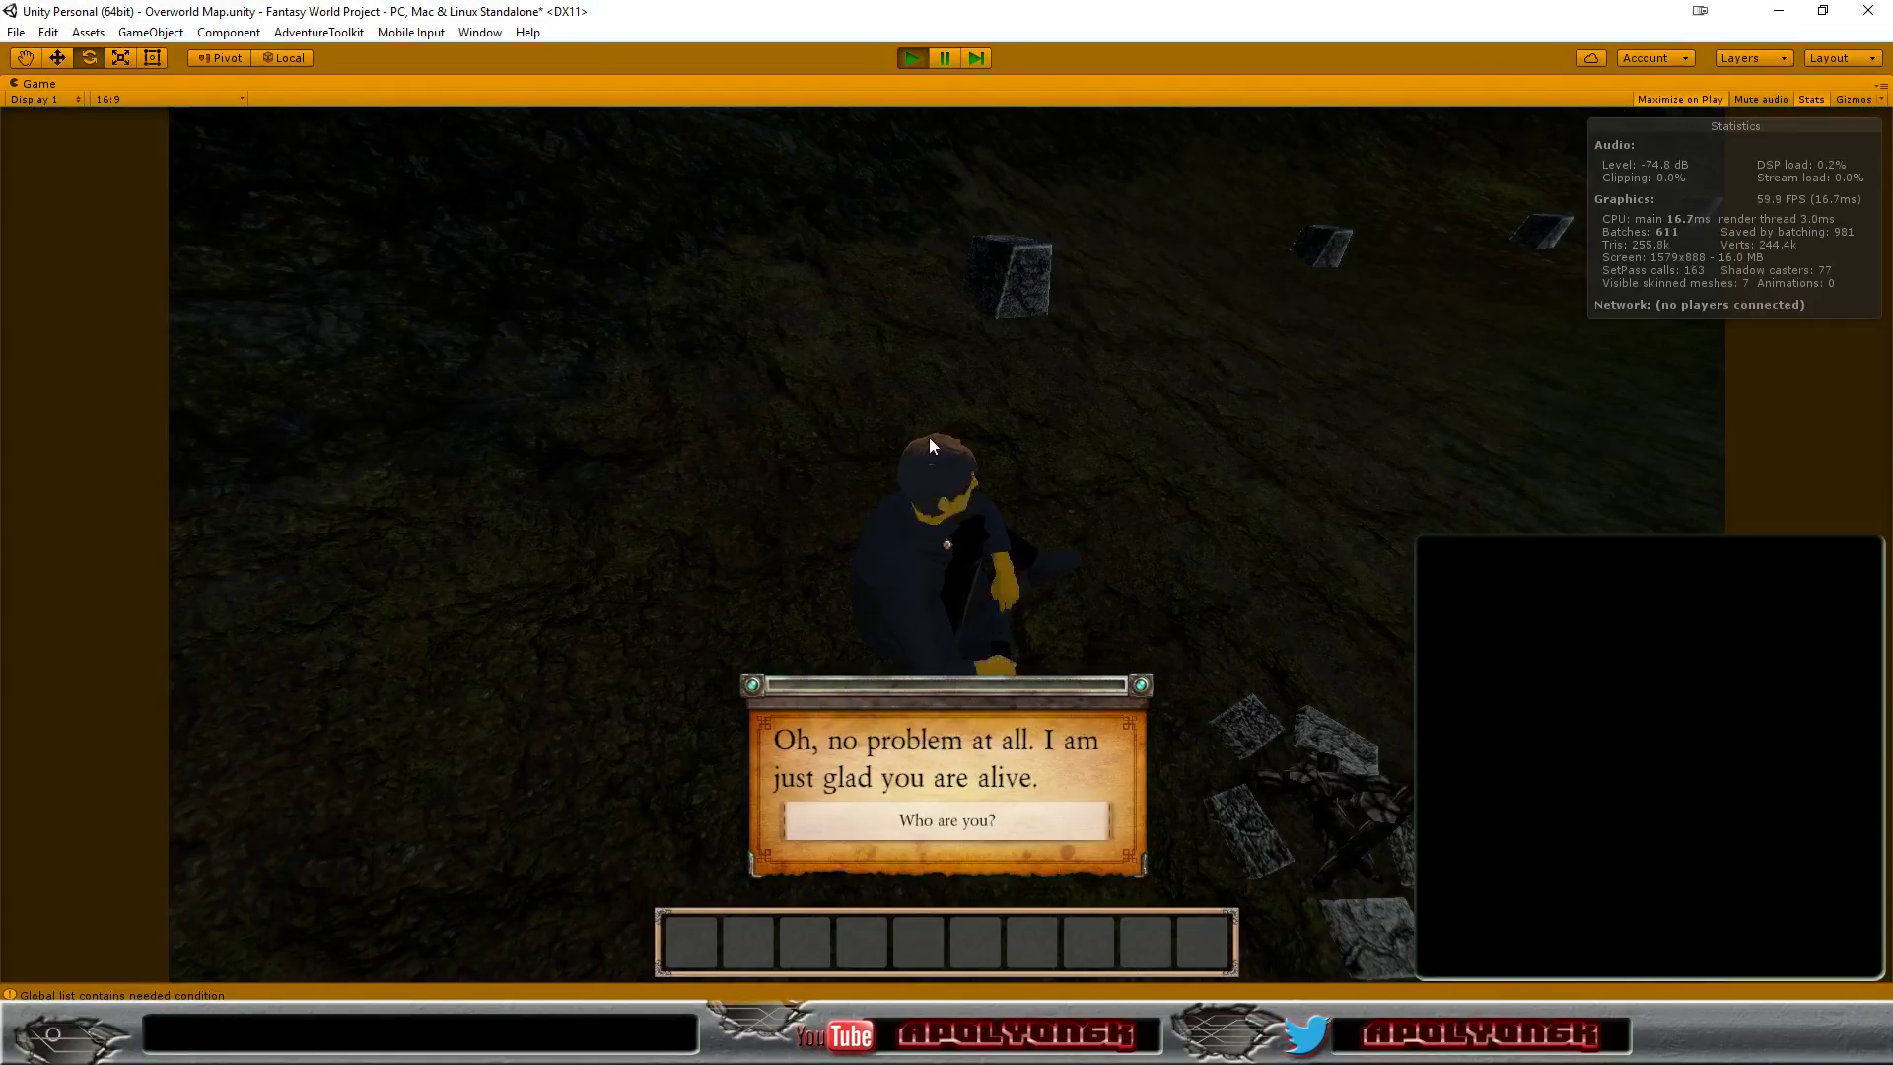
pyautogui.click(907, 58)
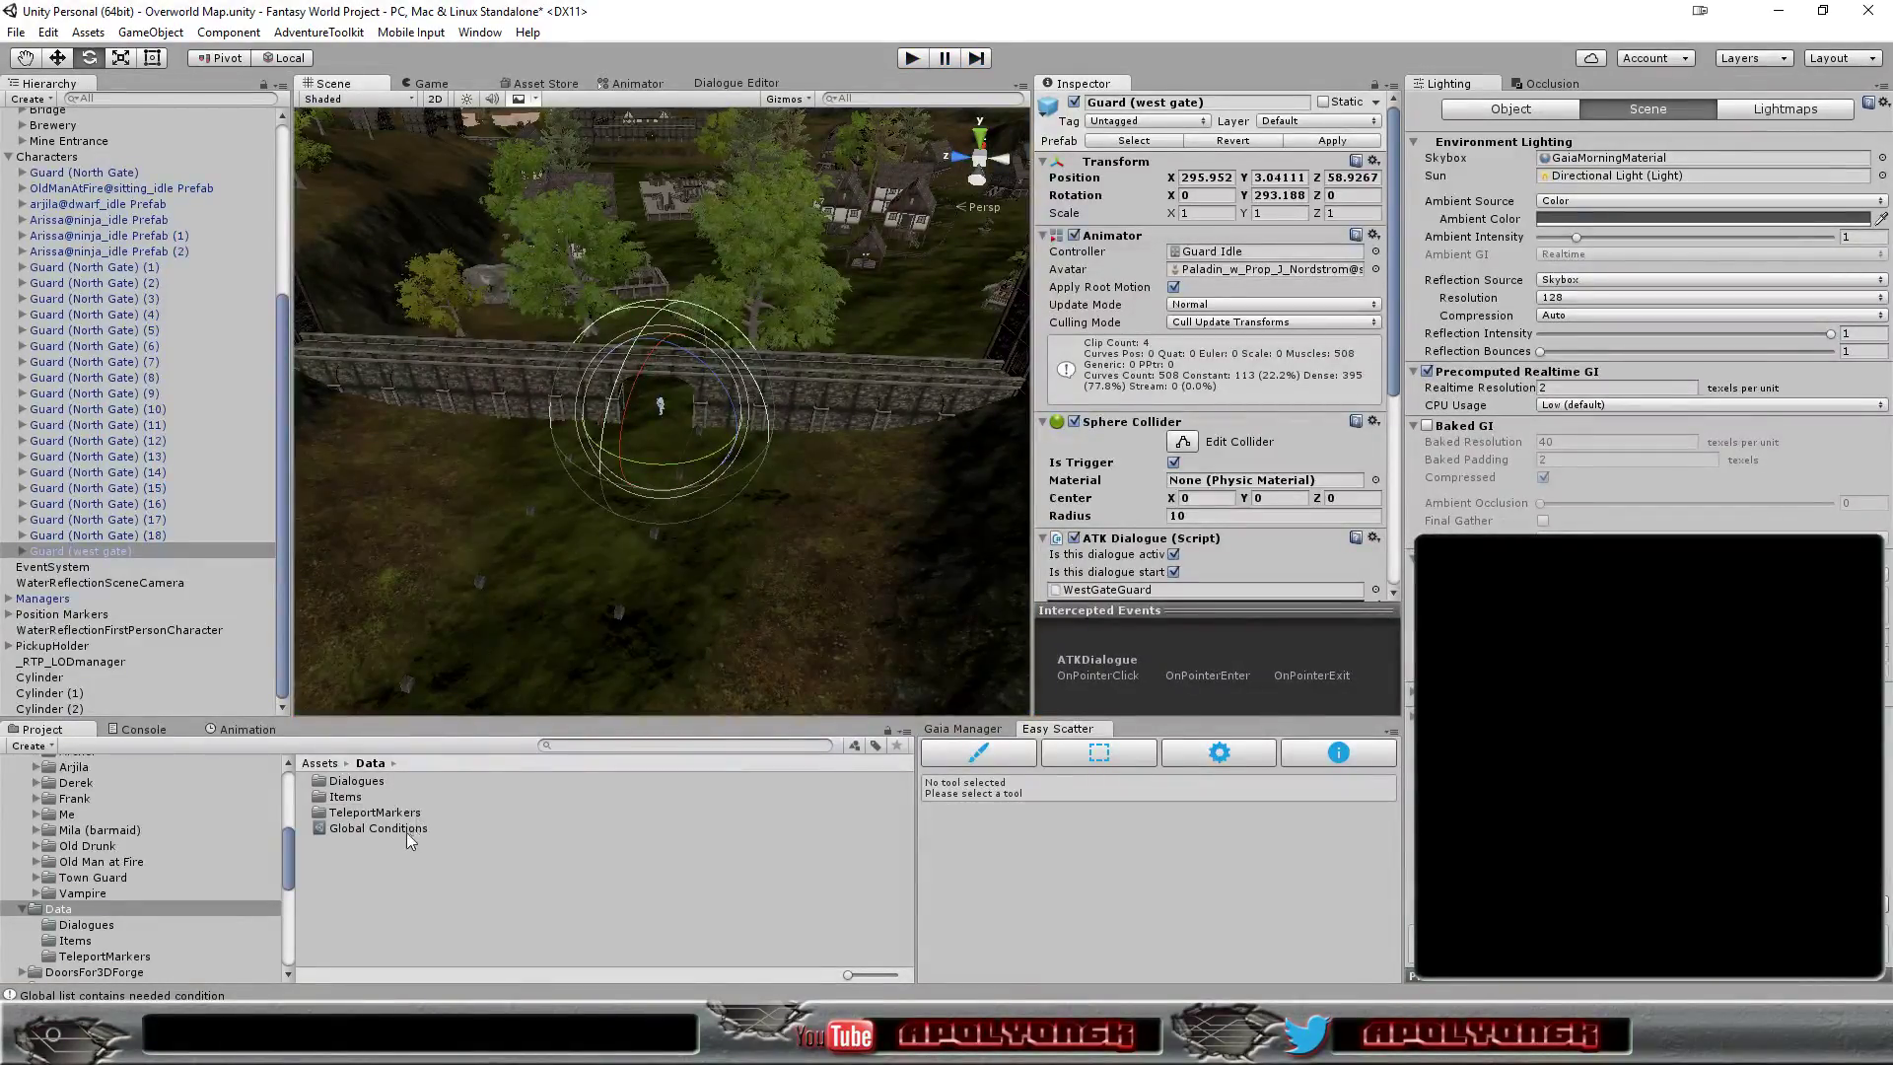
# Load the OldMan dialogue in the Dialogue Editor's Active Dialogue picker
pyautogui.click(726, 84)
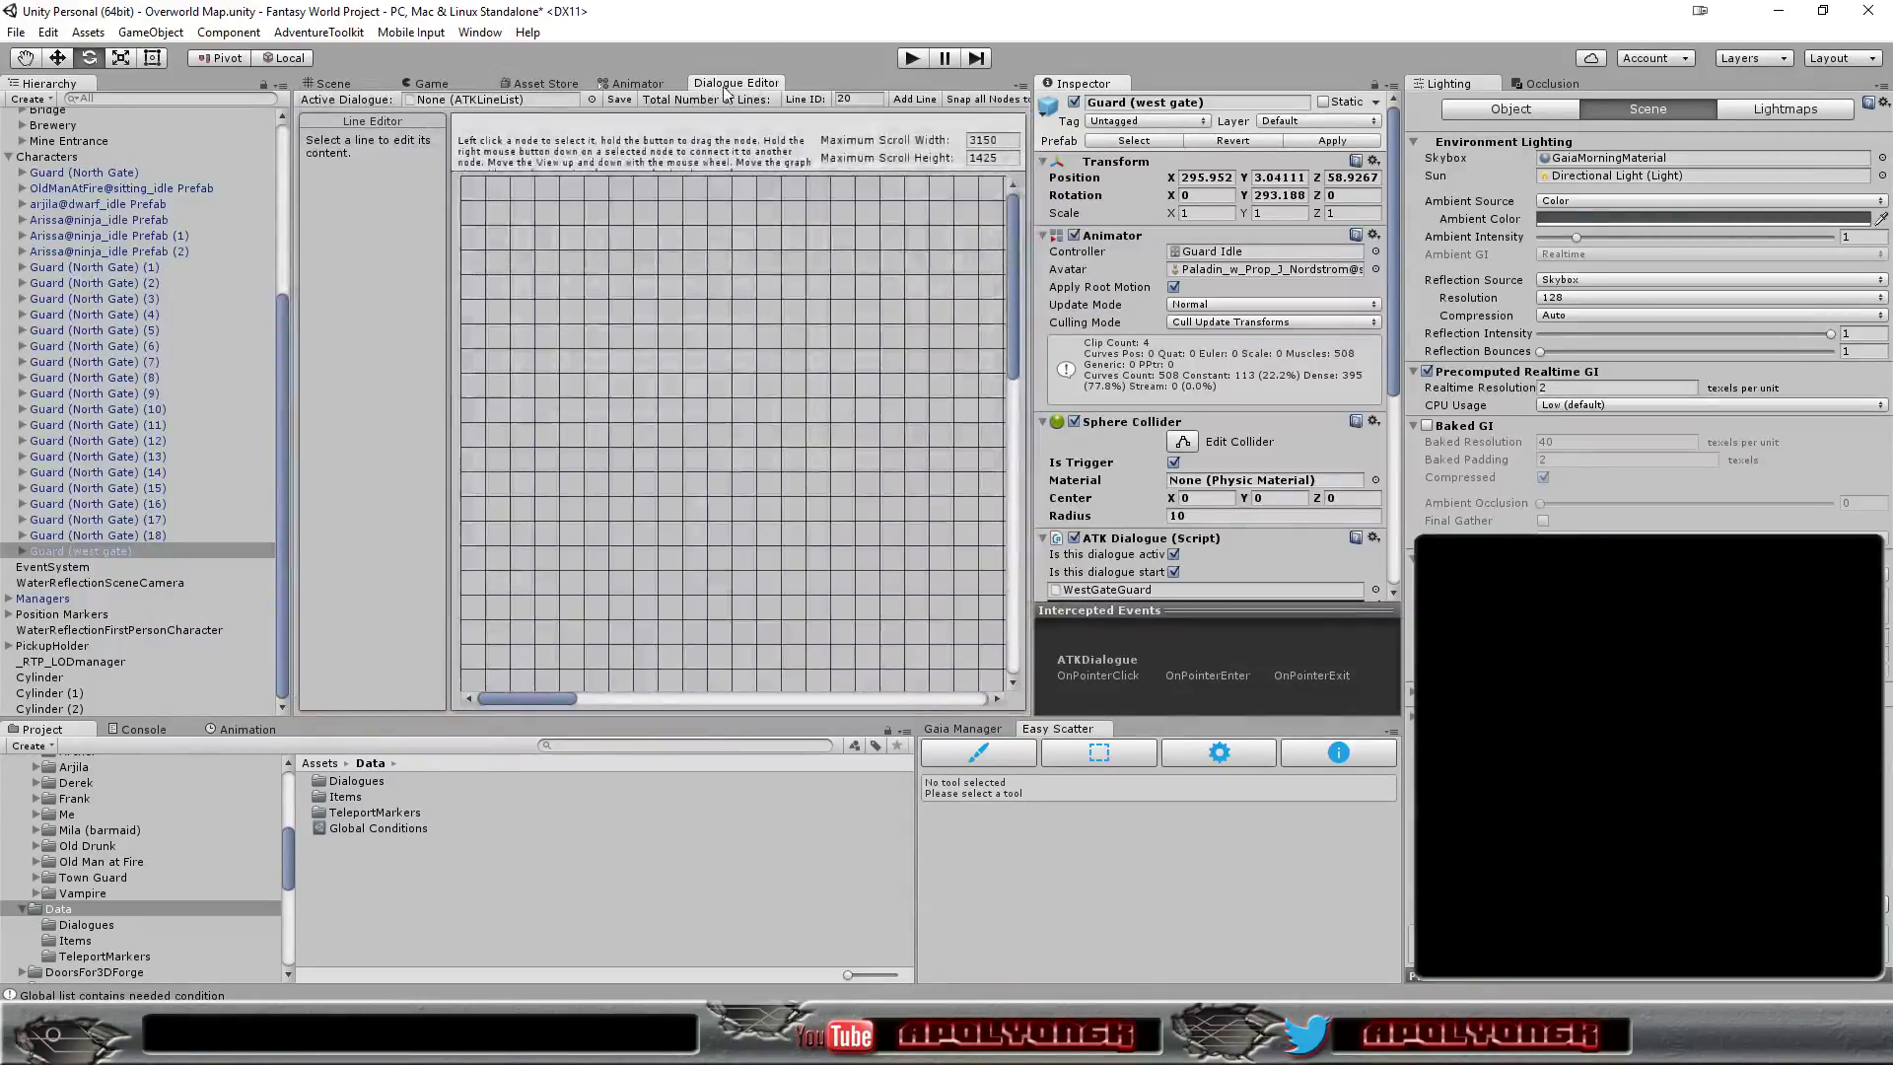
pyautogui.click(589, 99)
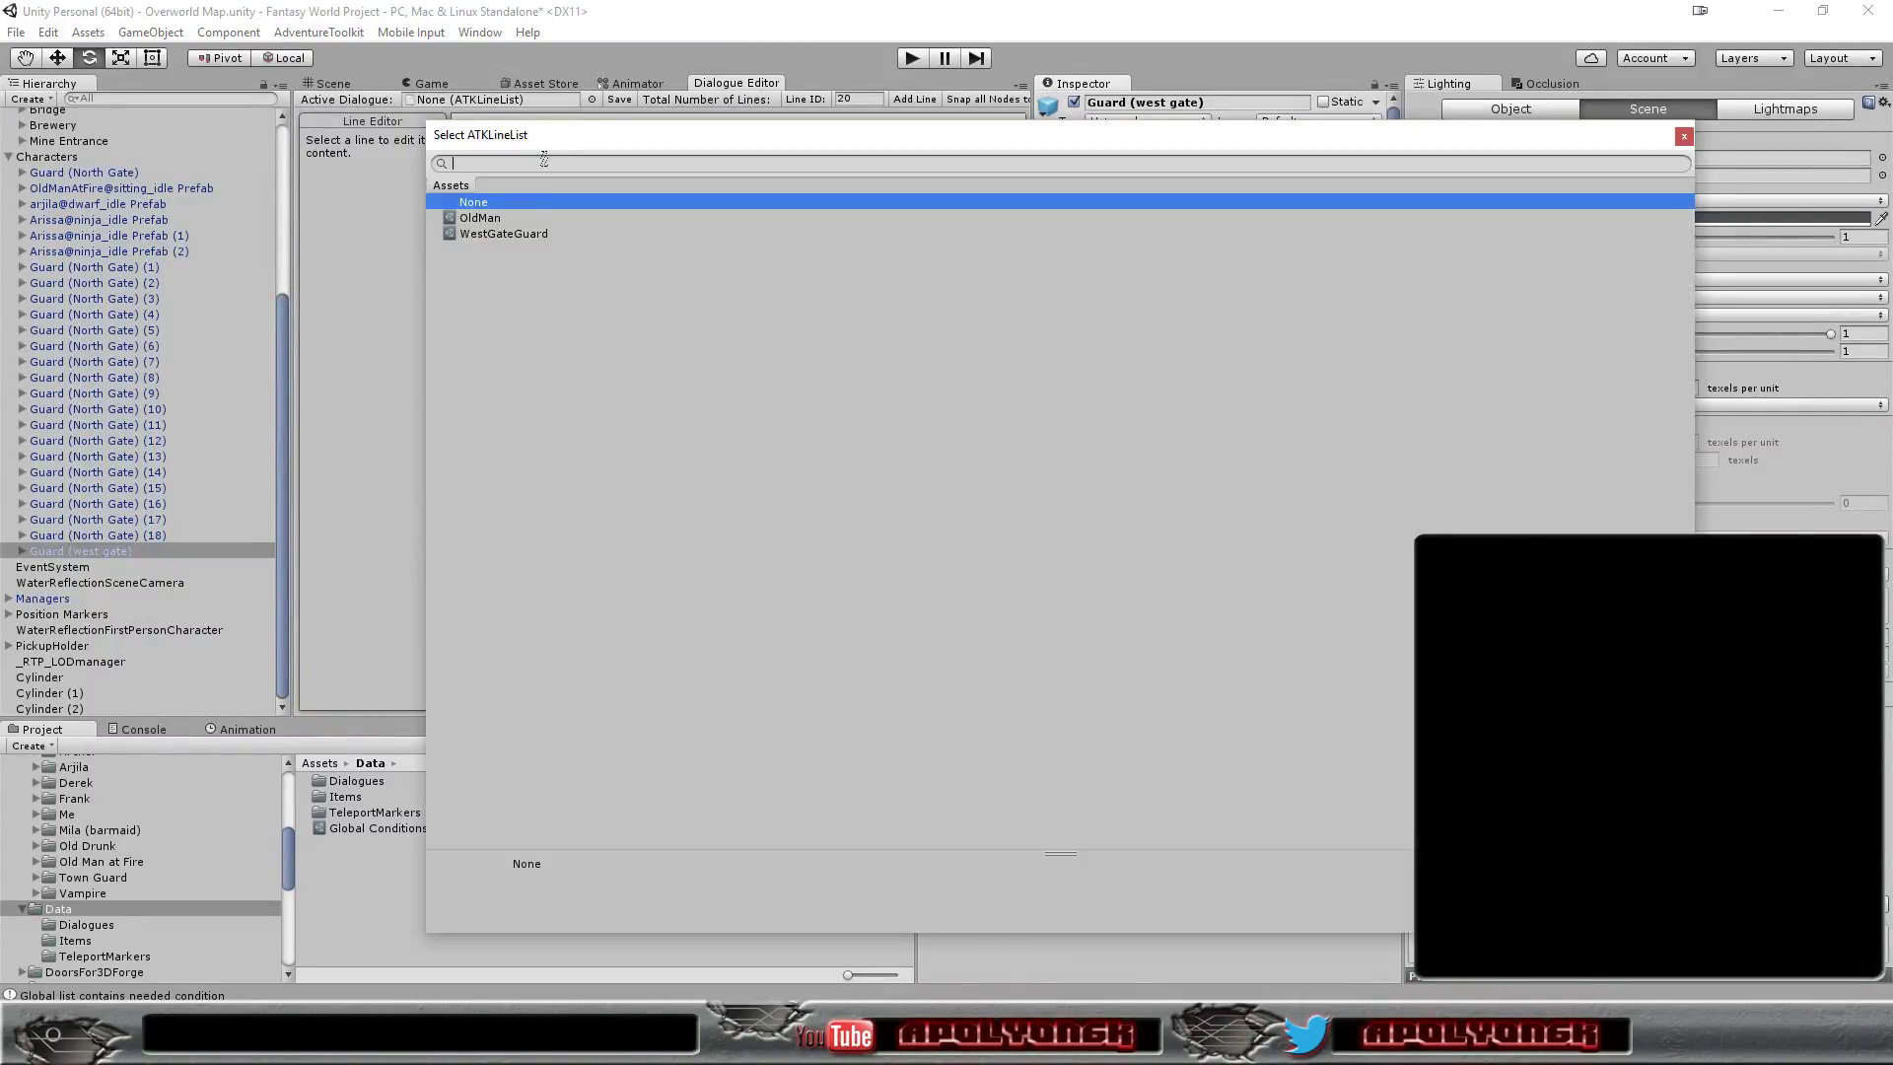
pyautogui.doubleClick(500, 218)
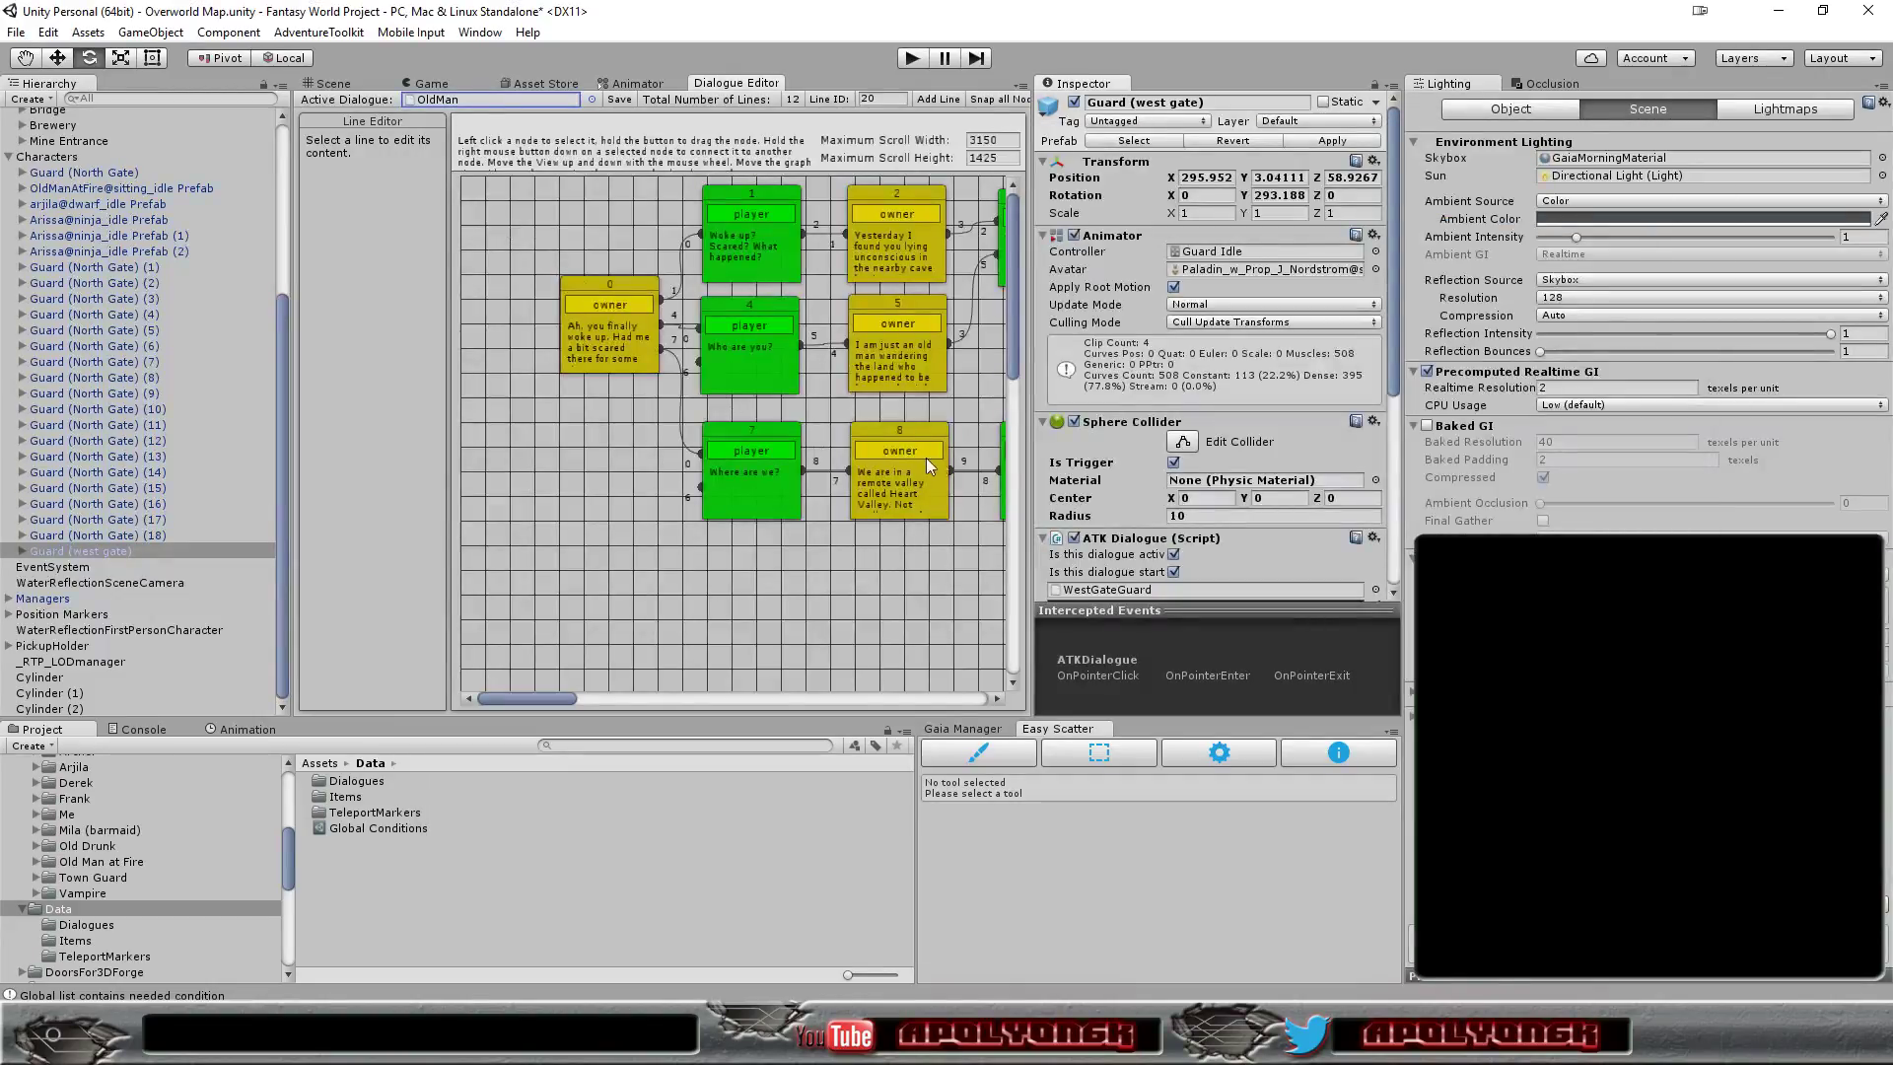
# Widen the dialogue graph and scroll through its nodes, then switch to Visual Studio
pyautogui.moveTo(1032, 410); pyautogui.dragTo(1267, 422)
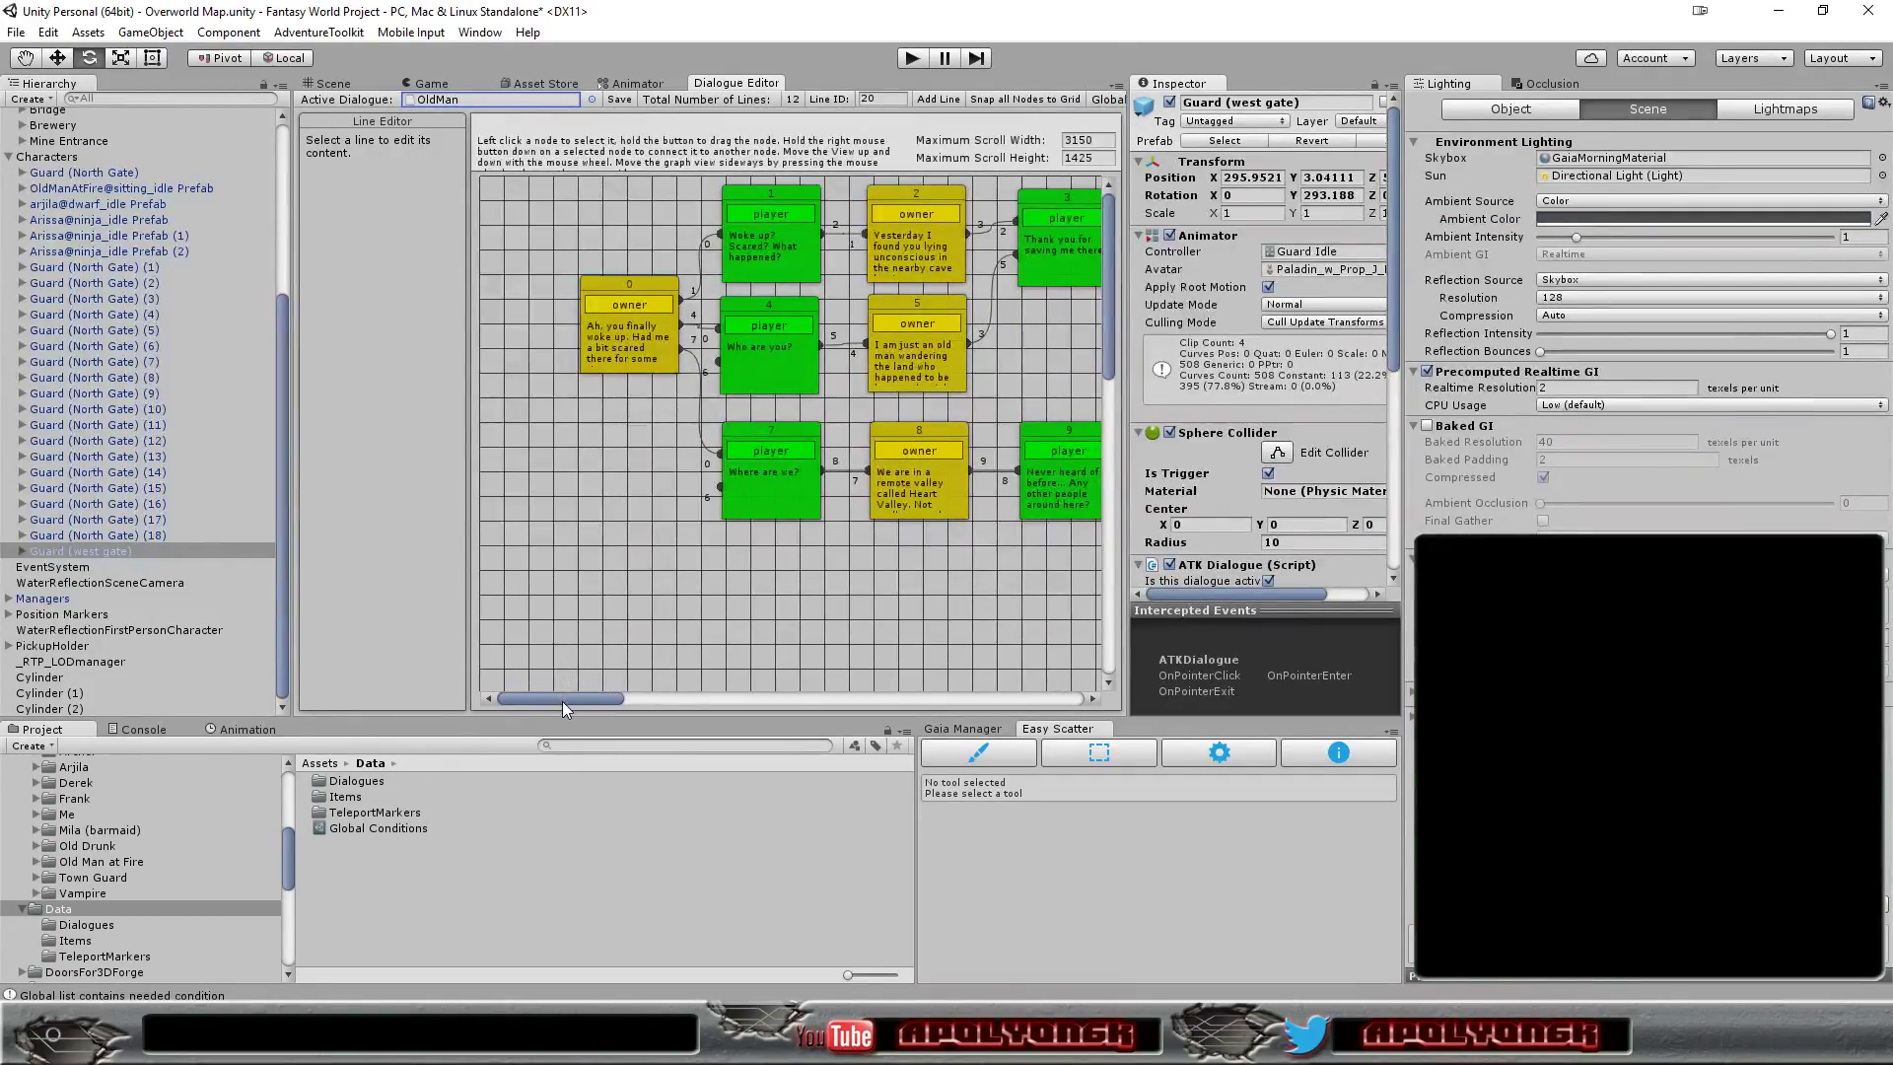
pyautogui.moveTo(563, 702)
pyautogui.mouseDown()
pyautogui.moveTo(636, 693)
pyautogui.moveTo(586, 682)
pyautogui.mouseUp()
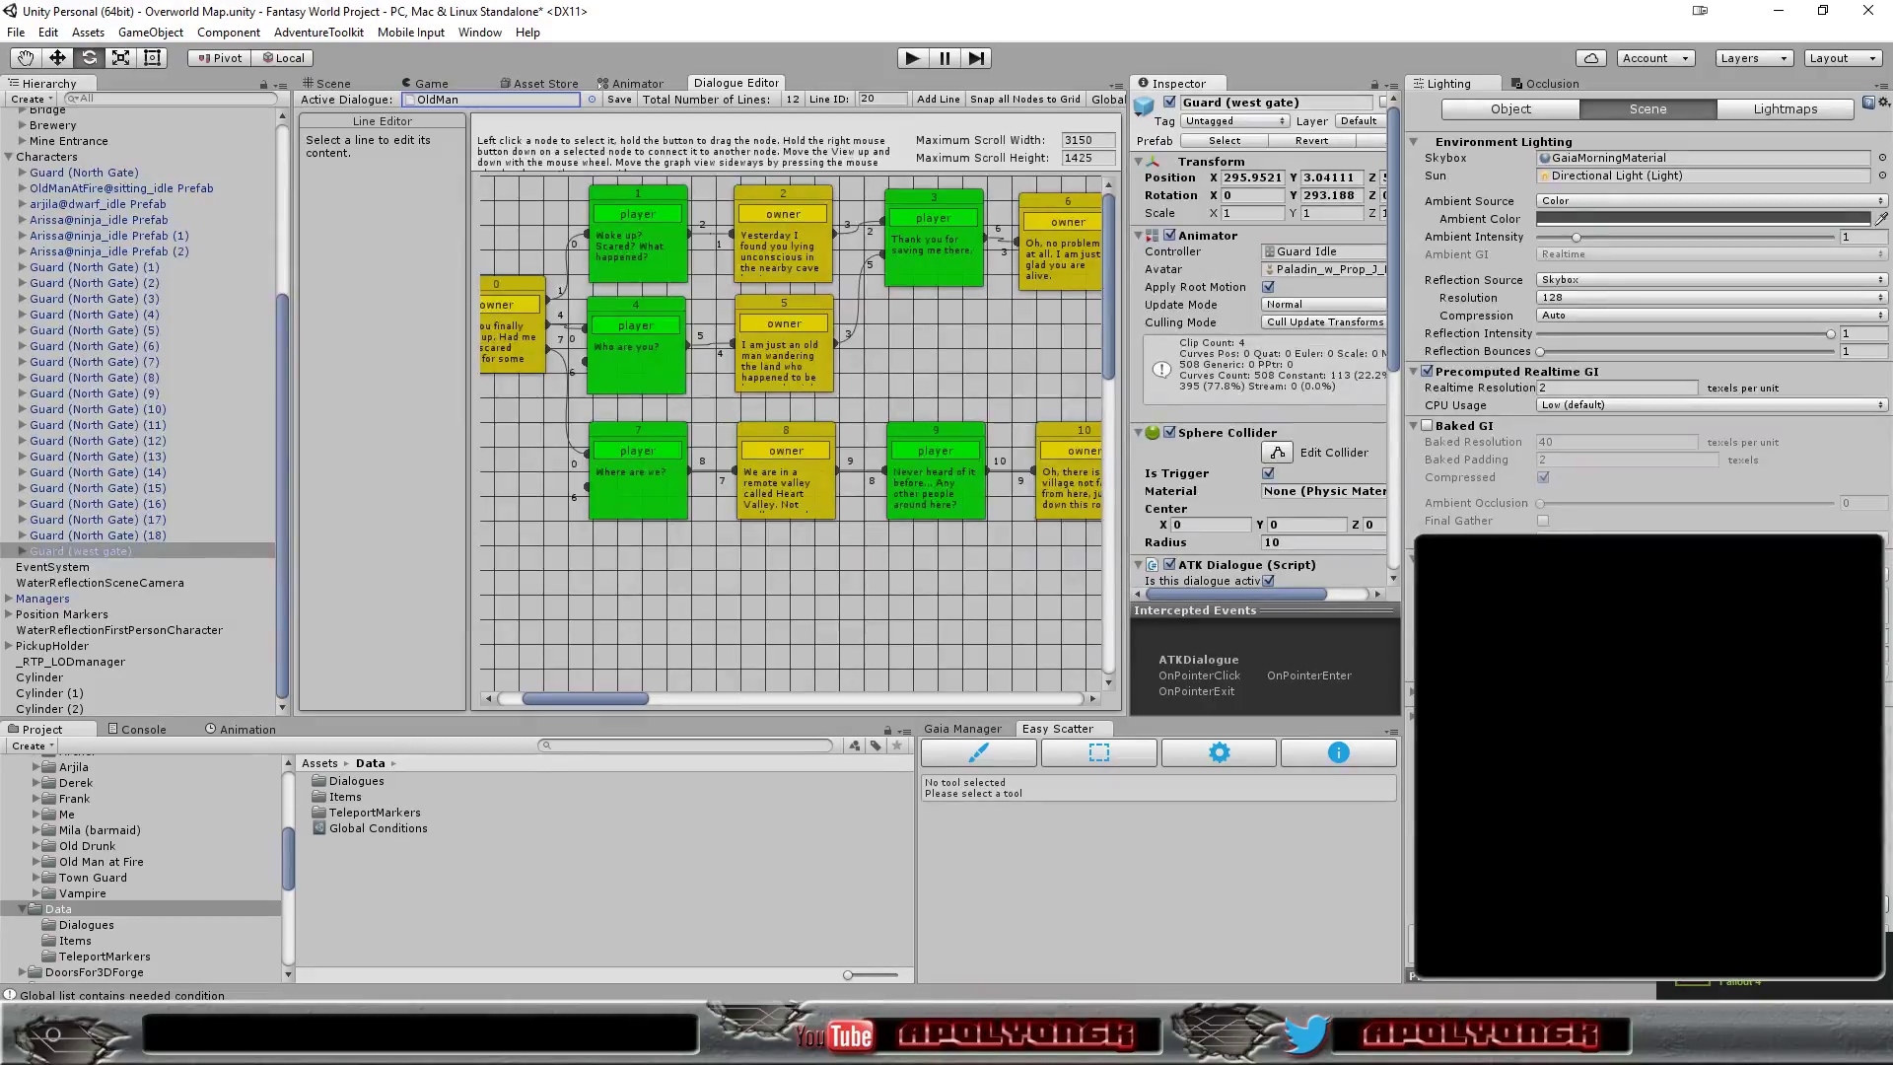
pyautogui.hotkey('alt', 'Tab')
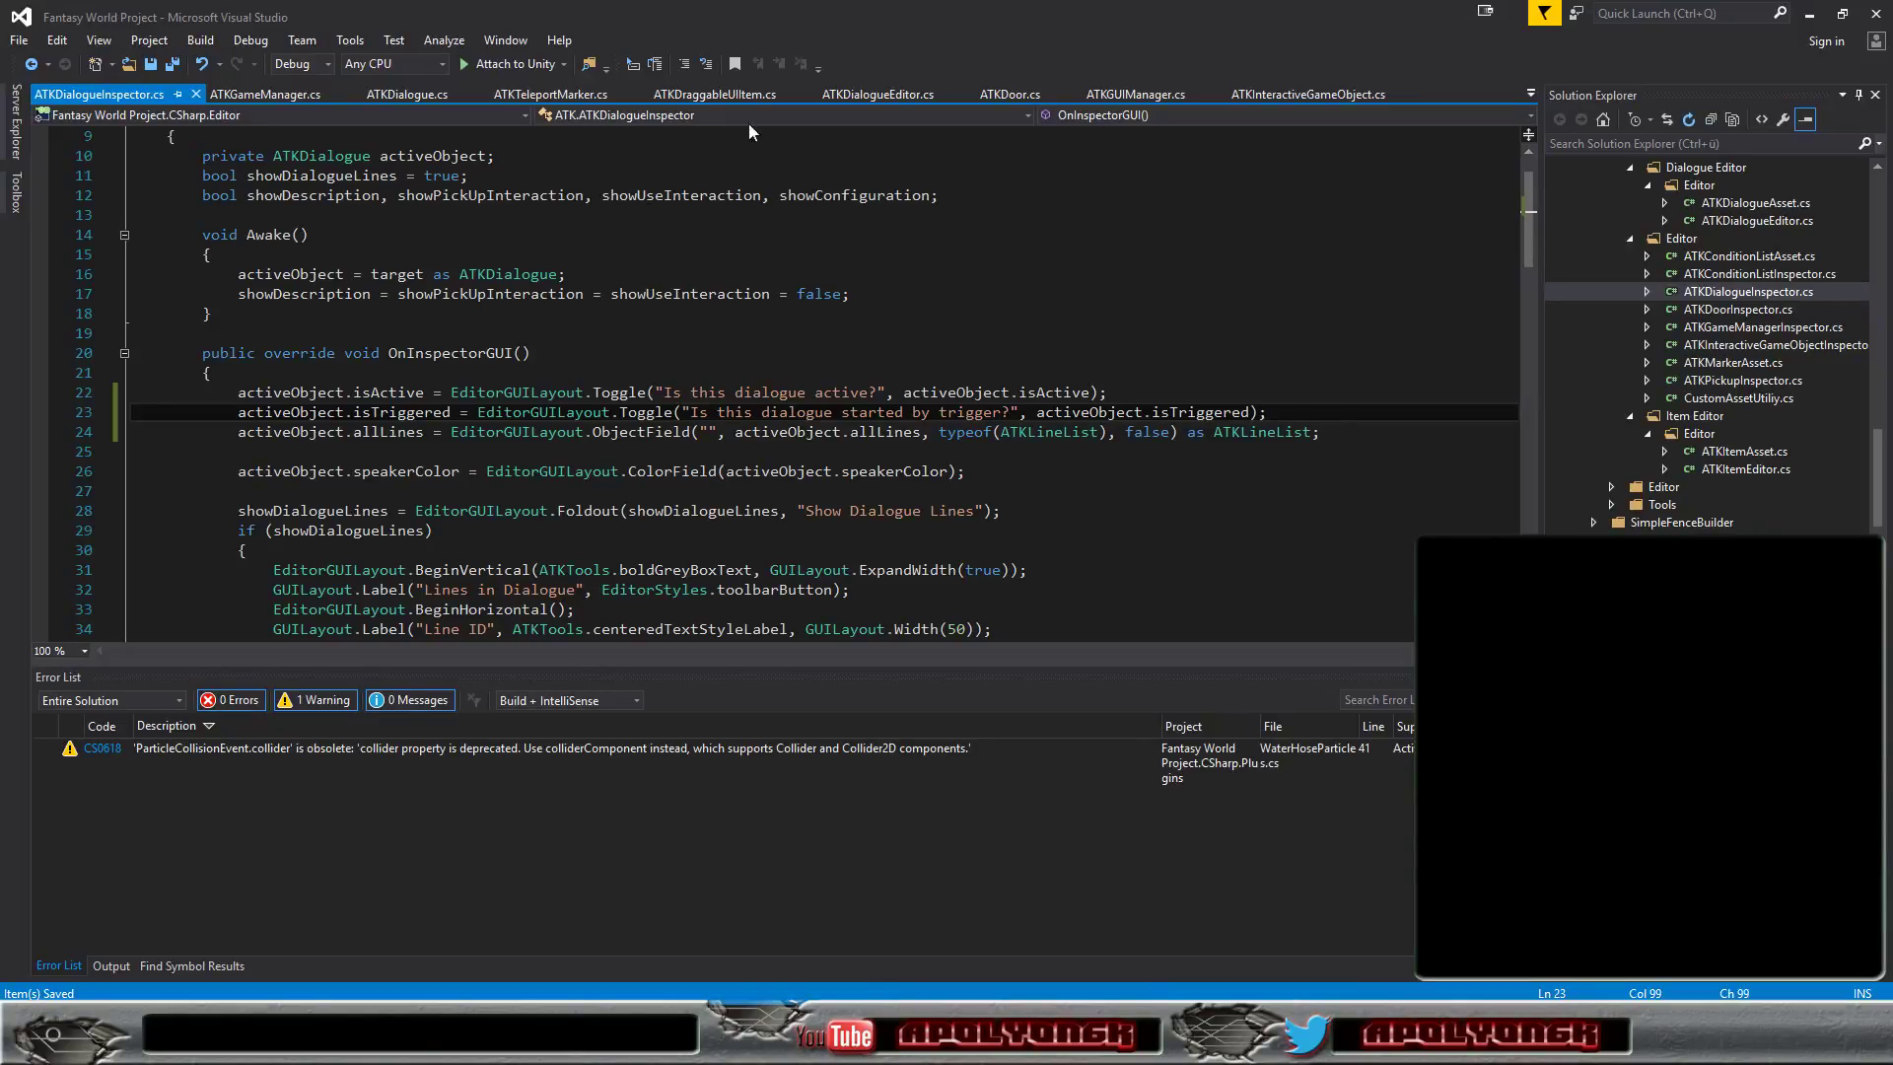
pyautogui.click(1134, 94)
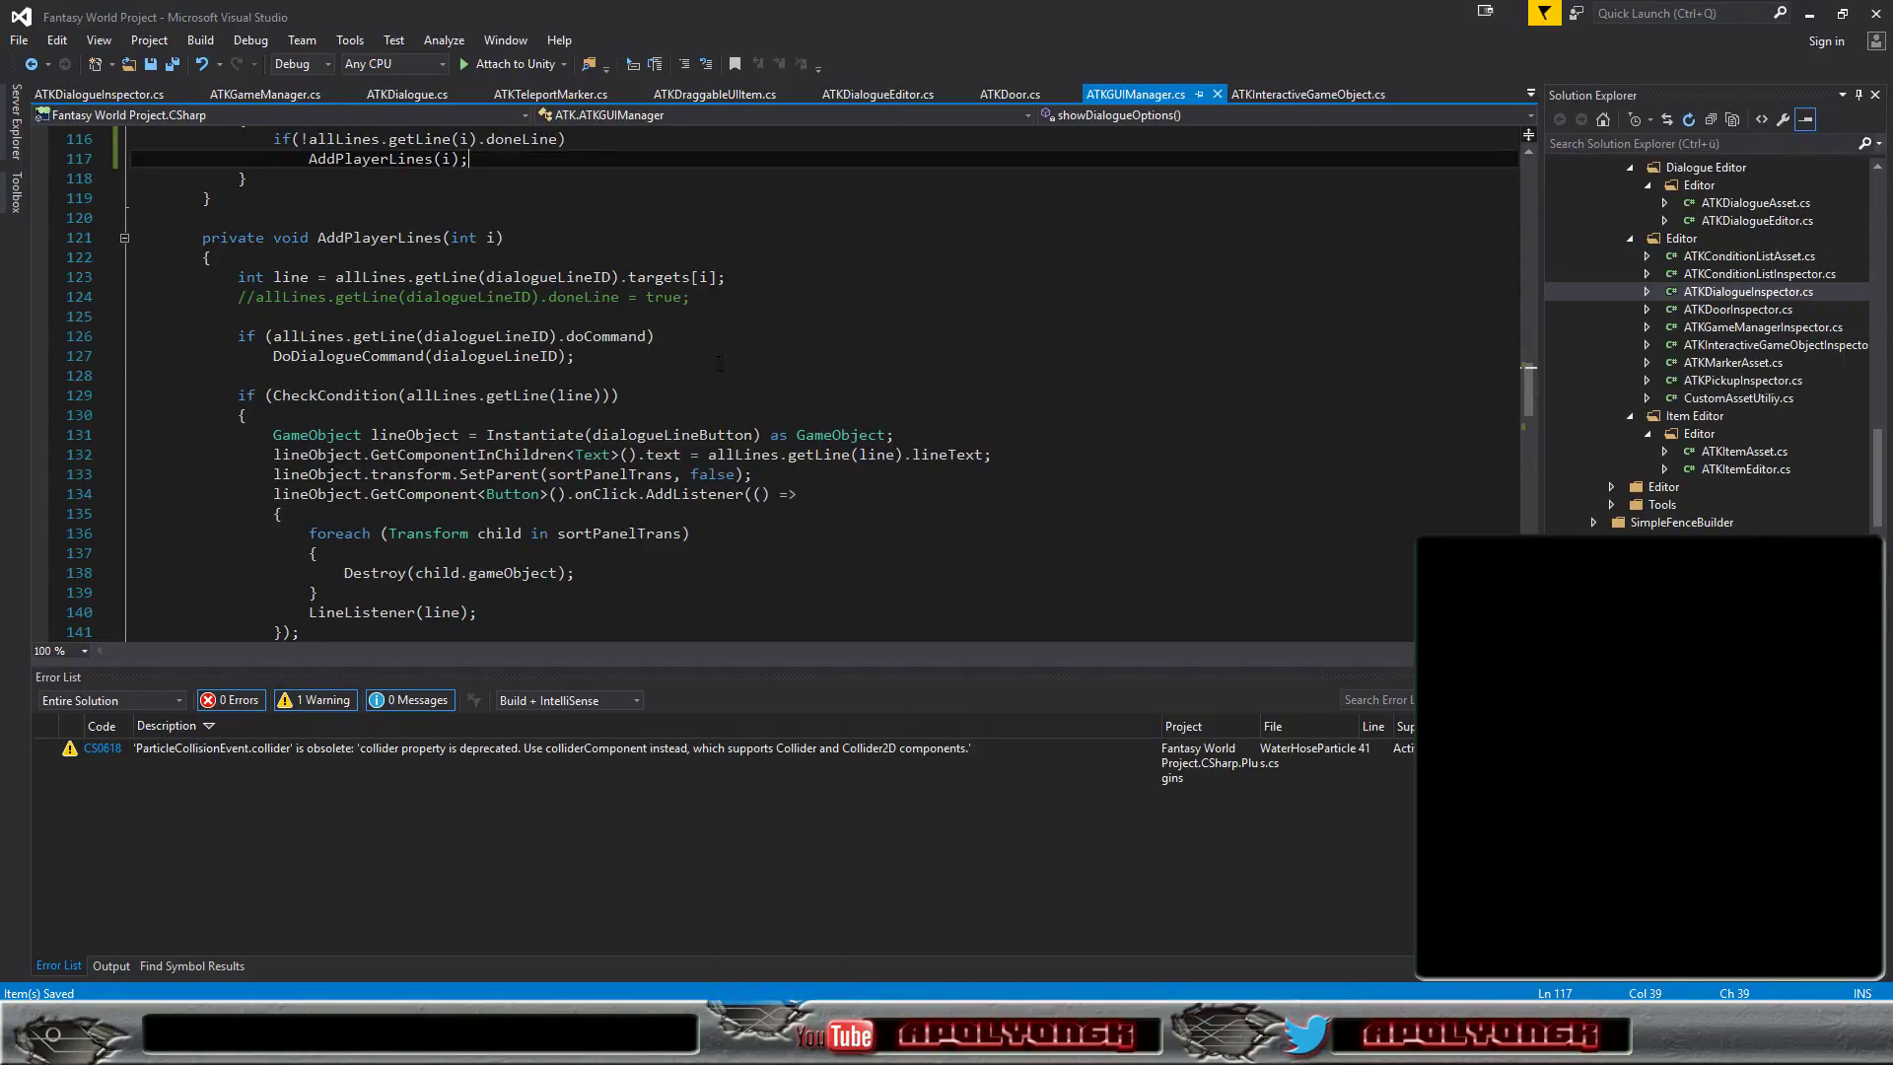
pyautogui.scroll(2, 720, 363)
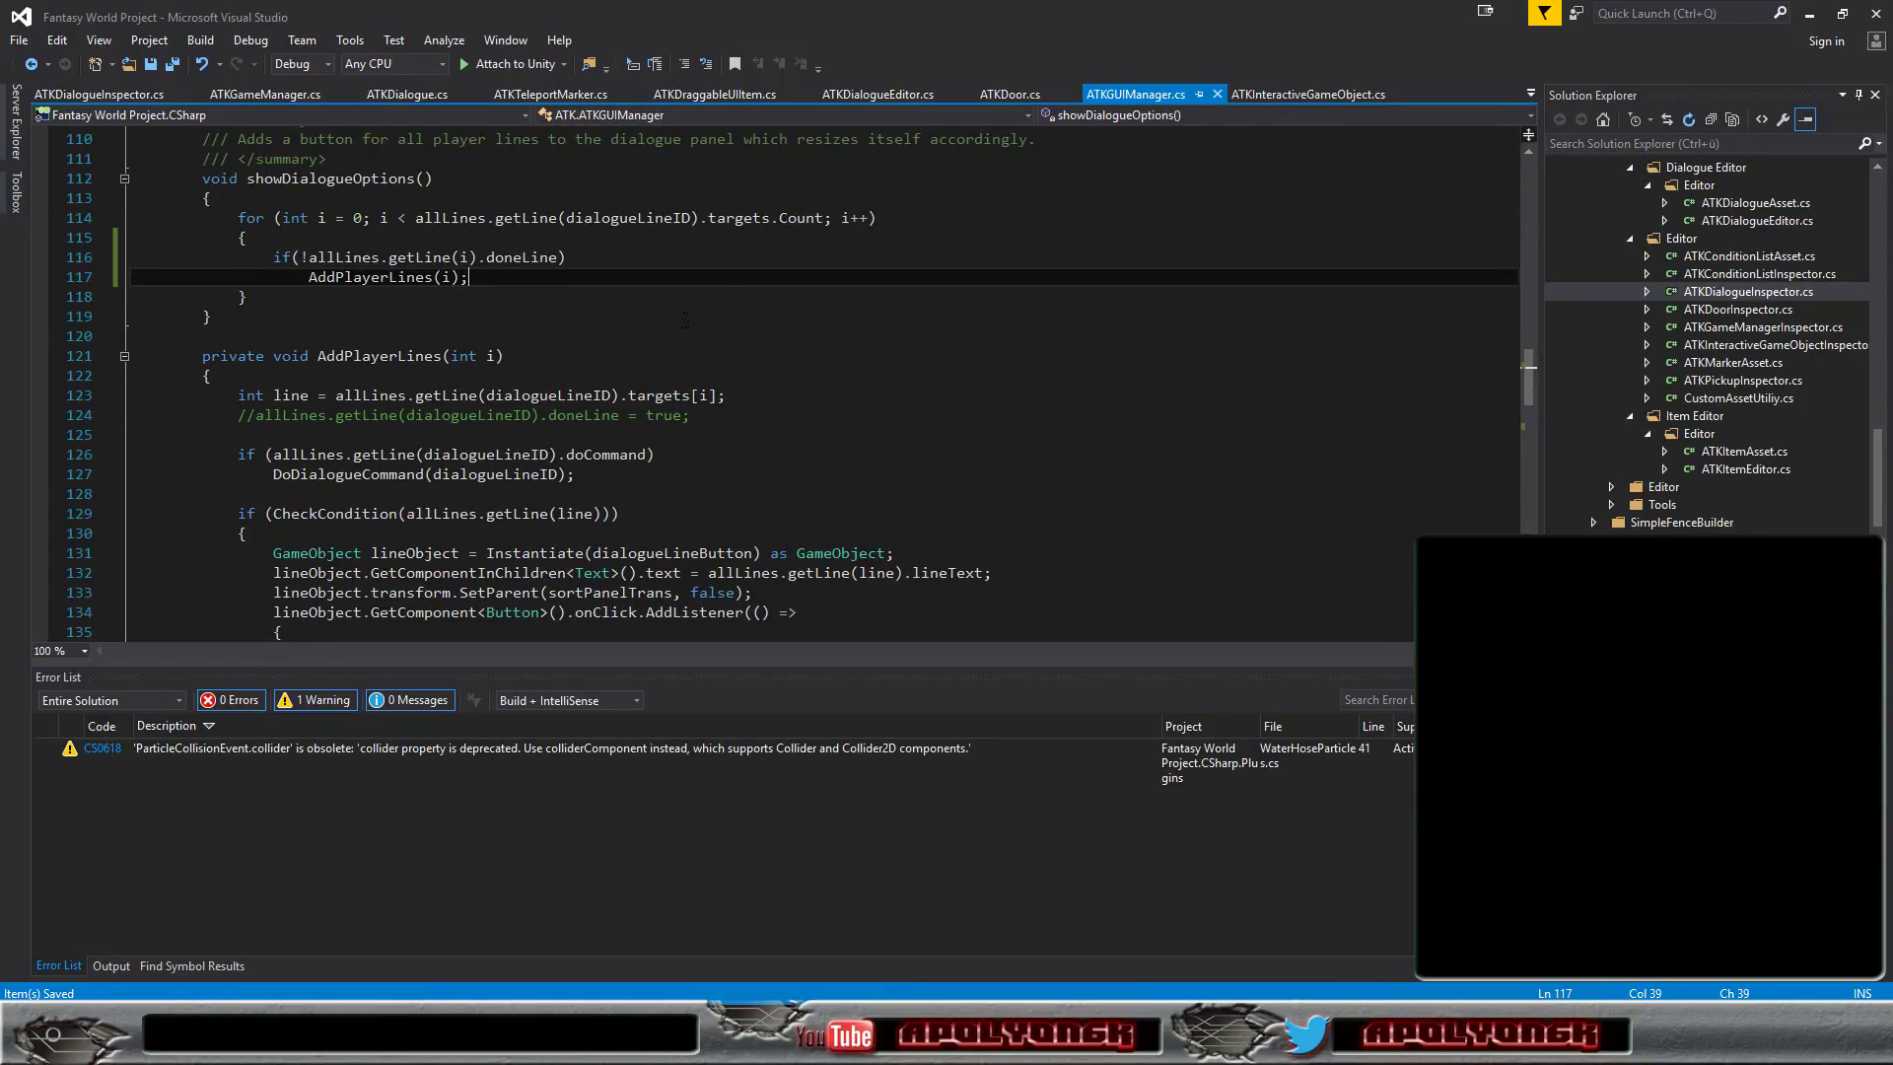
pyautogui.scroll(-2, 685, 321)
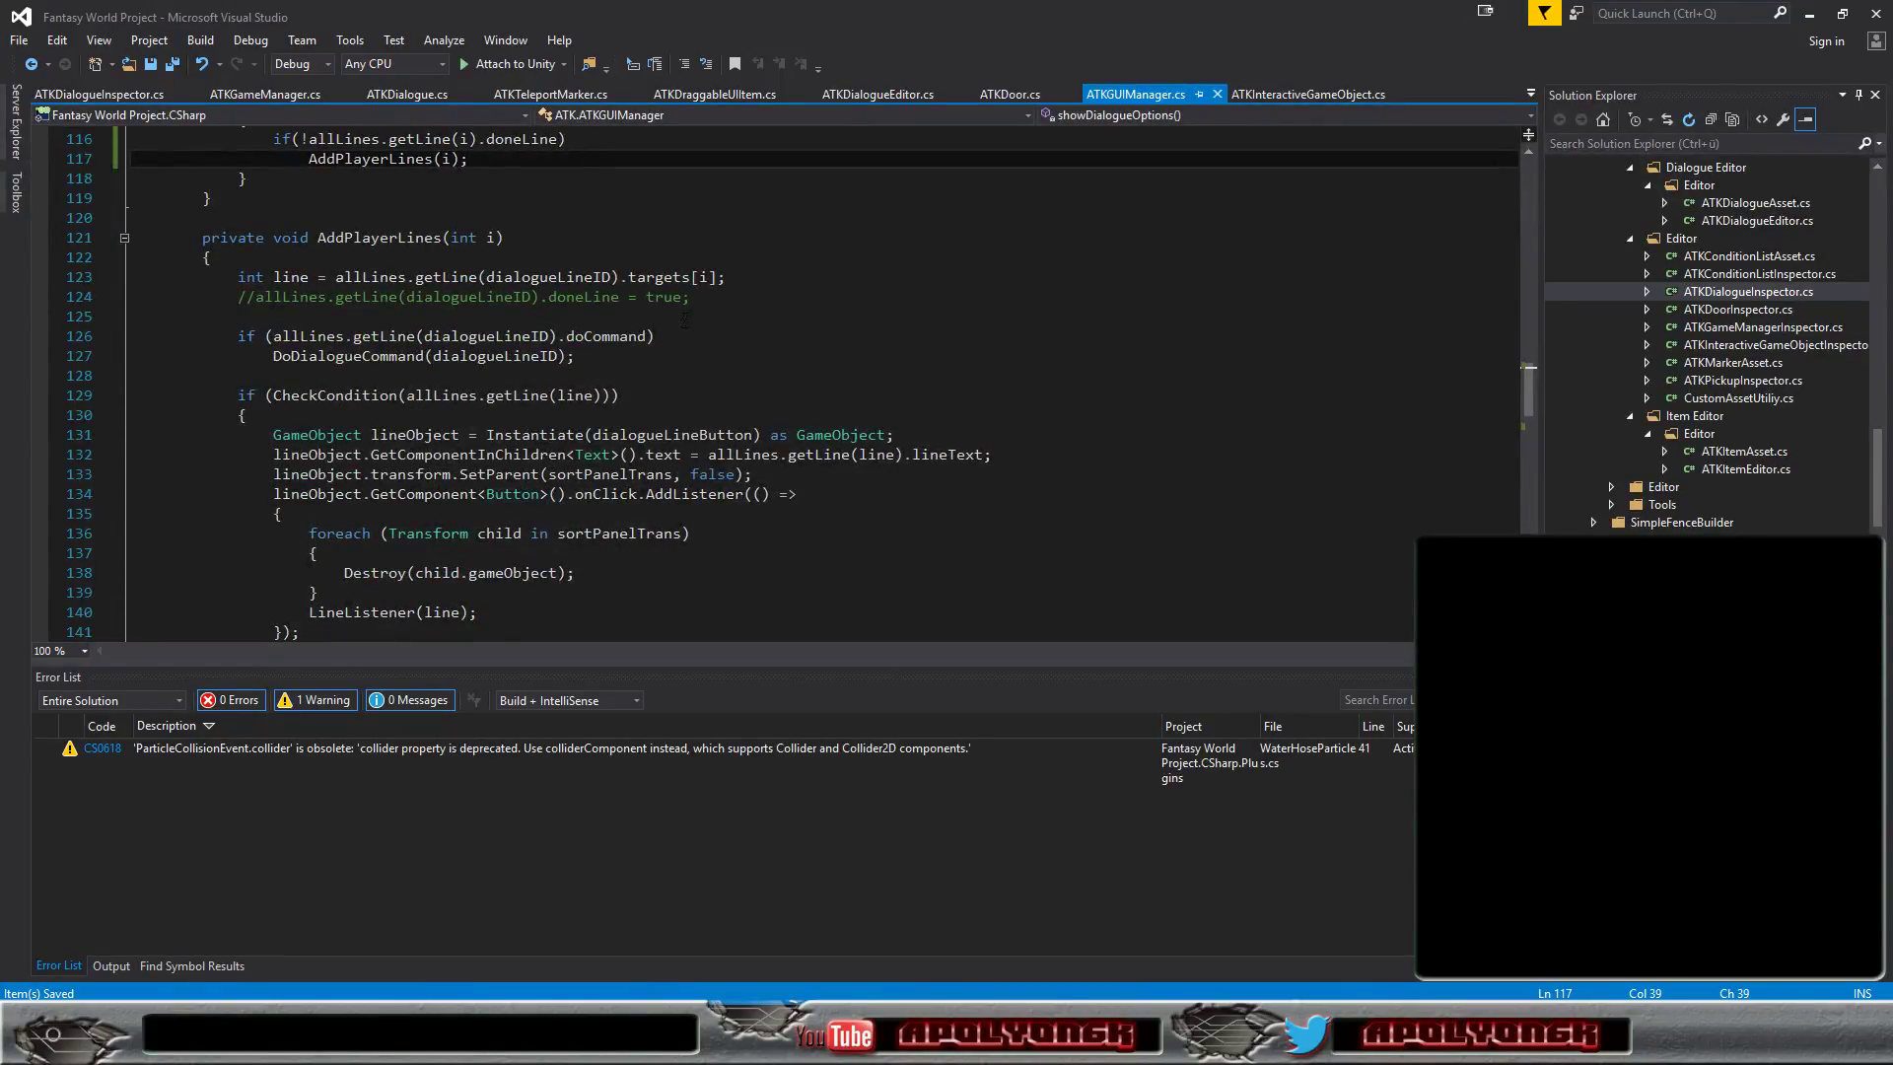
pyautogui.scroll(-2, 685, 321)
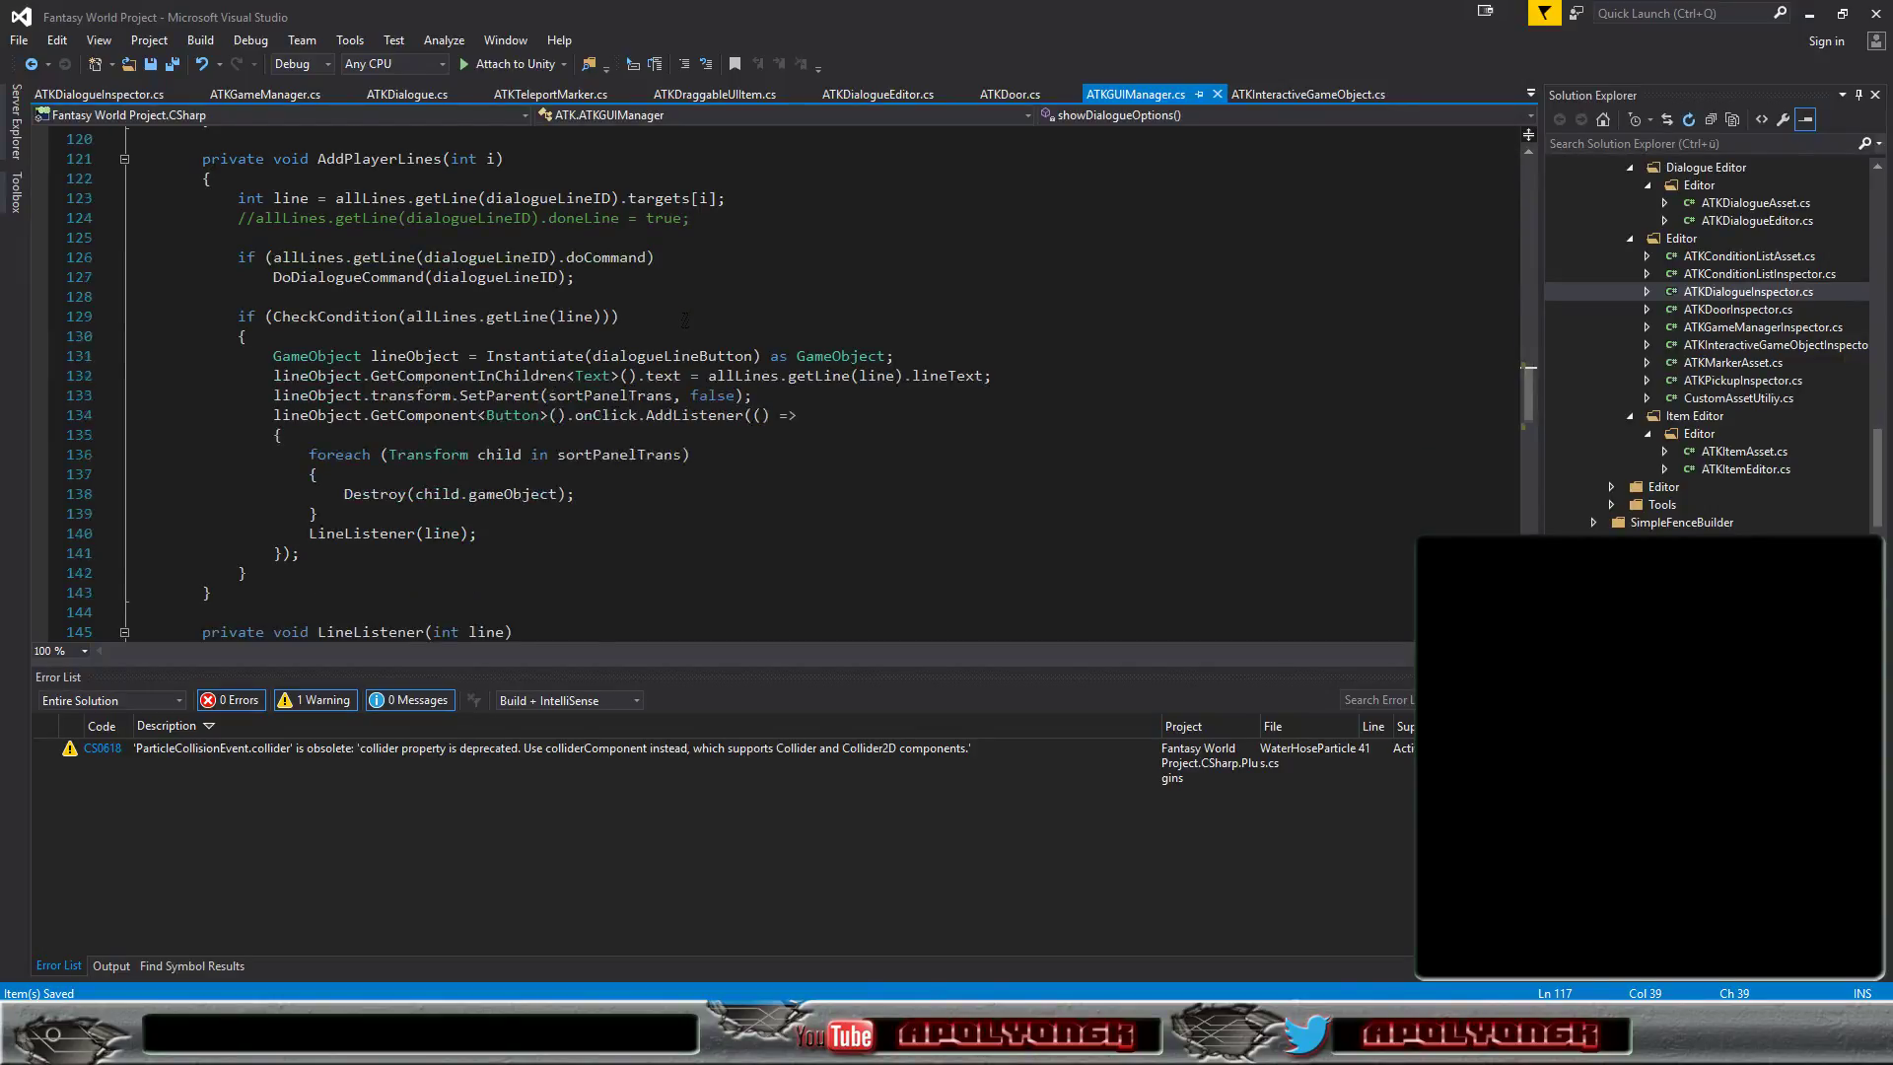
pyautogui.scroll(-3, 686, 321)
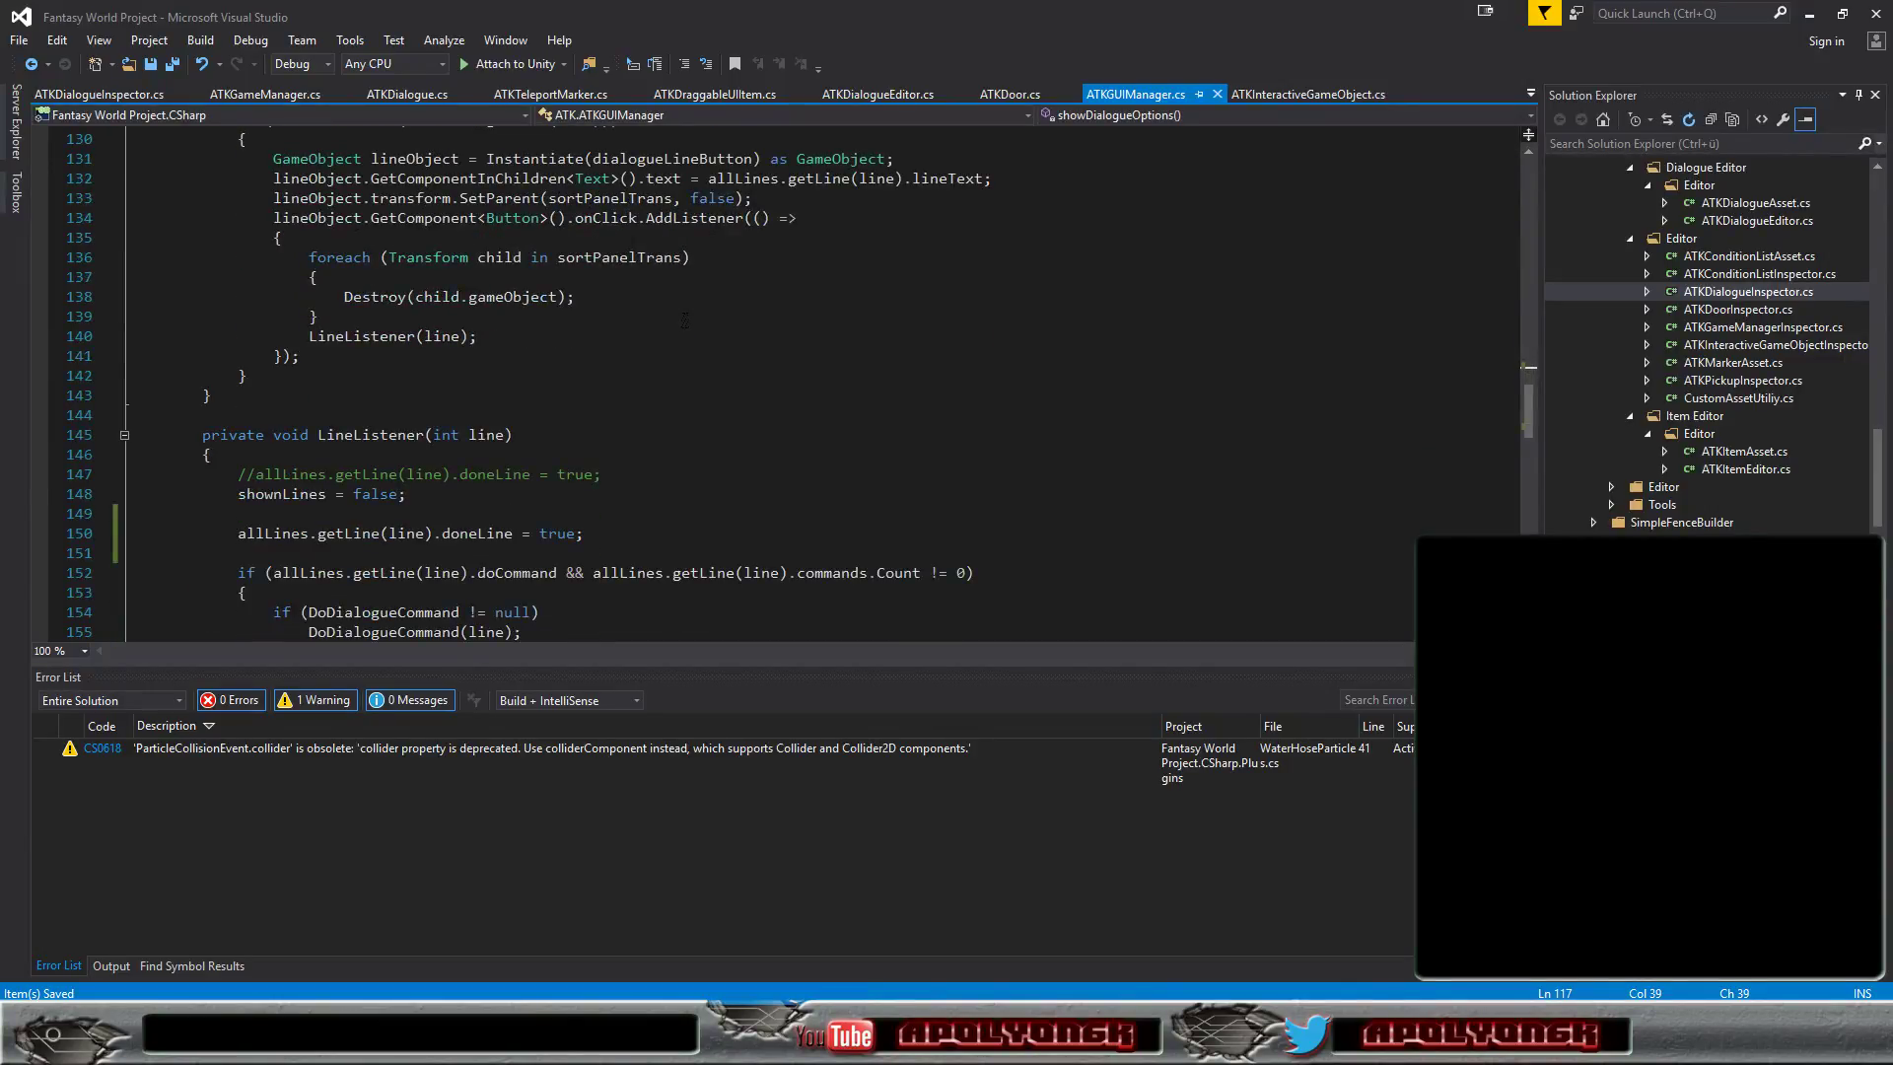
pyautogui.scroll(1, 685, 320)
pyautogui.scroll(2, 685, 320)
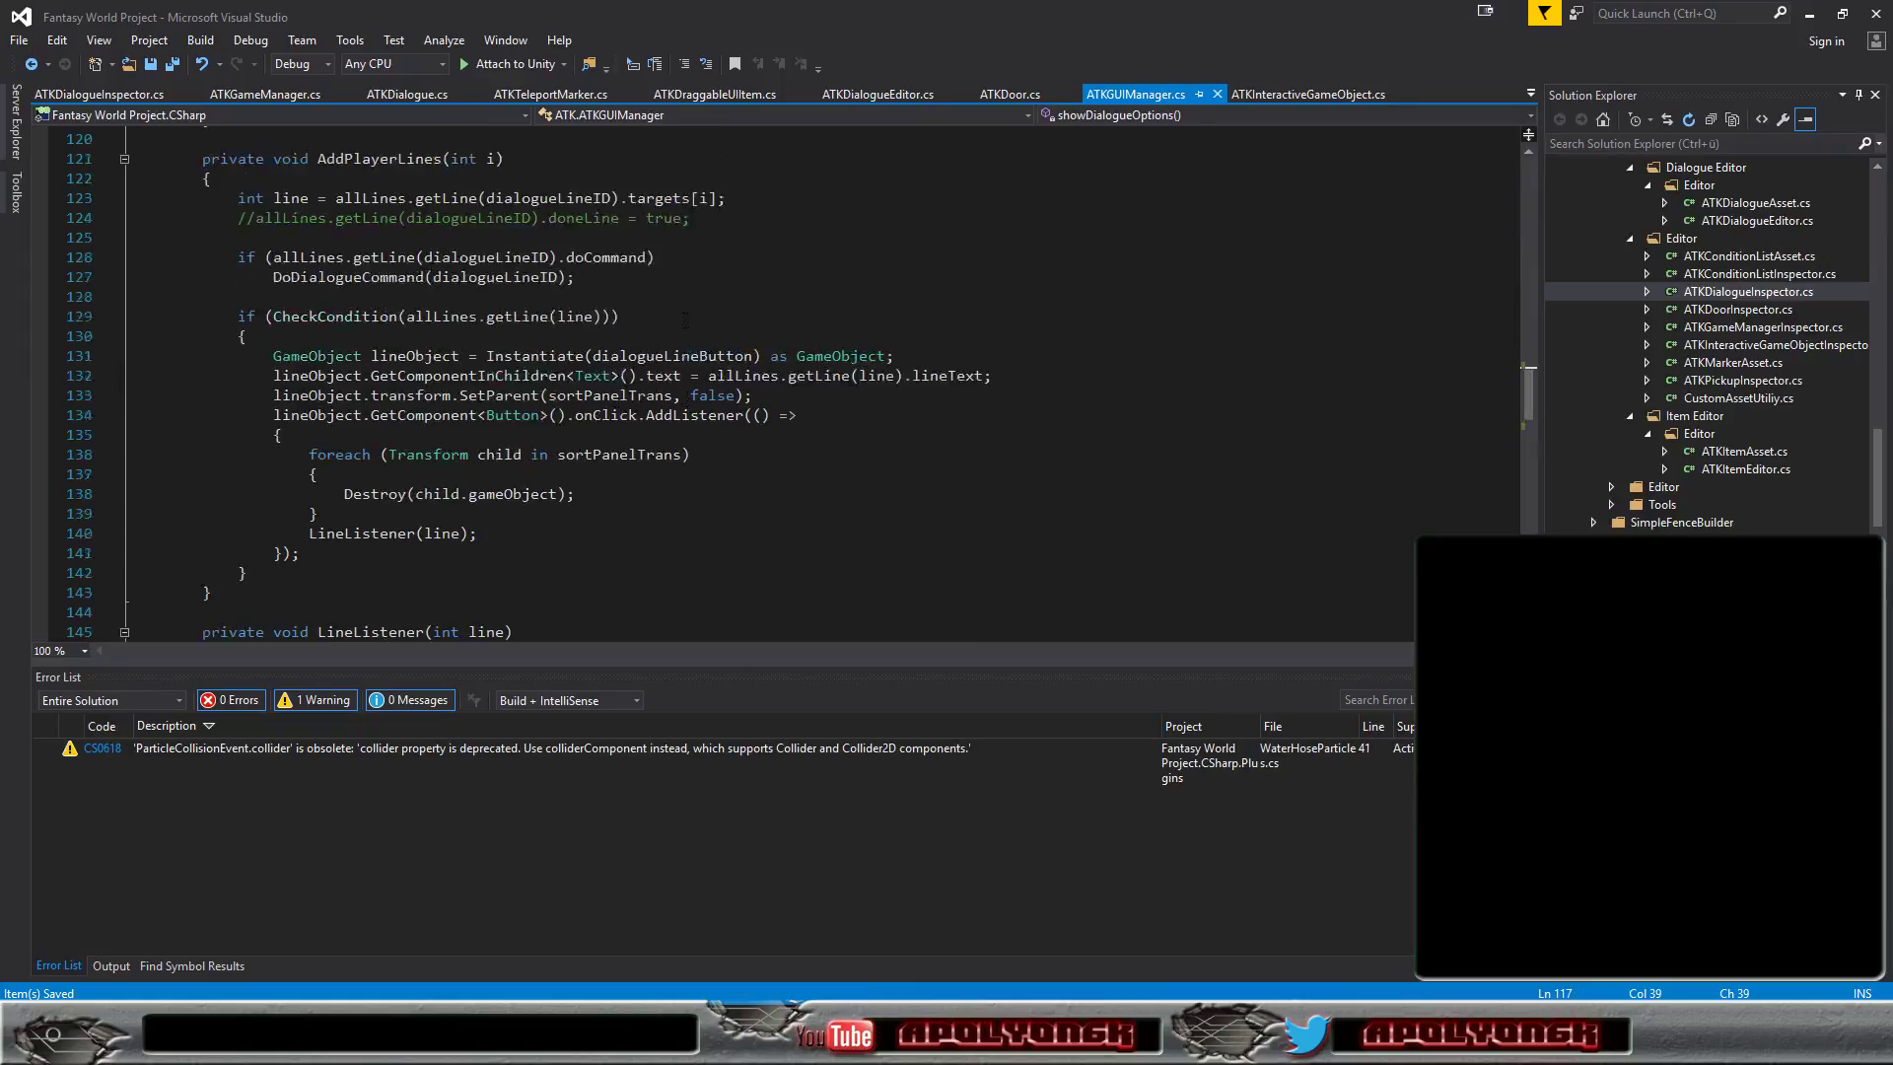
pyautogui.scroll(1, 685, 321)
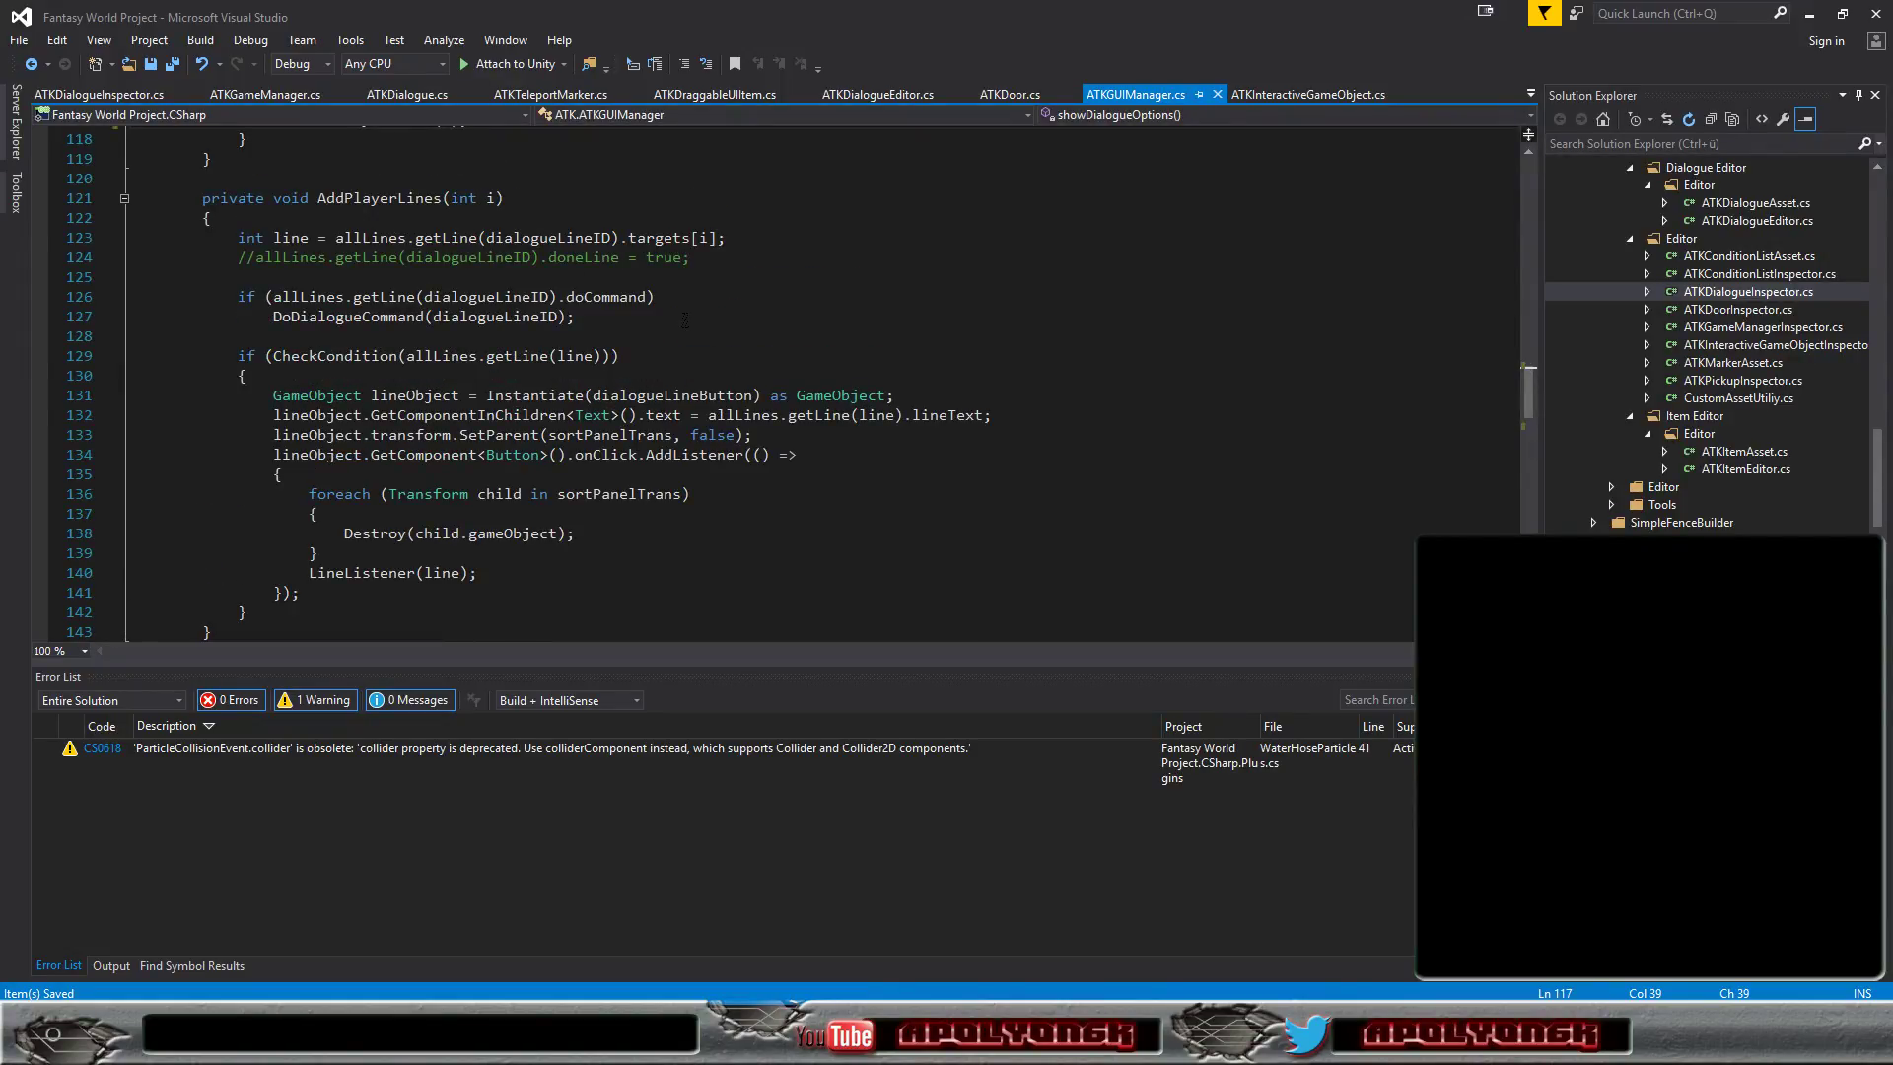
pyautogui.scroll(-1, 685, 321)
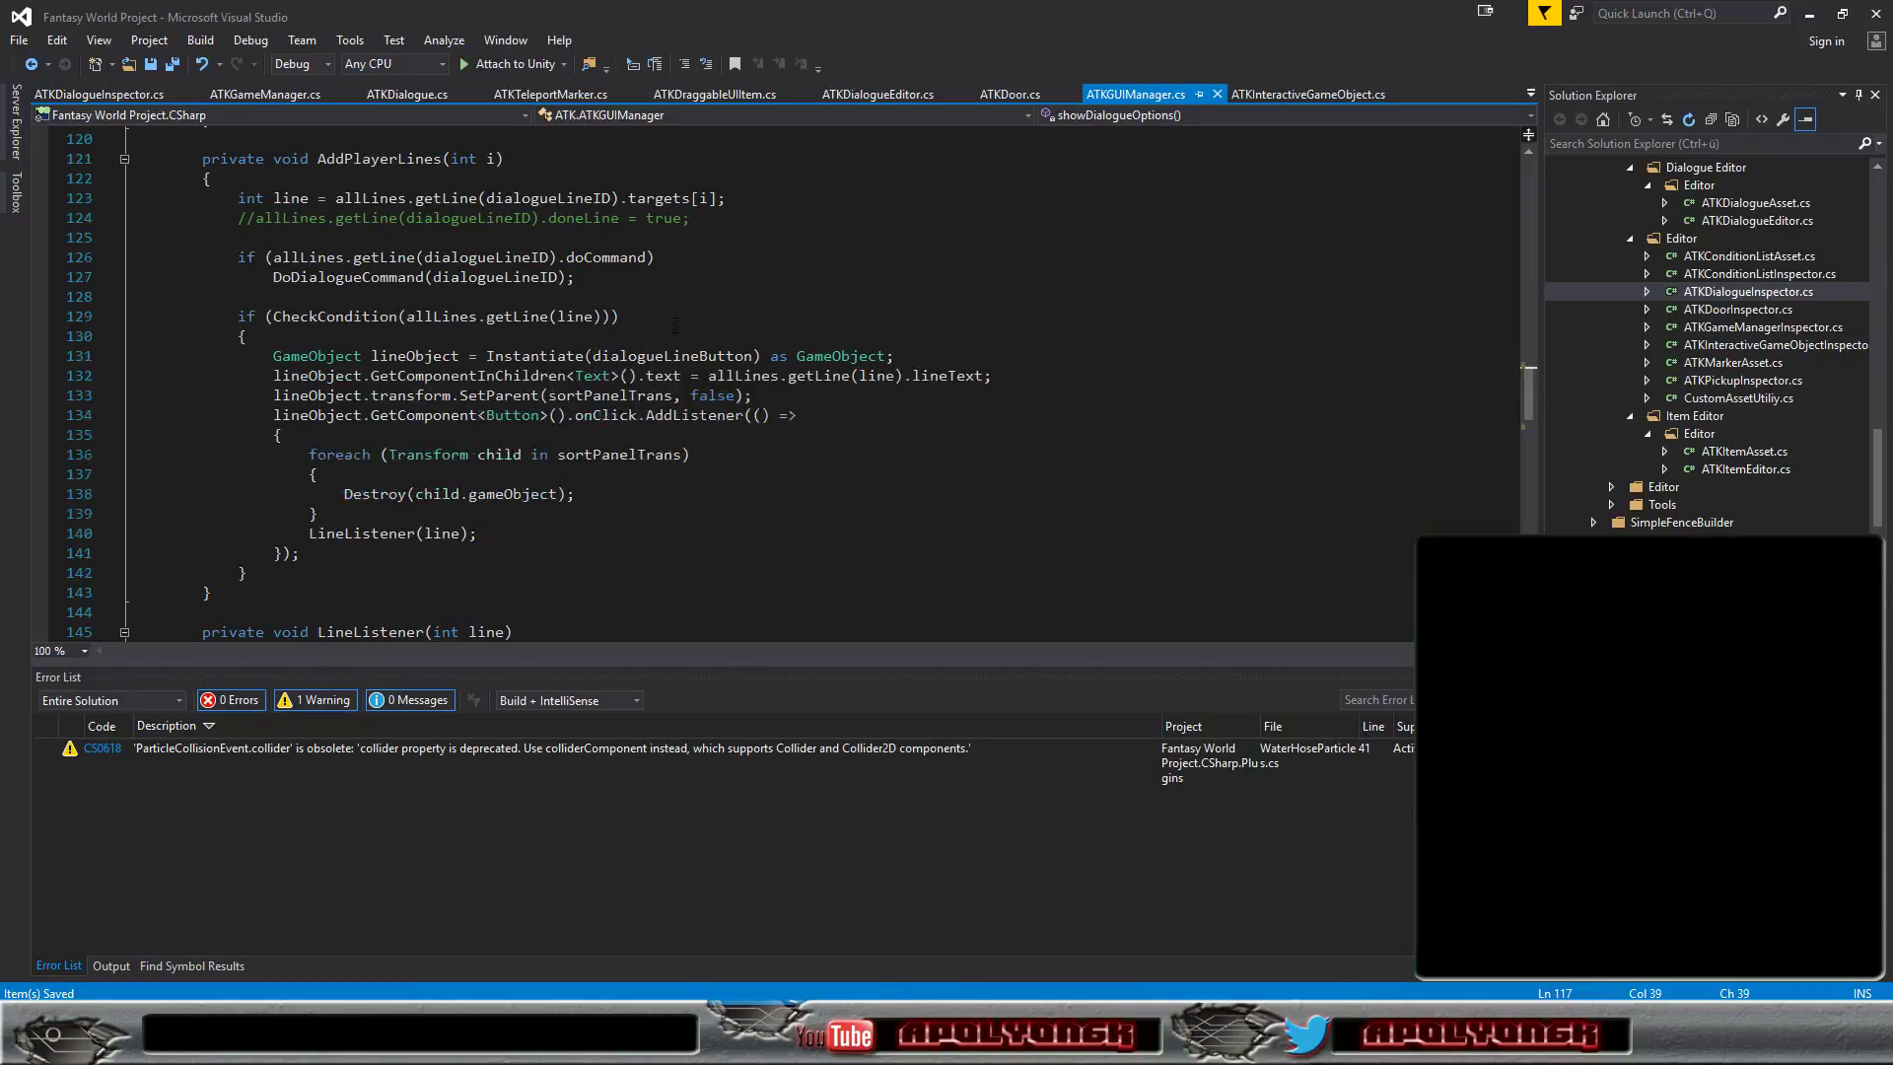
pyautogui.scroll(-2, 683, 322)
pyautogui.scroll(-1, 676, 324)
pyautogui.scroll(-1, 675, 324)
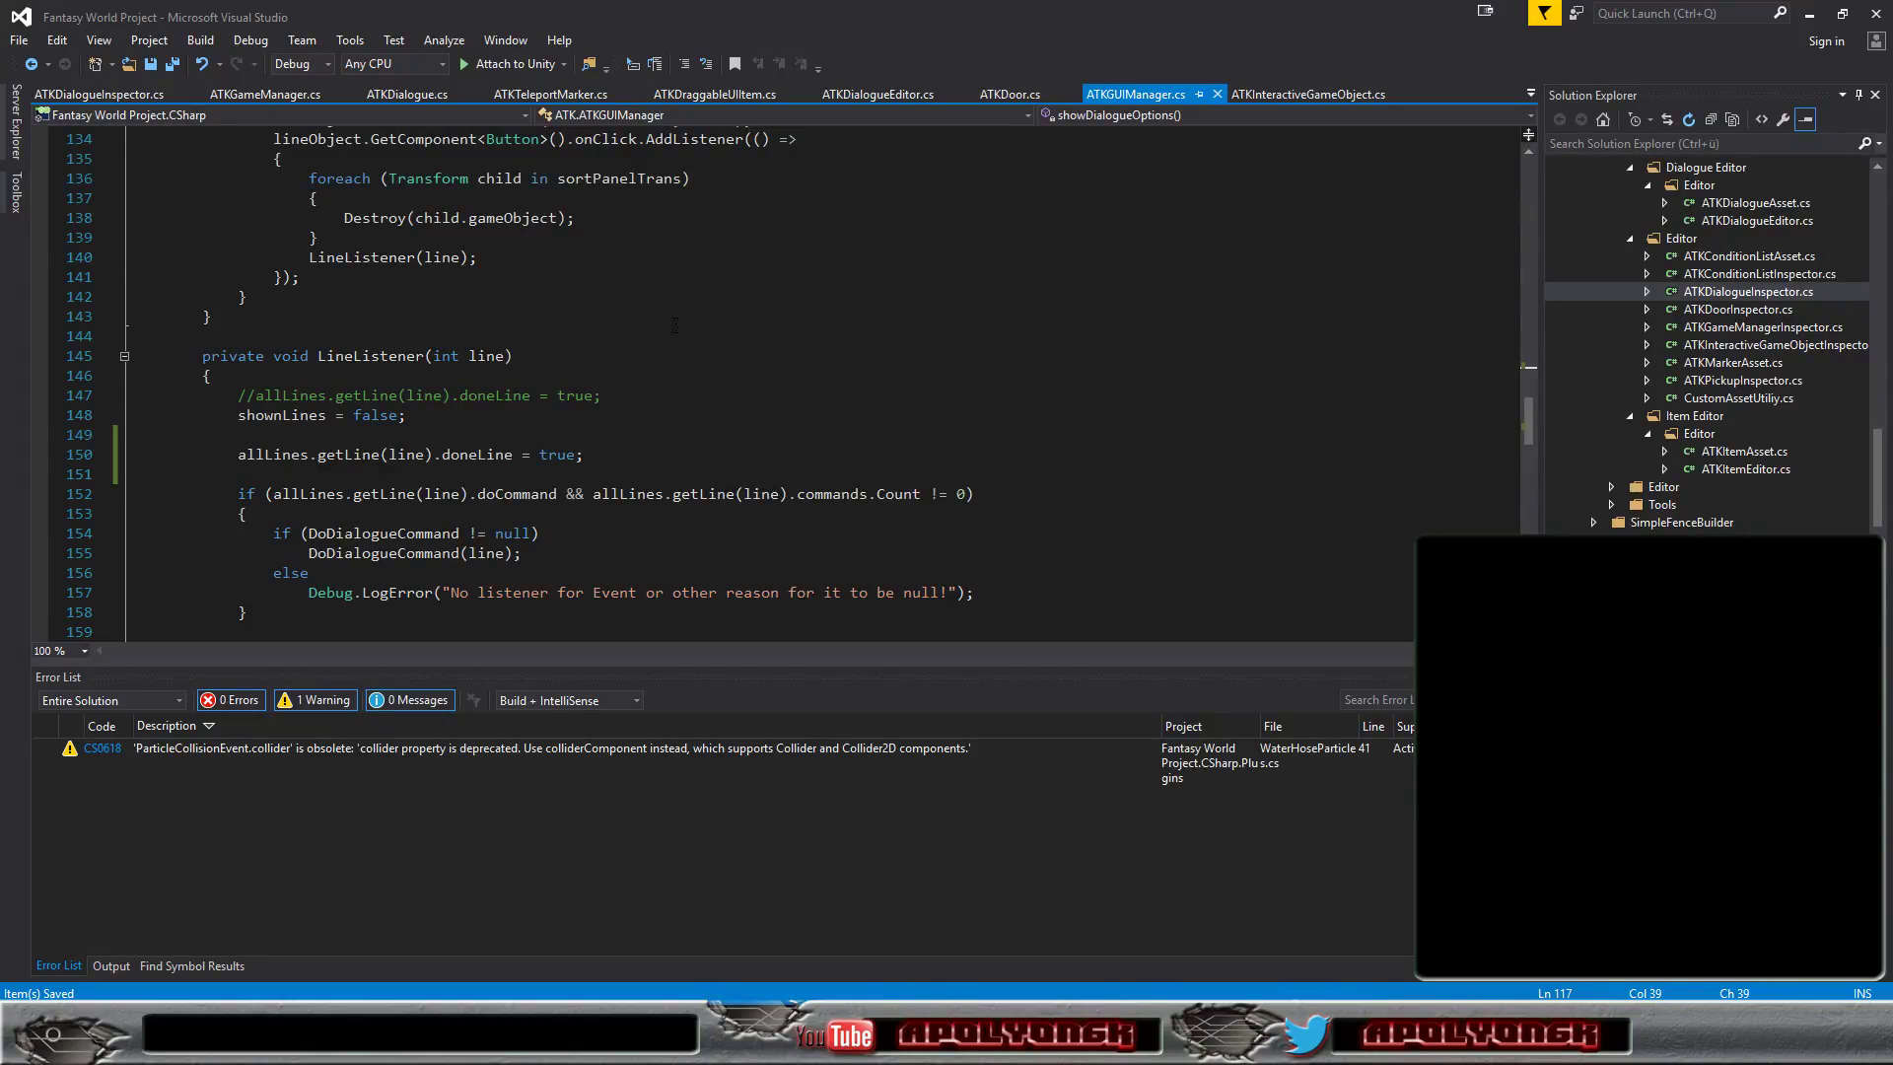
pyautogui.scroll(1, 675, 325)
pyautogui.scroll(1, 675, 324)
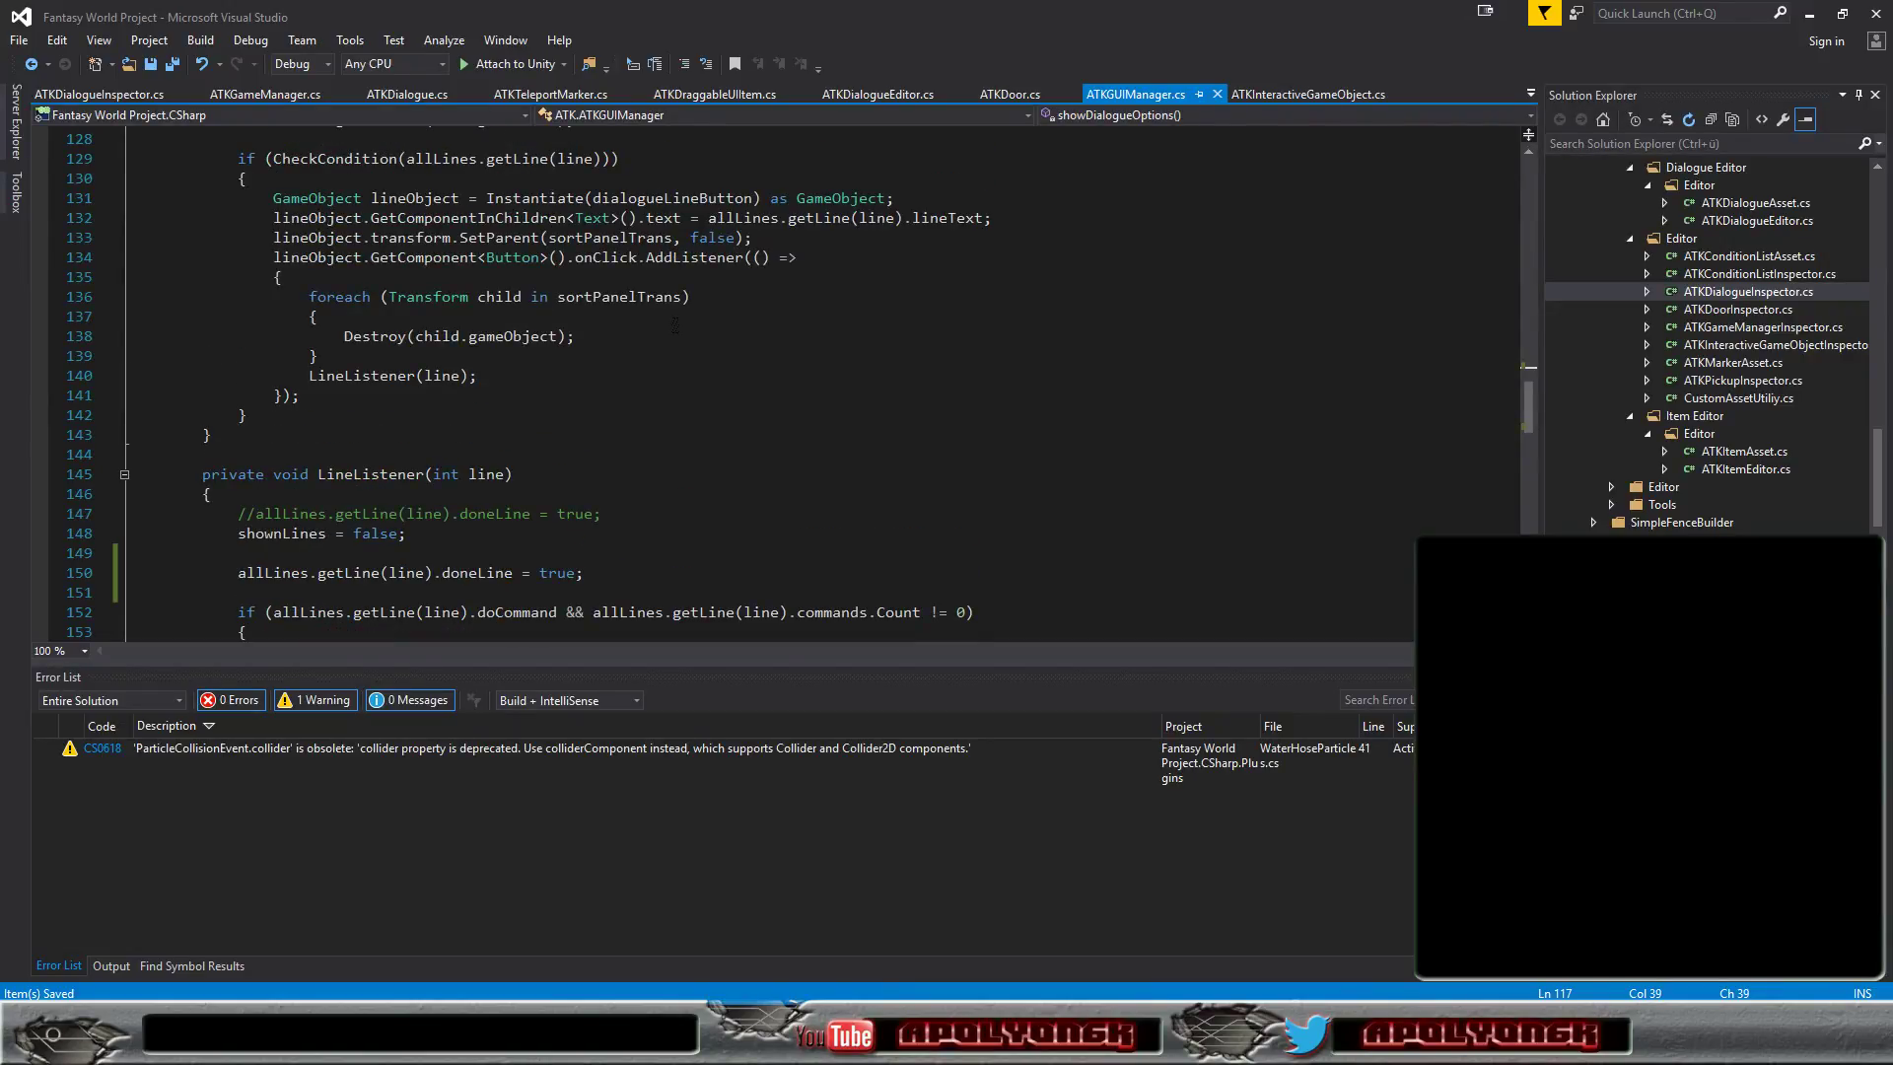
pyautogui.scroll(2, 675, 325)
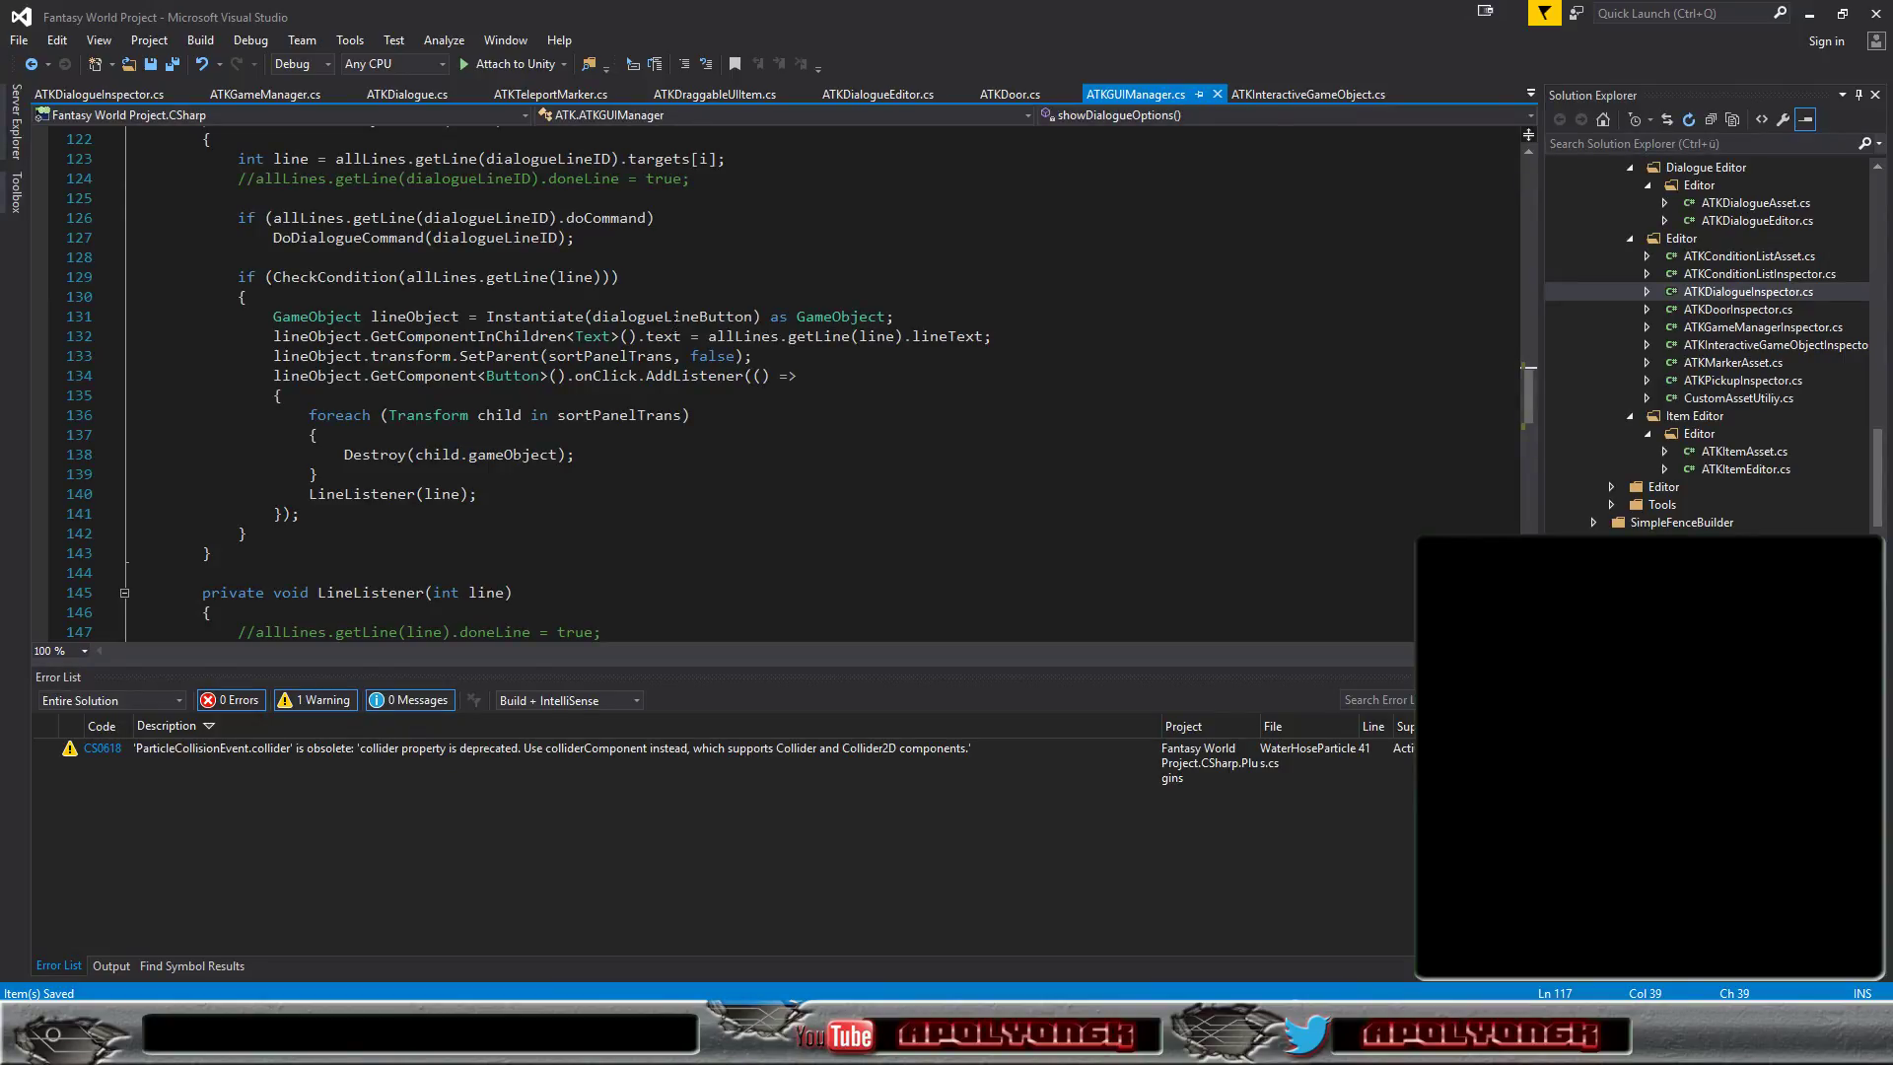
pyautogui.scroll(1, 675, 324)
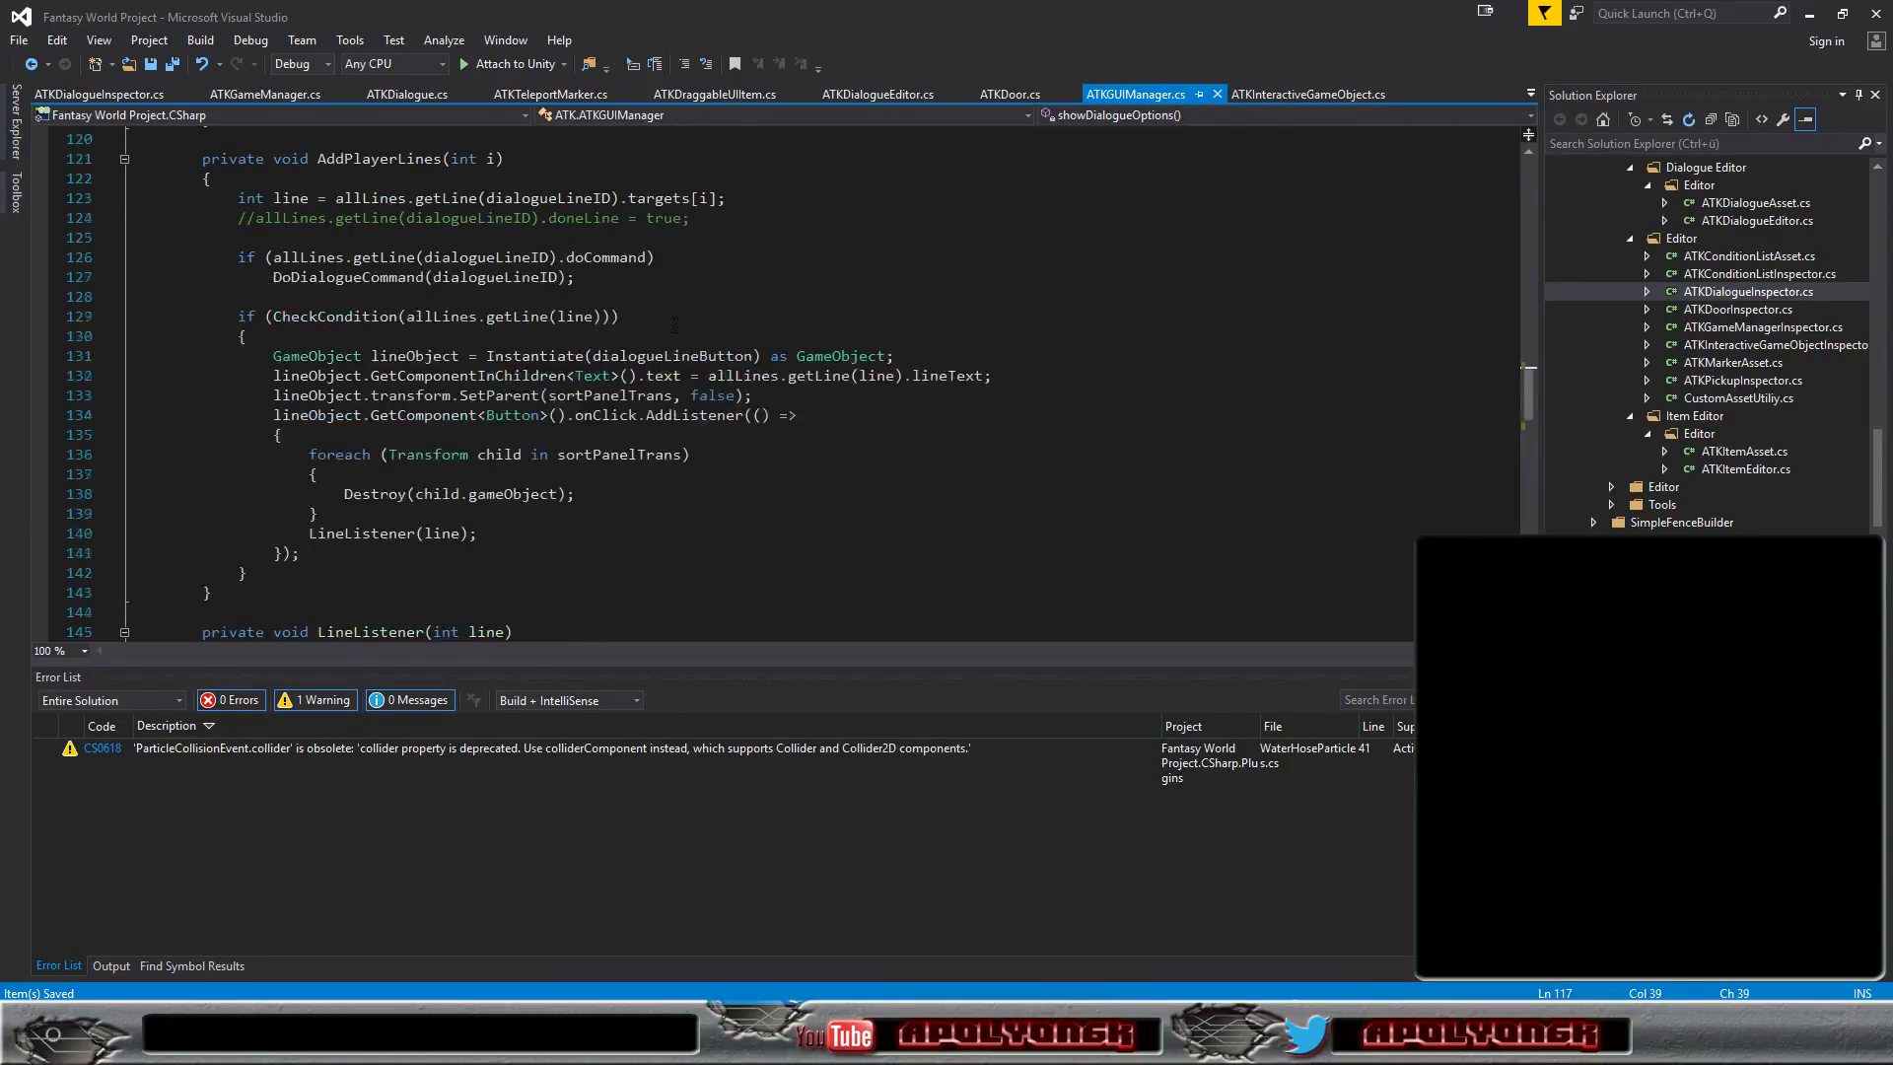
pyautogui.scroll(1, 675, 325)
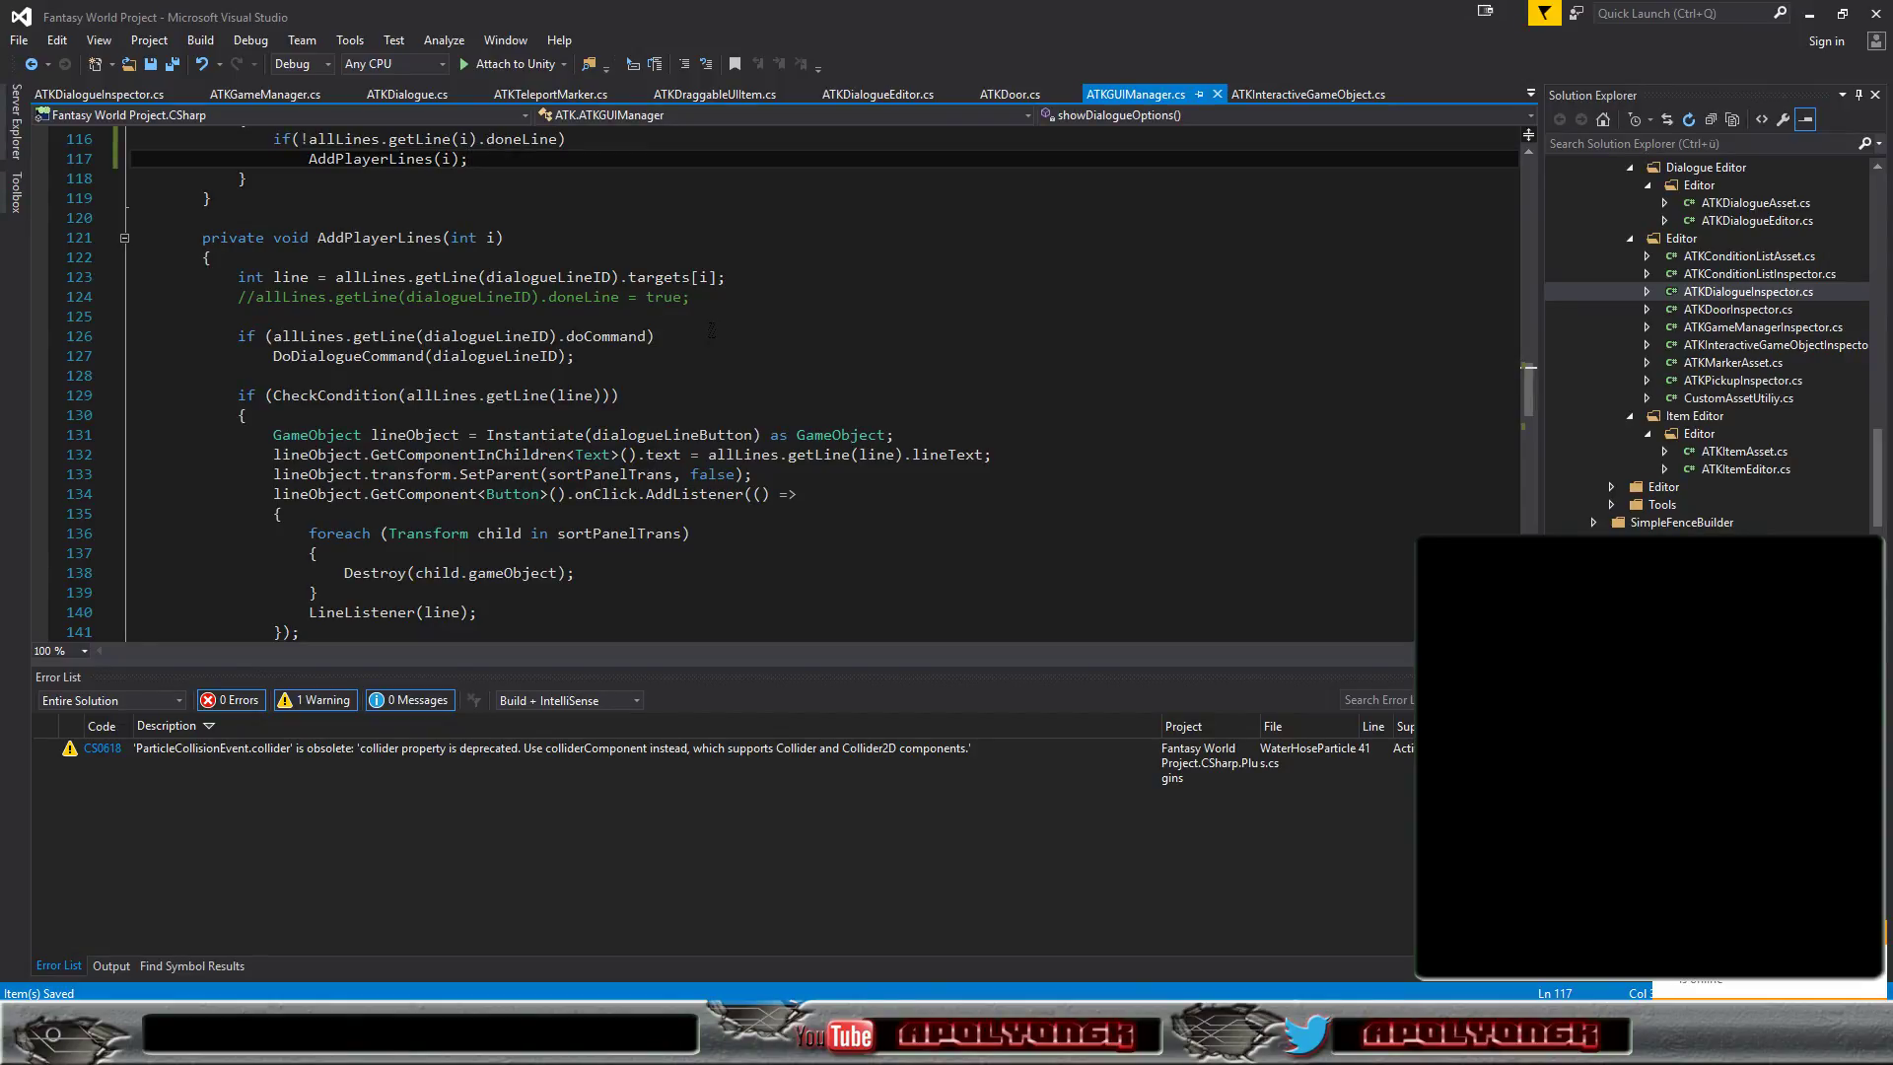
pyautogui.scroll(-1, 711, 329)
pyautogui.scroll(-2, 710, 330)
pyautogui.scroll(-2, 711, 329)
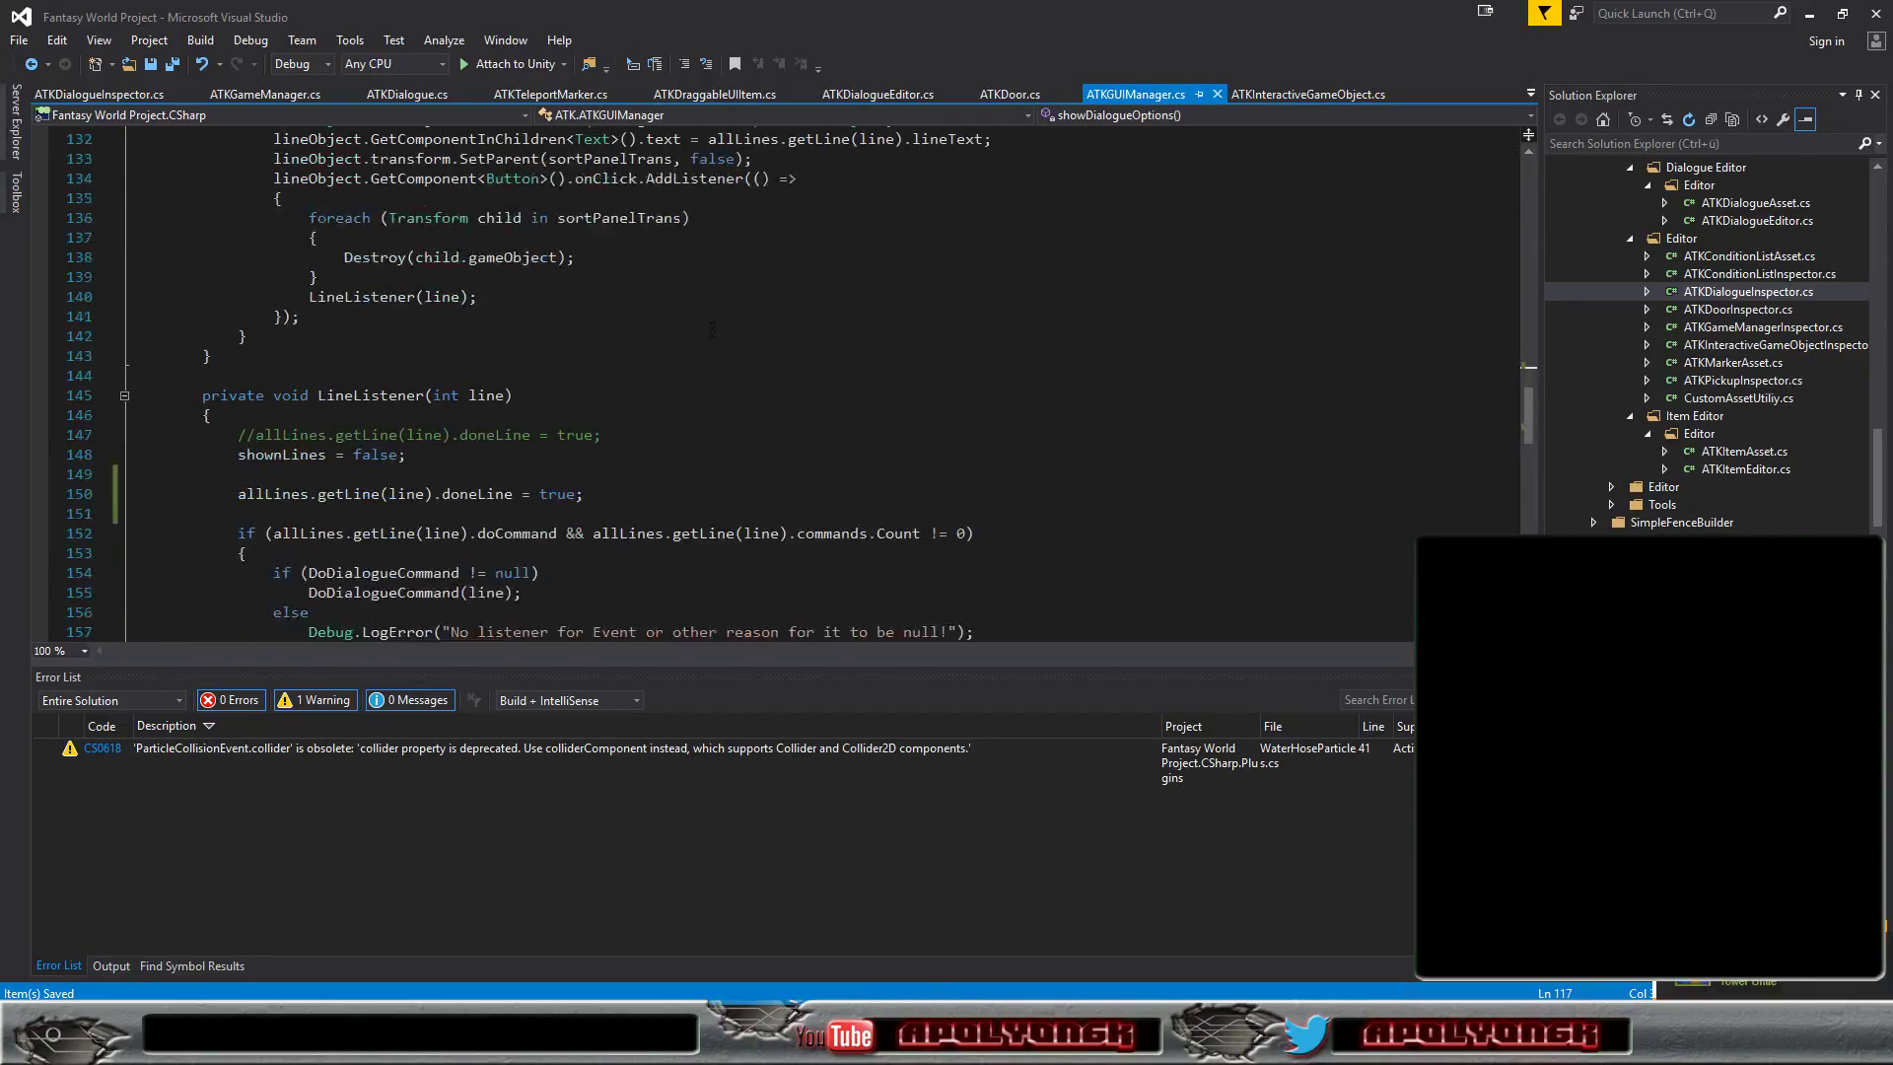
pyautogui.scroll(3, 711, 330)
pyautogui.scroll(-3, 711, 330)
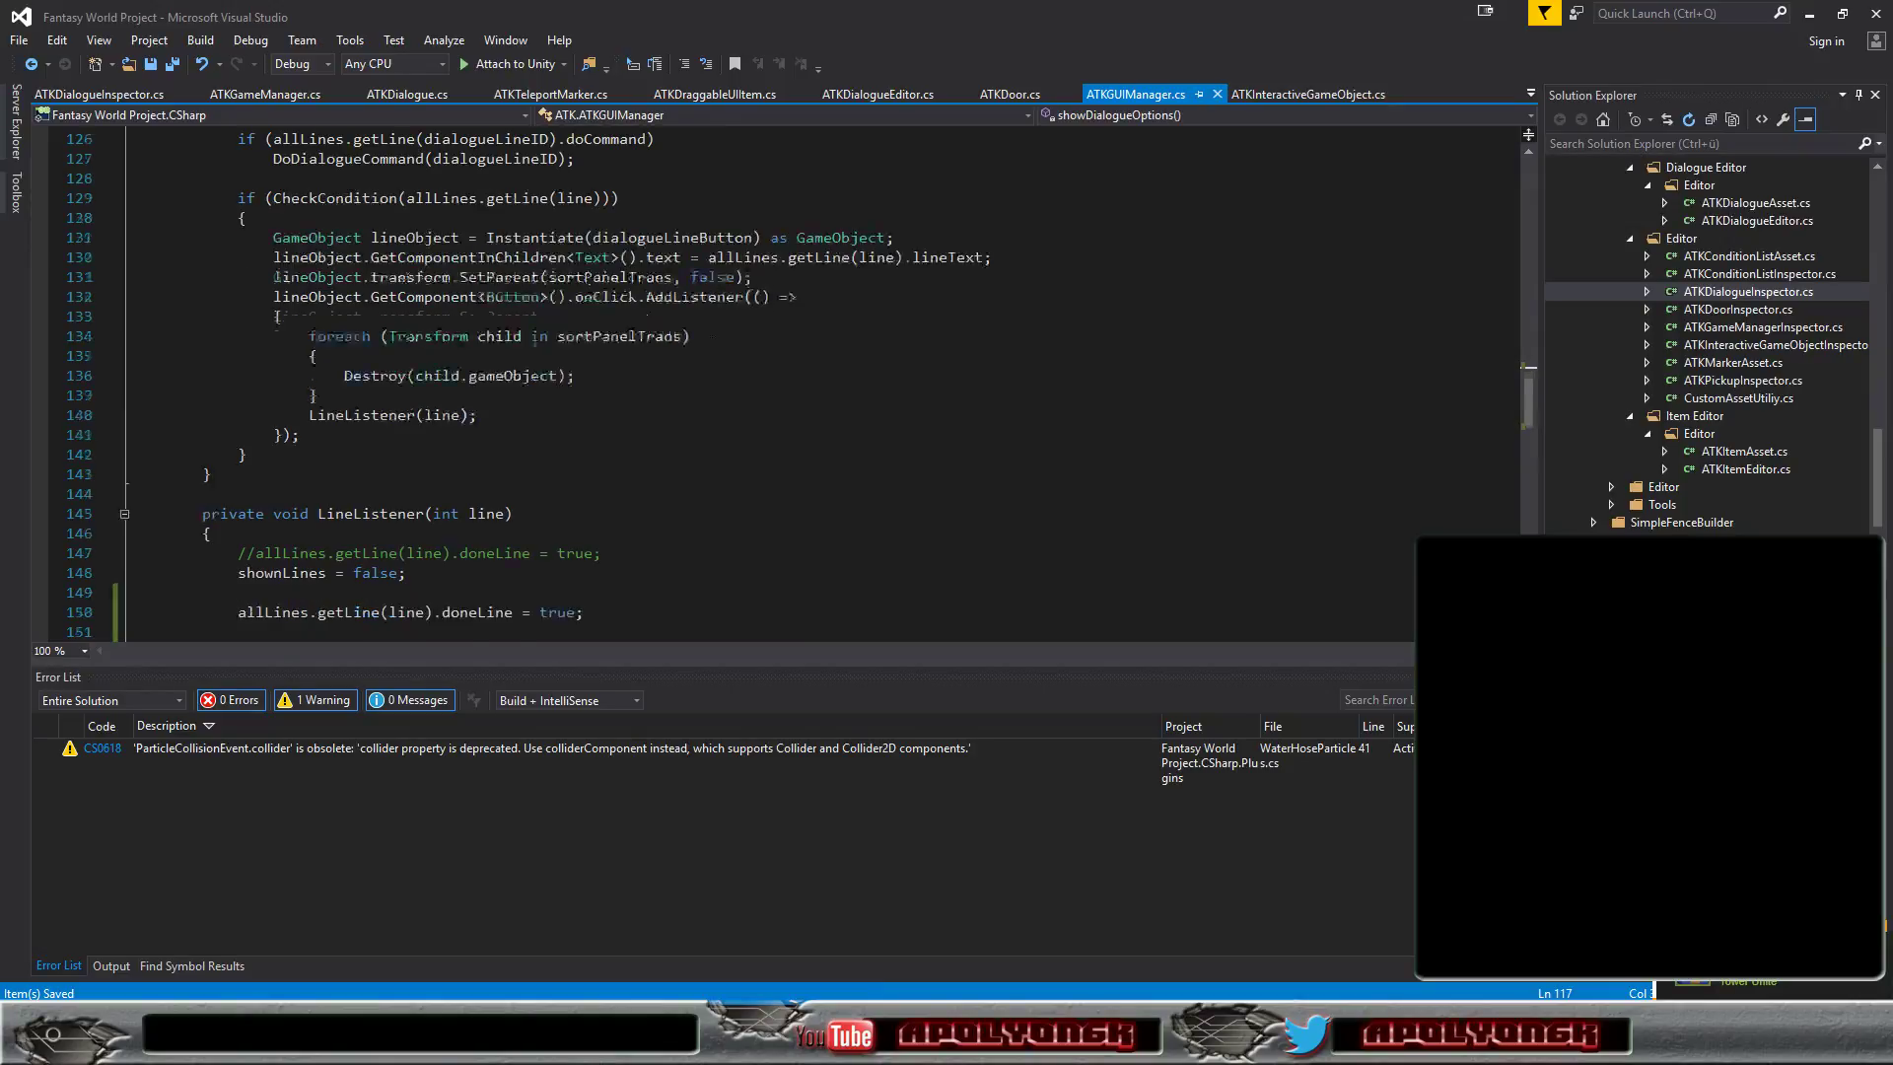
pyautogui.scroll(1, 711, 329)
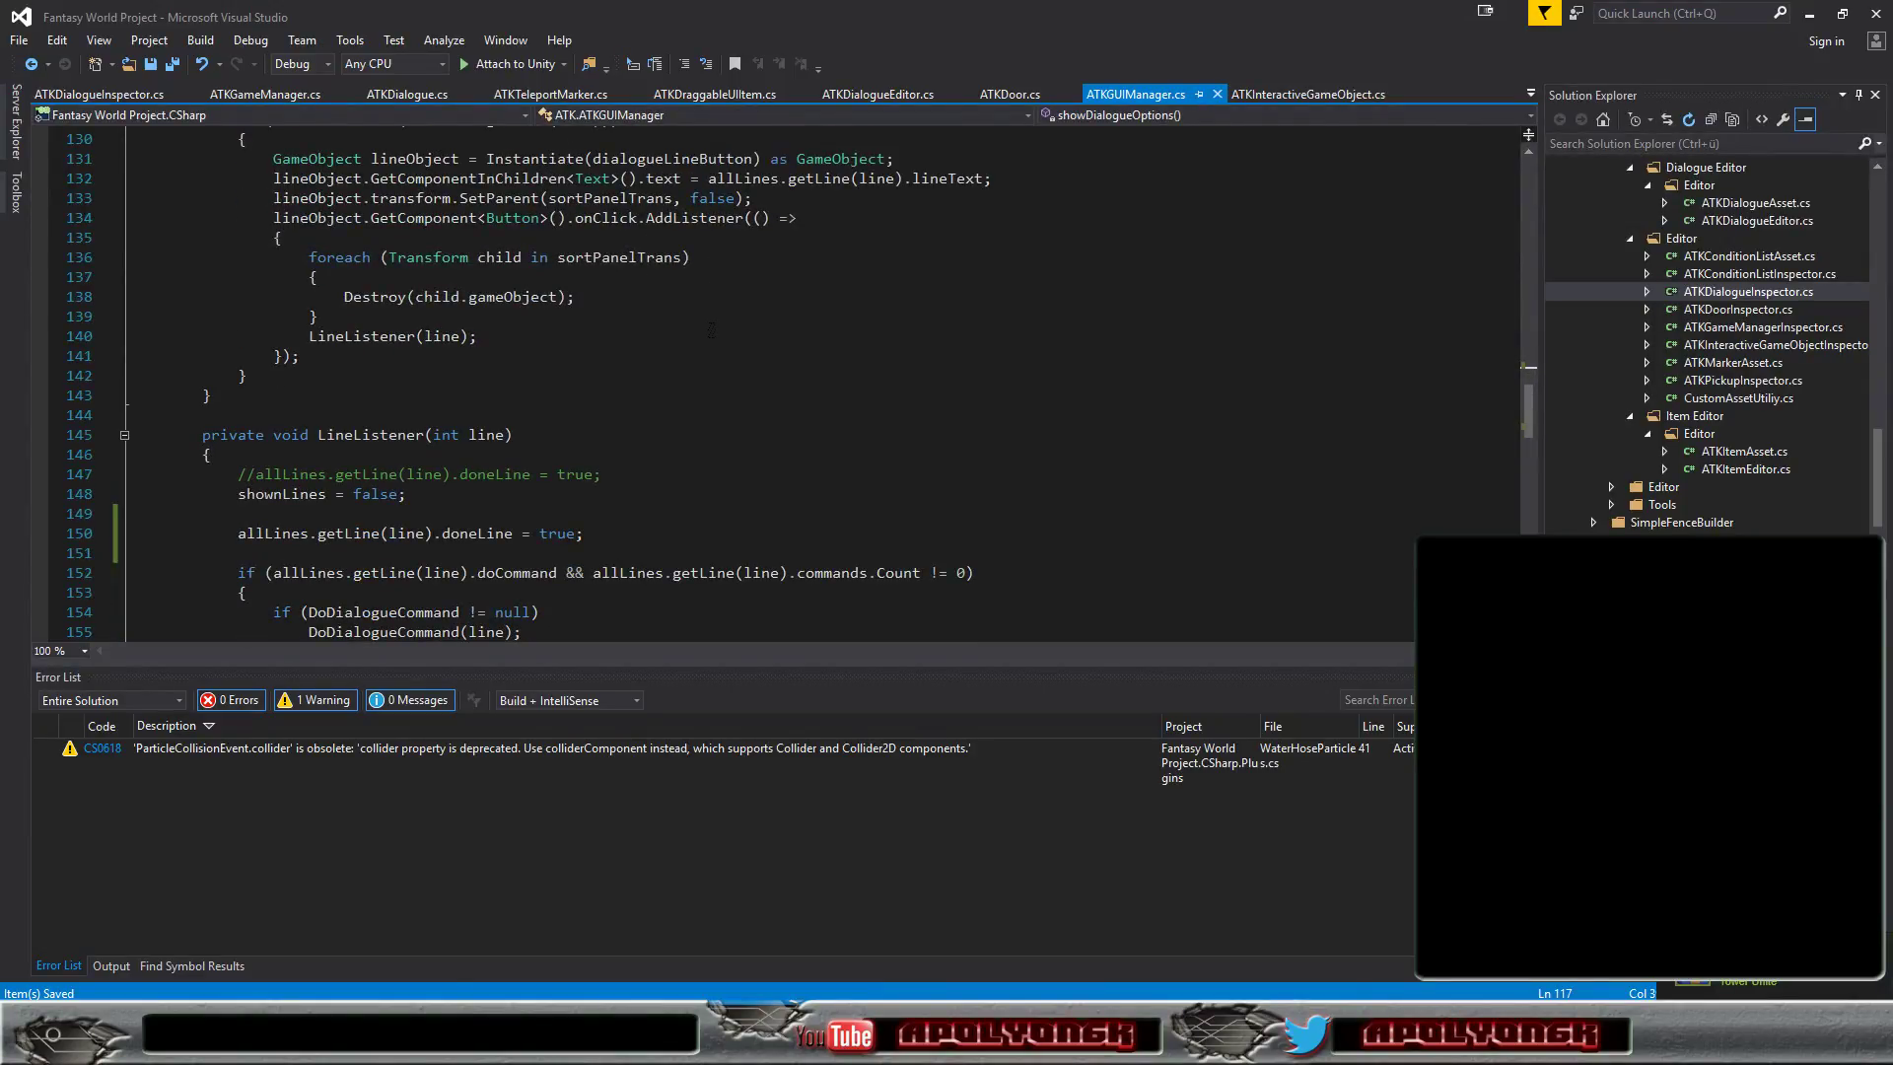
# Remove the doneLine = true assignment and its leftover empty line from LineListener
pyautogui.click(100, 539)
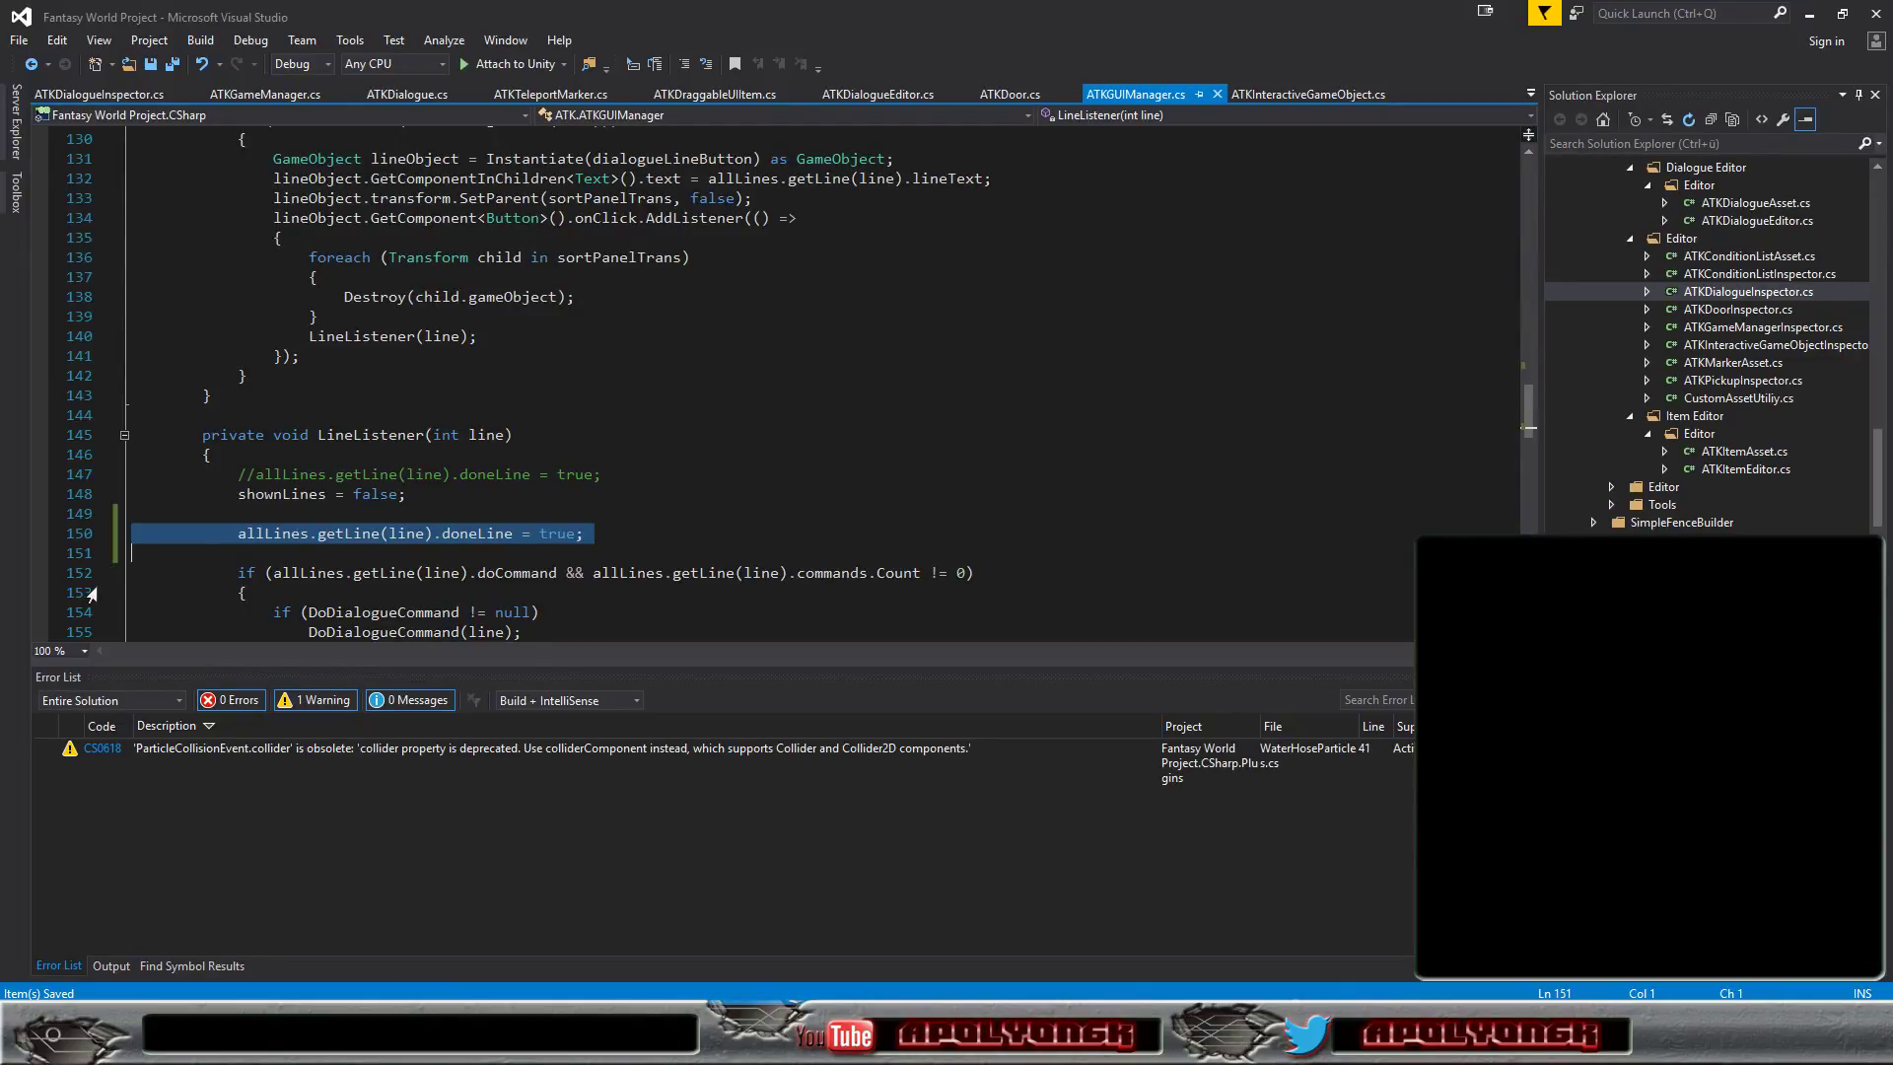
pyautogui.press('Delete')
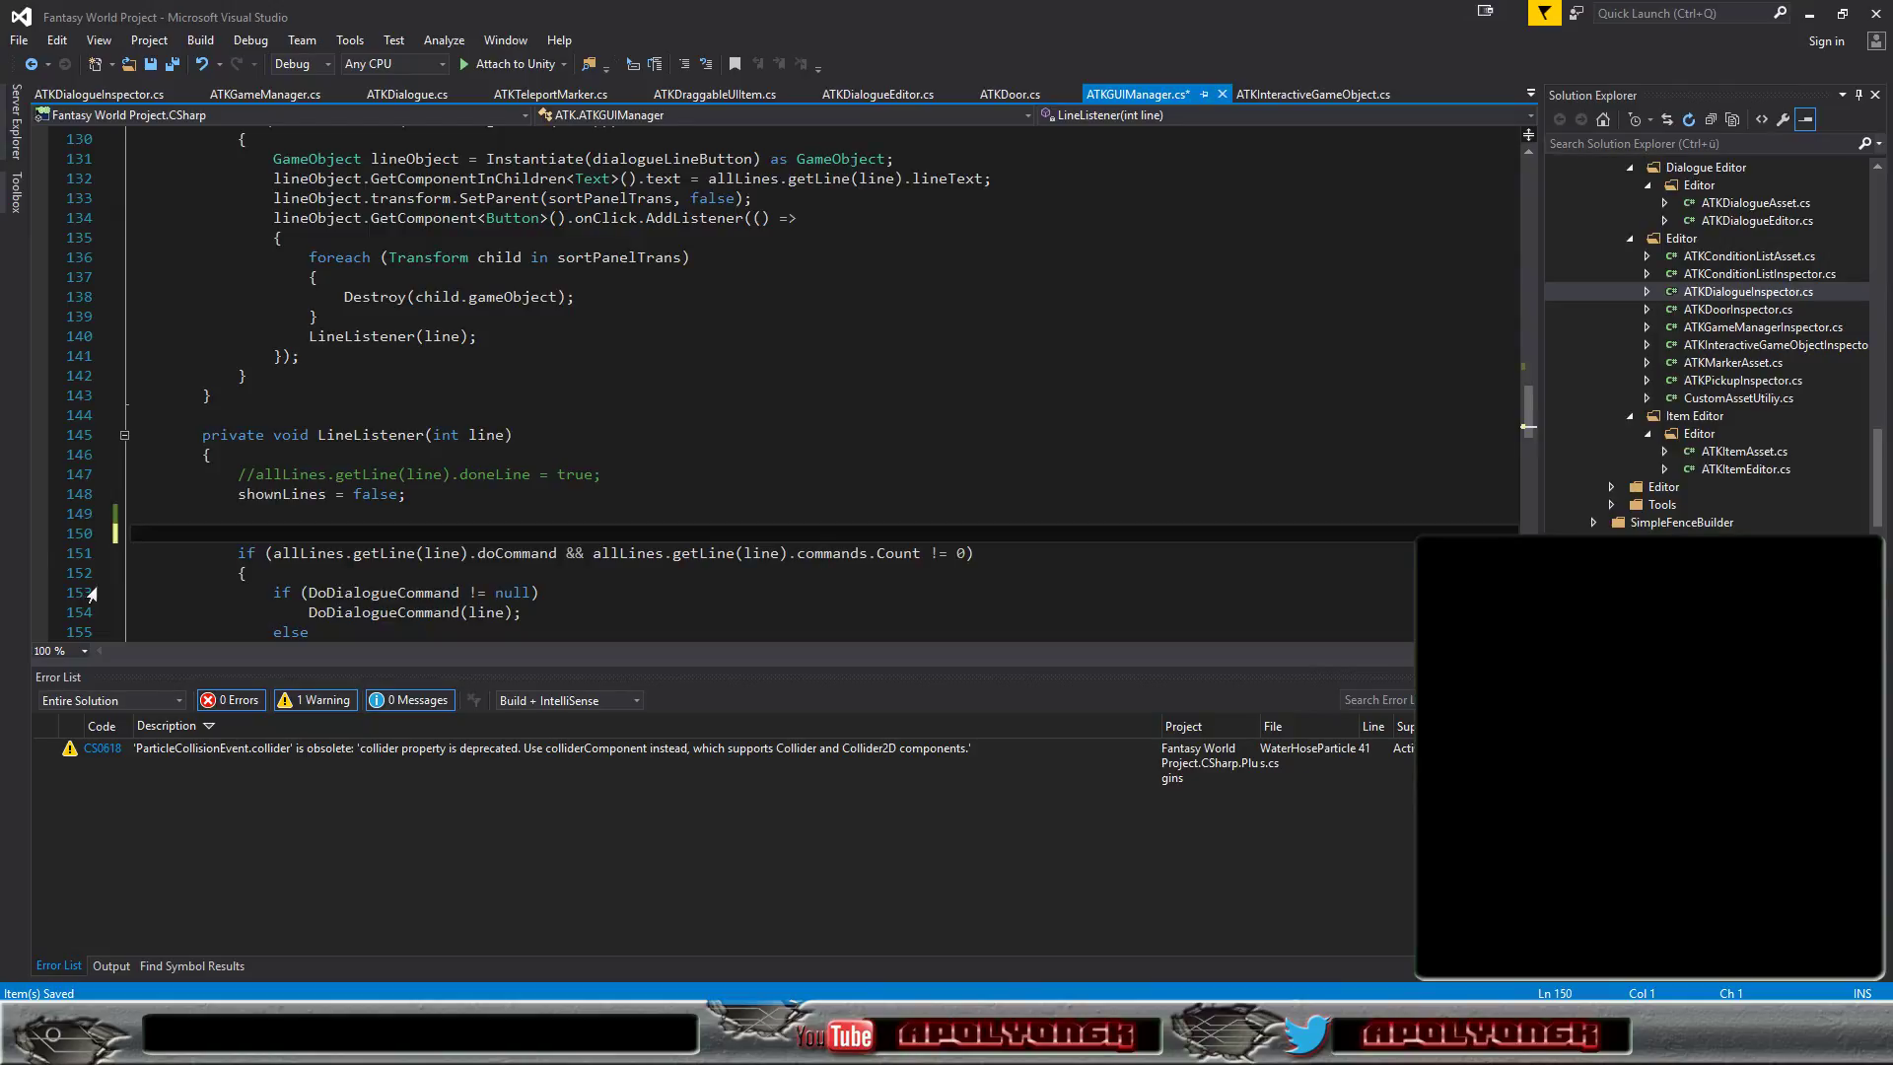
pyautogui.press('Delete')
pyautogui.scroll(3, 160, 370)
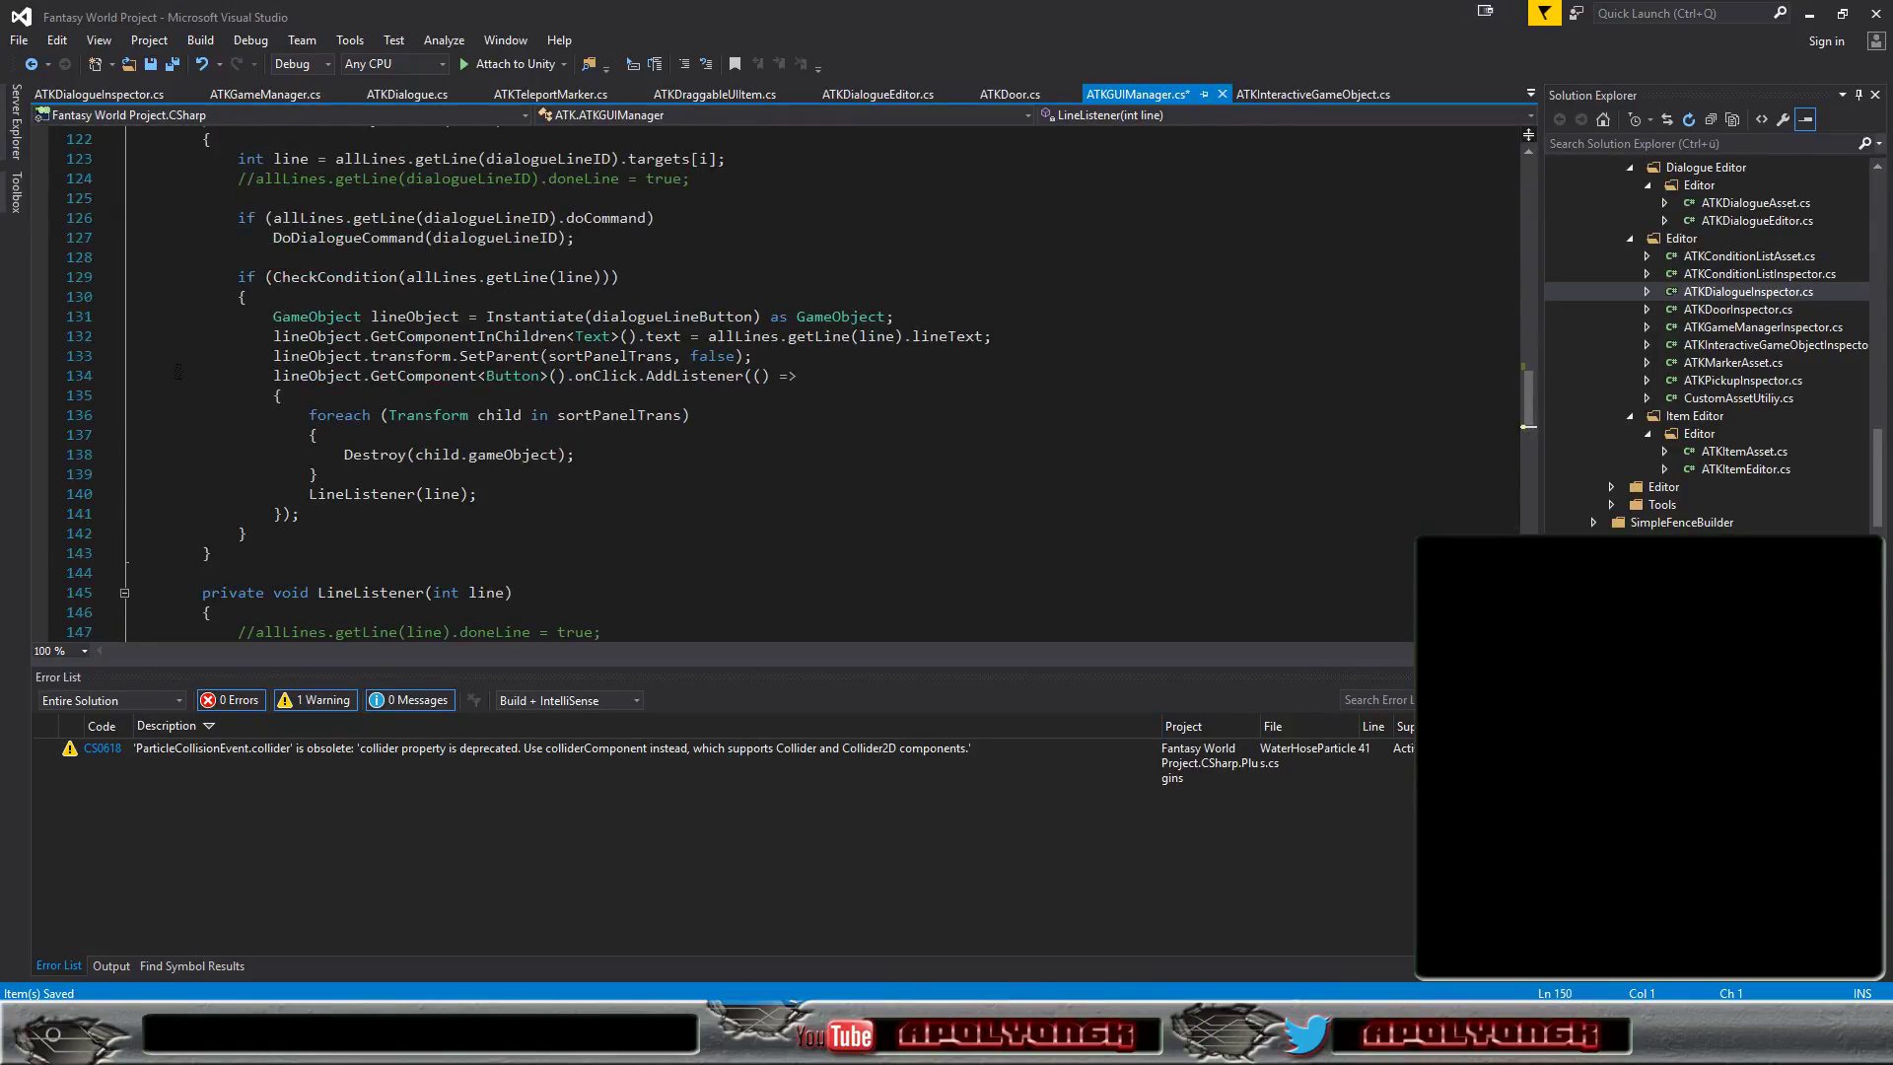
# Paste the assignment at line 136 in the onClick lambda, changing getLine(line) to getLine(i)
pyautogui.click(135, 414)
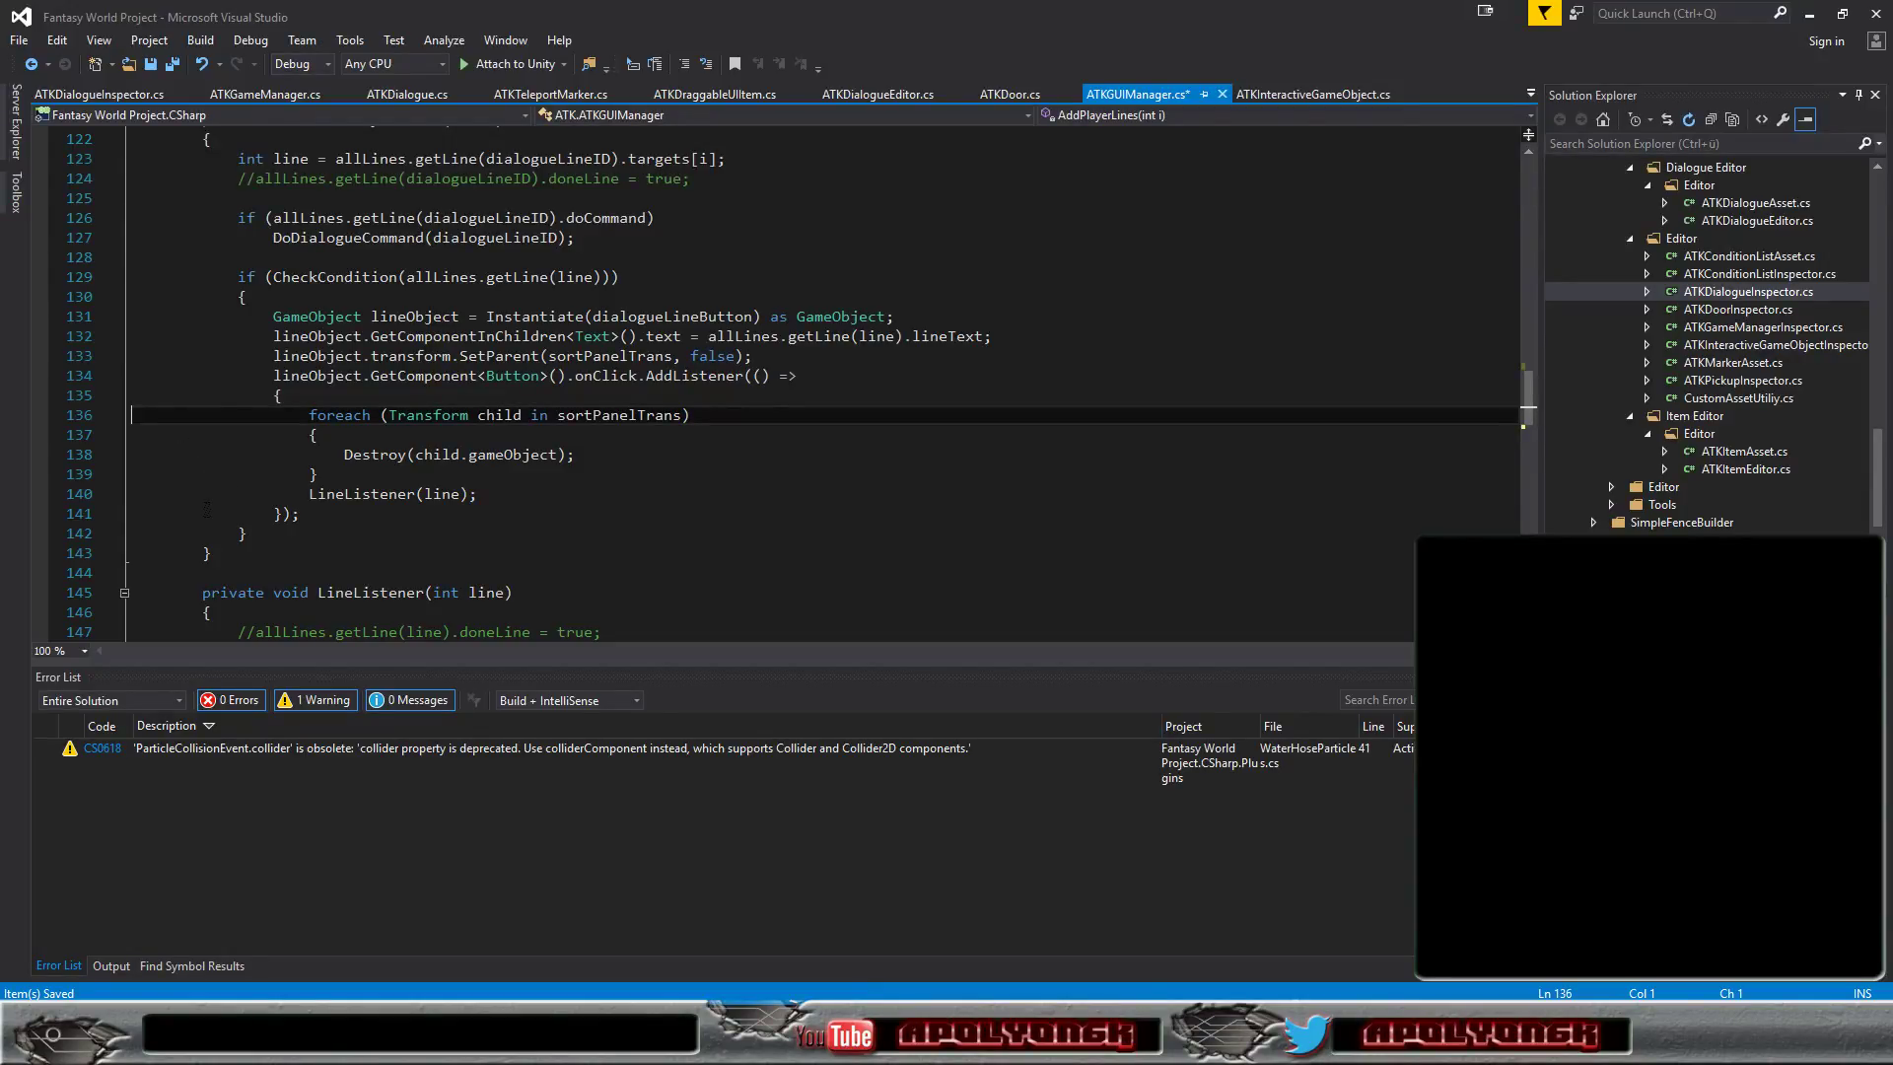
pyautogui.write('allLines.getLine(line).doneLine = true;')
pyautogui.click(494, 414)
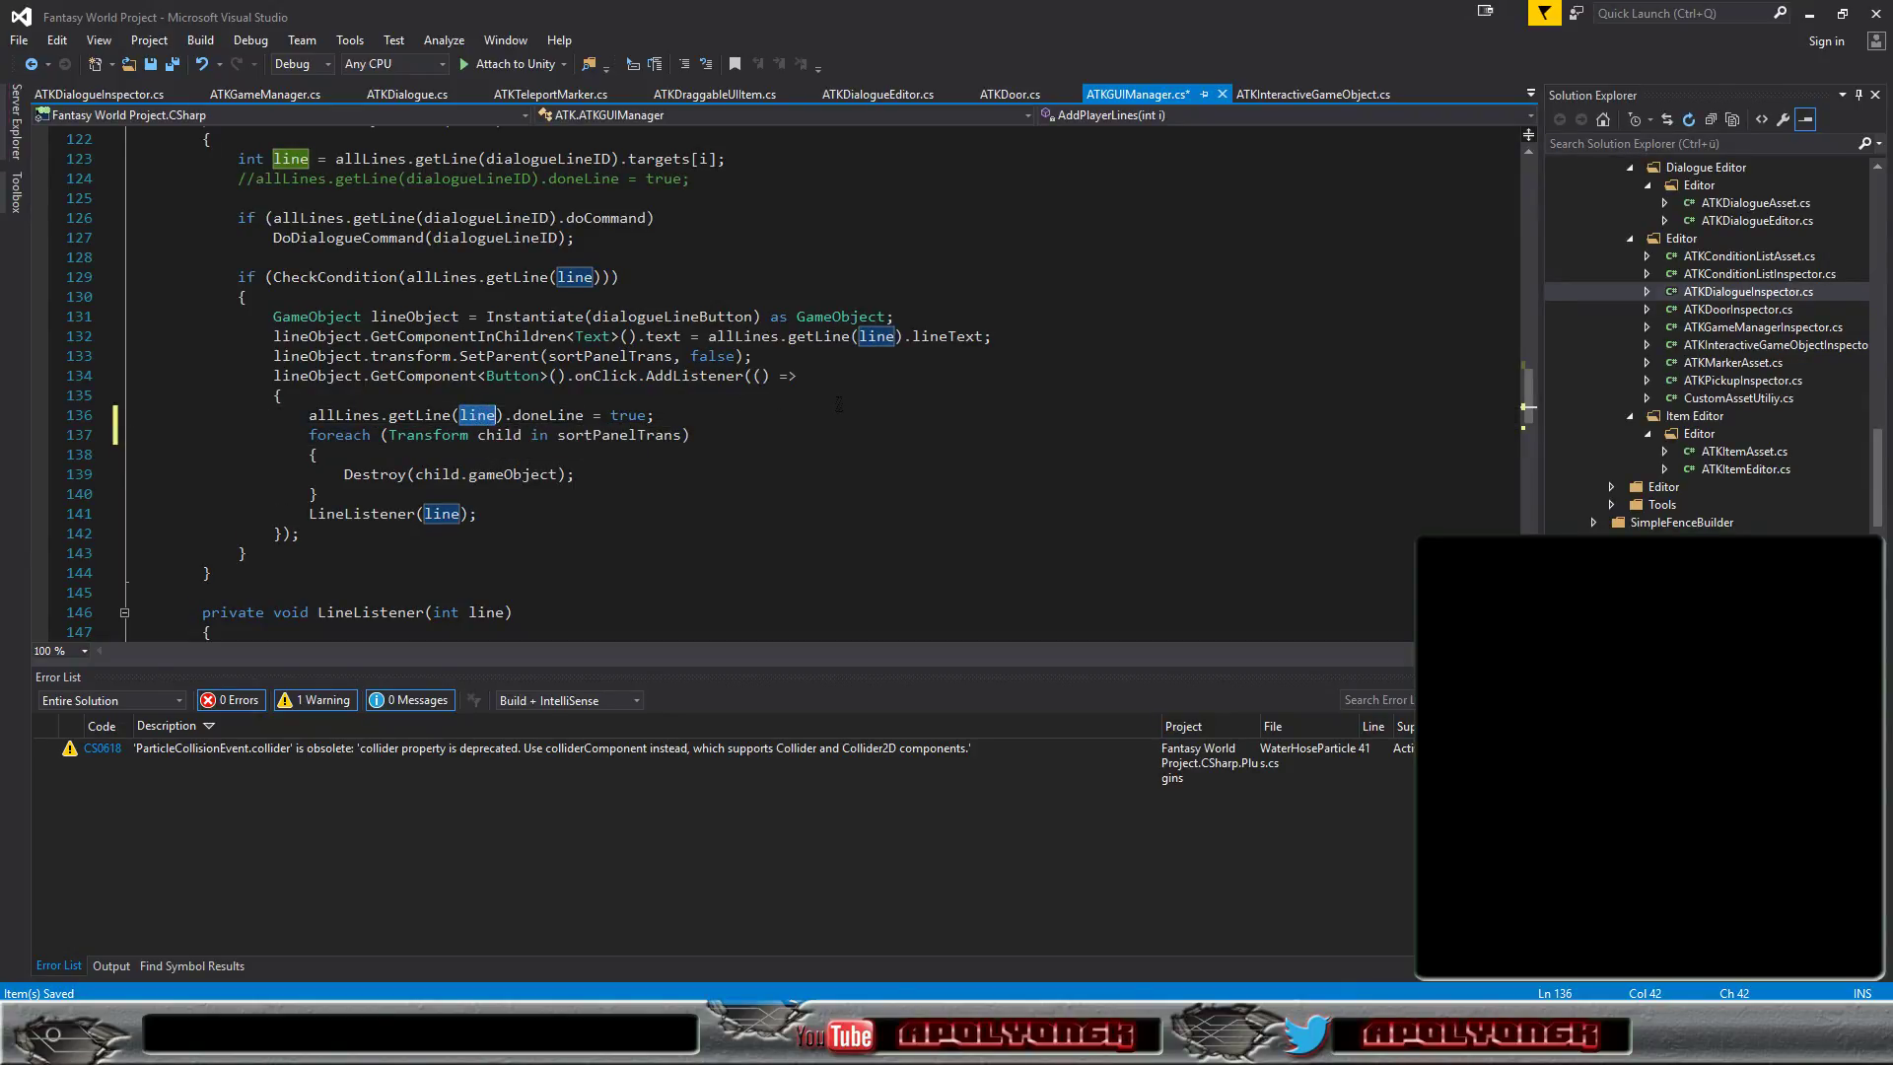
pyautogui.press('BackSpace')
pyautogui.press('BackSpace')
pyautogui.press('BackSpace')
pyautogui.write('i')
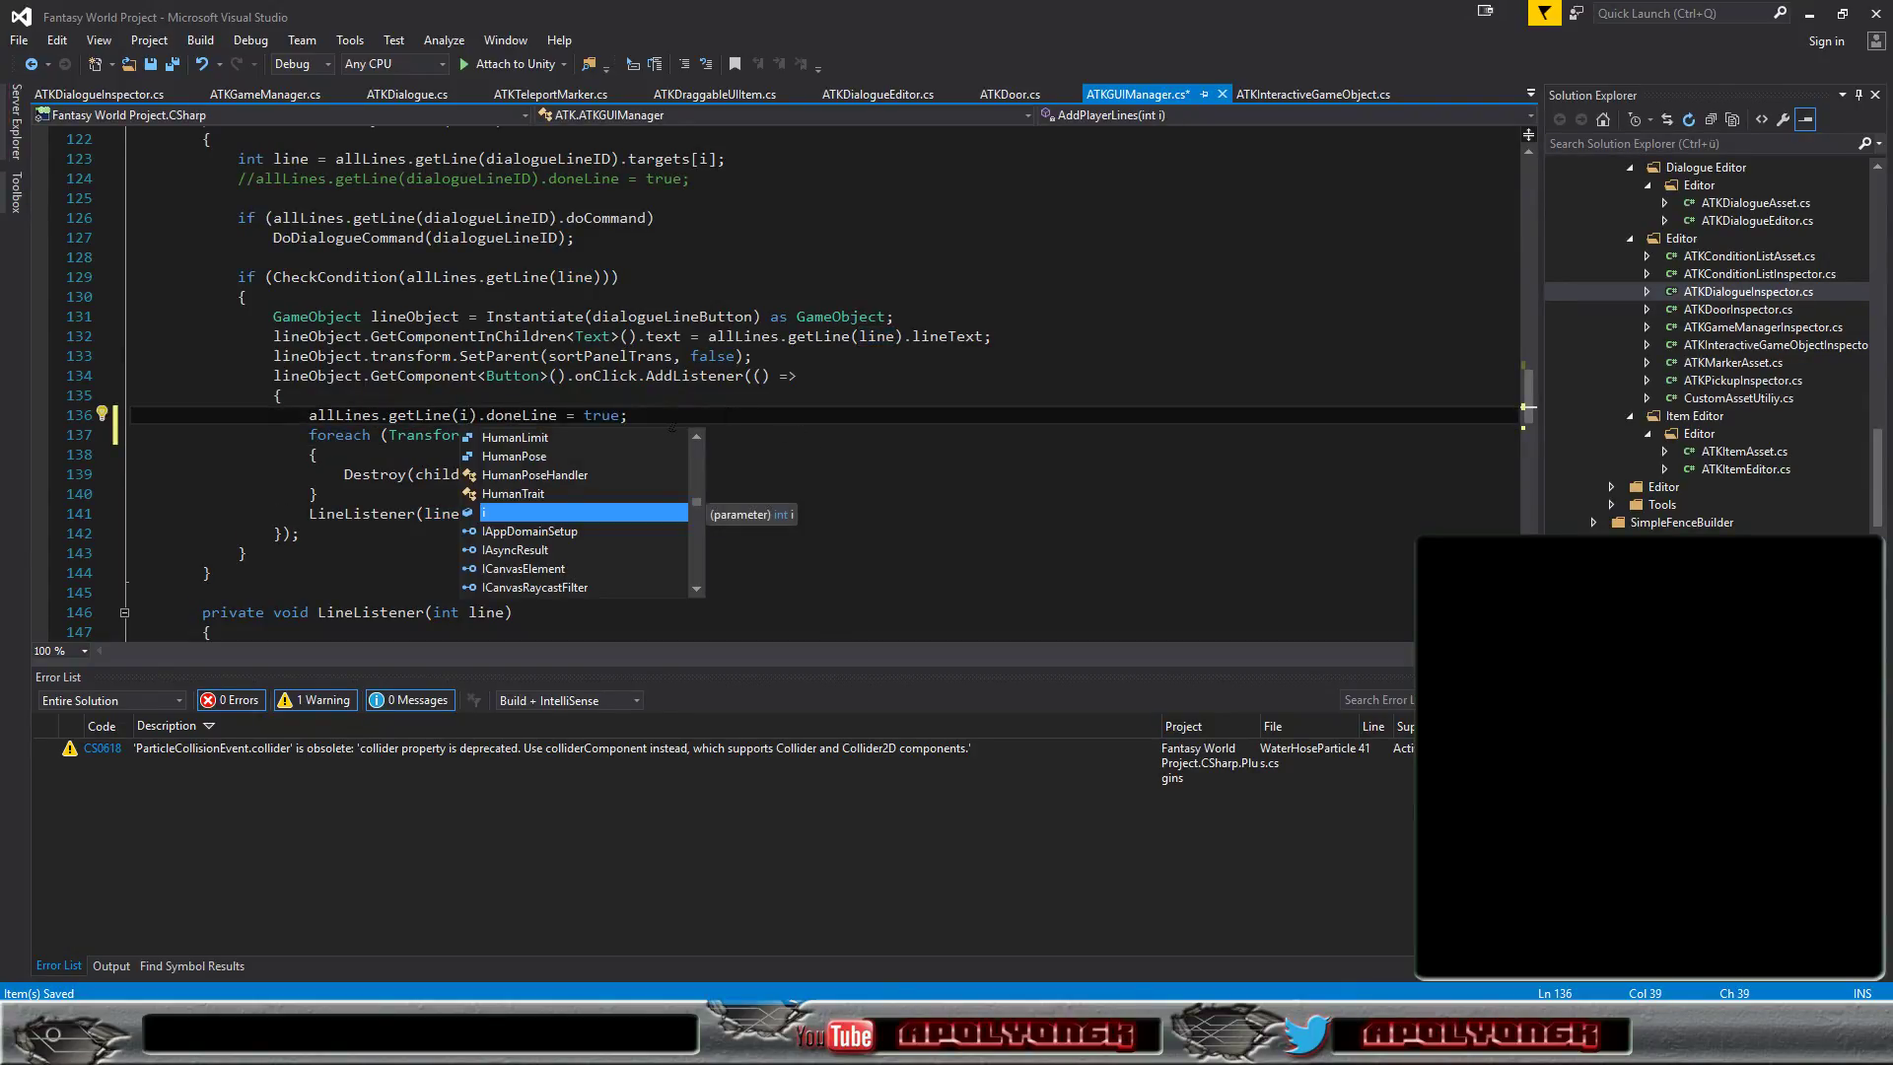
pyautogui.click(756, 417)
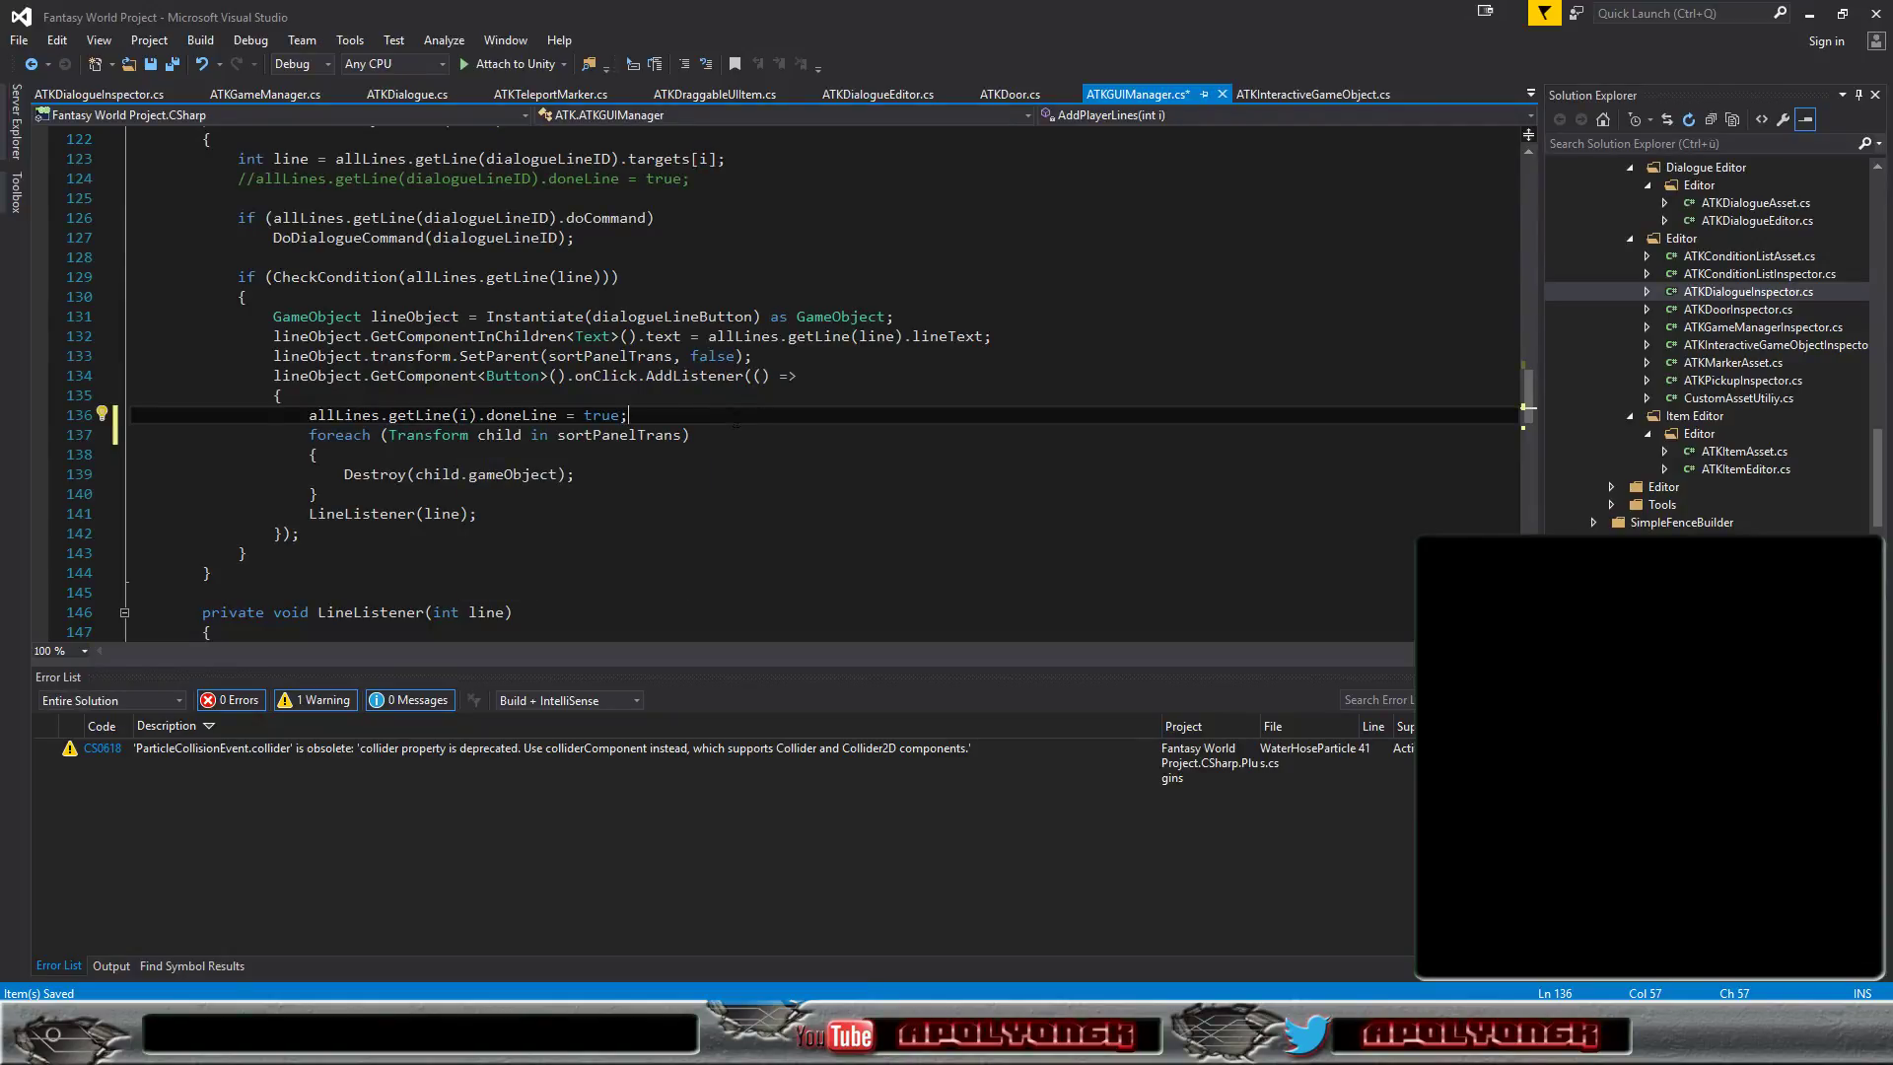
pyautogui.scroll(3, 736, 420)
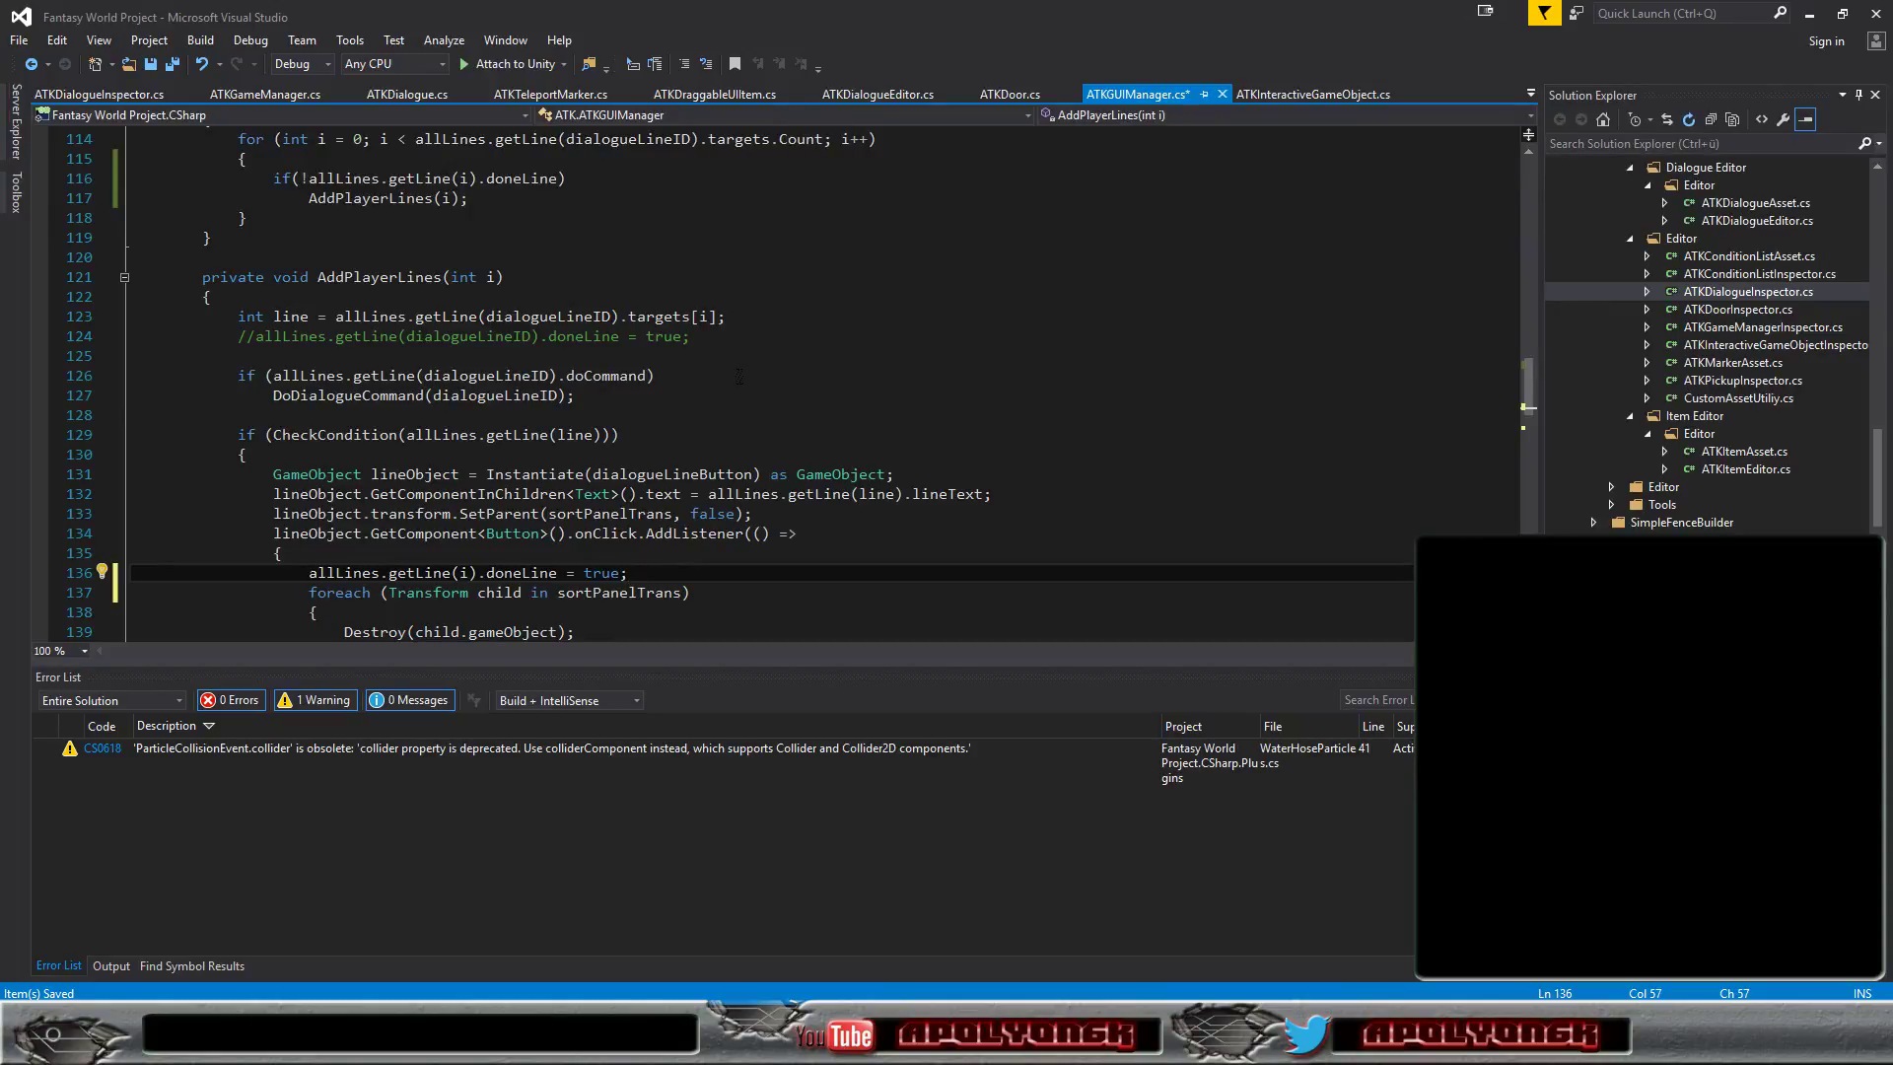
pyautogui.scroll(2, 739, 376)
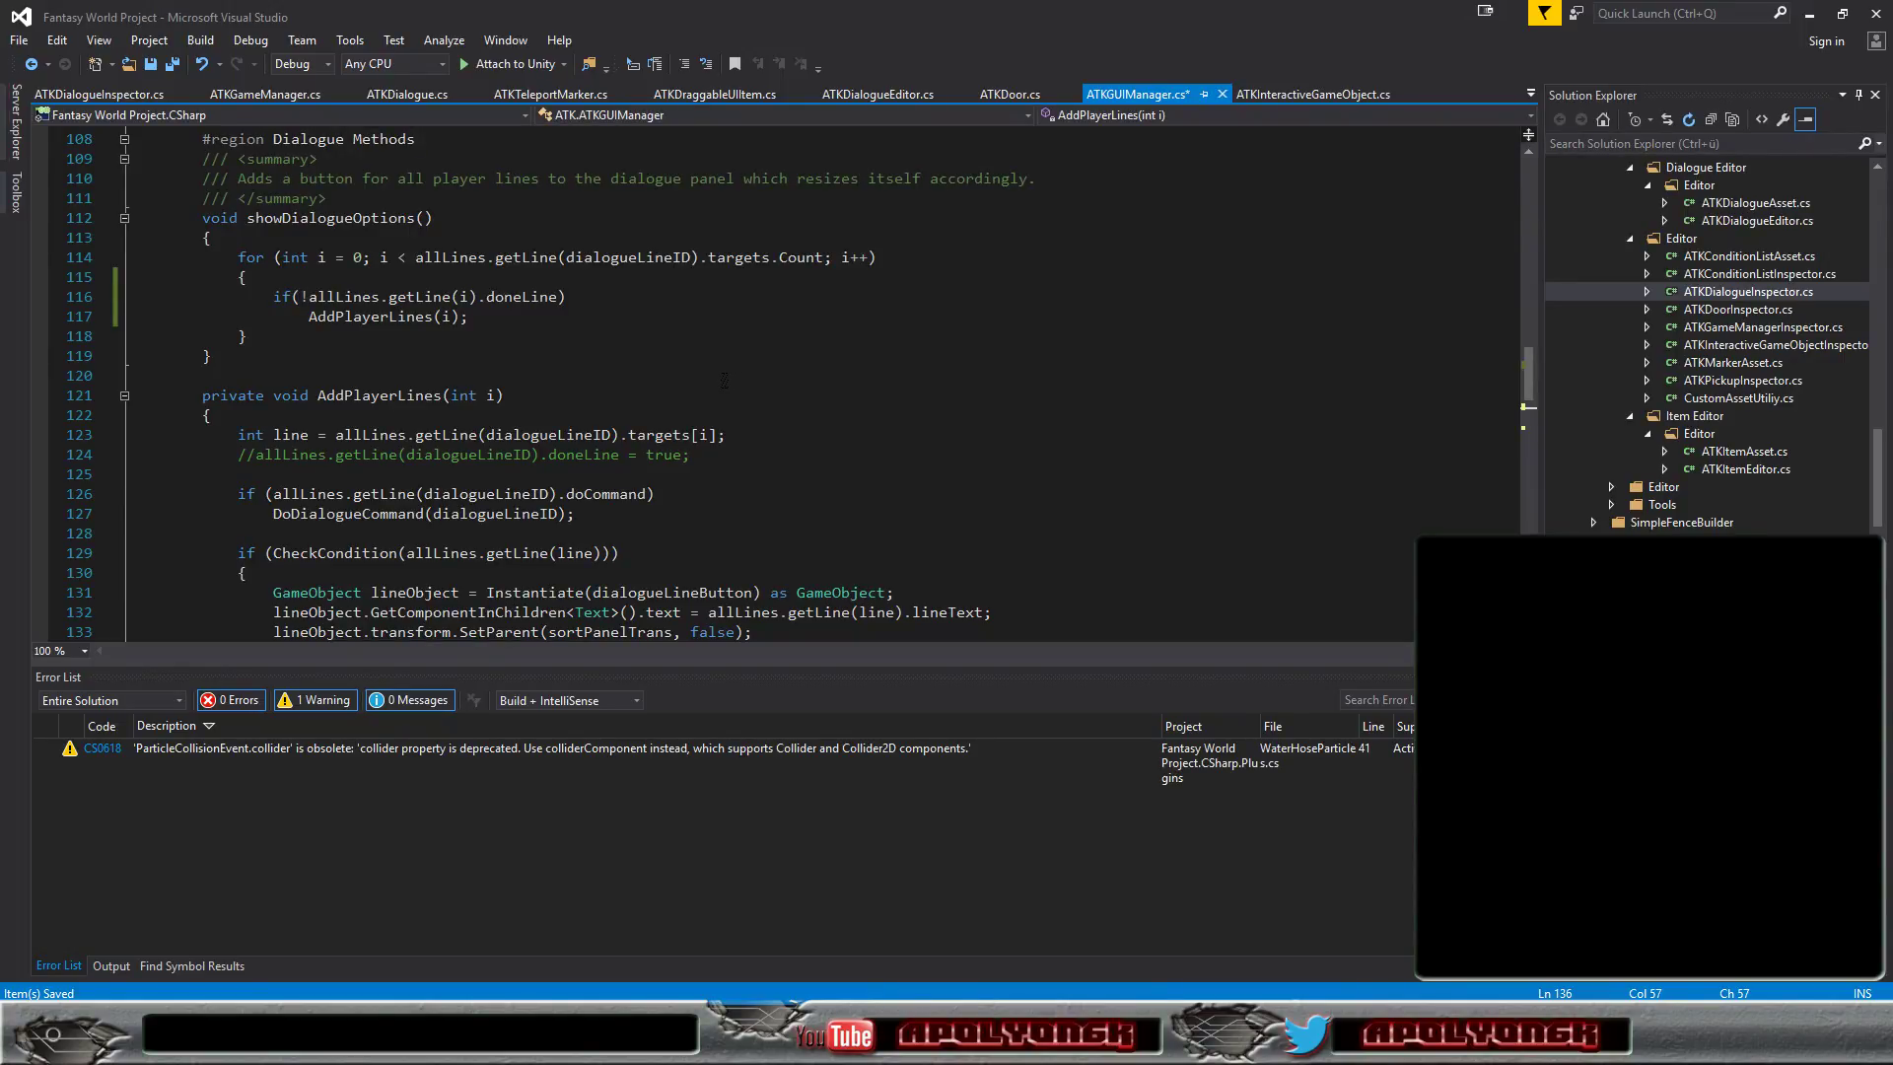
pyautogui.scroll(-2, 724, 379)
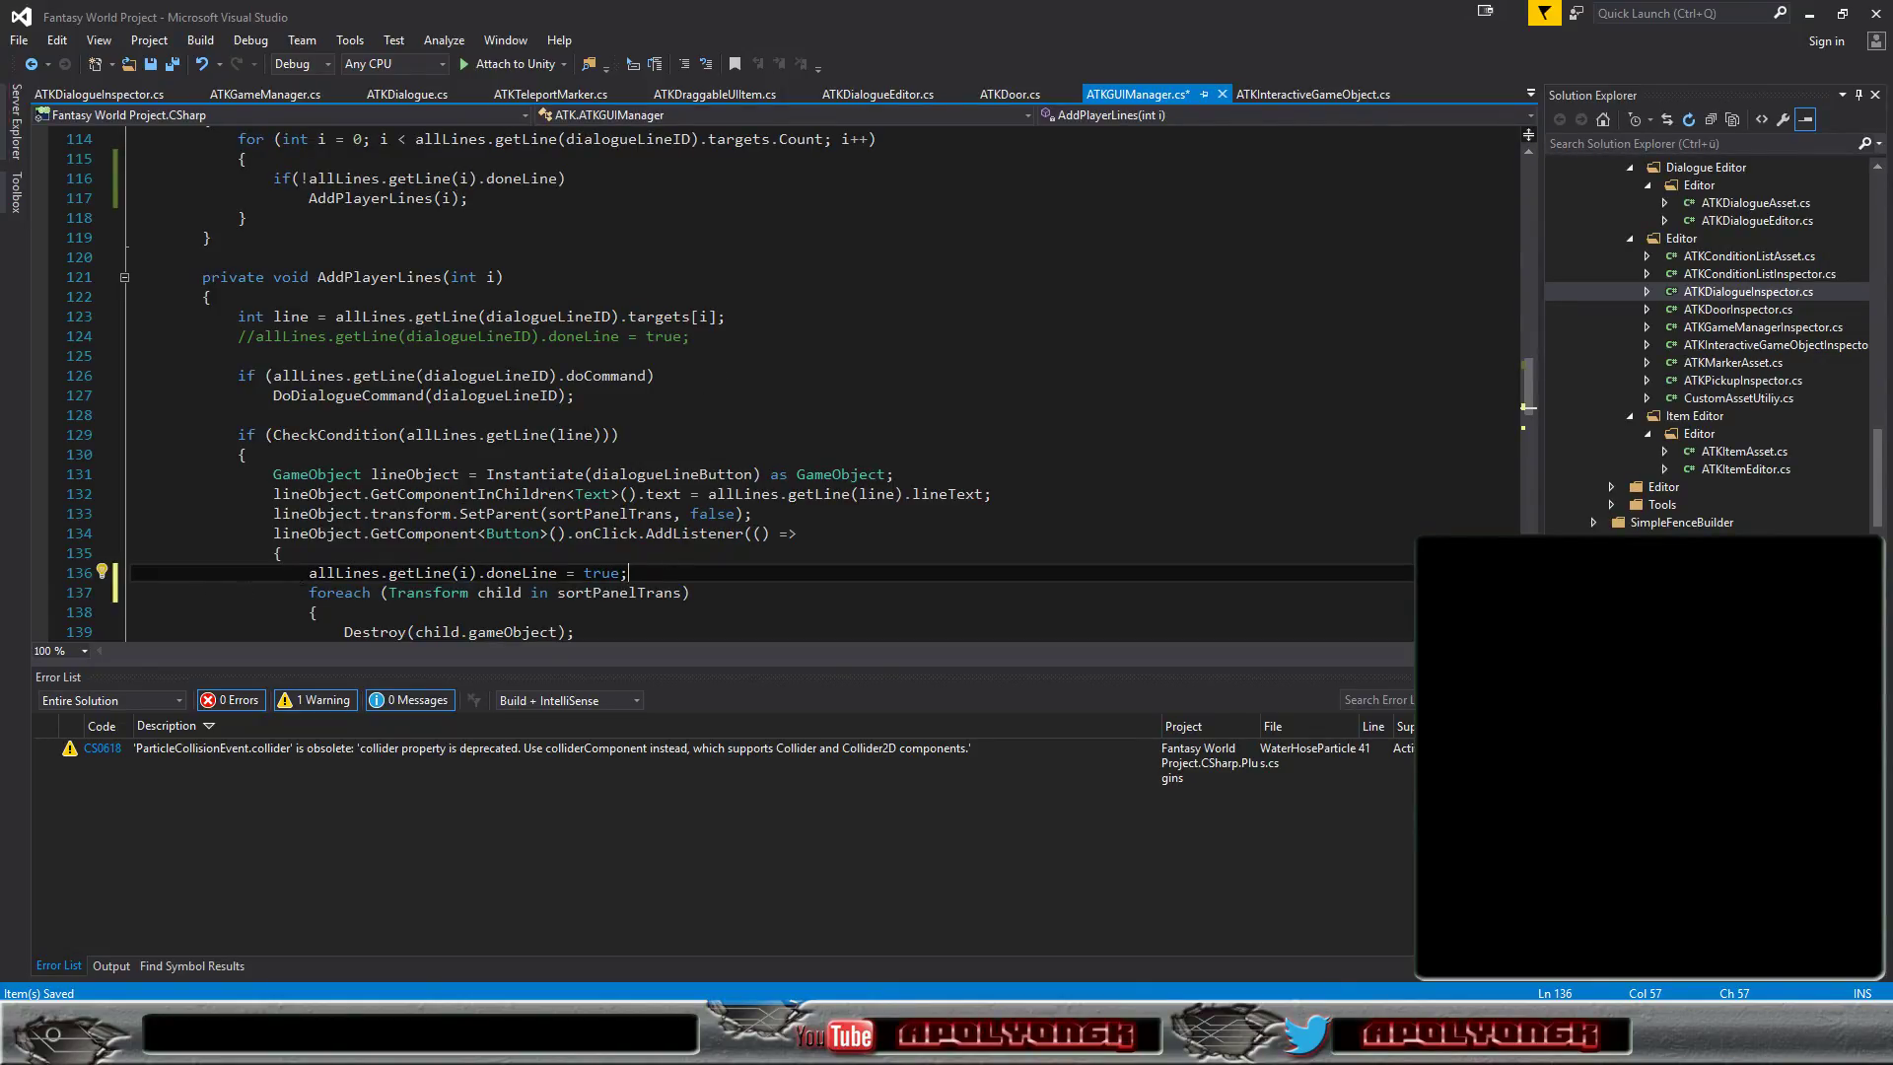
# Cut line 136 from the click handler and uncomment the doneLine = true line 124 in AddPlayerLines
pyautogui.click(68, 580)
pyautogui.hotkey('ctrl', 'x')
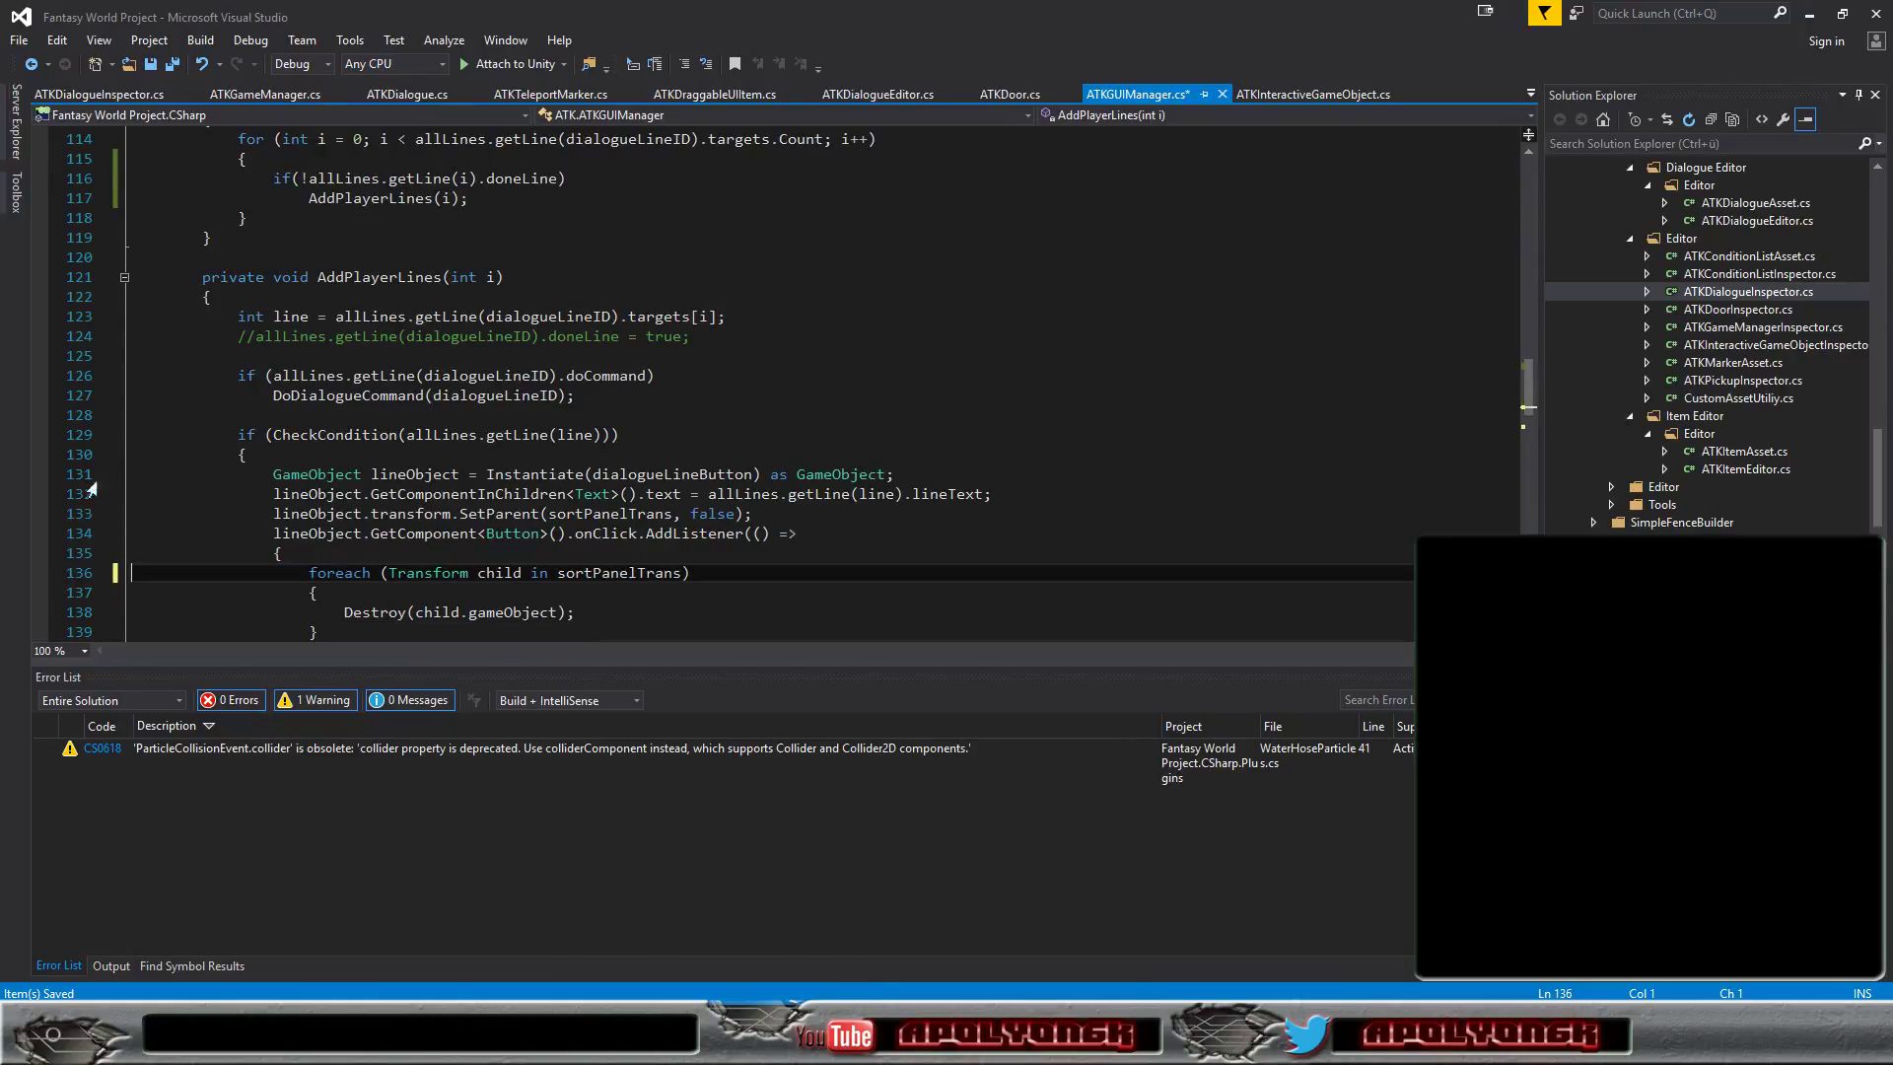
pyautogui.click(256, 337)
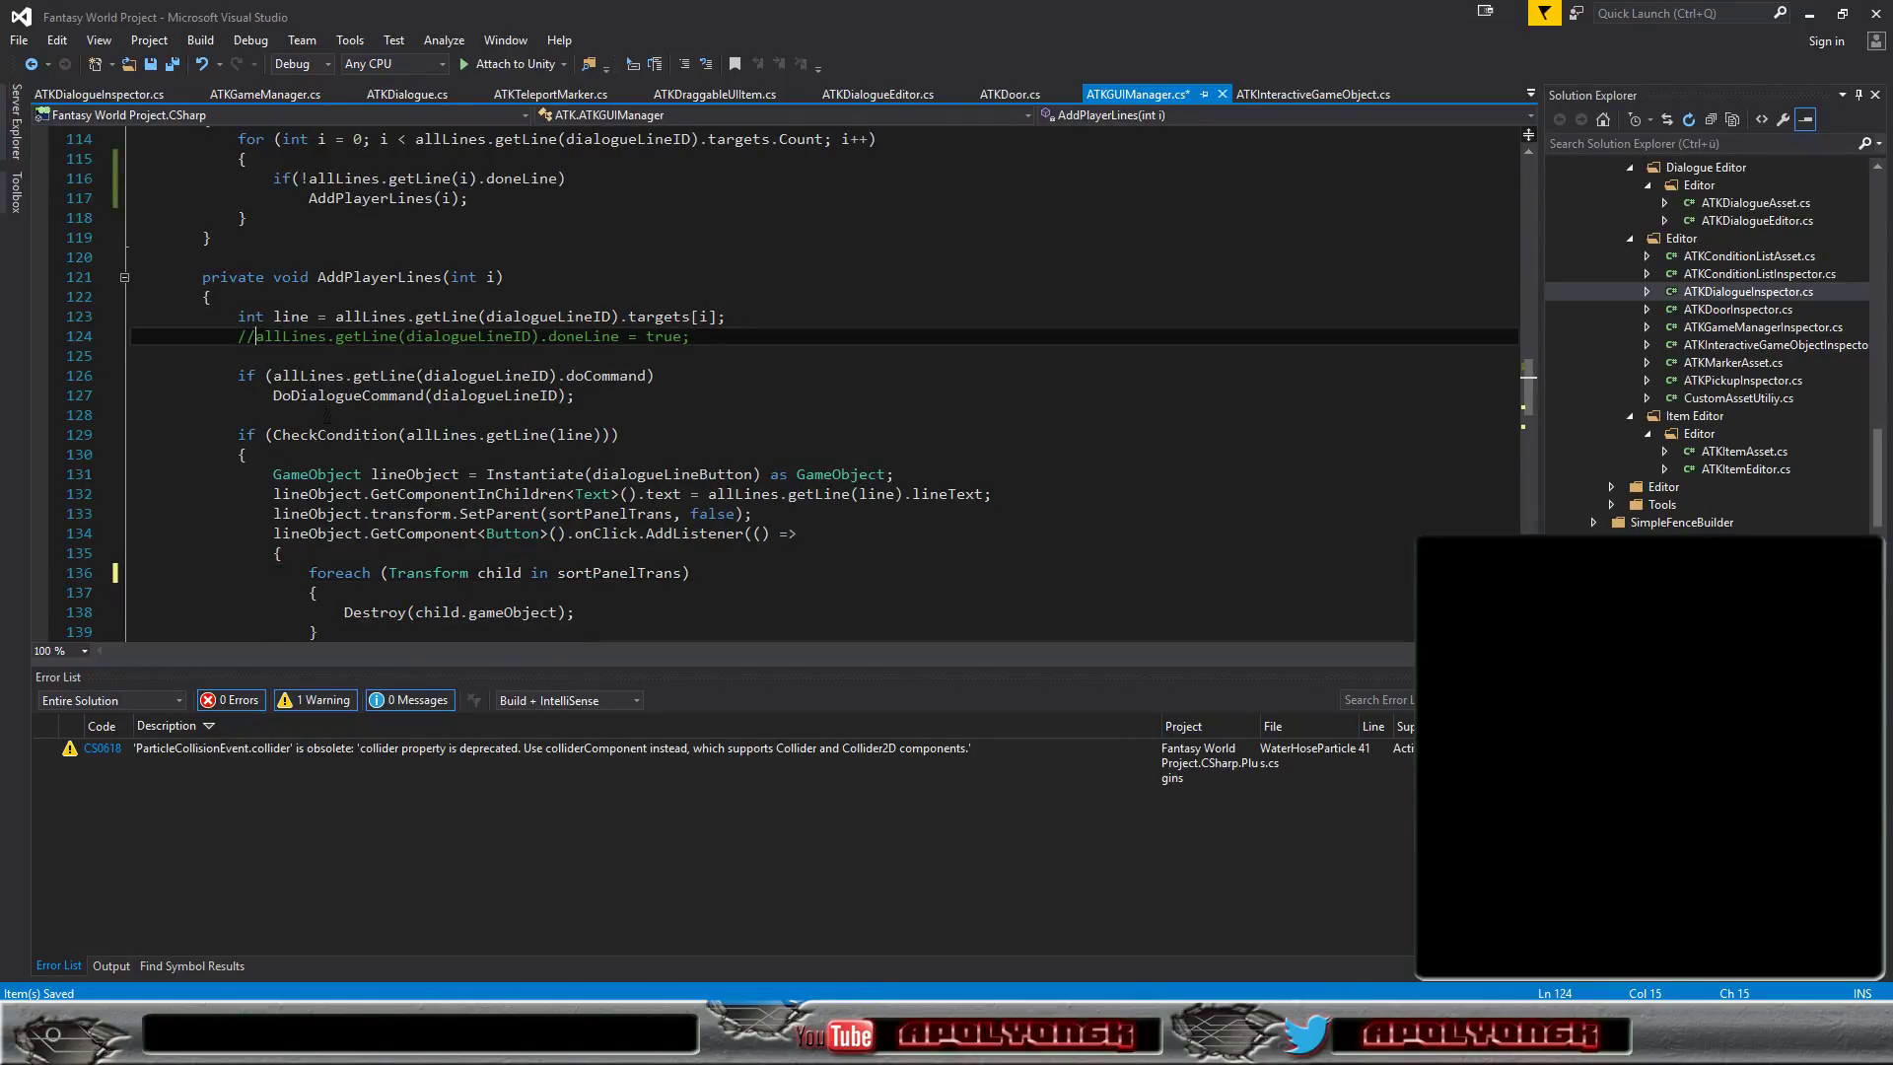
pyautogui.press('BackSpace')
pyautogui.press('BackSpace')
# Save ATKGUIManager.cs
pyautogui.press('Down')
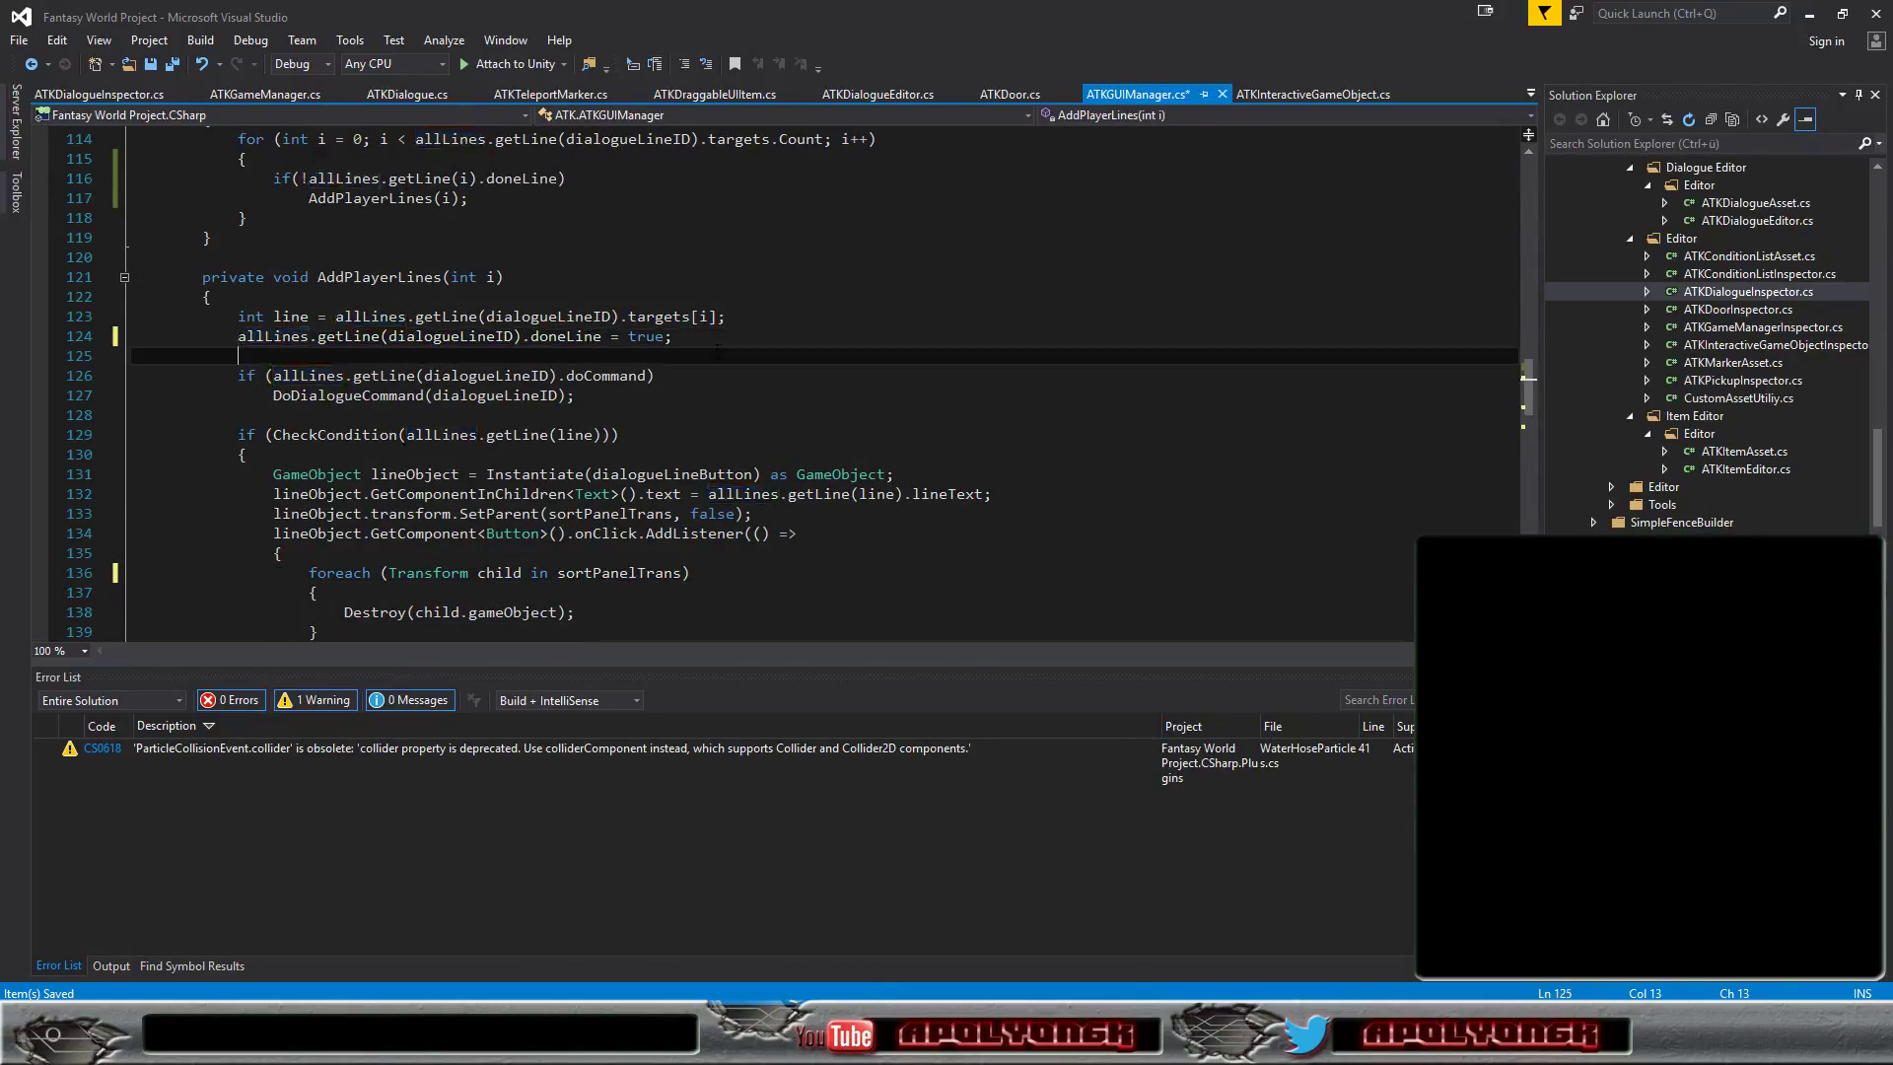
pyautogui.scroll(3, 718, 351)
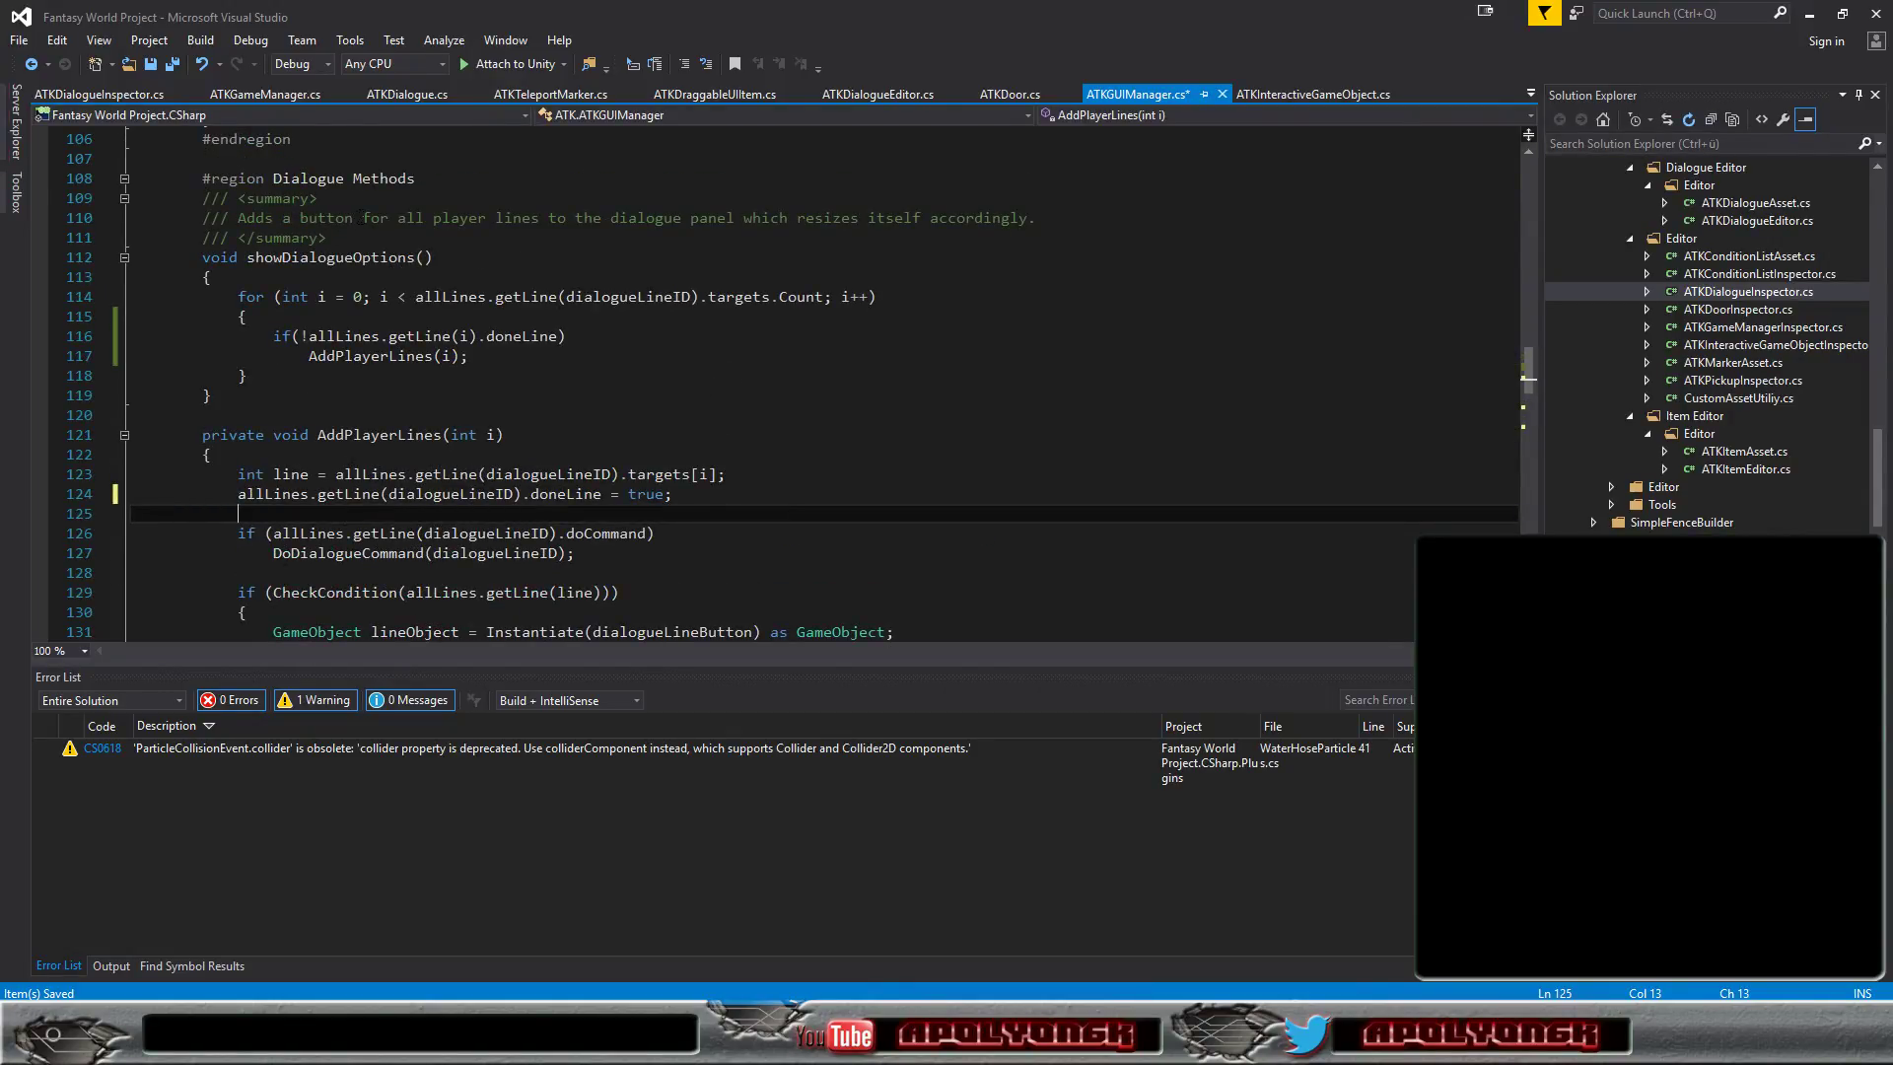
pyautogui.hotkey('ctrl', 's')
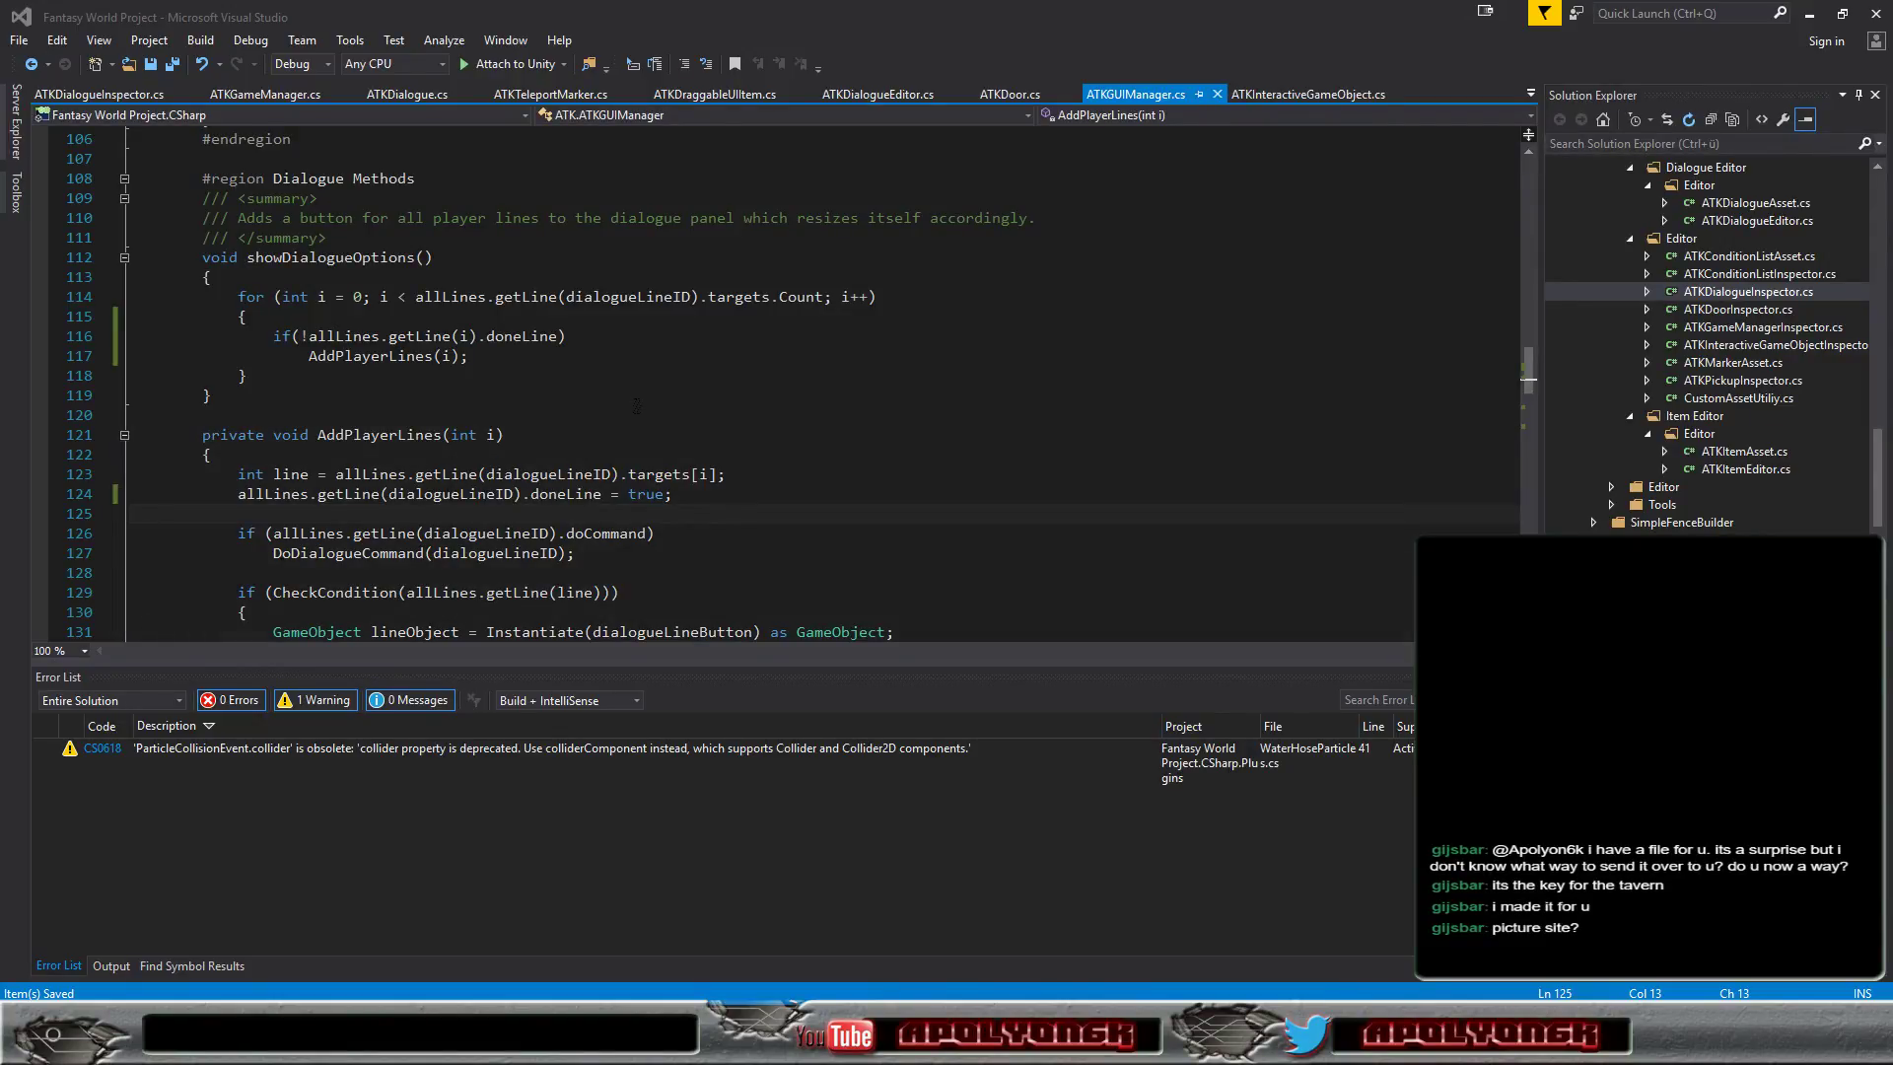
# Select the AddPlayerLines method header line in the saved ATKGUIManager.cs
pyautogui.click(112, 435)
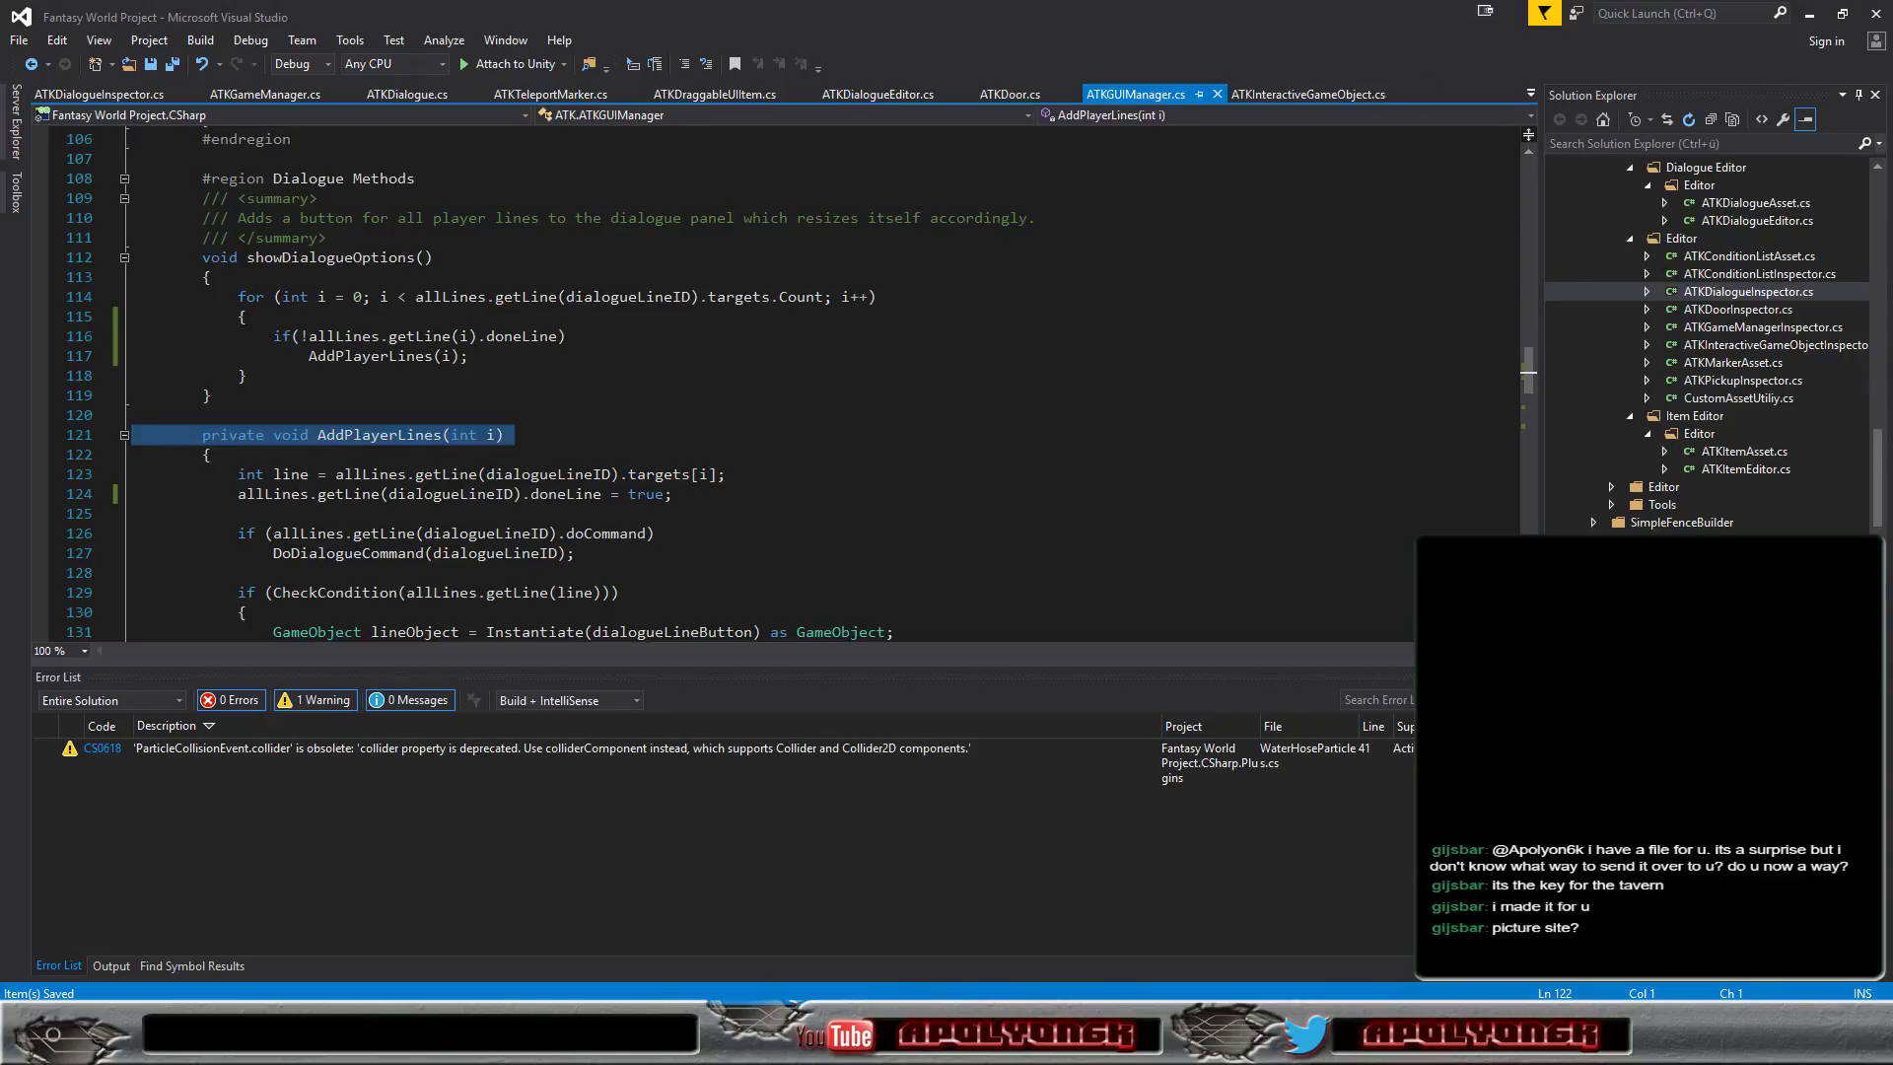
pyautogui.moveTo(236, 1046)
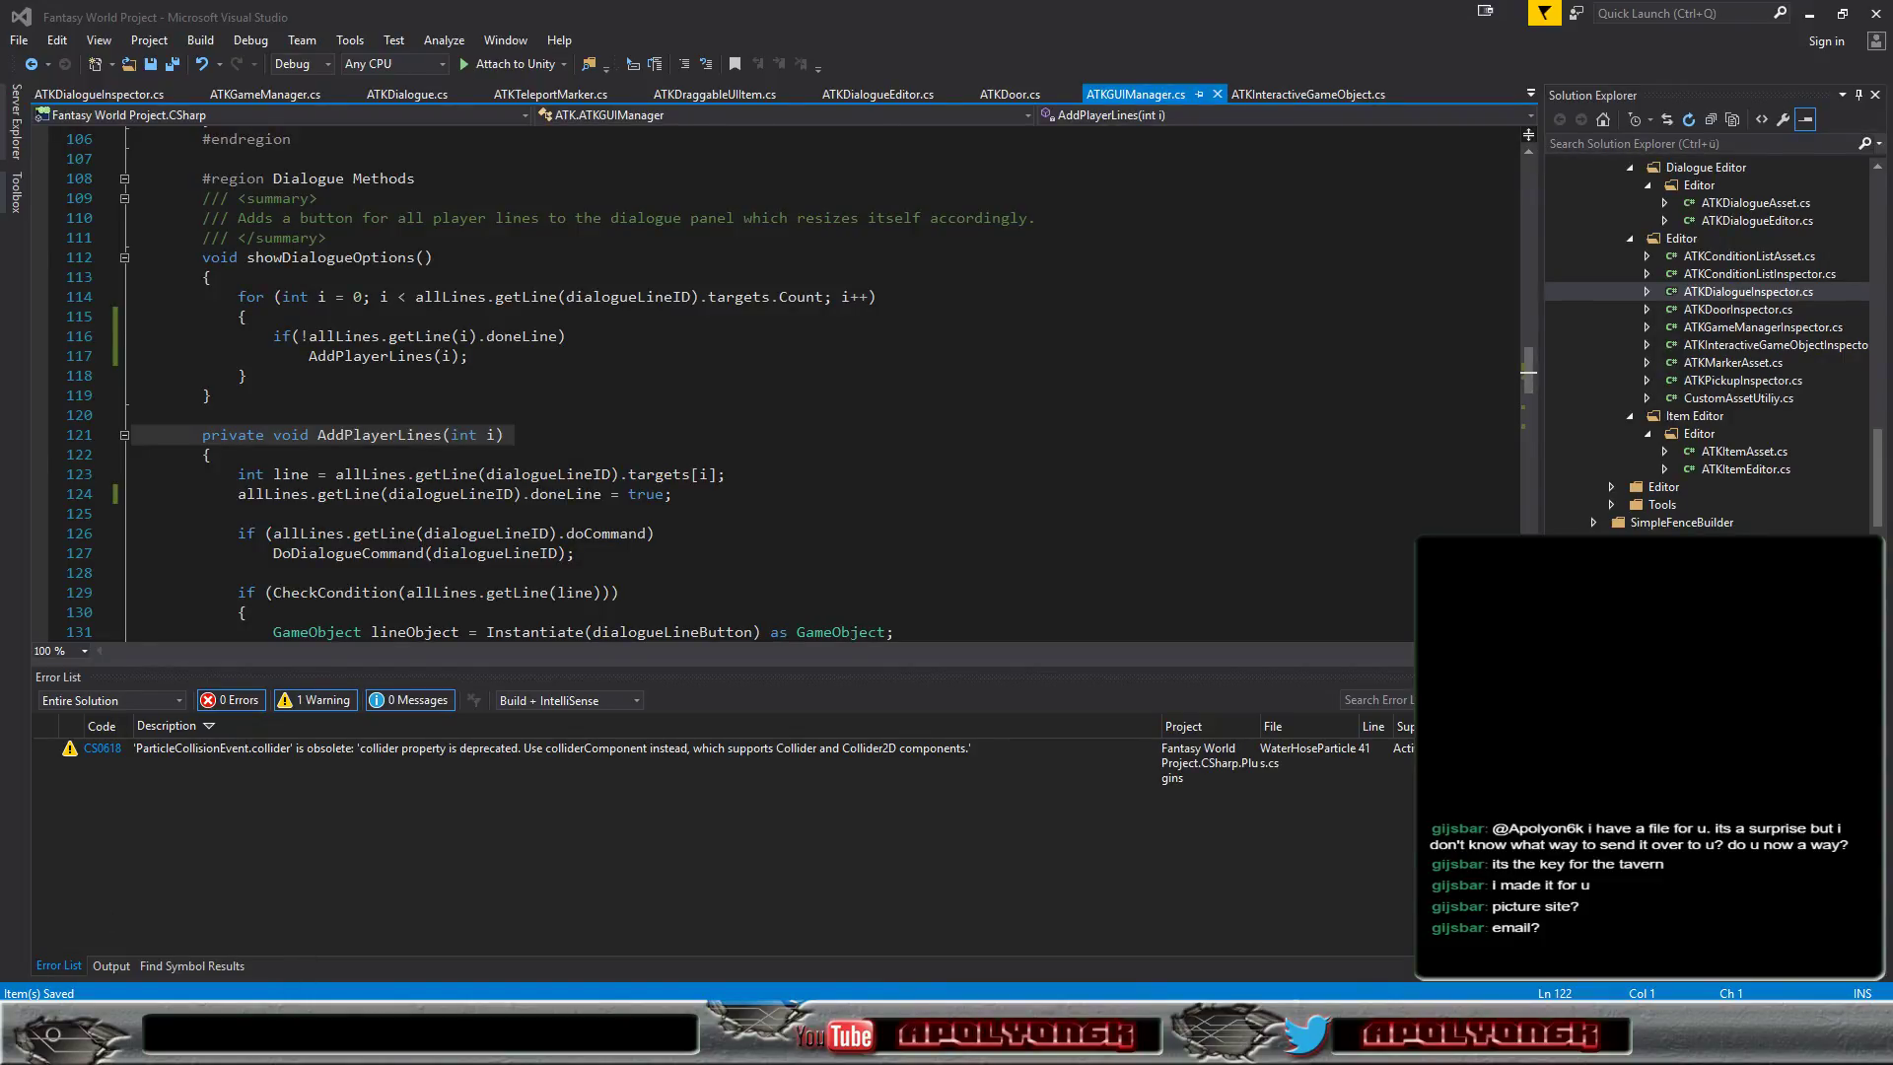
pyautogui.moveTo(236, 1045)
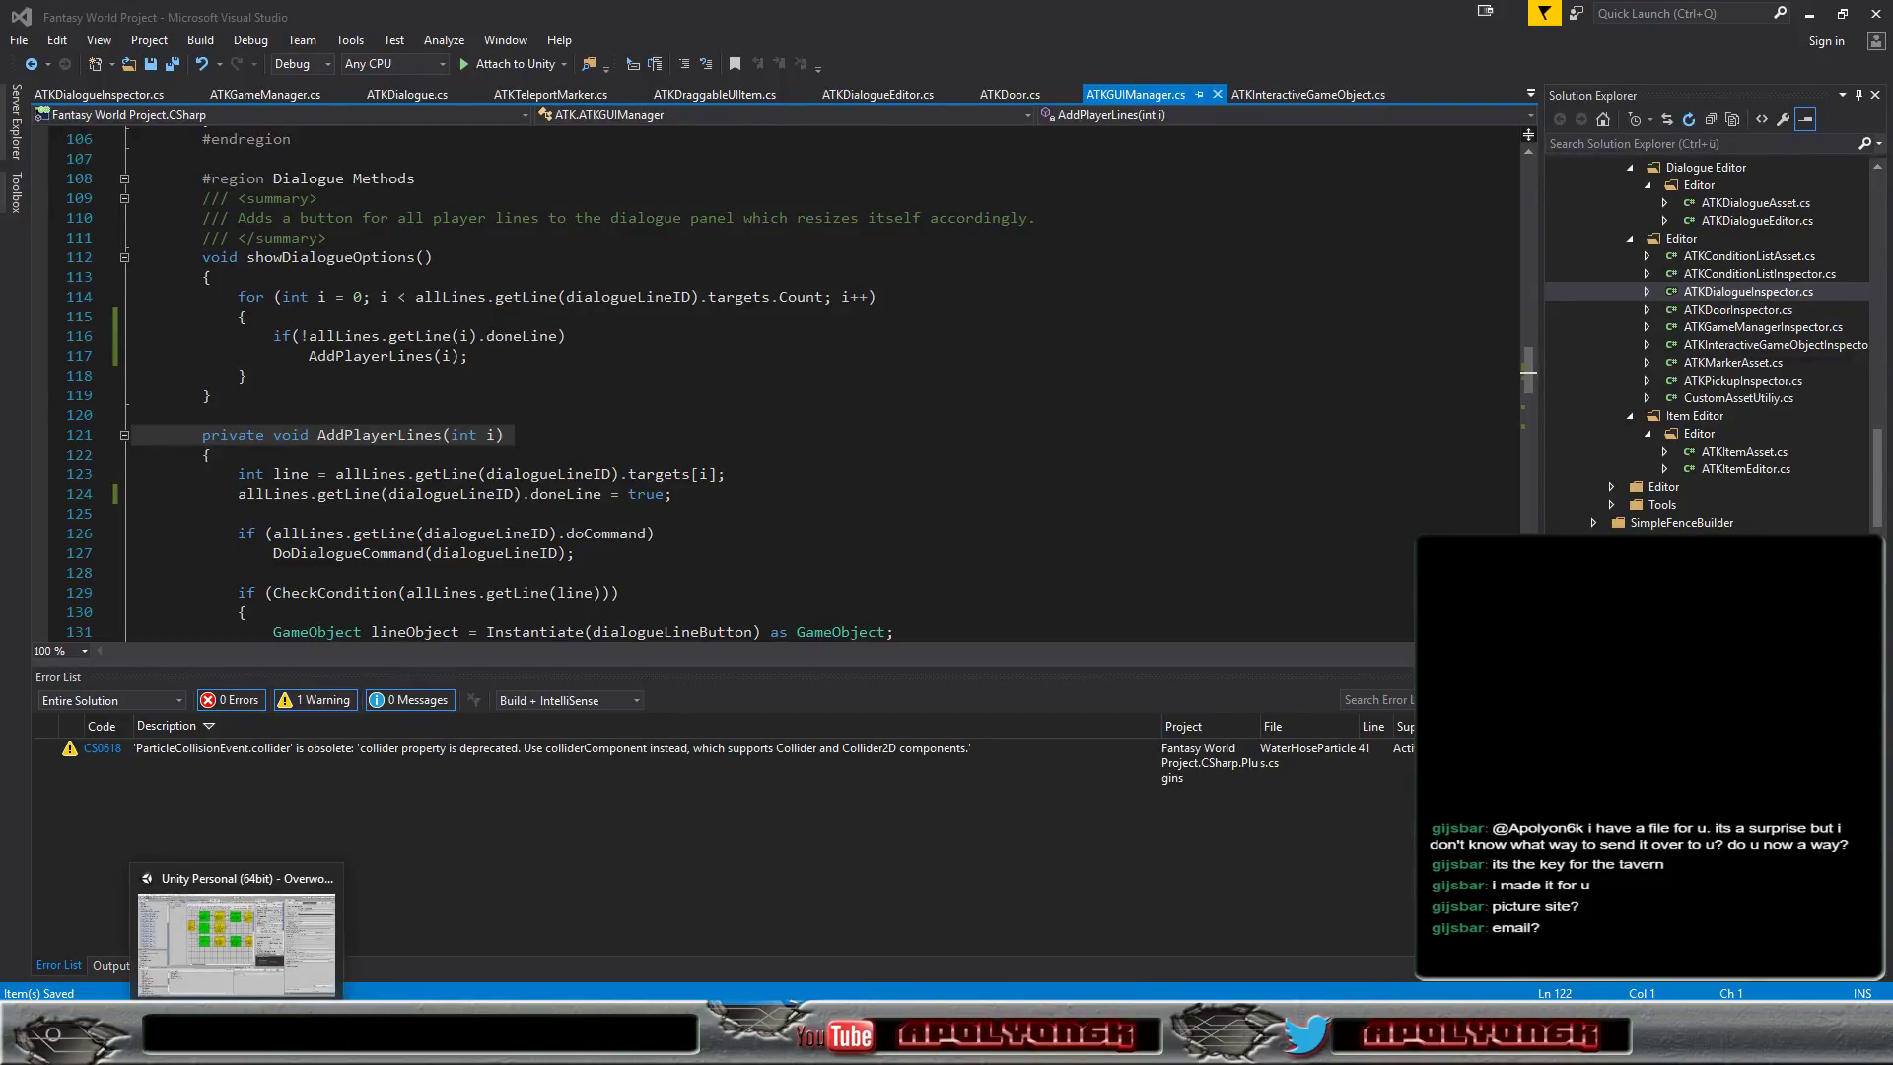
# Return to the Unity editor, where the 'key for you!' package import dialog appears
pyautogui.click(242, 977)
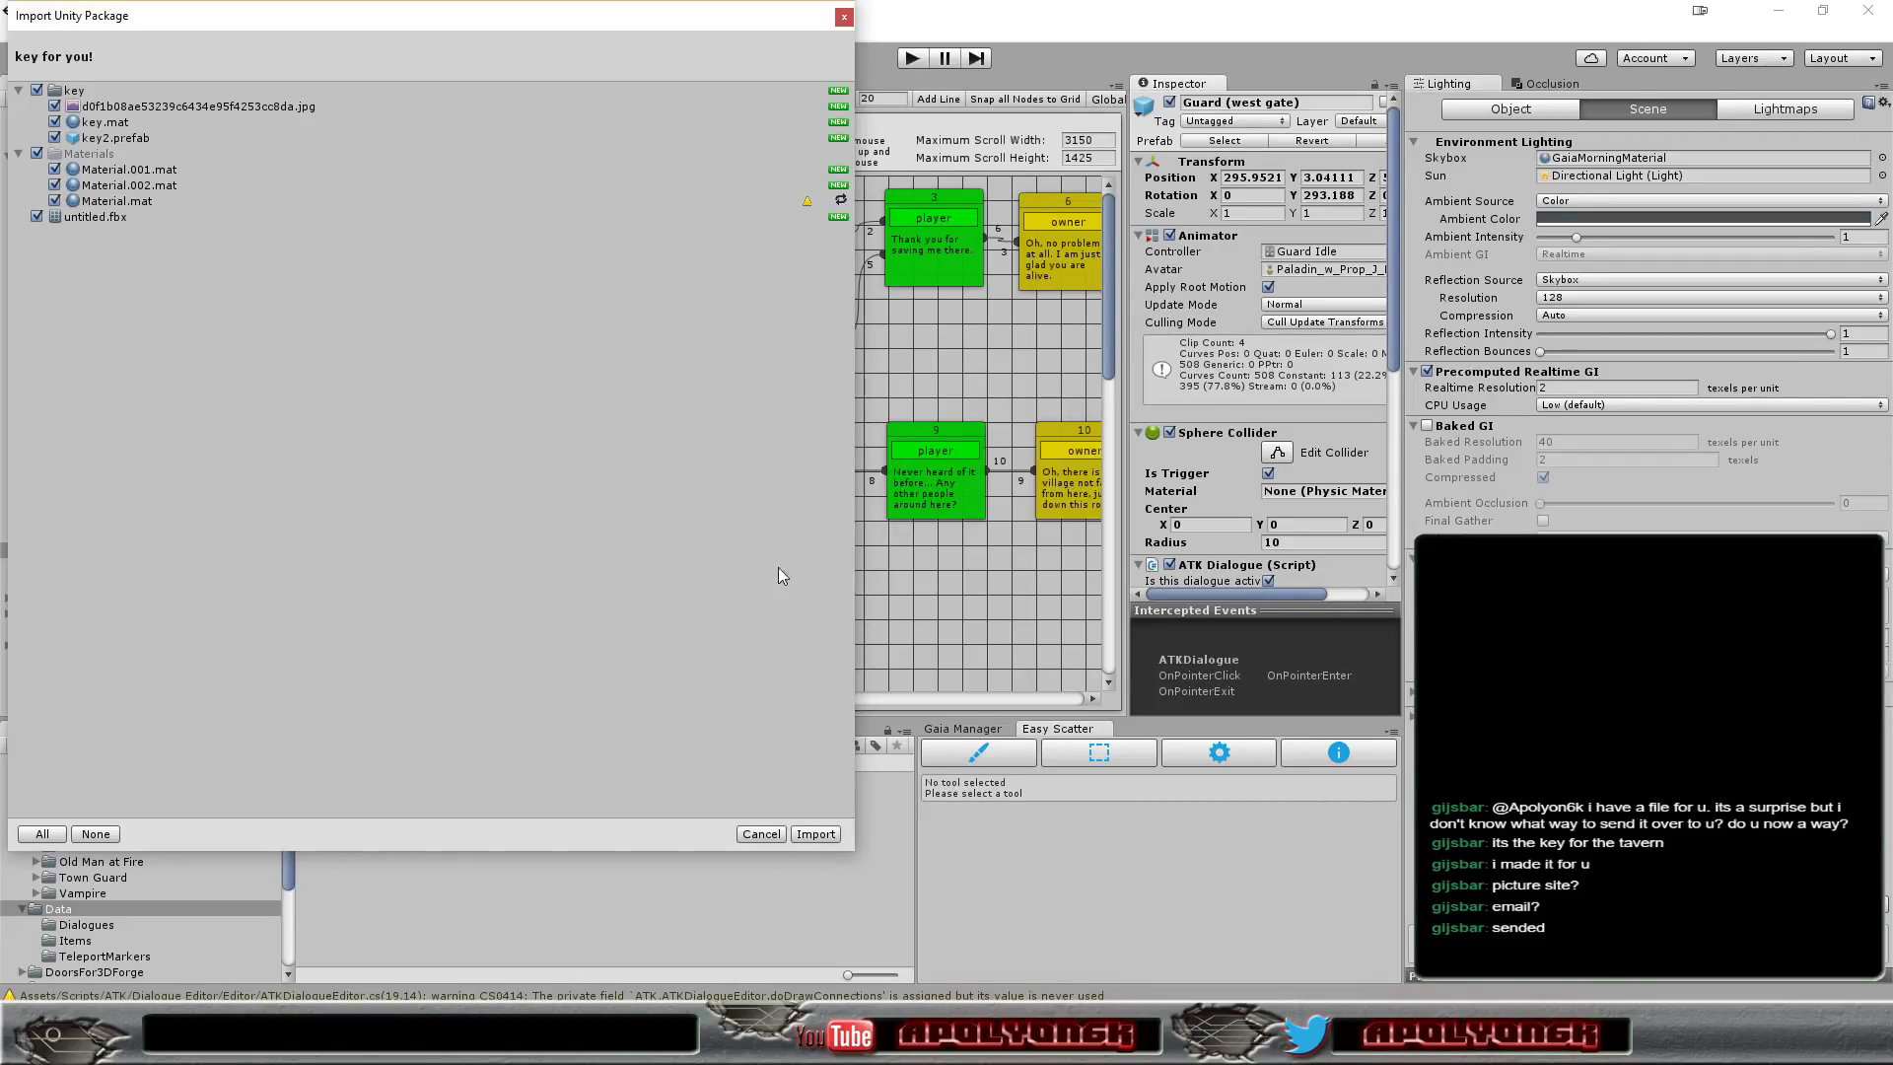
# Import all assets of the 'key for you!' package and resize the Project panel
pyautogui.click(815, 836)
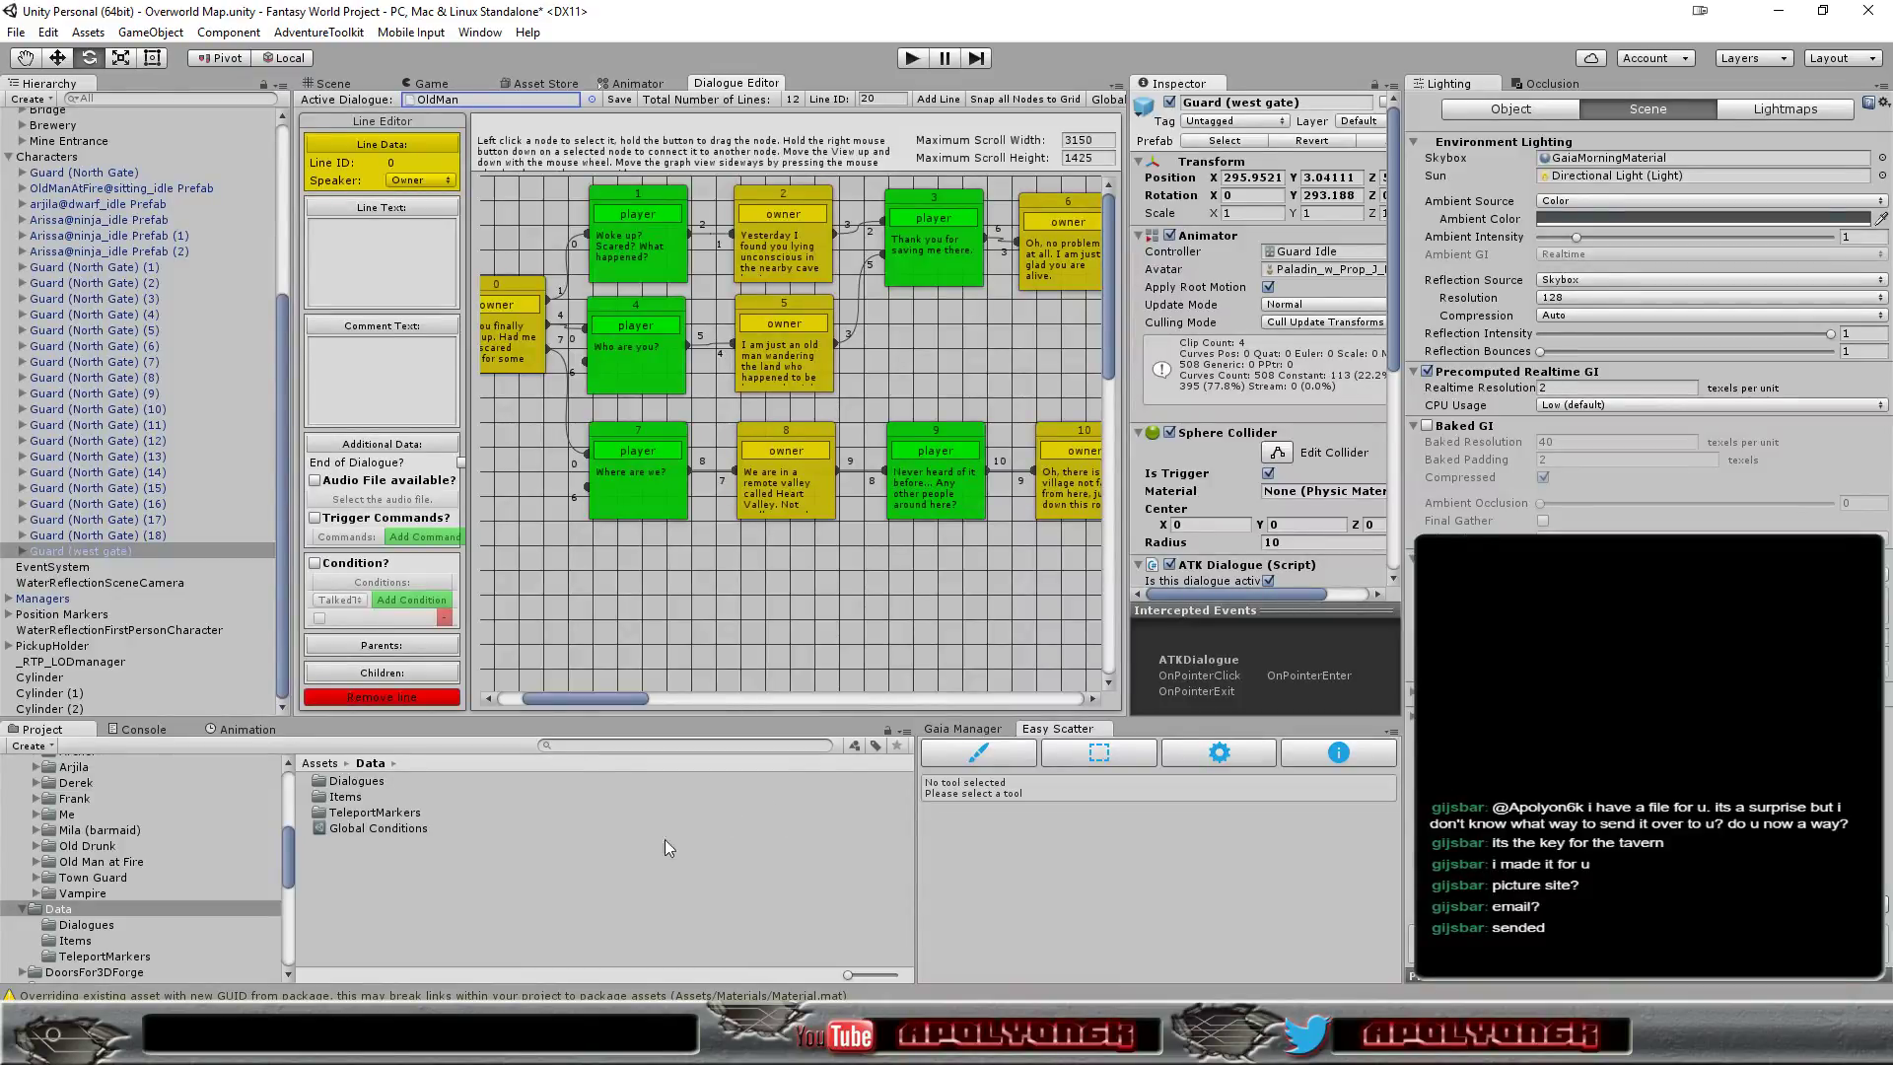
pyautogui.click(286, 873)
pyautogui.moveTo(288, 867); pyautogui.dragTo(284, 806)
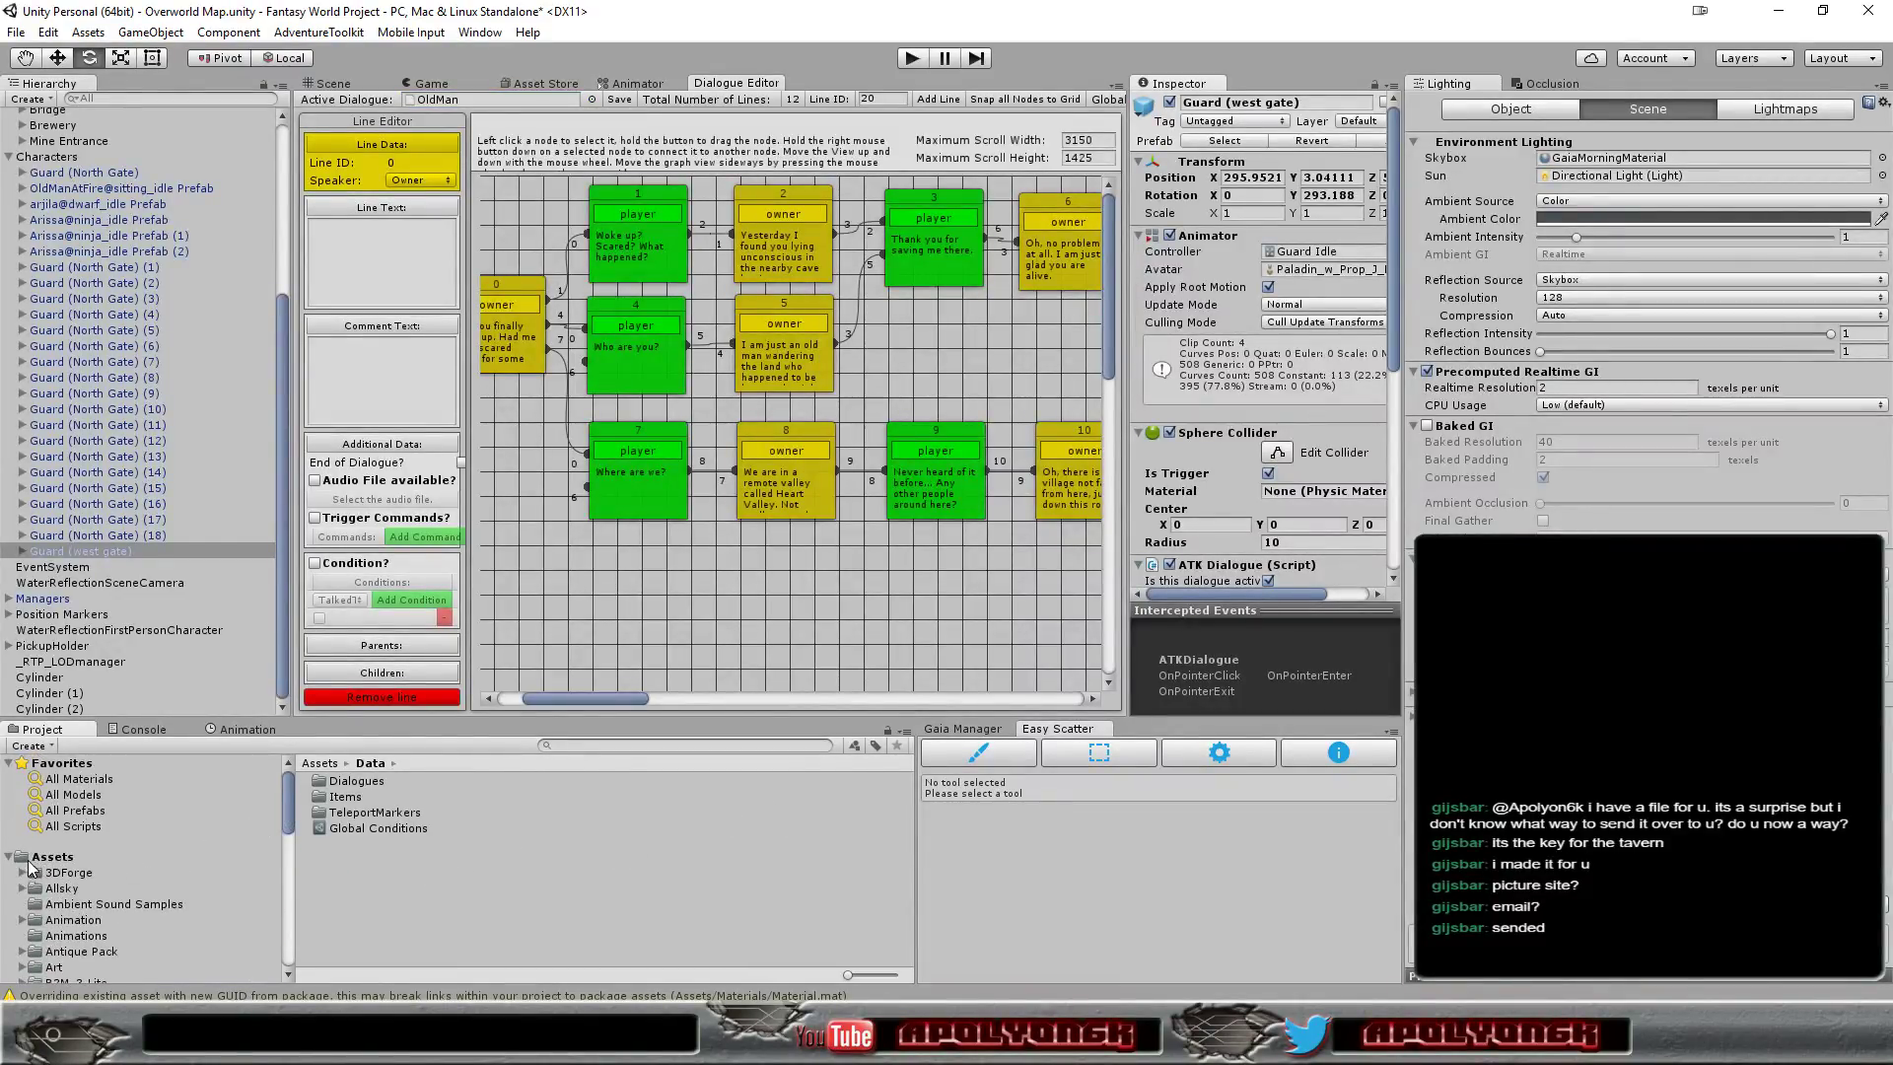
# Browse the Assets and Prefabs folders, then open the imported key folder
pyautogui.click(39, 857)
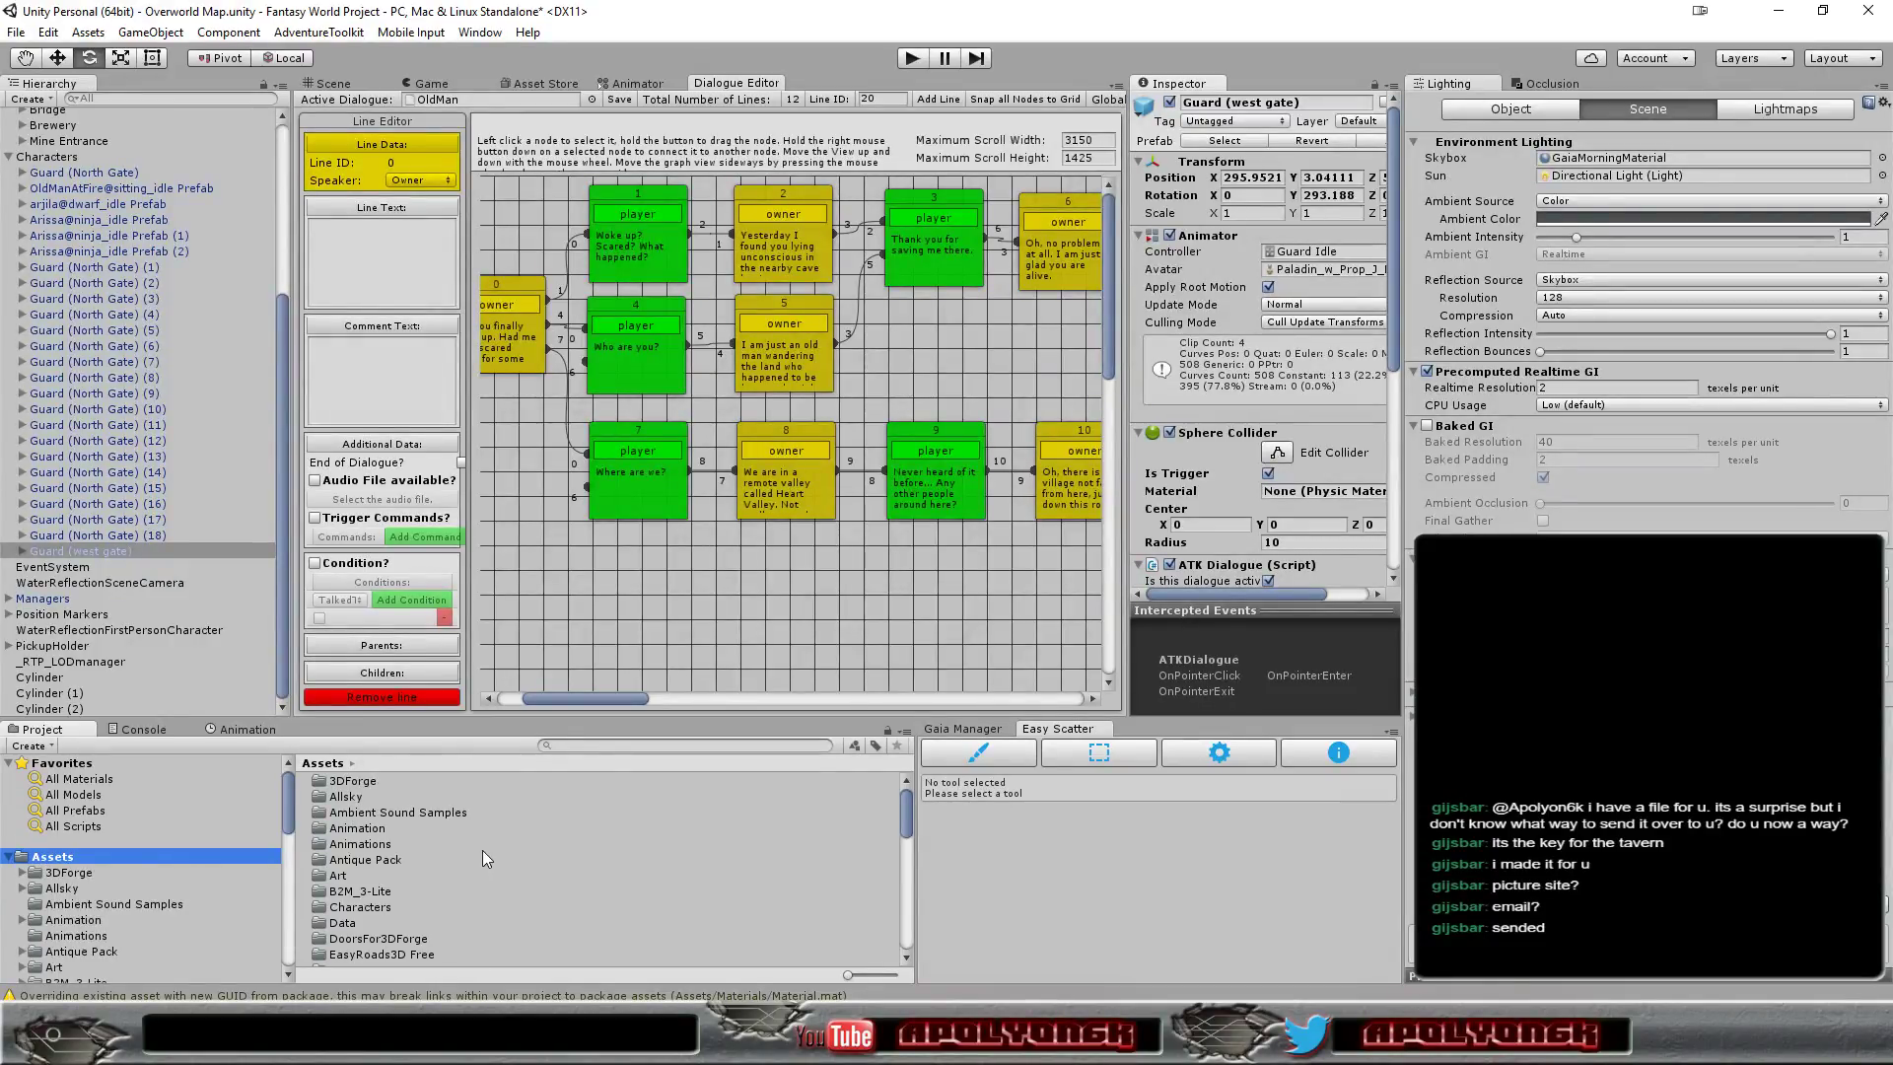
pyautogui.scroll(-3, 476, 837)
pyautogui.scroll(-3, 475, 837)
pyautogui.scroll(-3, 475, 837)
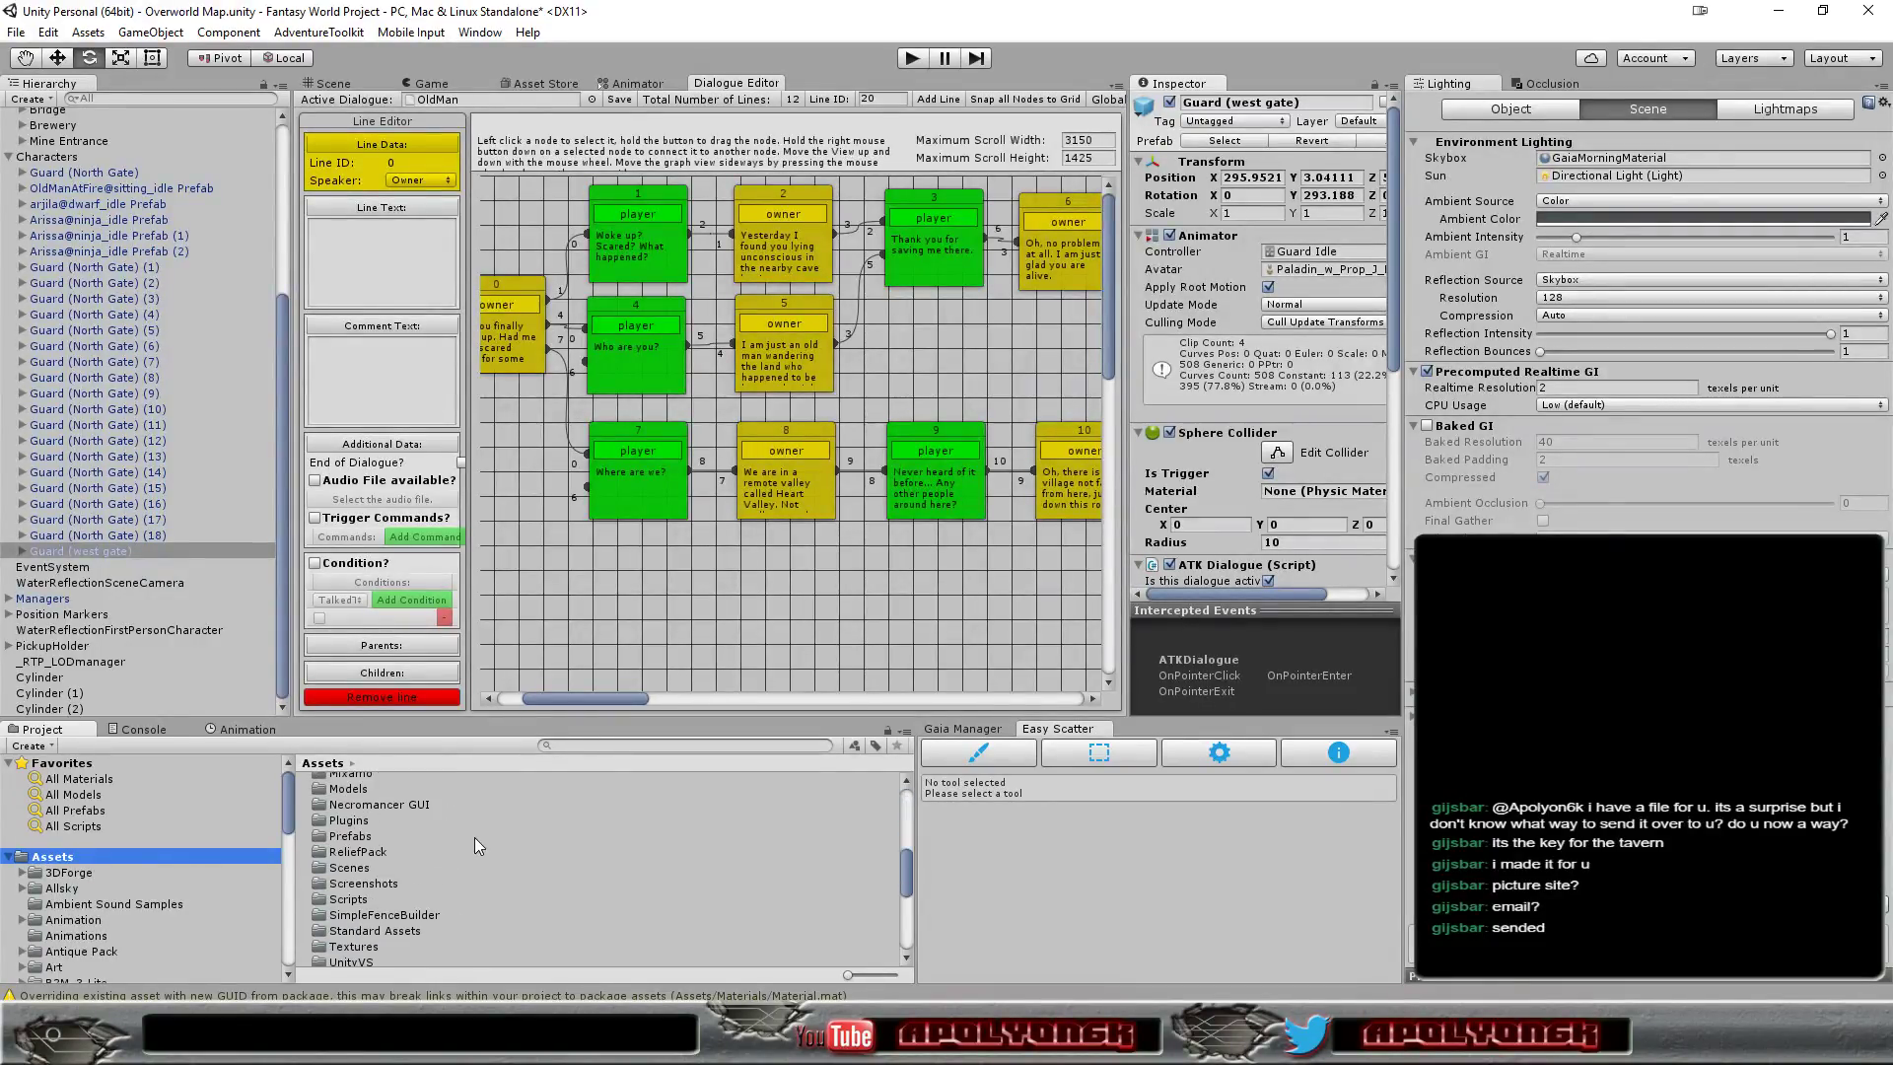
pyautogui.scroll(-3, 475, 837)
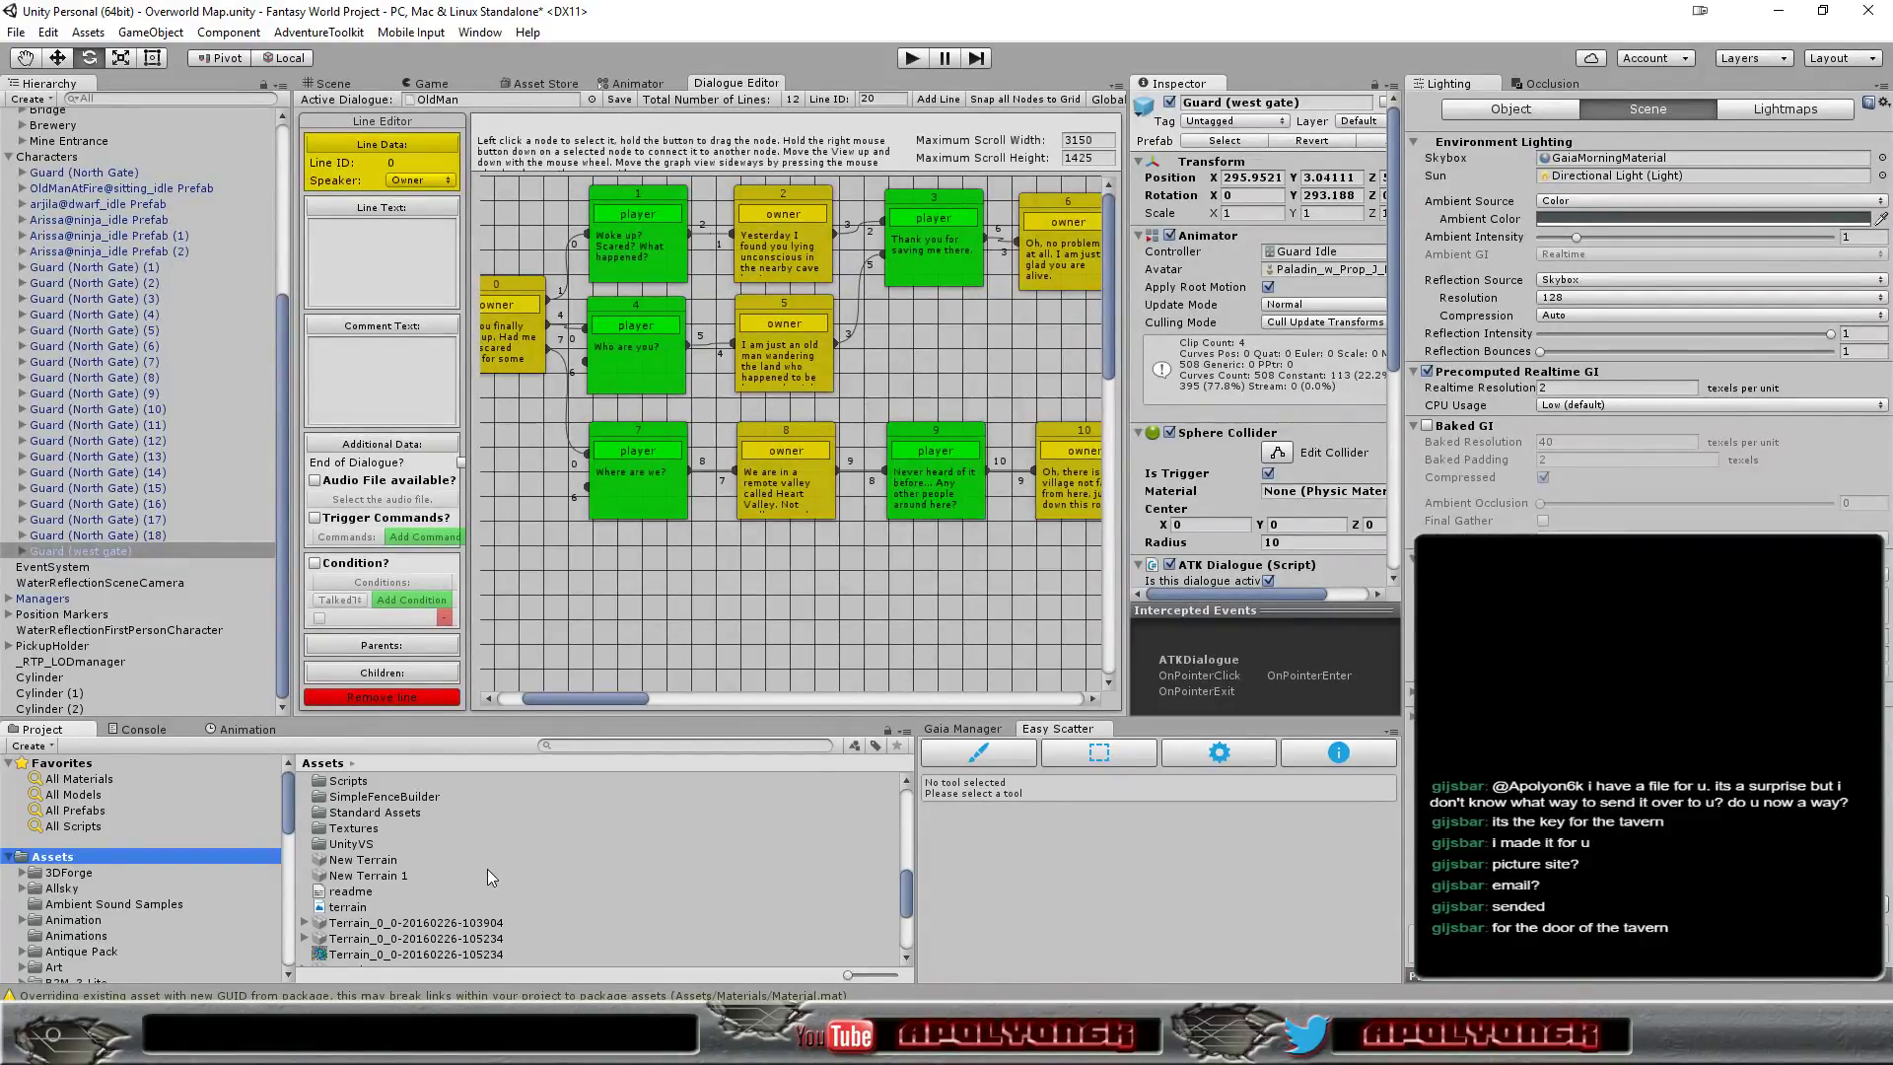
pyautogui.scroll(2, 436, 849)
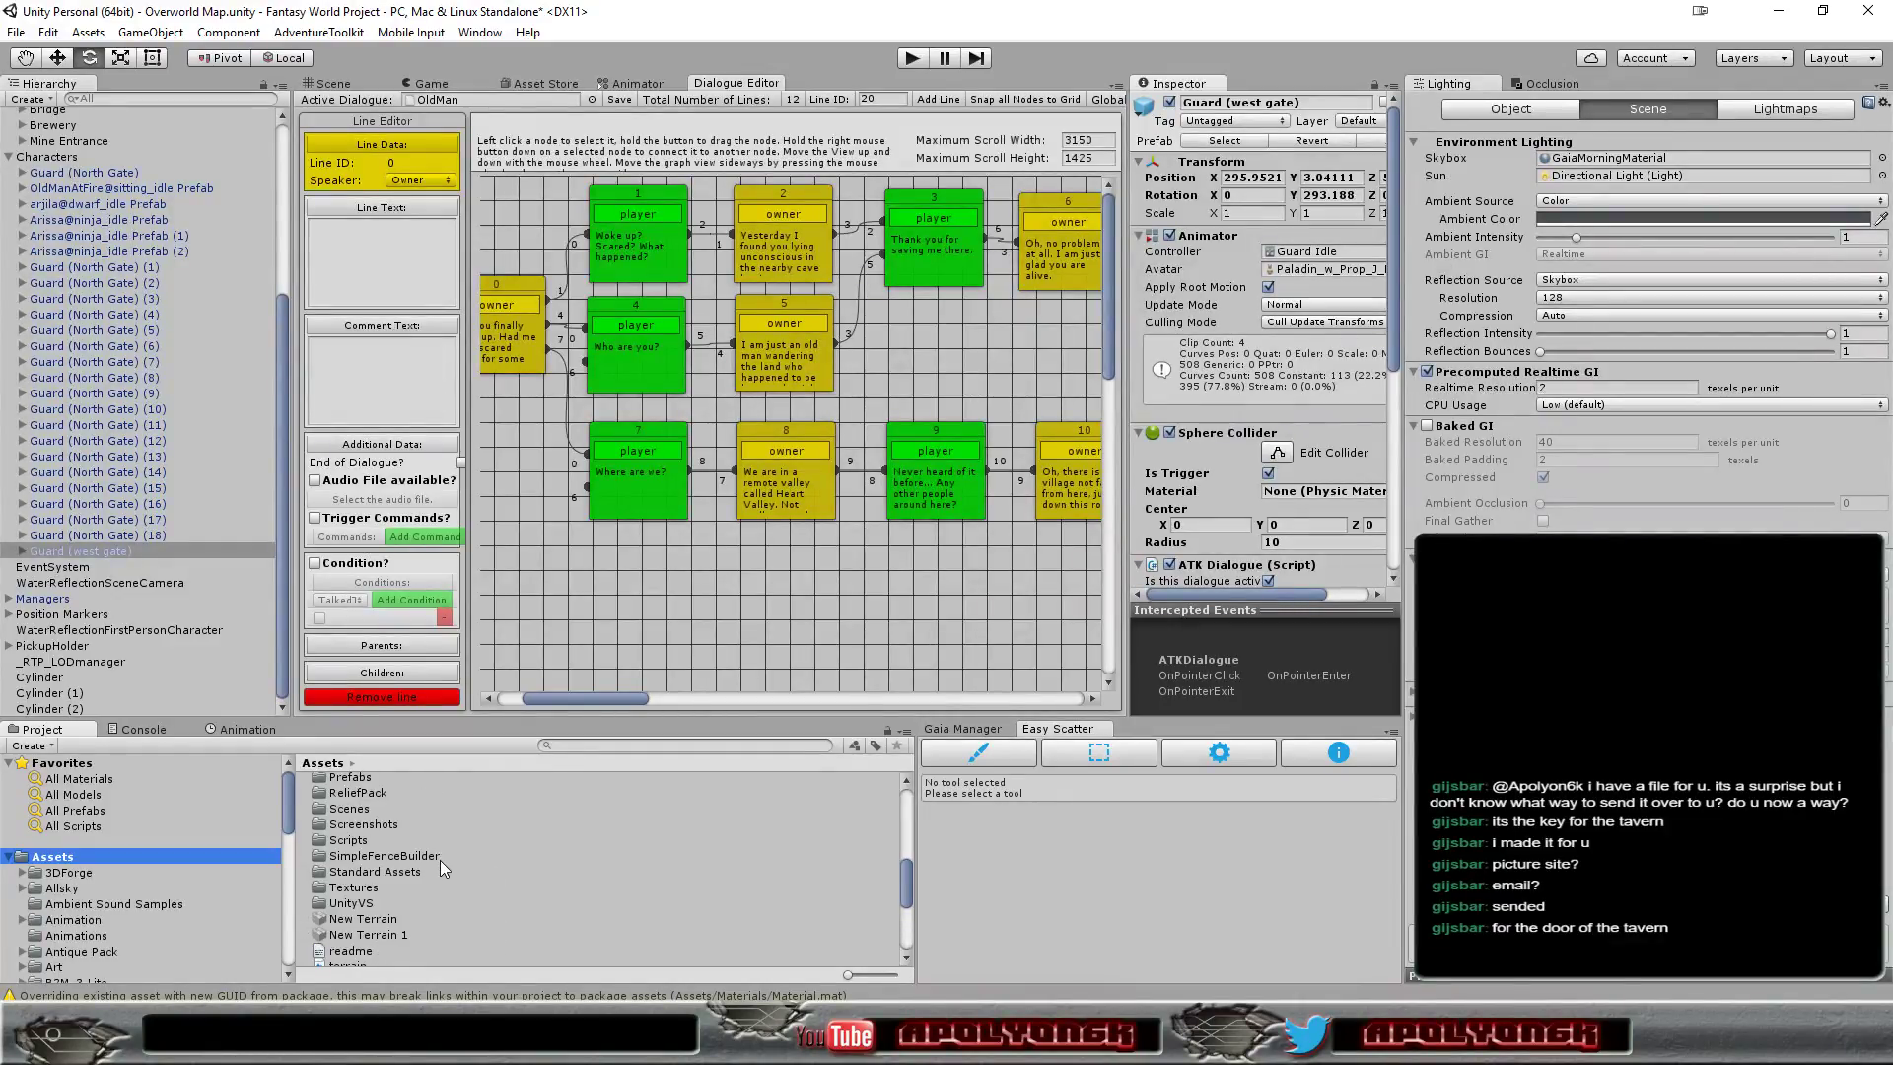
pyautogui.scroll(2, 440, 860)
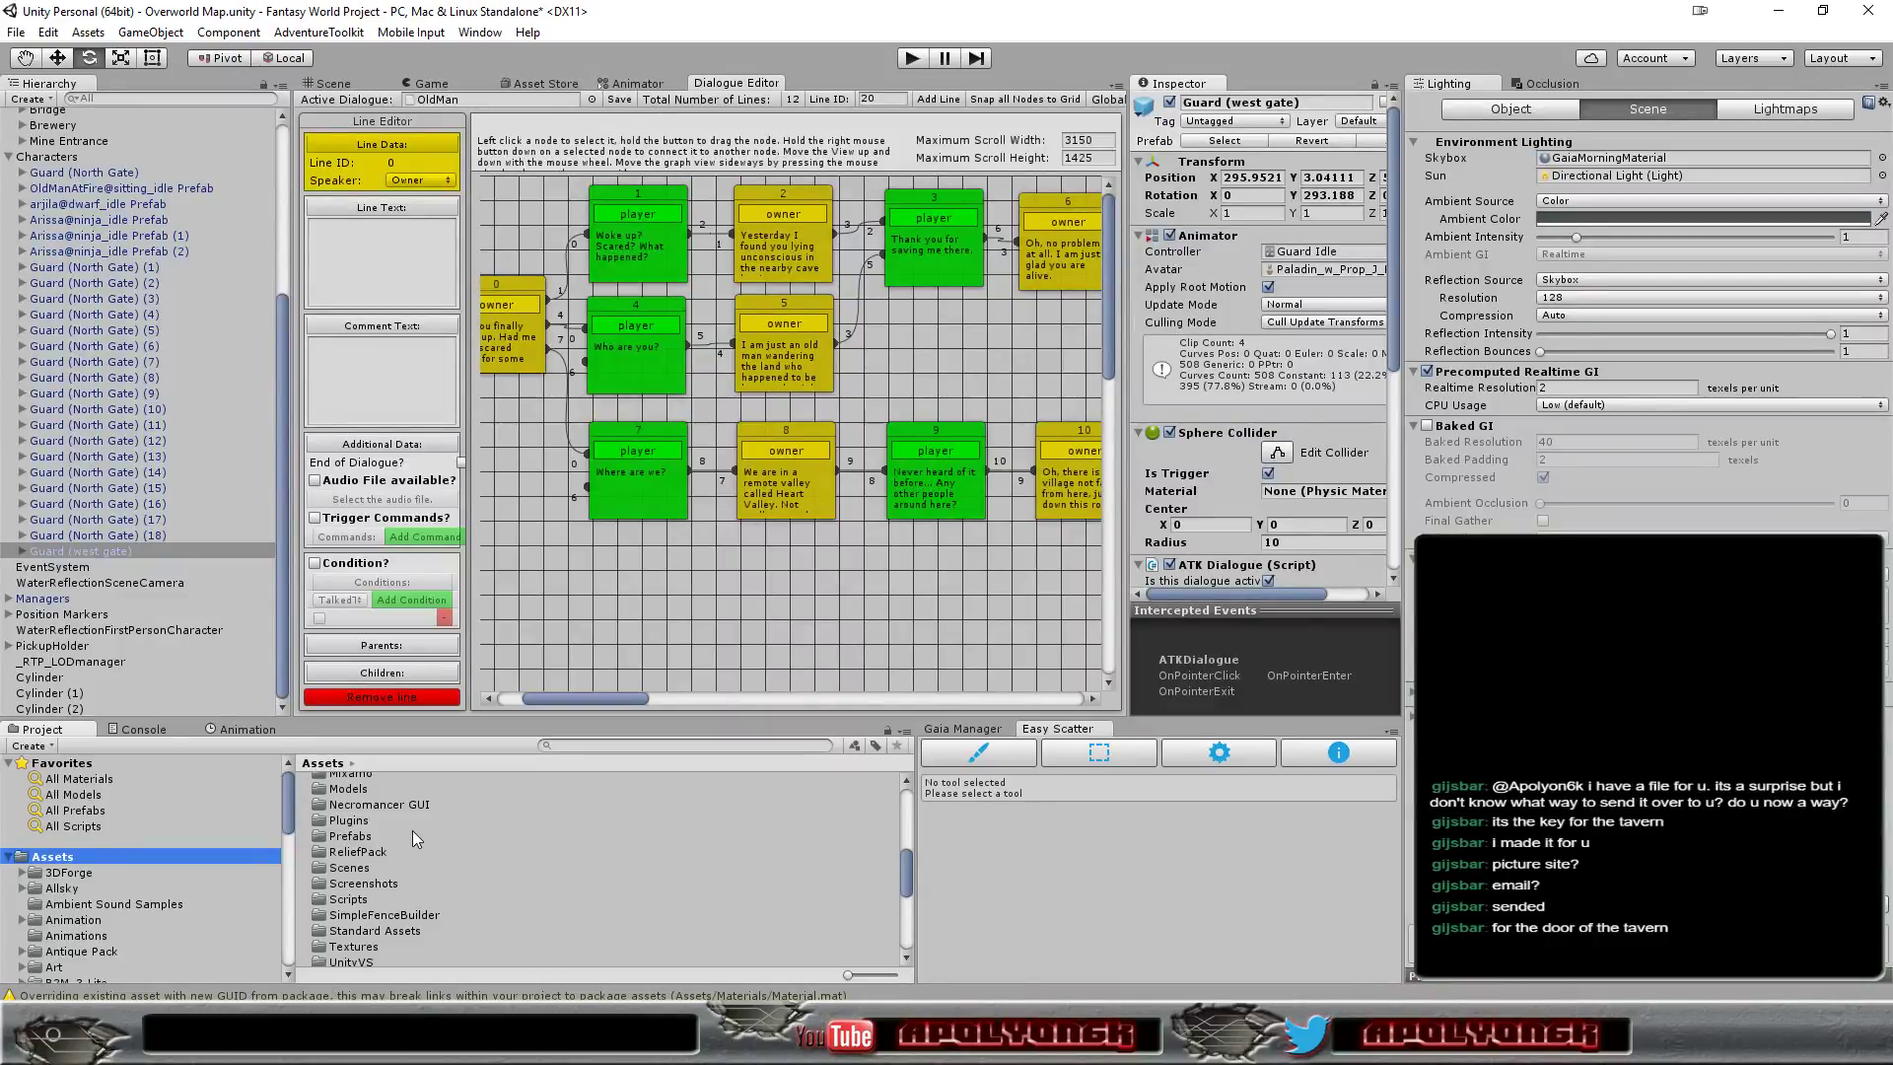
pyautogui.click(357, 834)
pyautogui.doubleClick(357, 834)
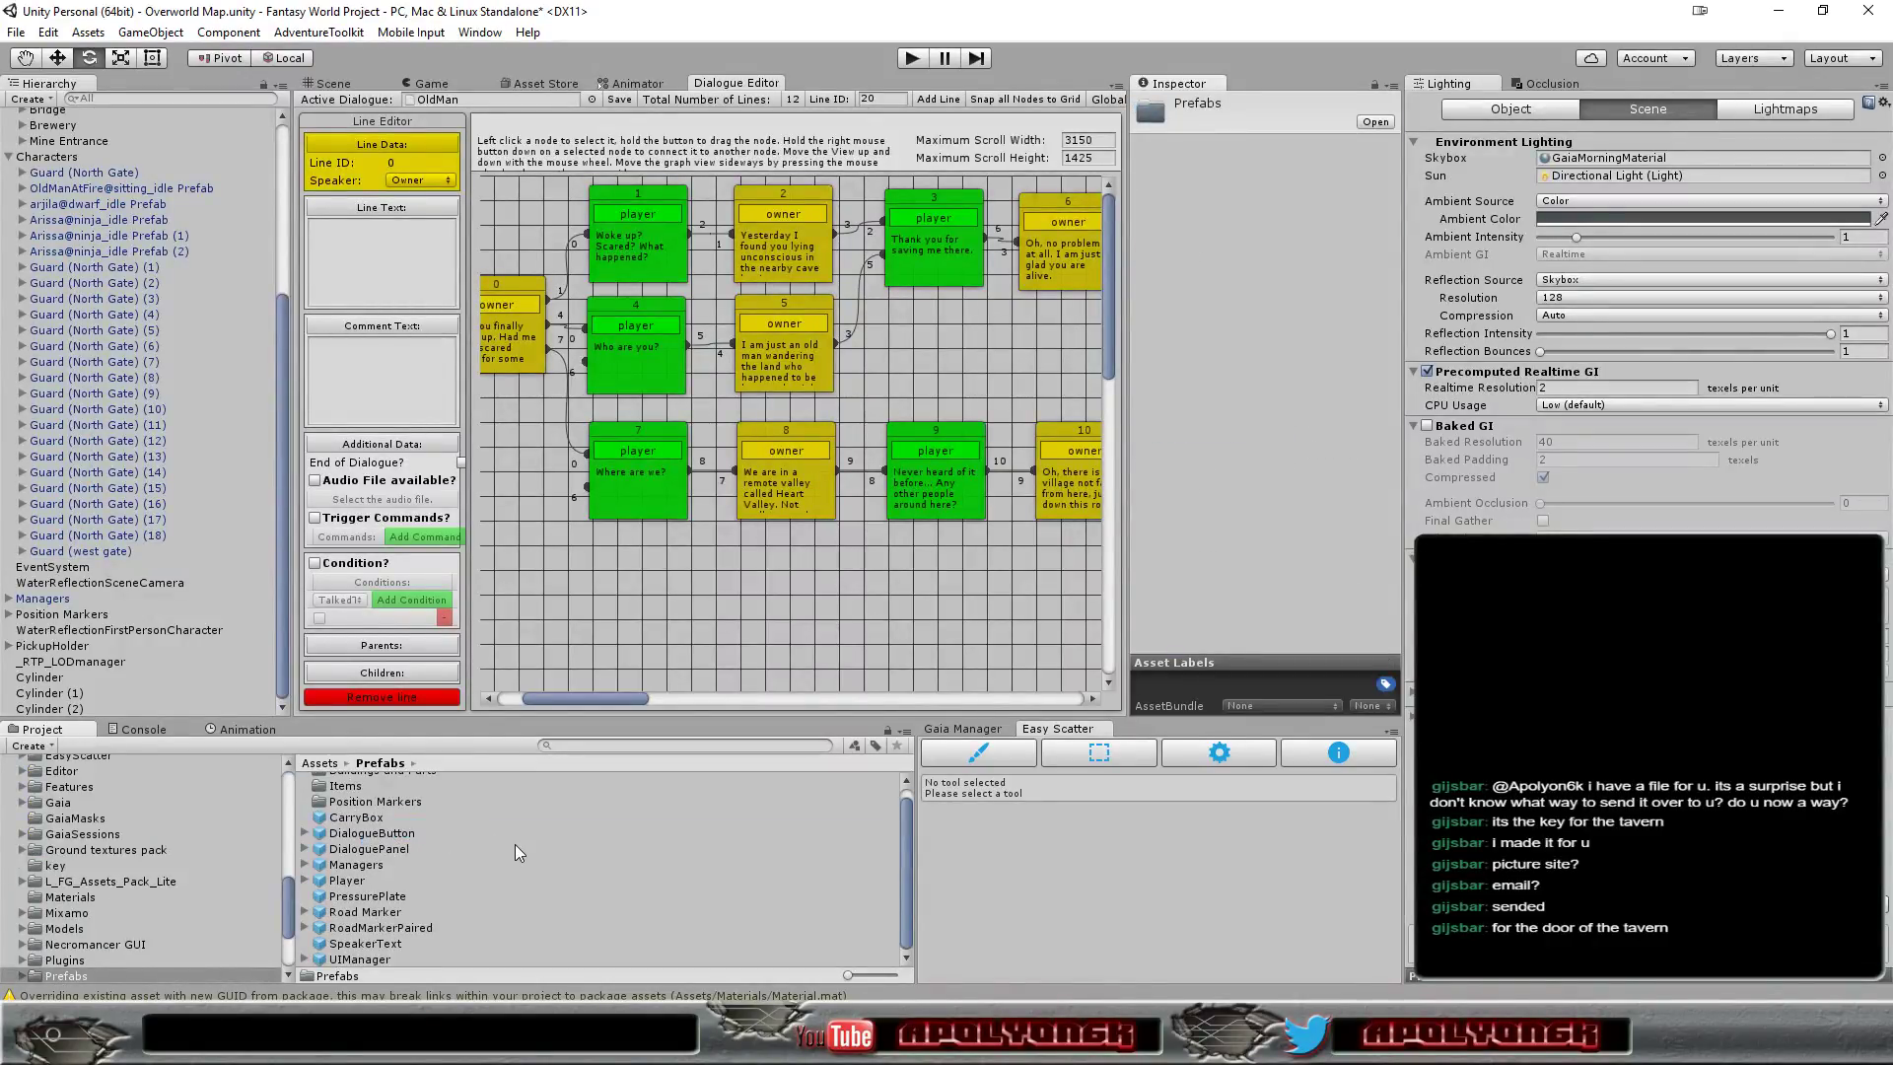
pyautogui.scroll(1, 515, 844)
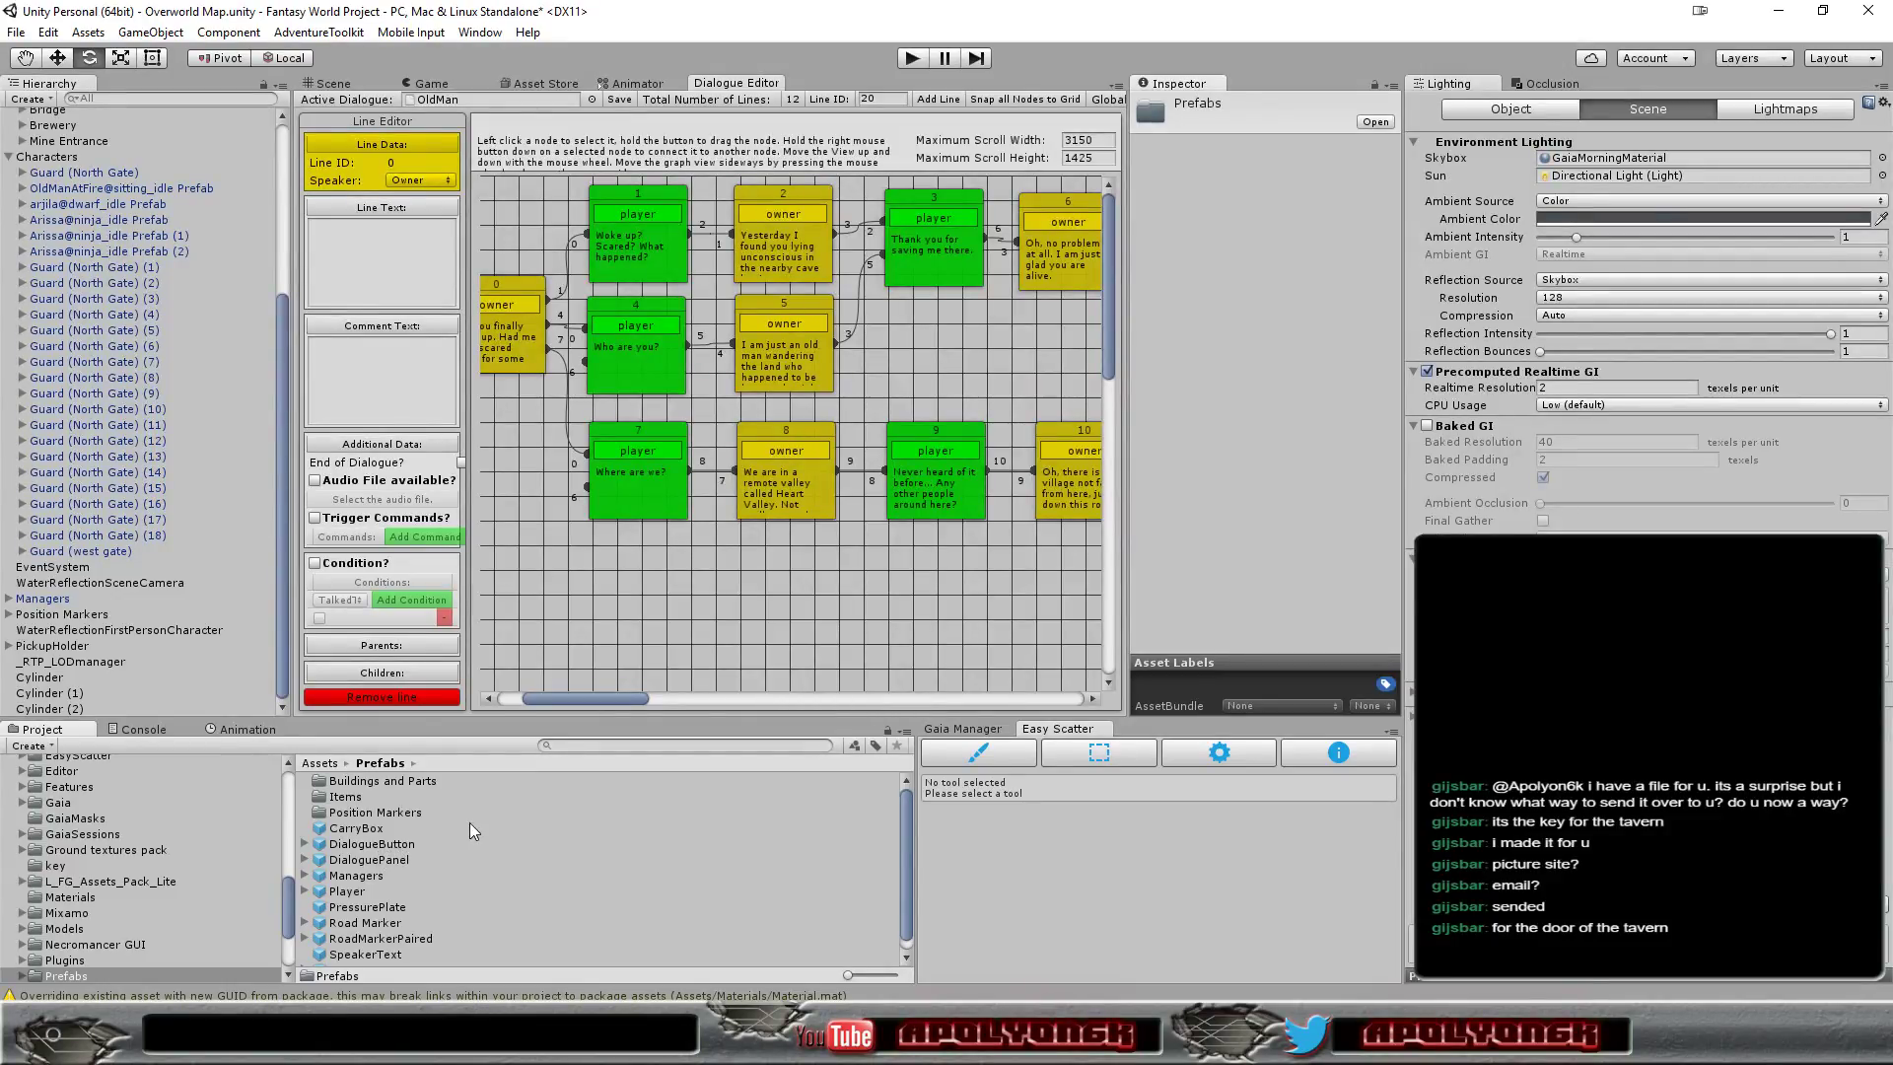
pyautogui.scroll(-1, 469, 822)
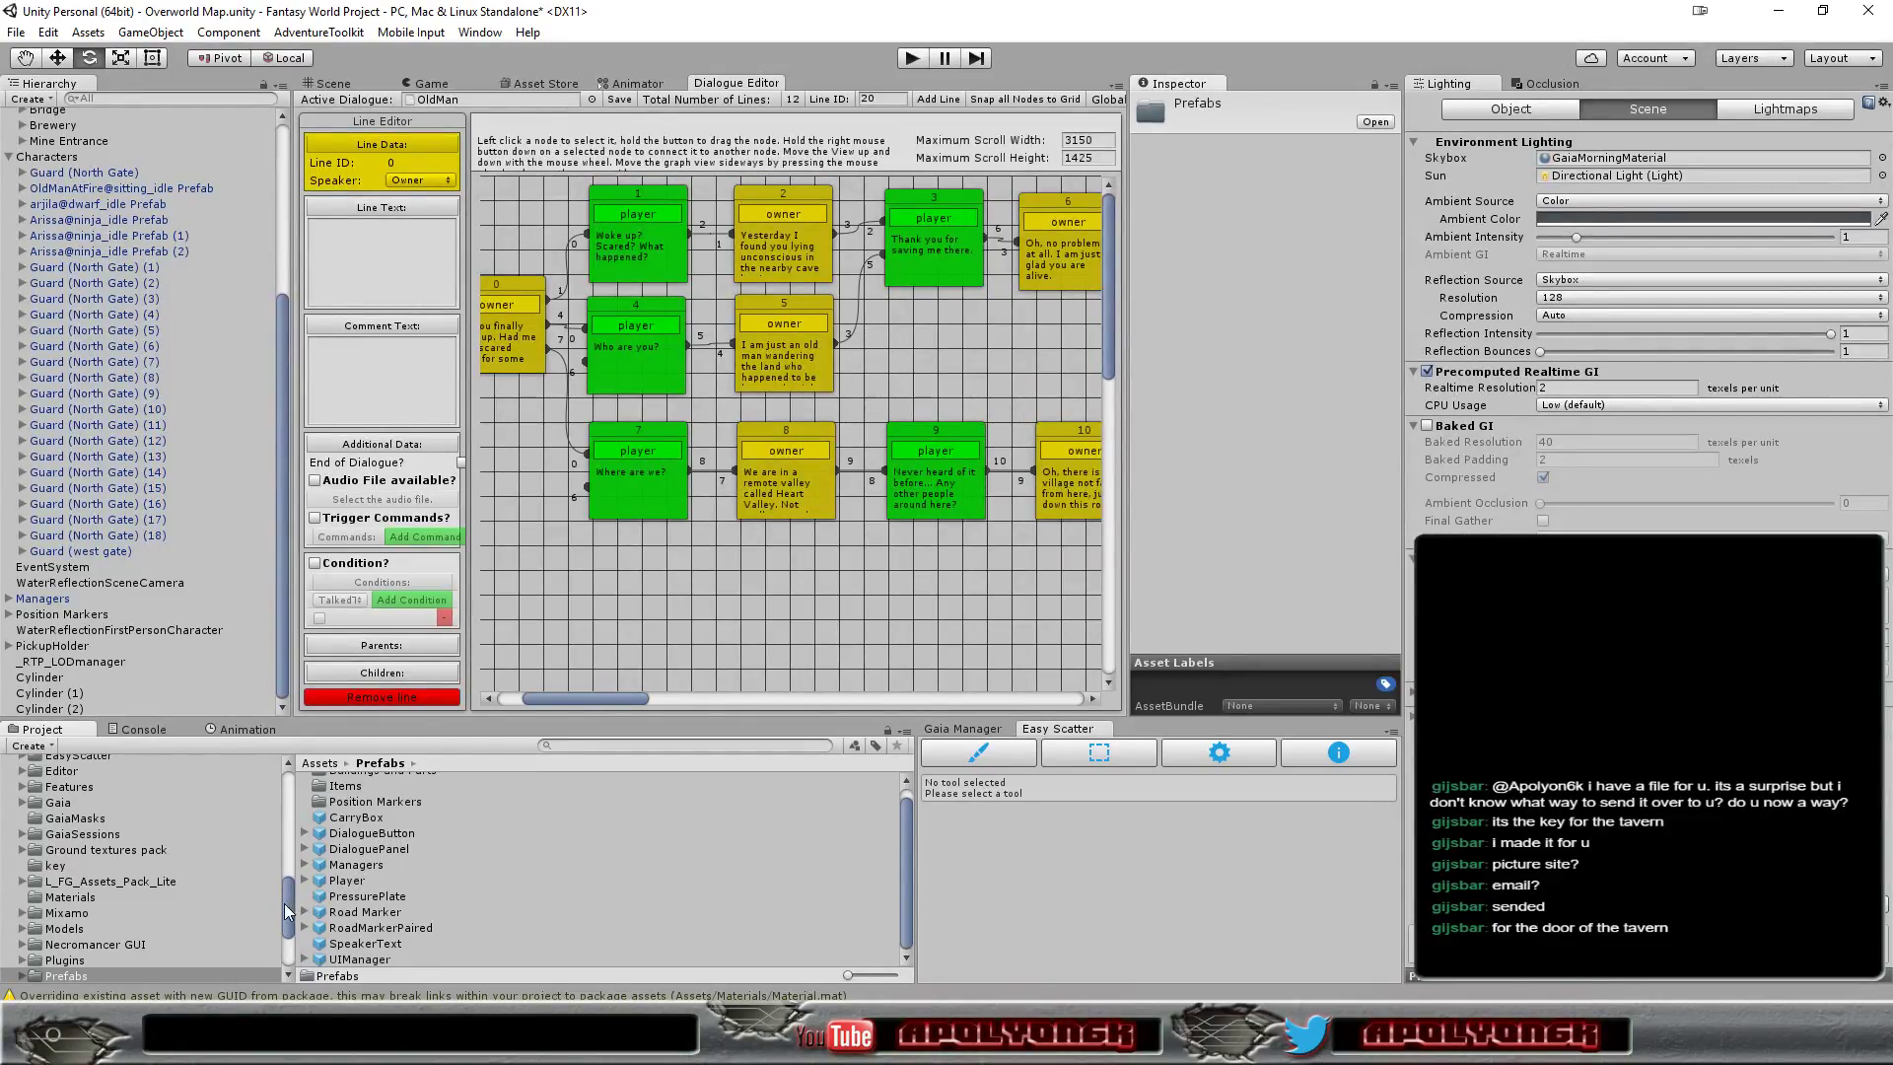
pyautogui.click(59, 866)
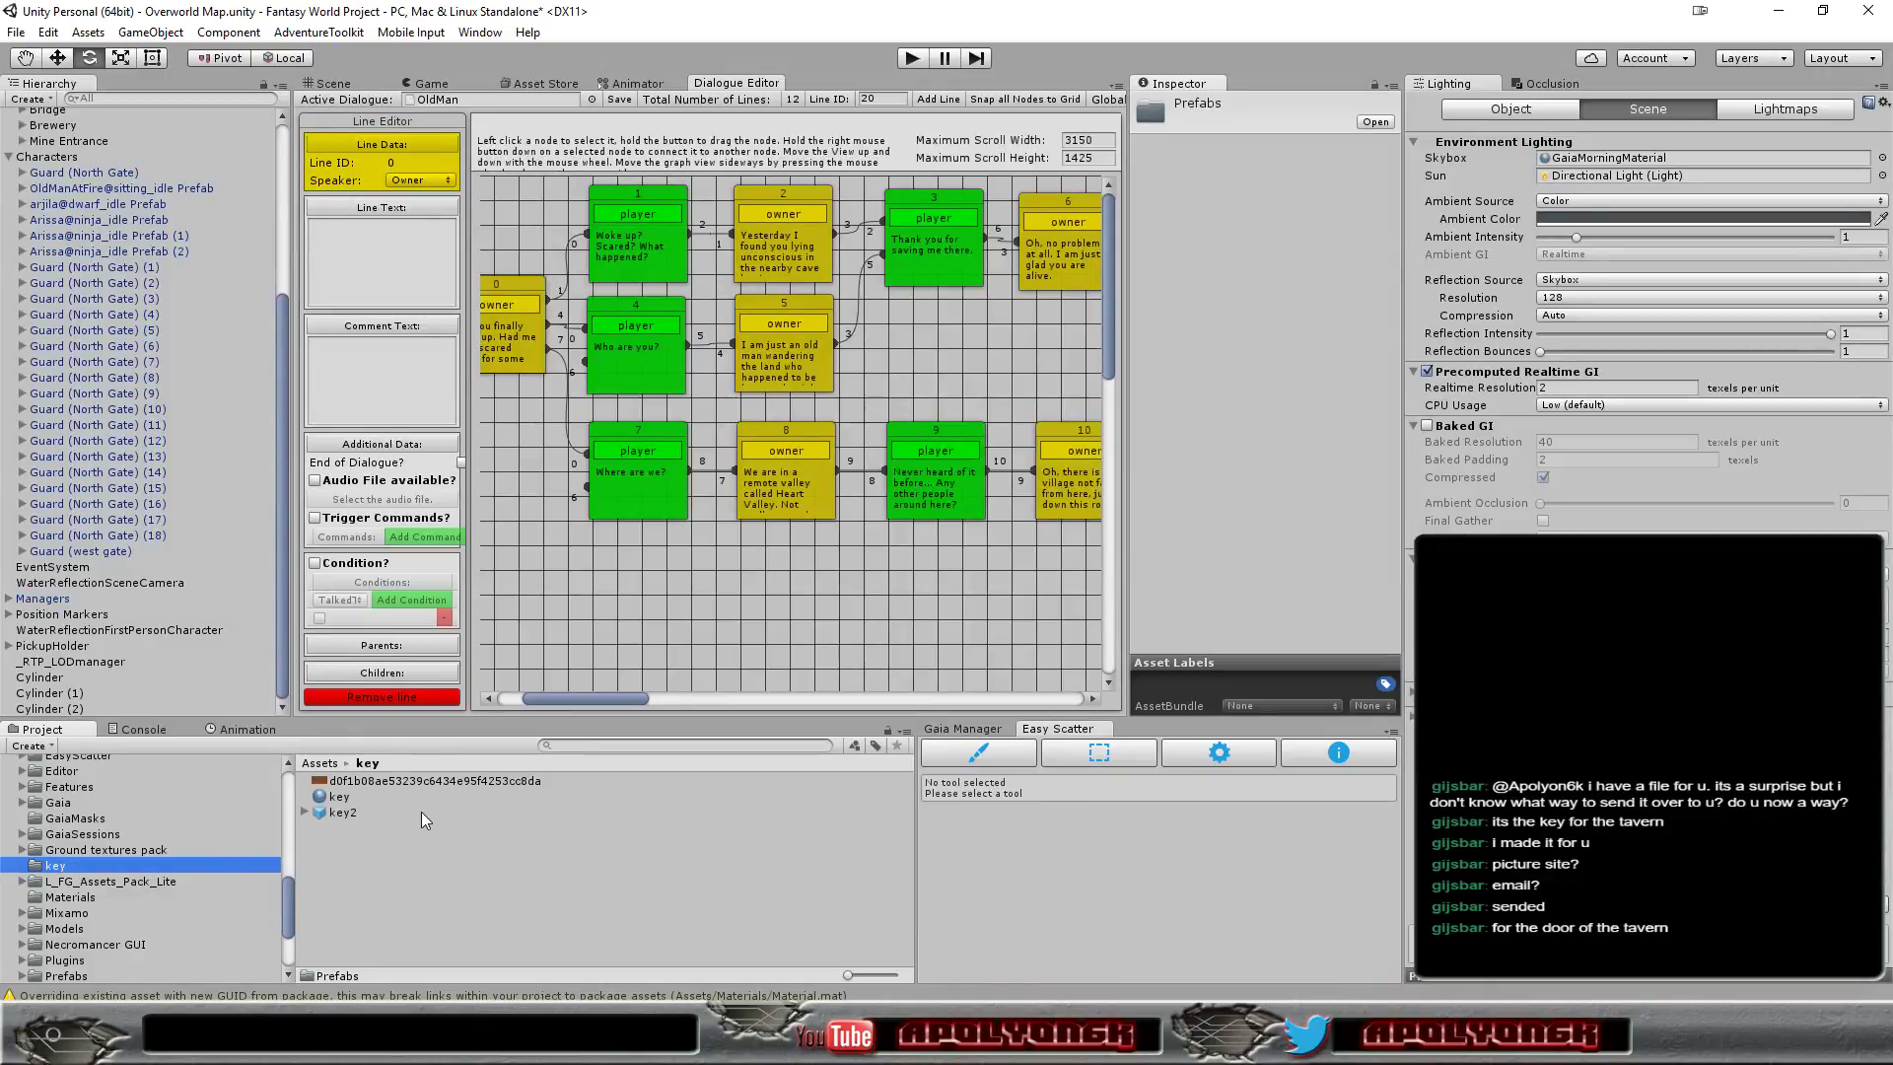
# Select the key2 prefab and rotate its enlarged model preview in the Inspector
pyautogui.click(335, 811)
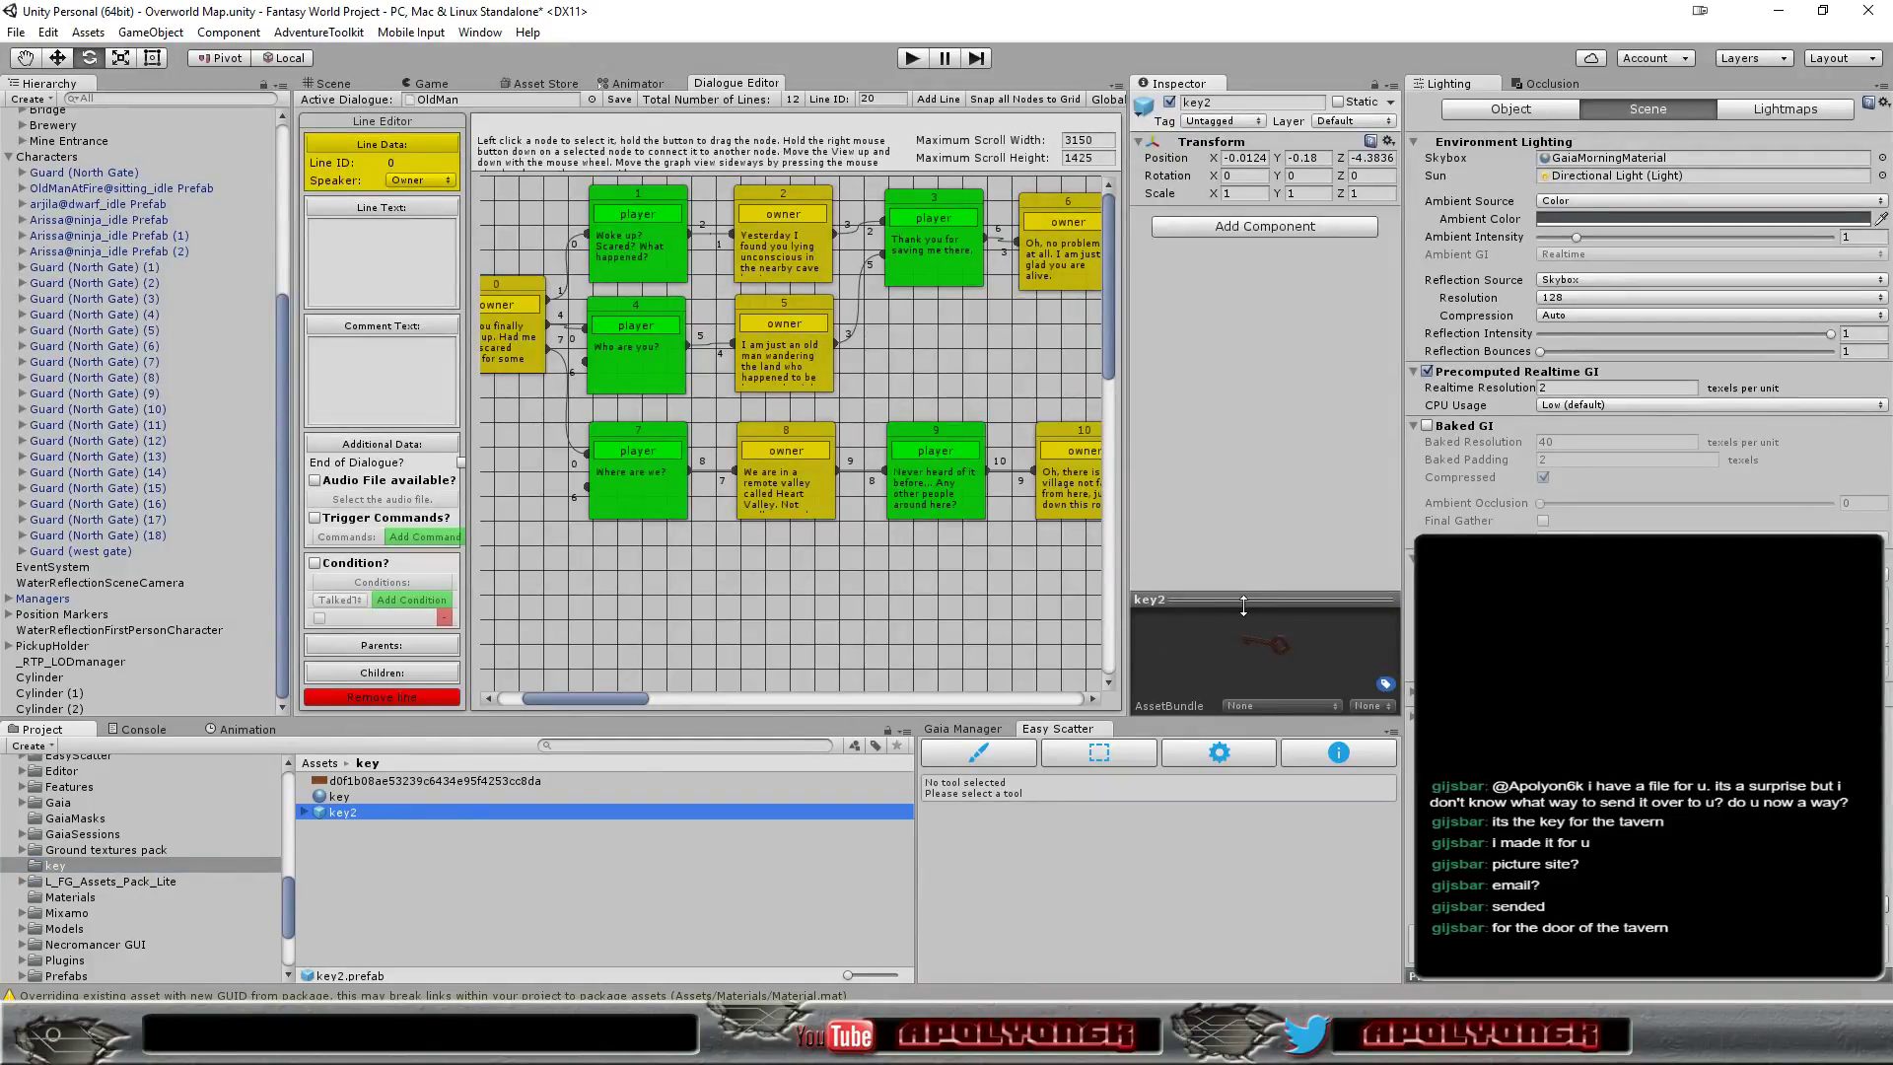
pyautogui.click(1260, 599)
pyautogui.moveTo(1260, 499)
pyautogui.mouseDown()
pyautogui.moveTo(1660, 493)
pyautogui.moveTo(1274, 548)
pyautogui.mouseUp()
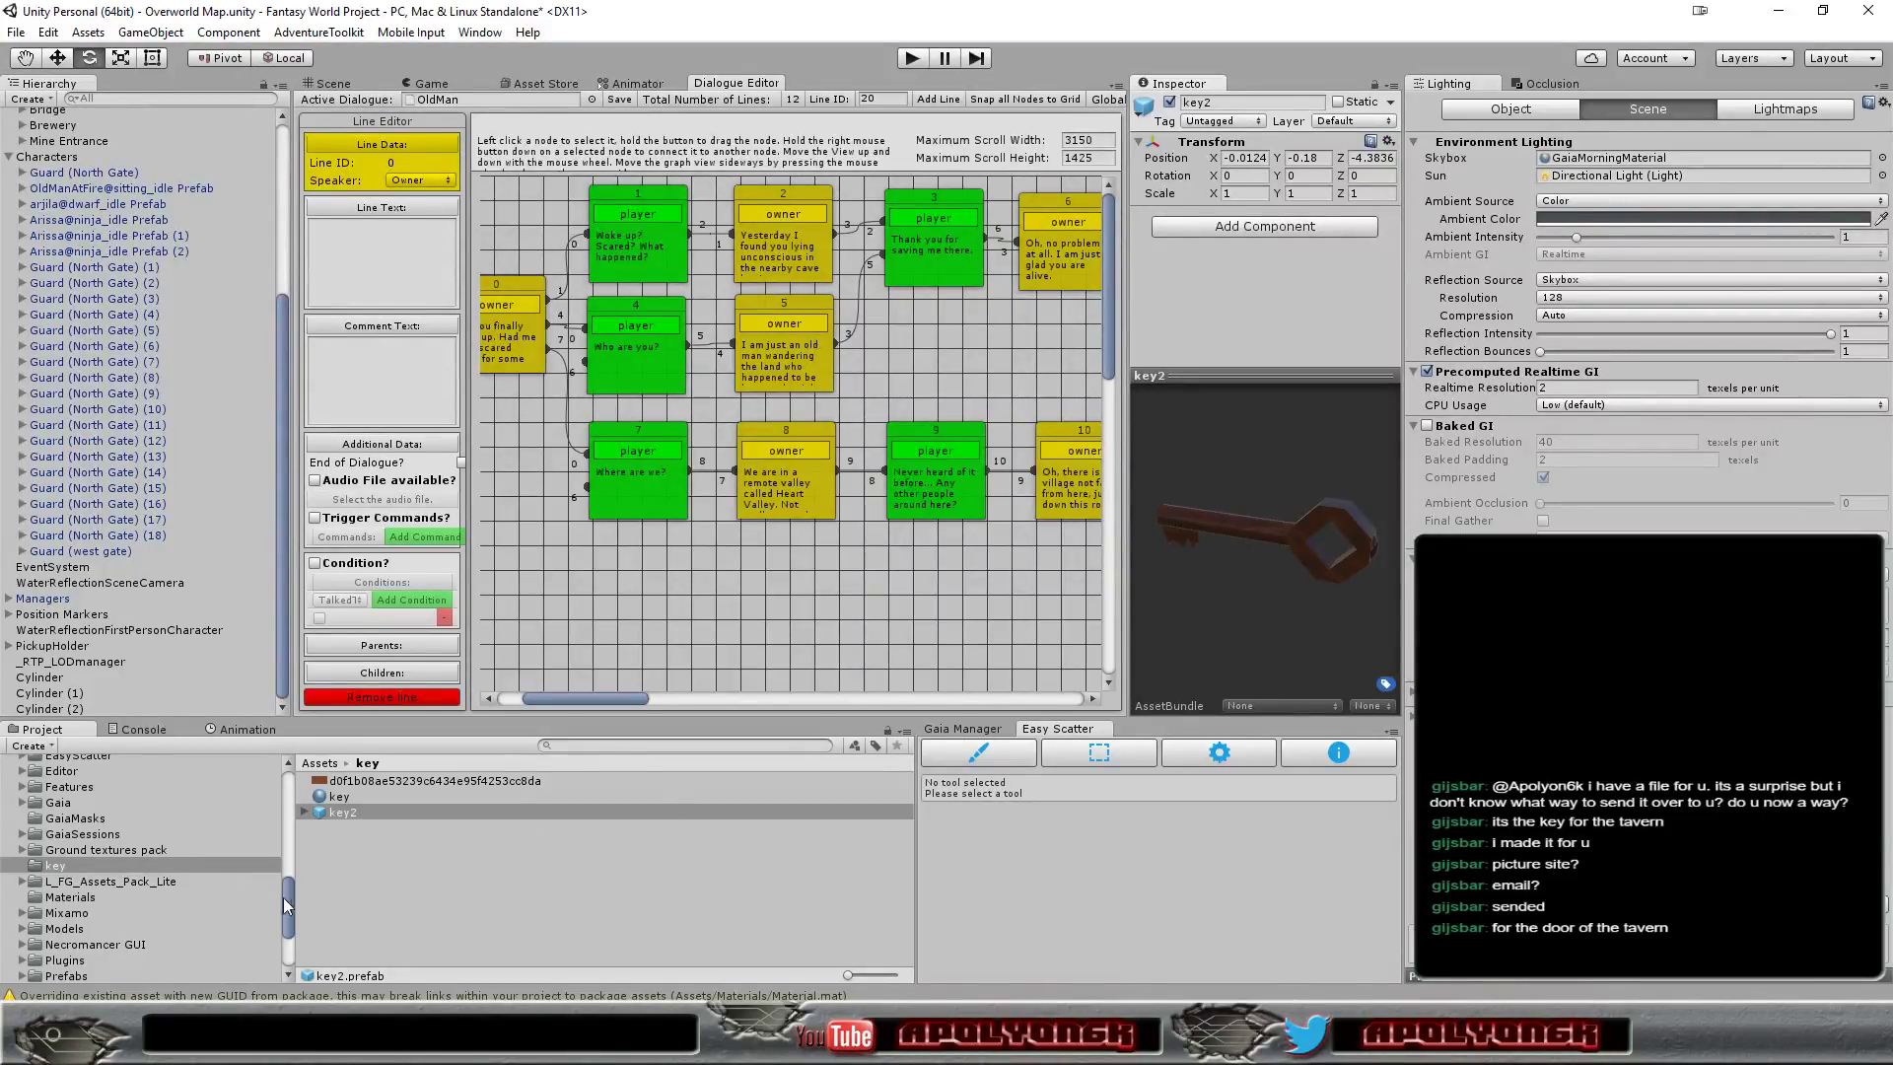
# Resize the Project panel, collapse the Data folder and scroll down the folder tree
pyautogui.moveTo(286, 904); pyautogui.dragTo(290, 953)
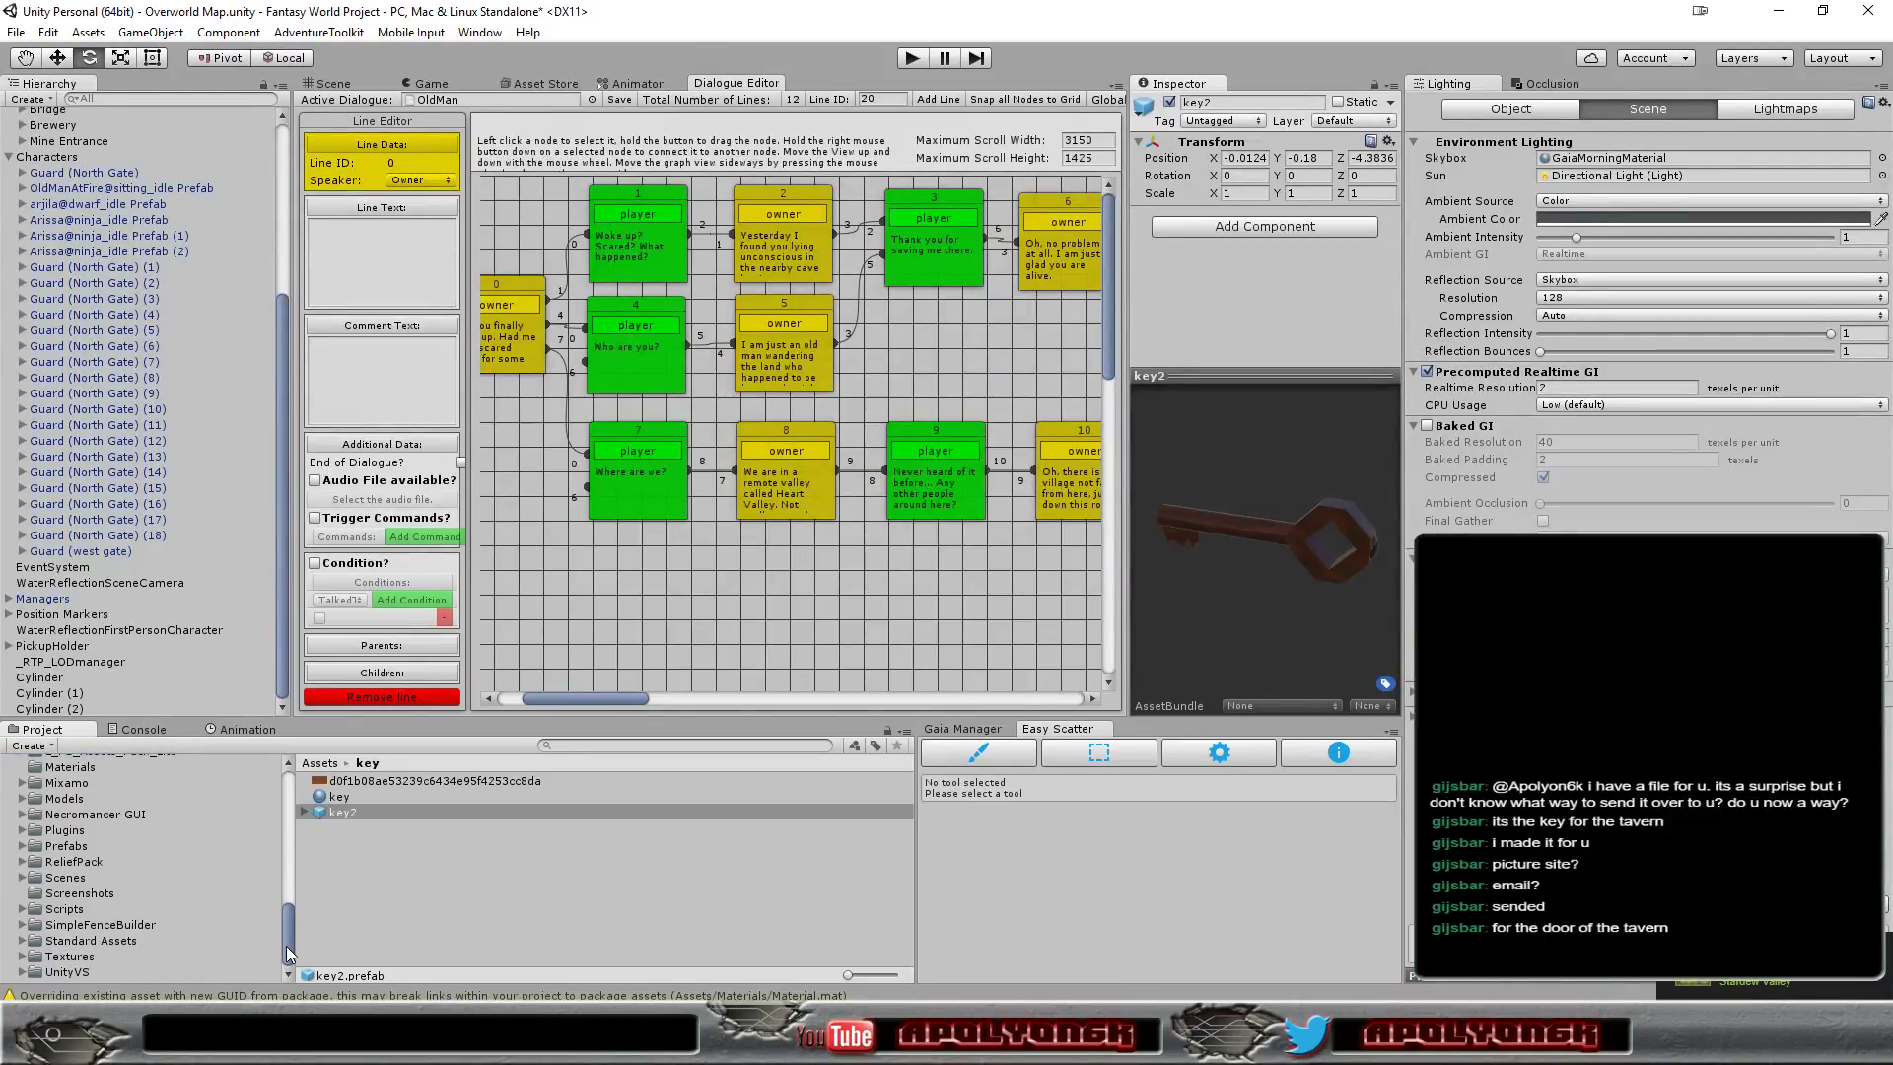
pyautogui.moveTo(286, 936); pyautogui.dragTo(276, 860)
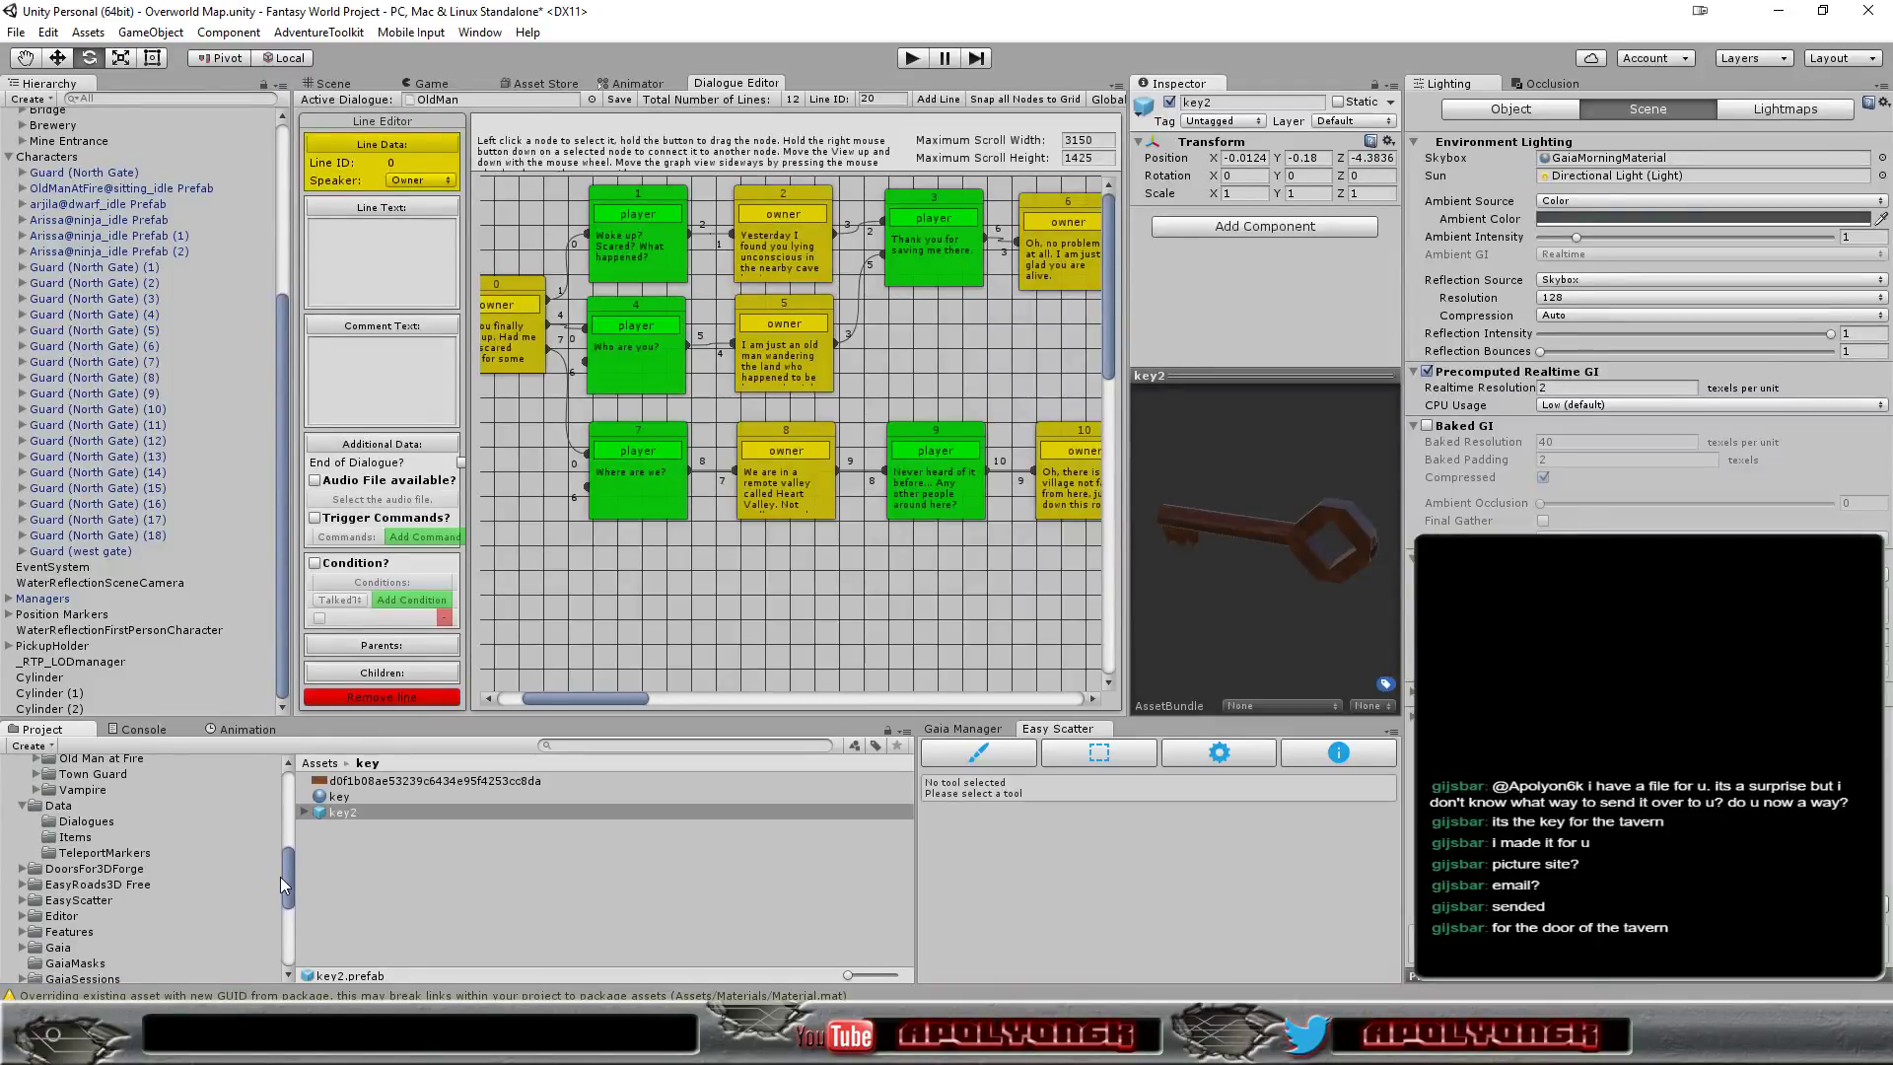
pyautogui.click(21, 917)
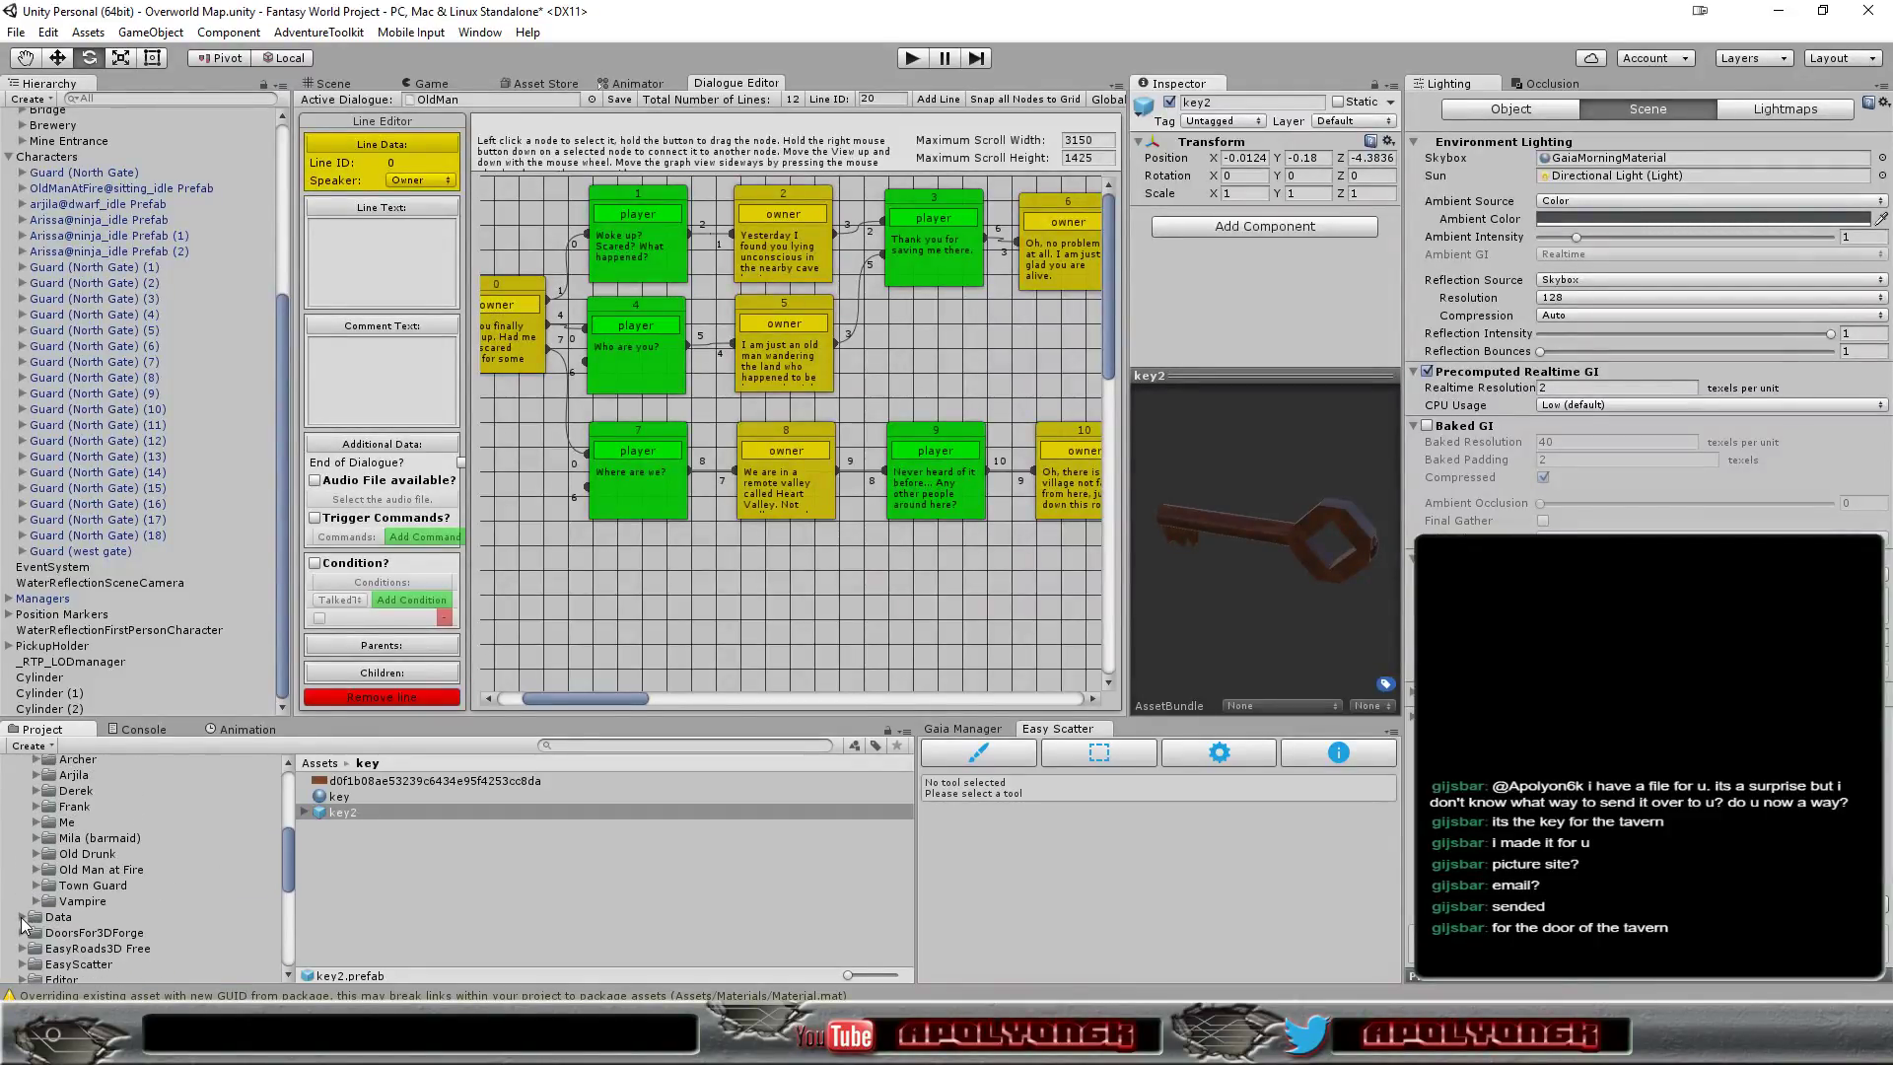
pyautogui.moveTo(287, 864); pyautogui.dragTo(280, 826)
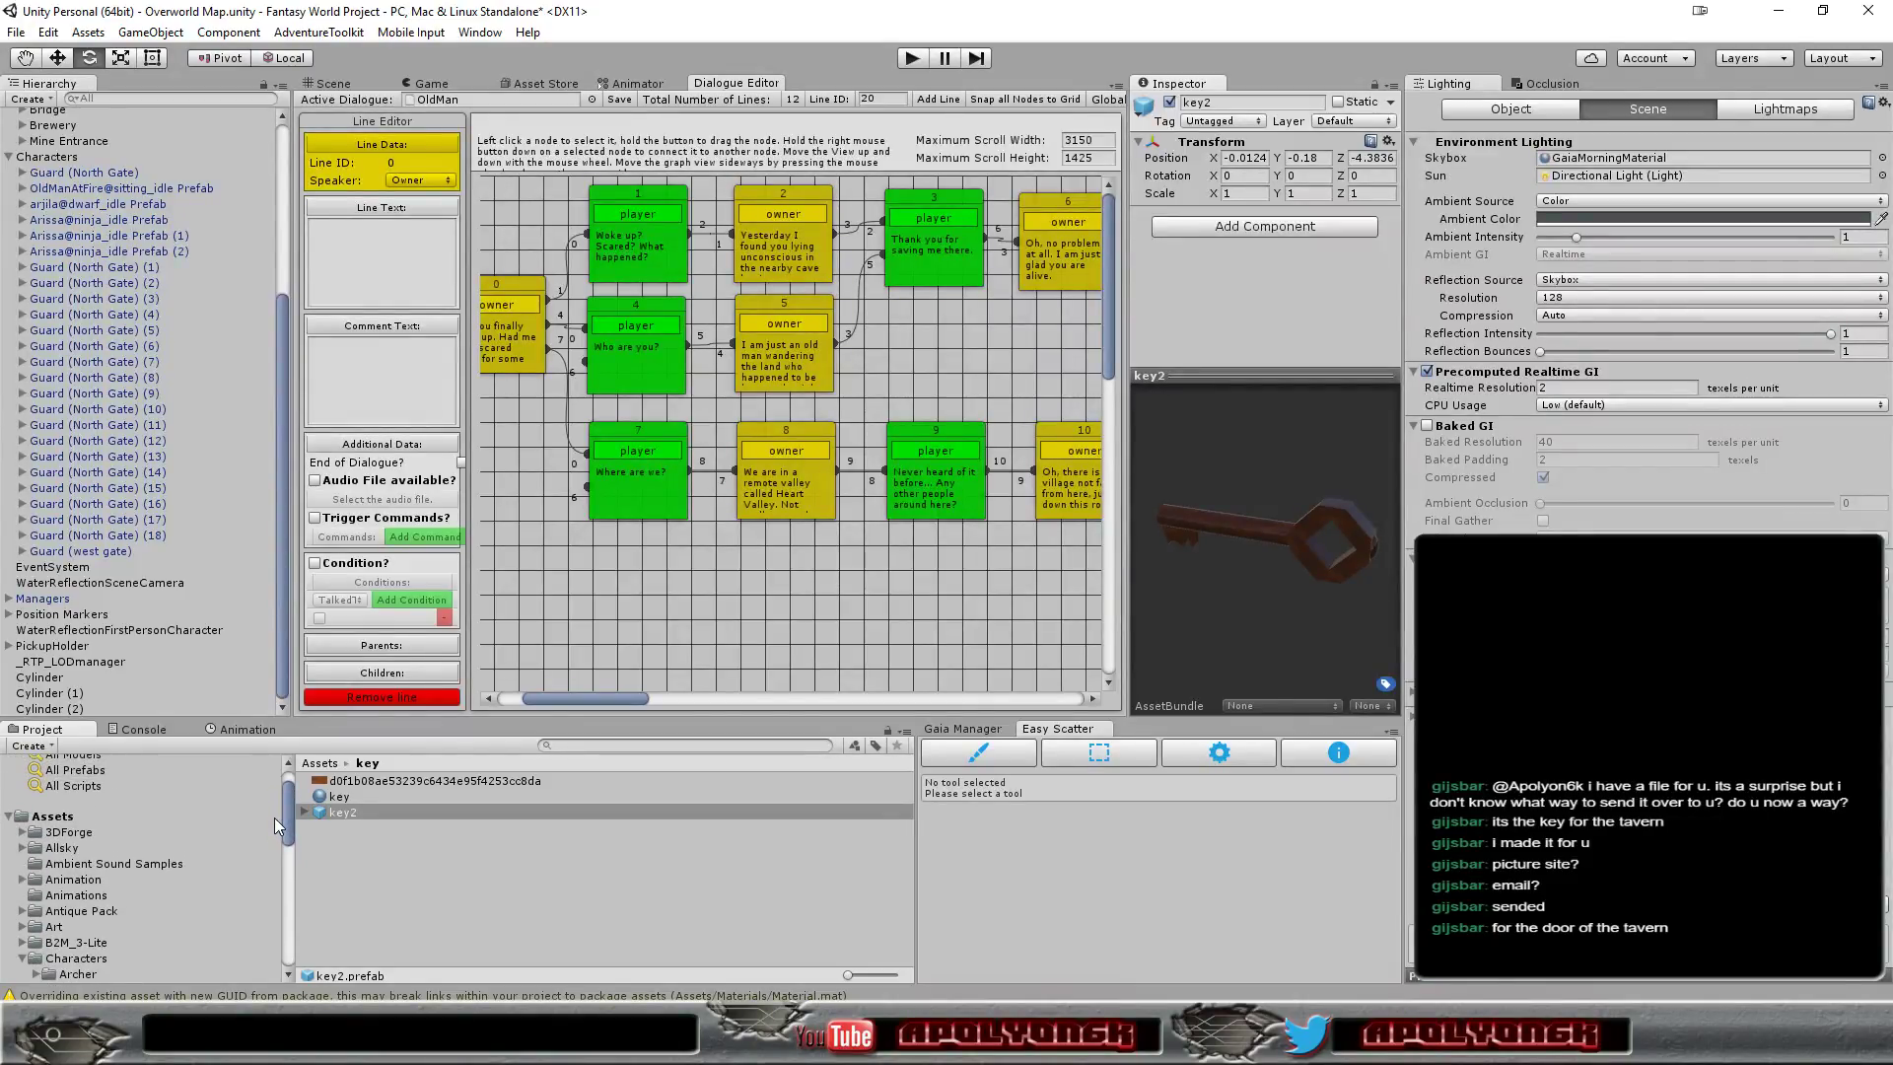
pyautogui.moveTo(275, 827); pyautogui.dragTo(265, 880)
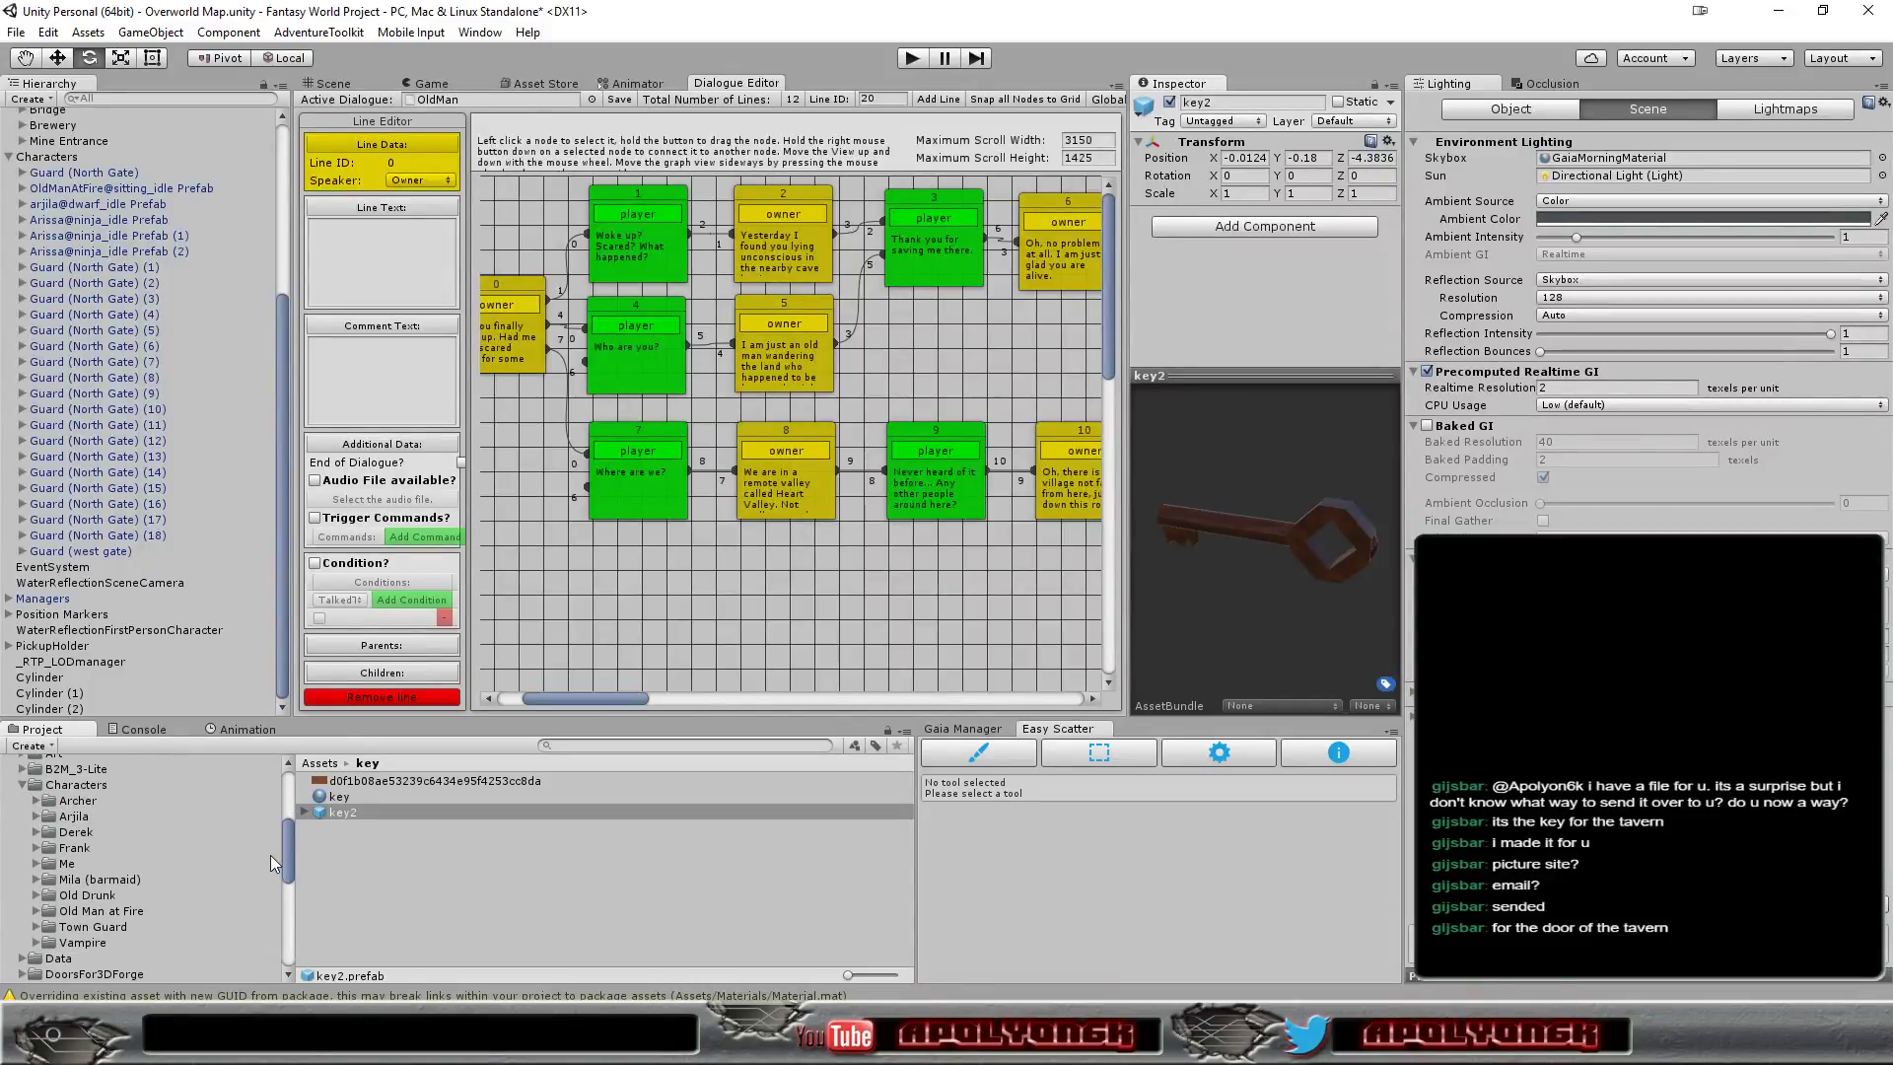
pyautogui.scroll(-2, 264, 880)
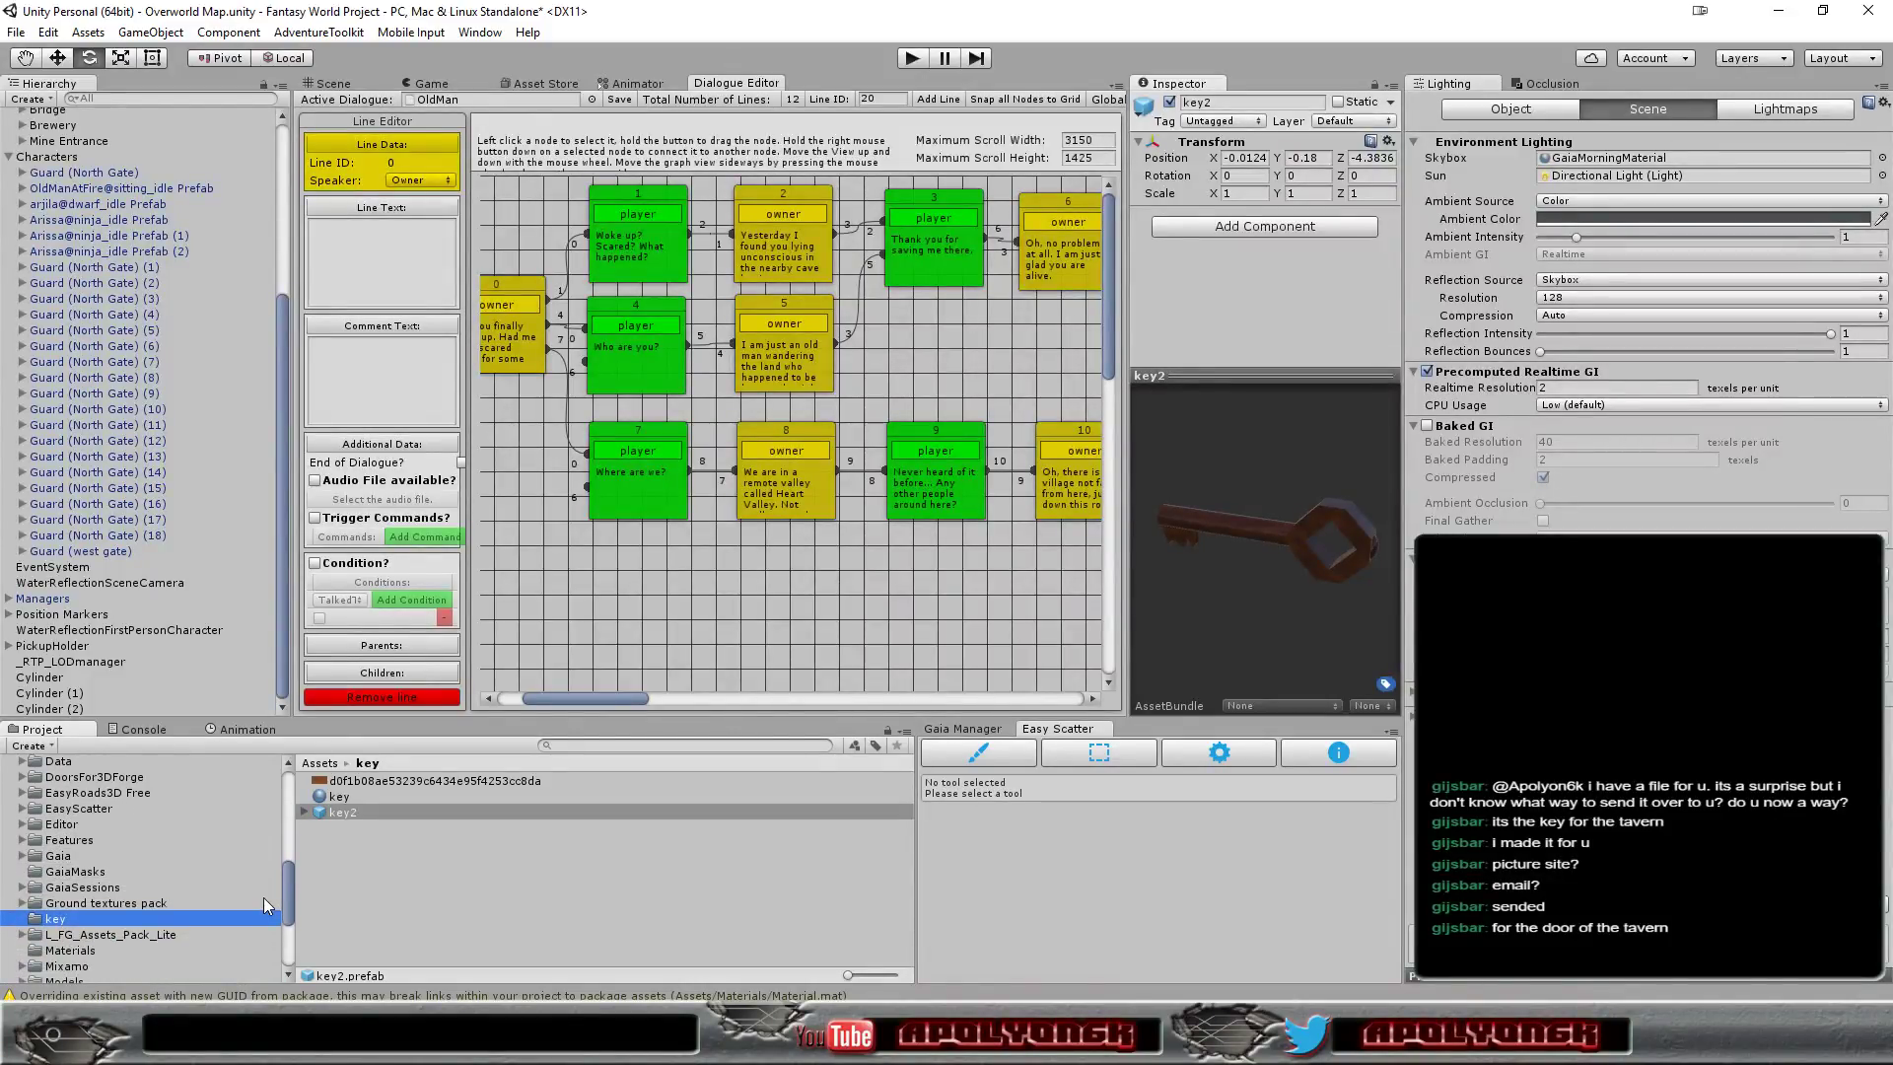
pyautogui.scroll(-3, 263, 891)
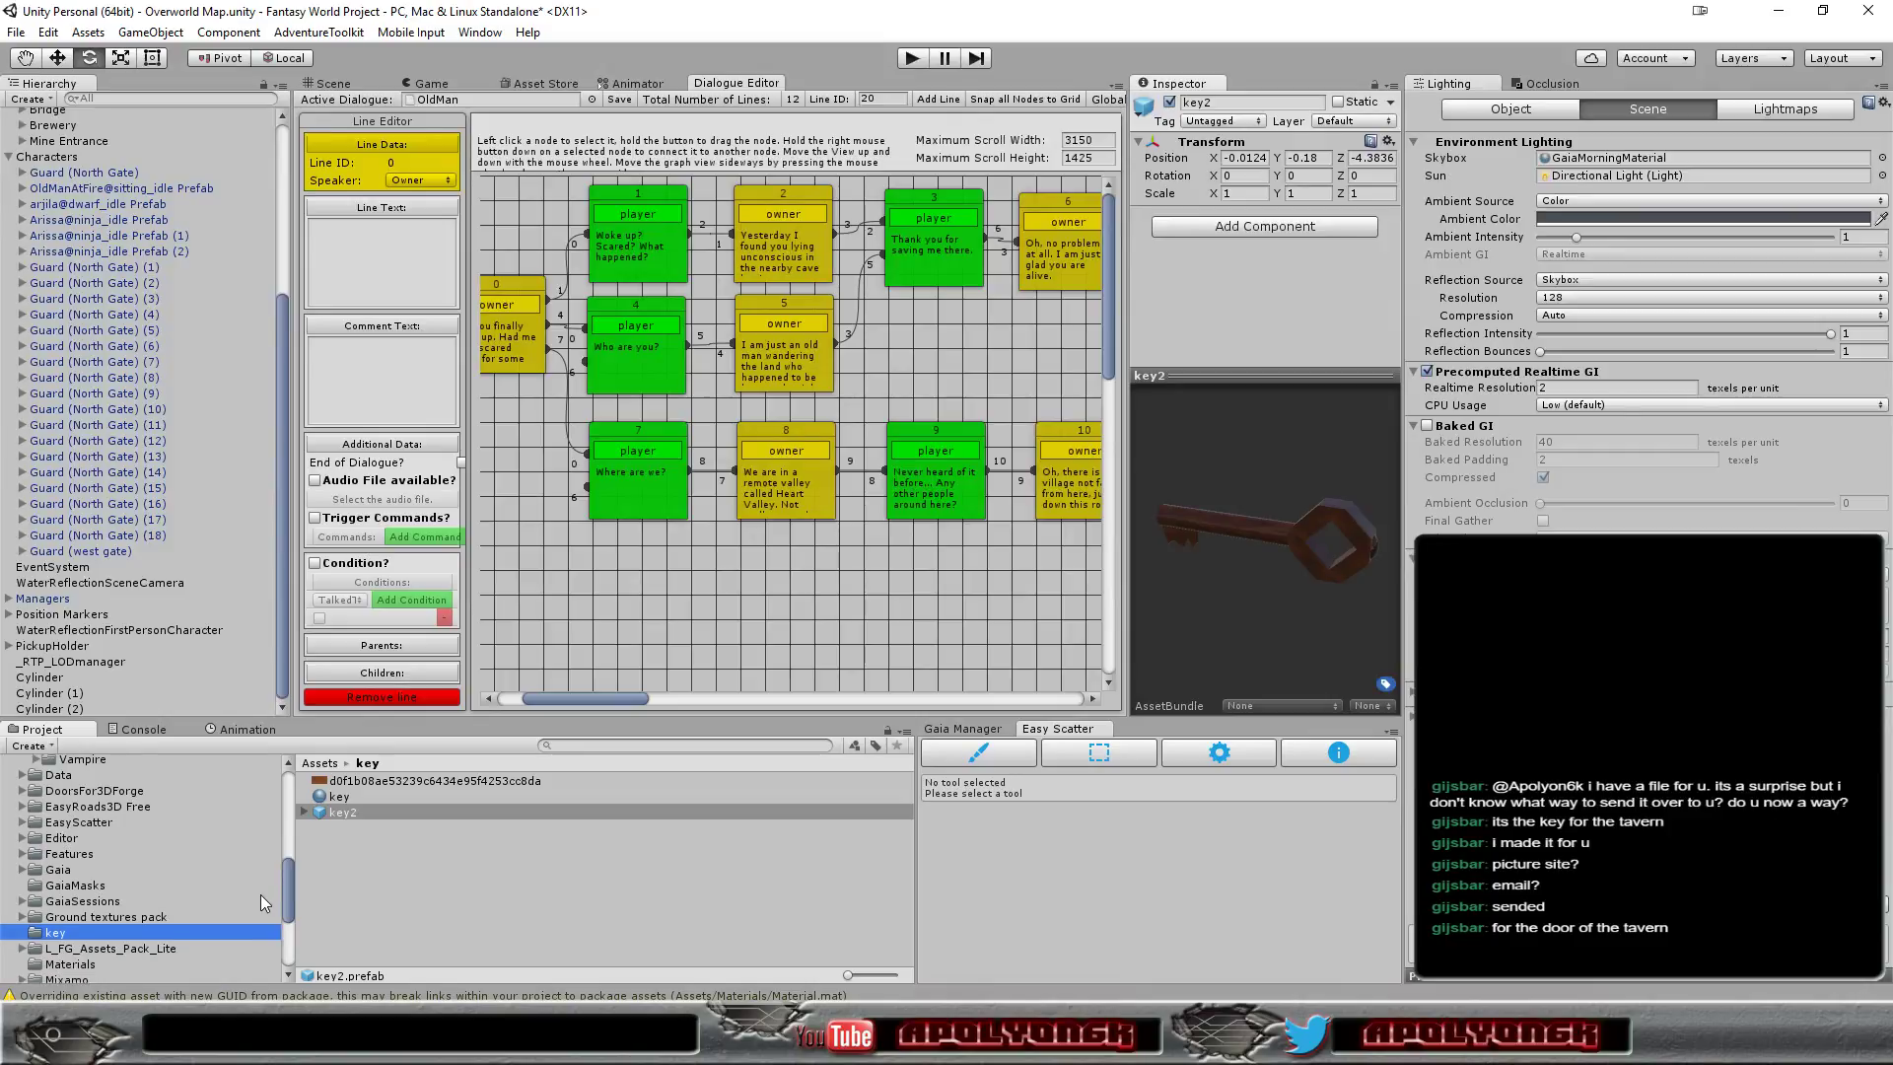
pyautogui.scroll(-4, 257, 911)
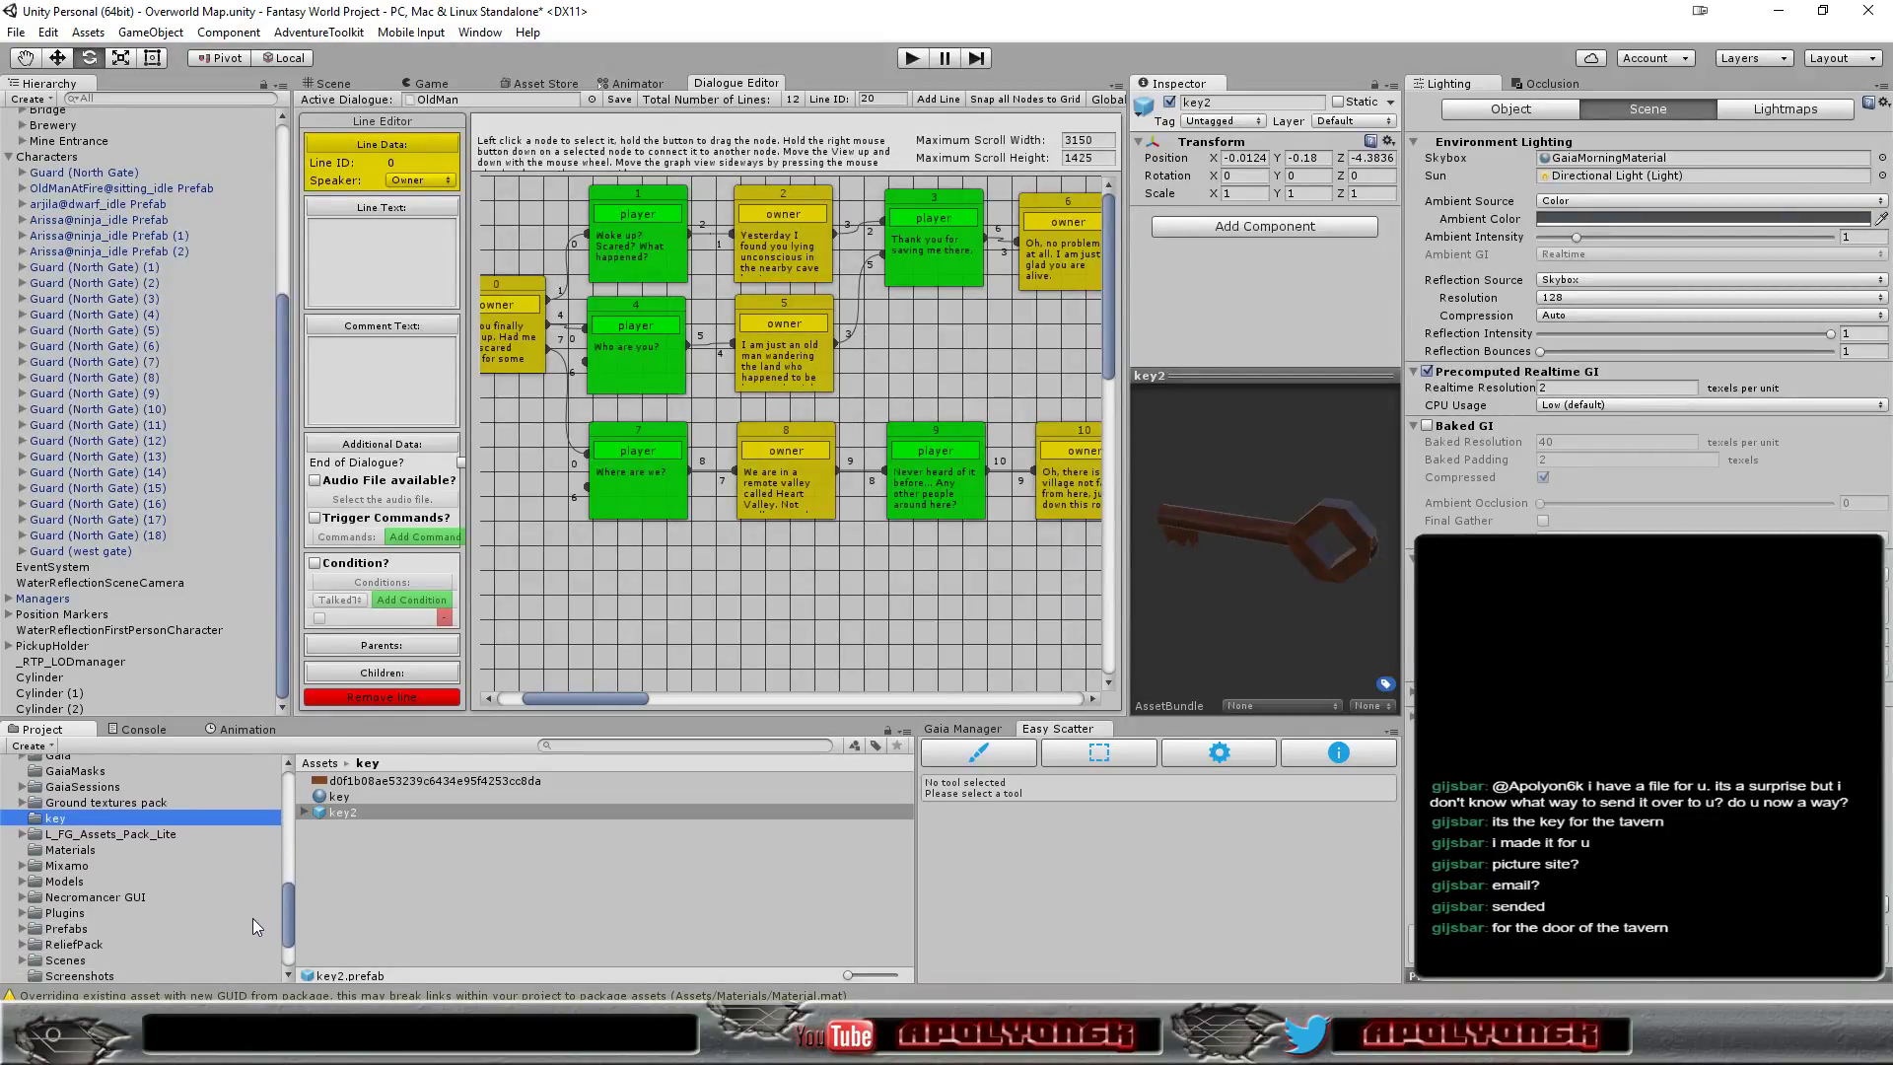
# Check the Materials folder, then open Textures and scroll through icons such as Small_Key_PH
pyautogui.click(71, 836)
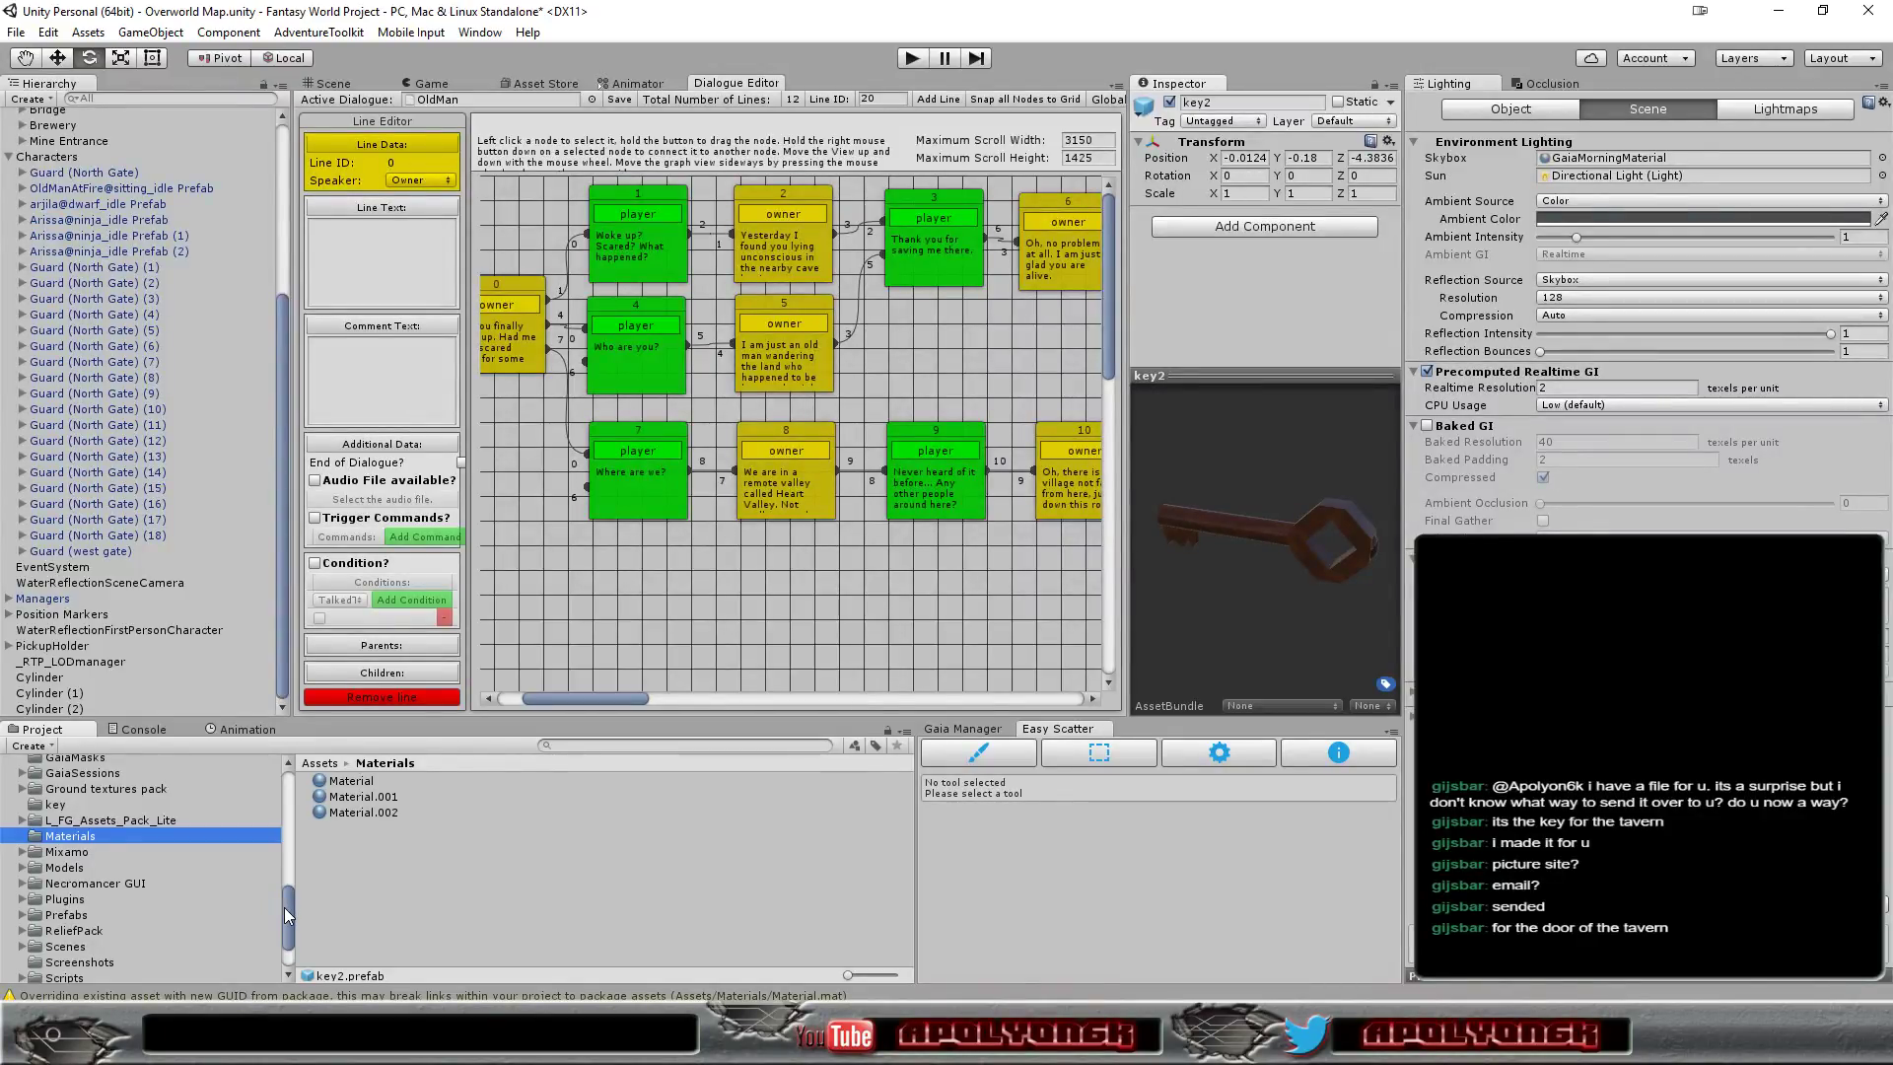
pyautogui.moveTo(287, 909); pyautogui.dragTo(279, 930)
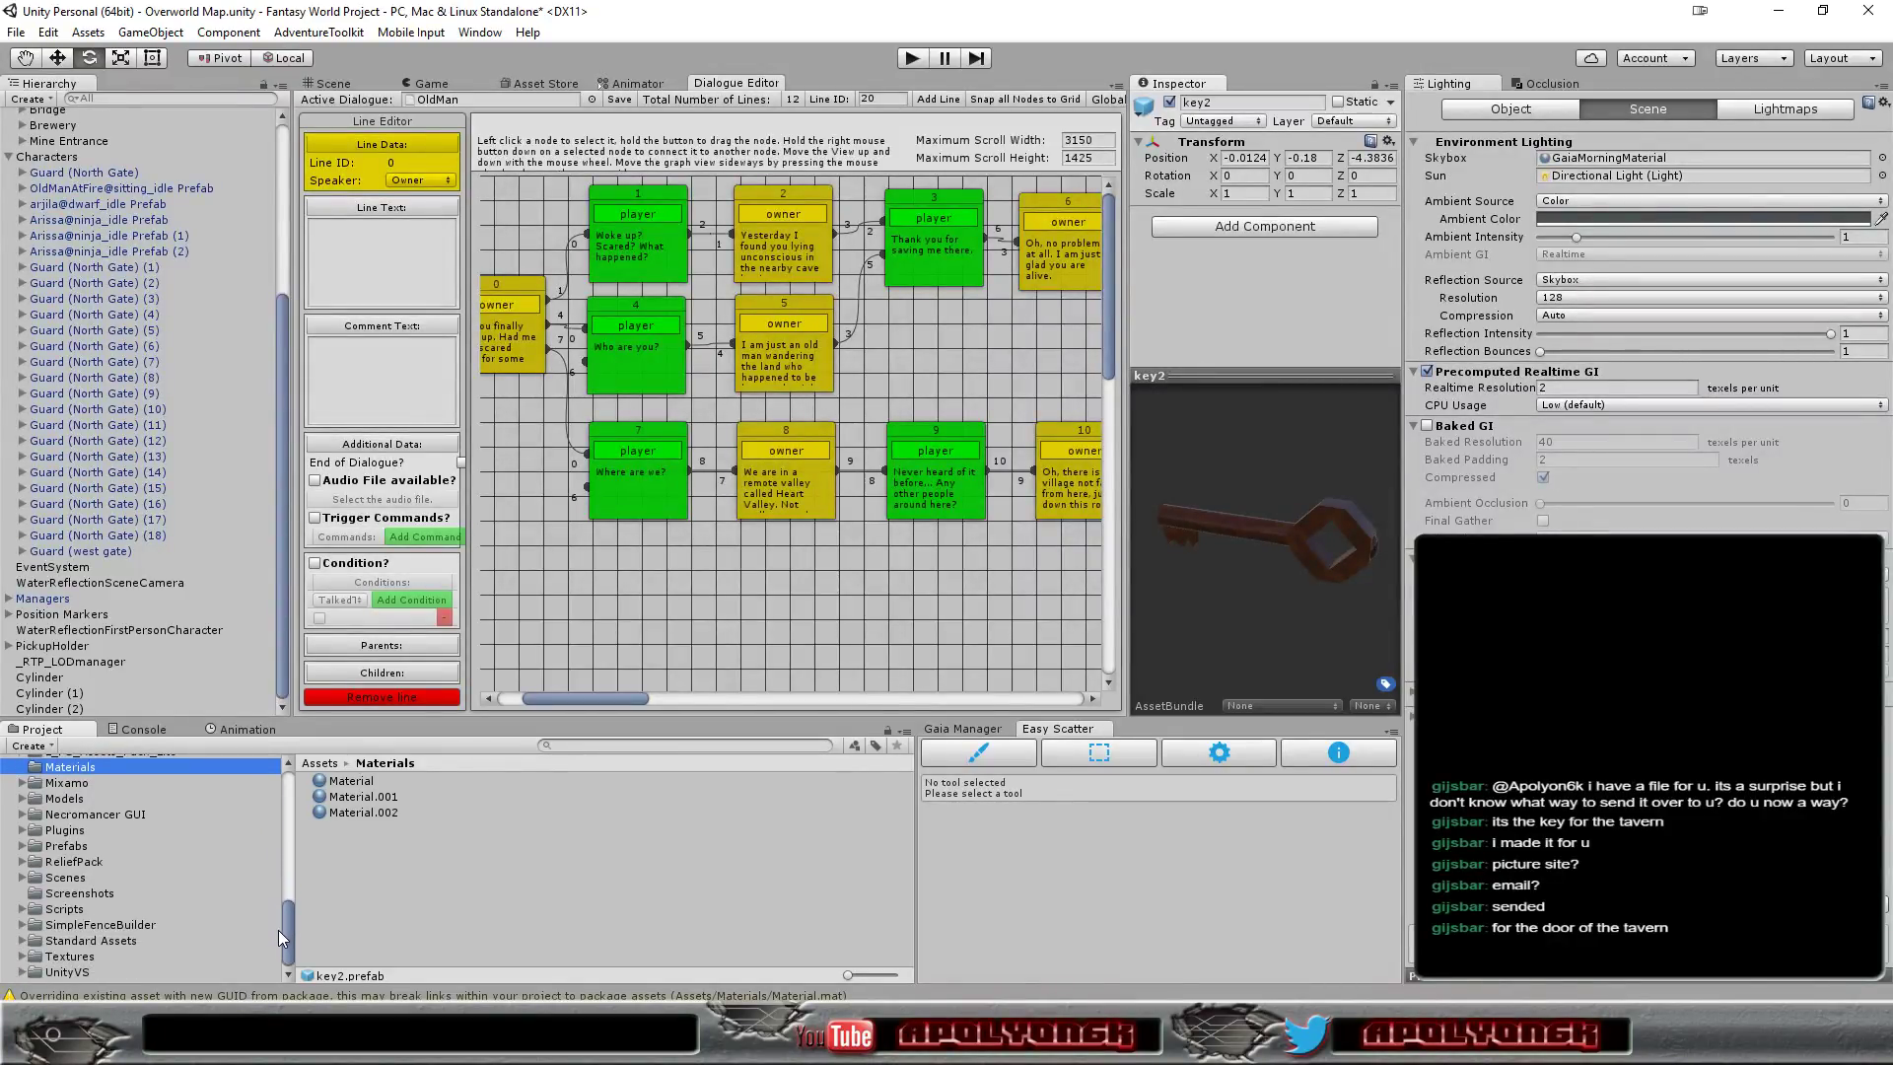
pyautogui.click(95, 960)
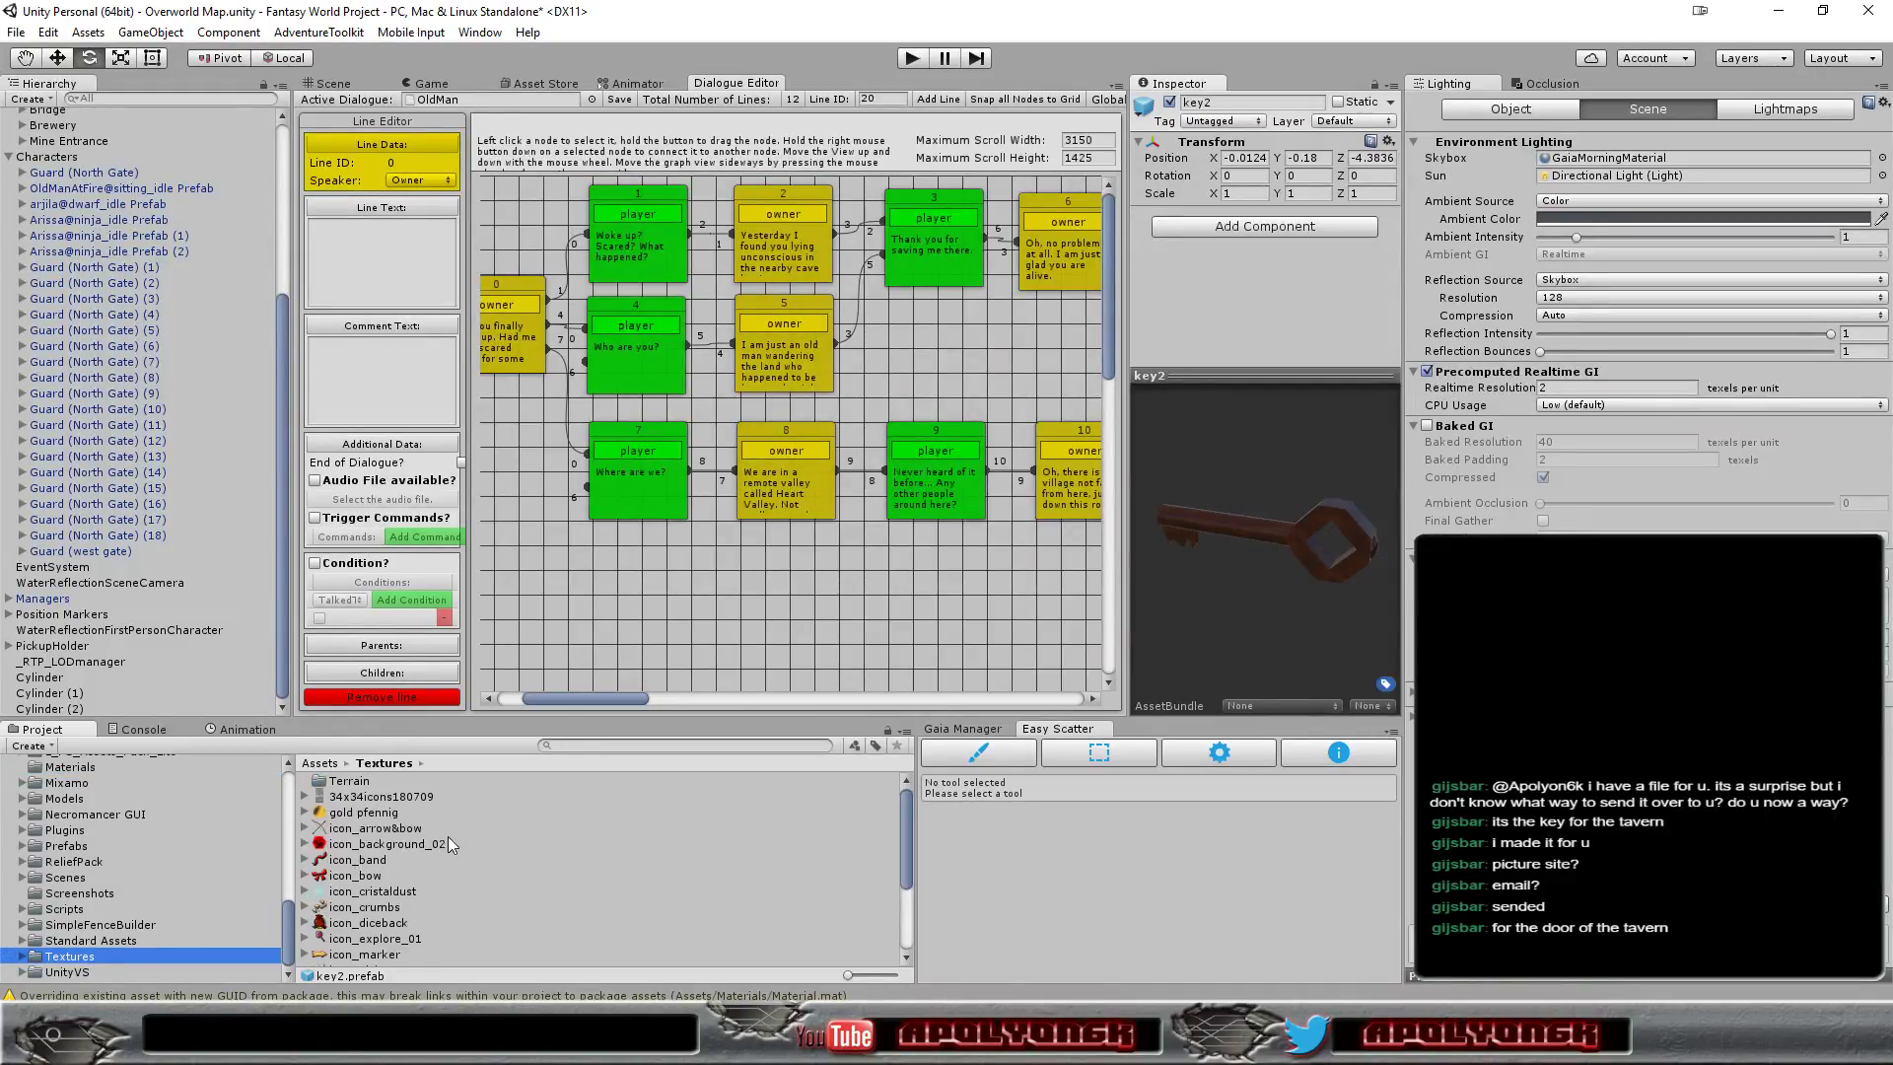
pyautogui.scroll(-3, 473, 832)
pyautogui.scroll(-3, 473, 832)
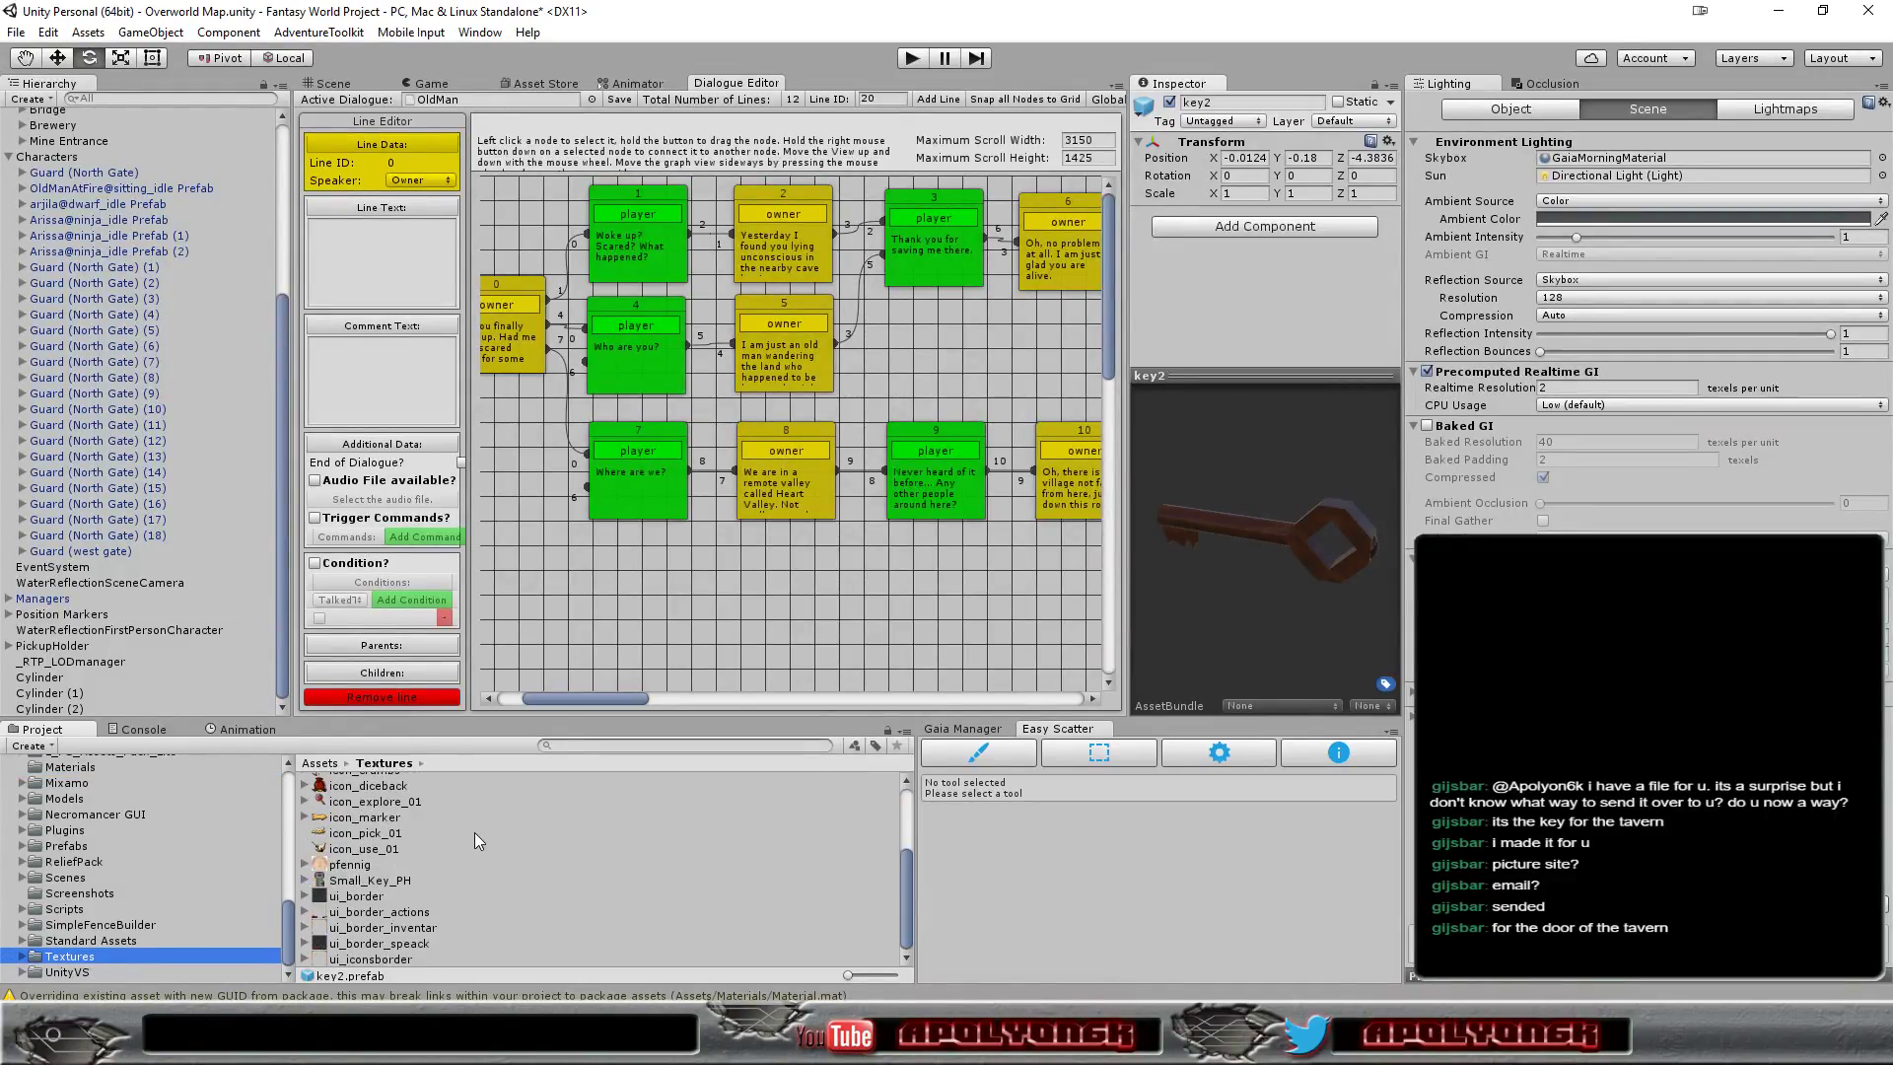
pyautogui.scroll(1, 475, 832)
pyautogui.scroll(1, 476, 832)
pyautogui.scroll(1, 475, 833)
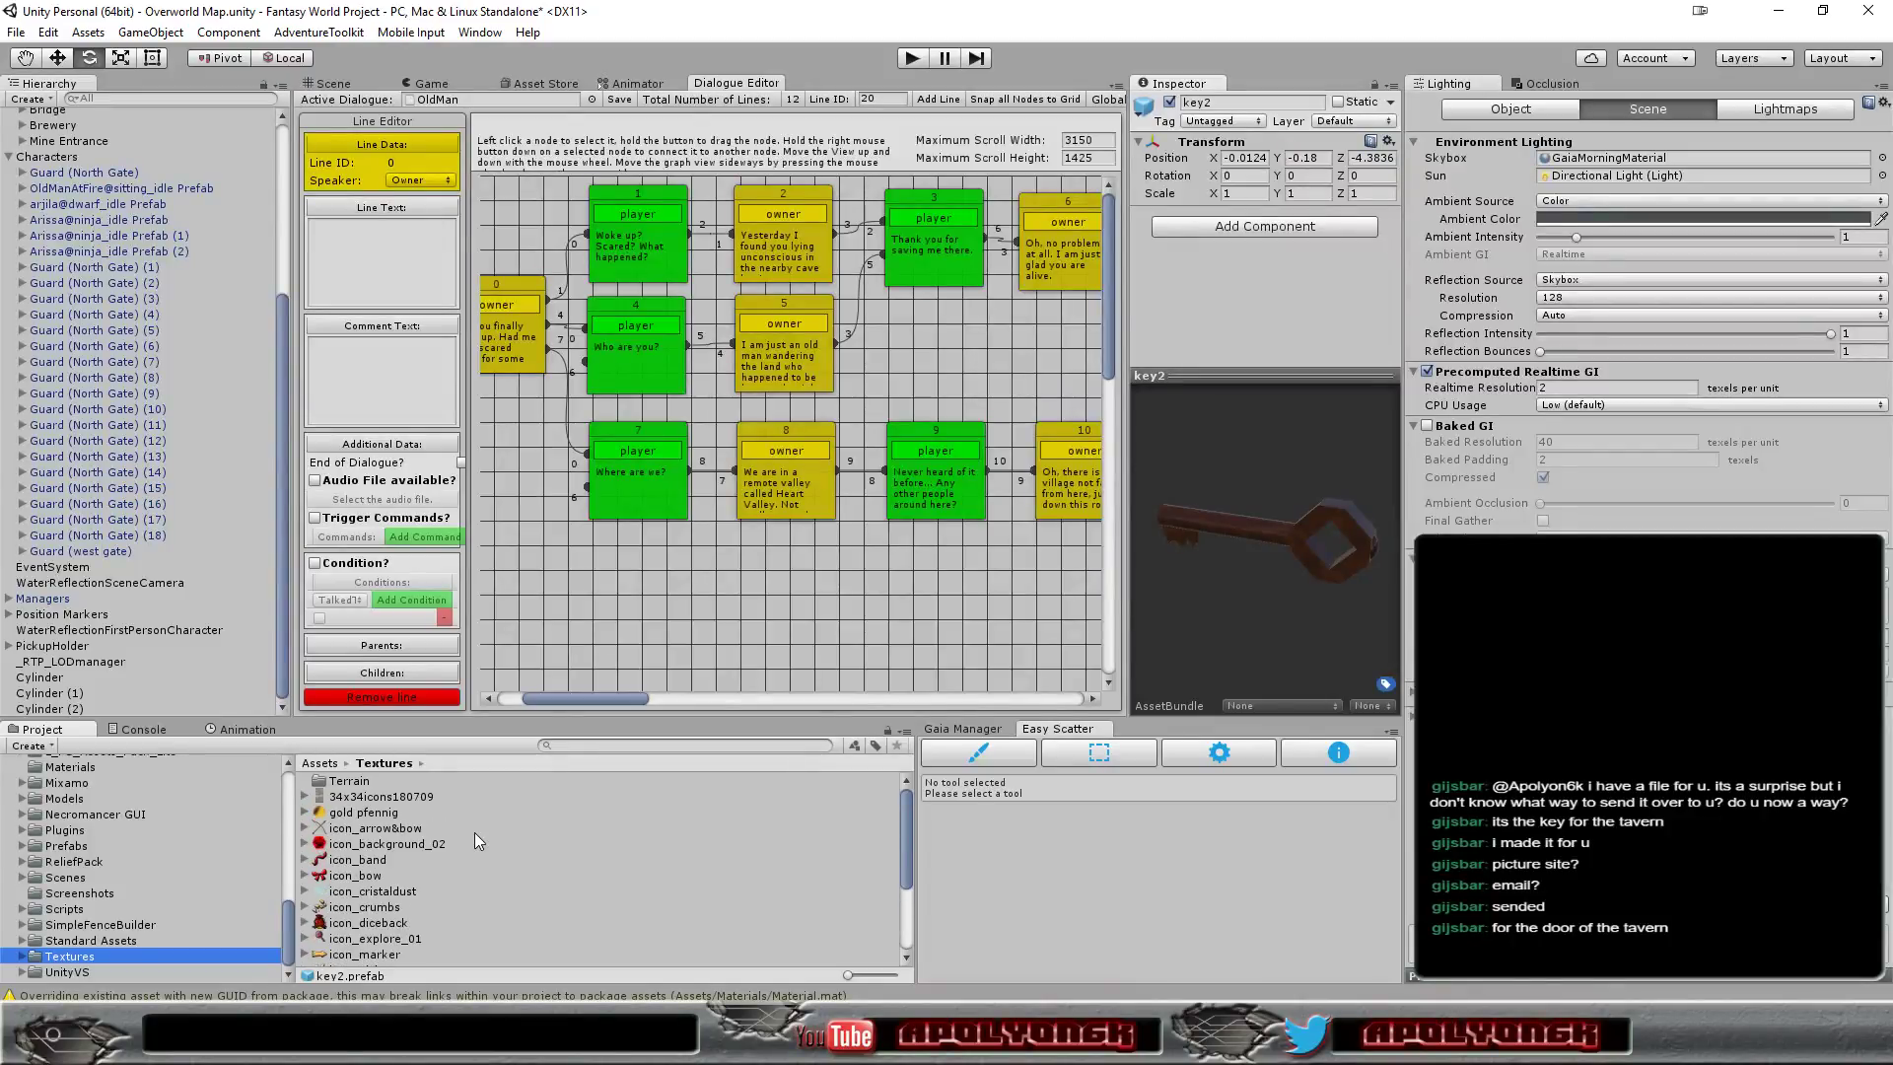
pyautogui.scroll(-1, 475, 833)
pyautogui.scroll(-1, 475, 832)
pyautogui.scroll(-1, 475, 832)
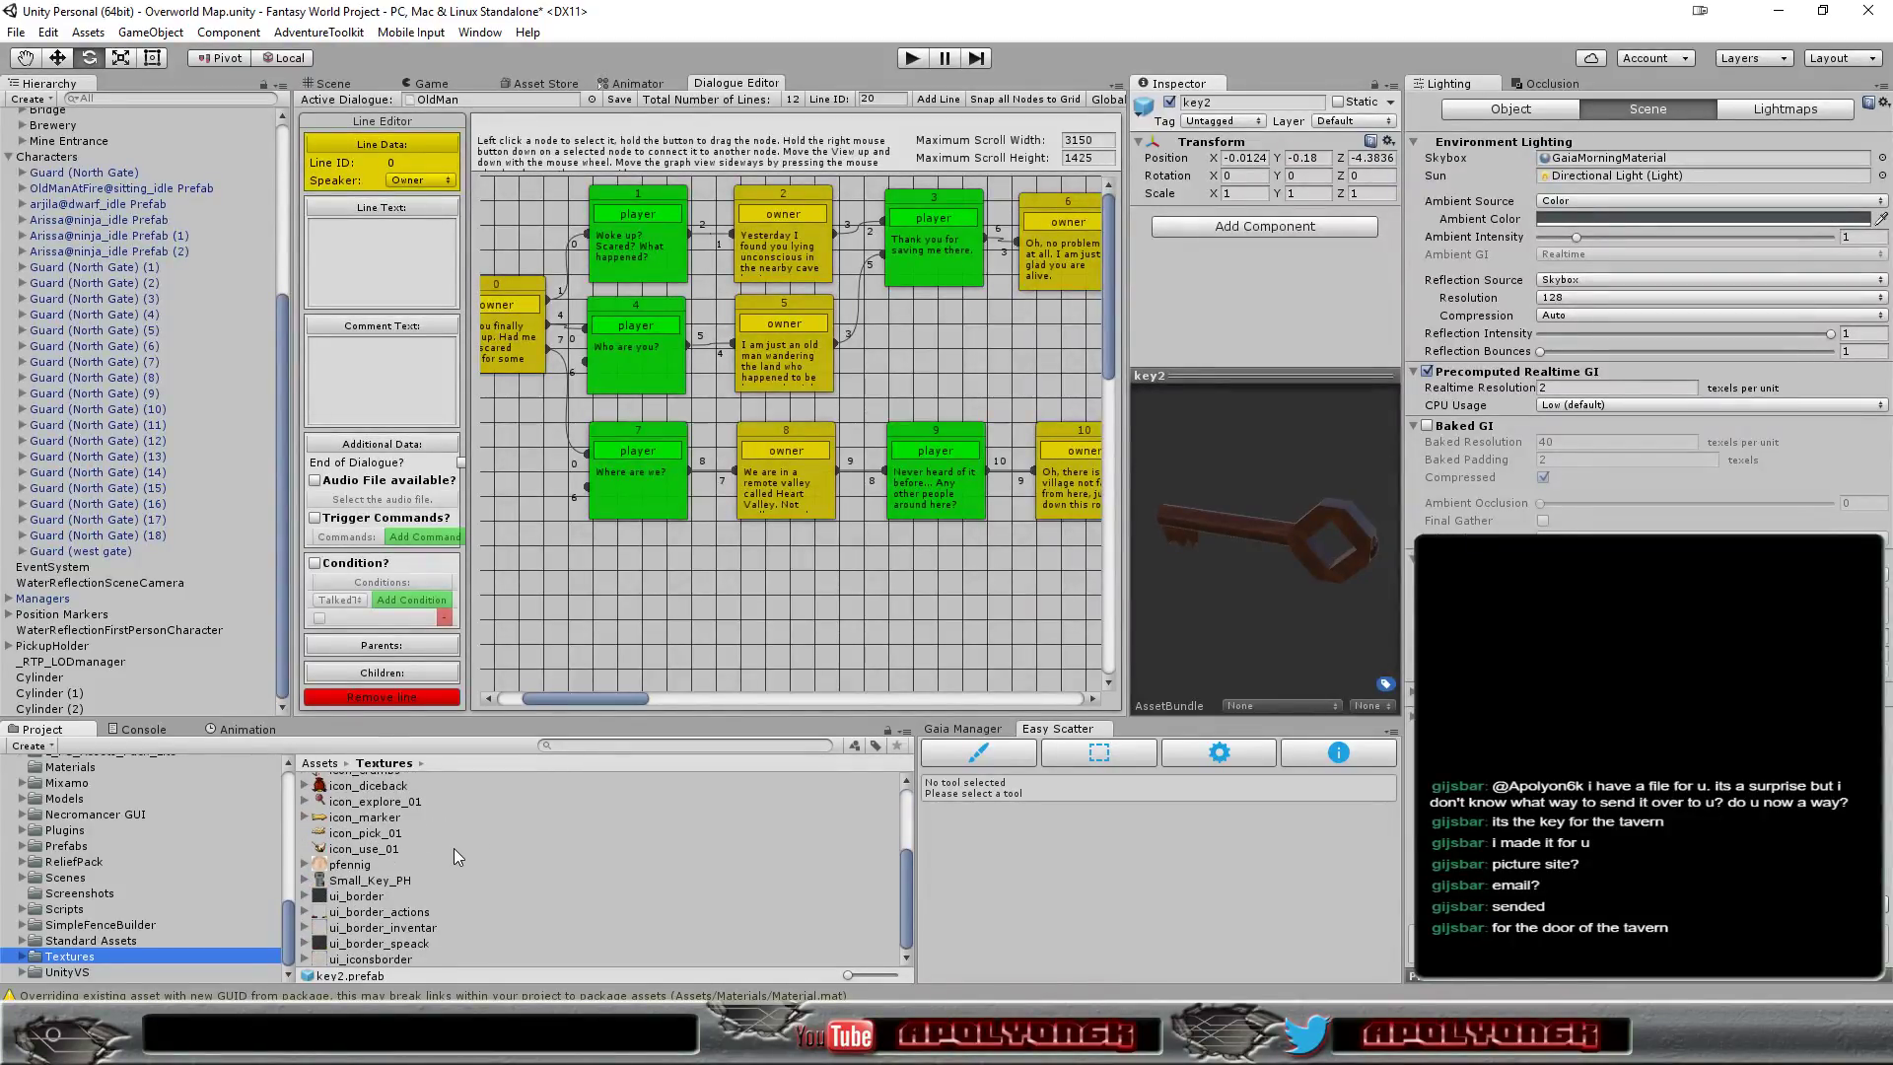
pyautogui.scroll(3, 454, 852)
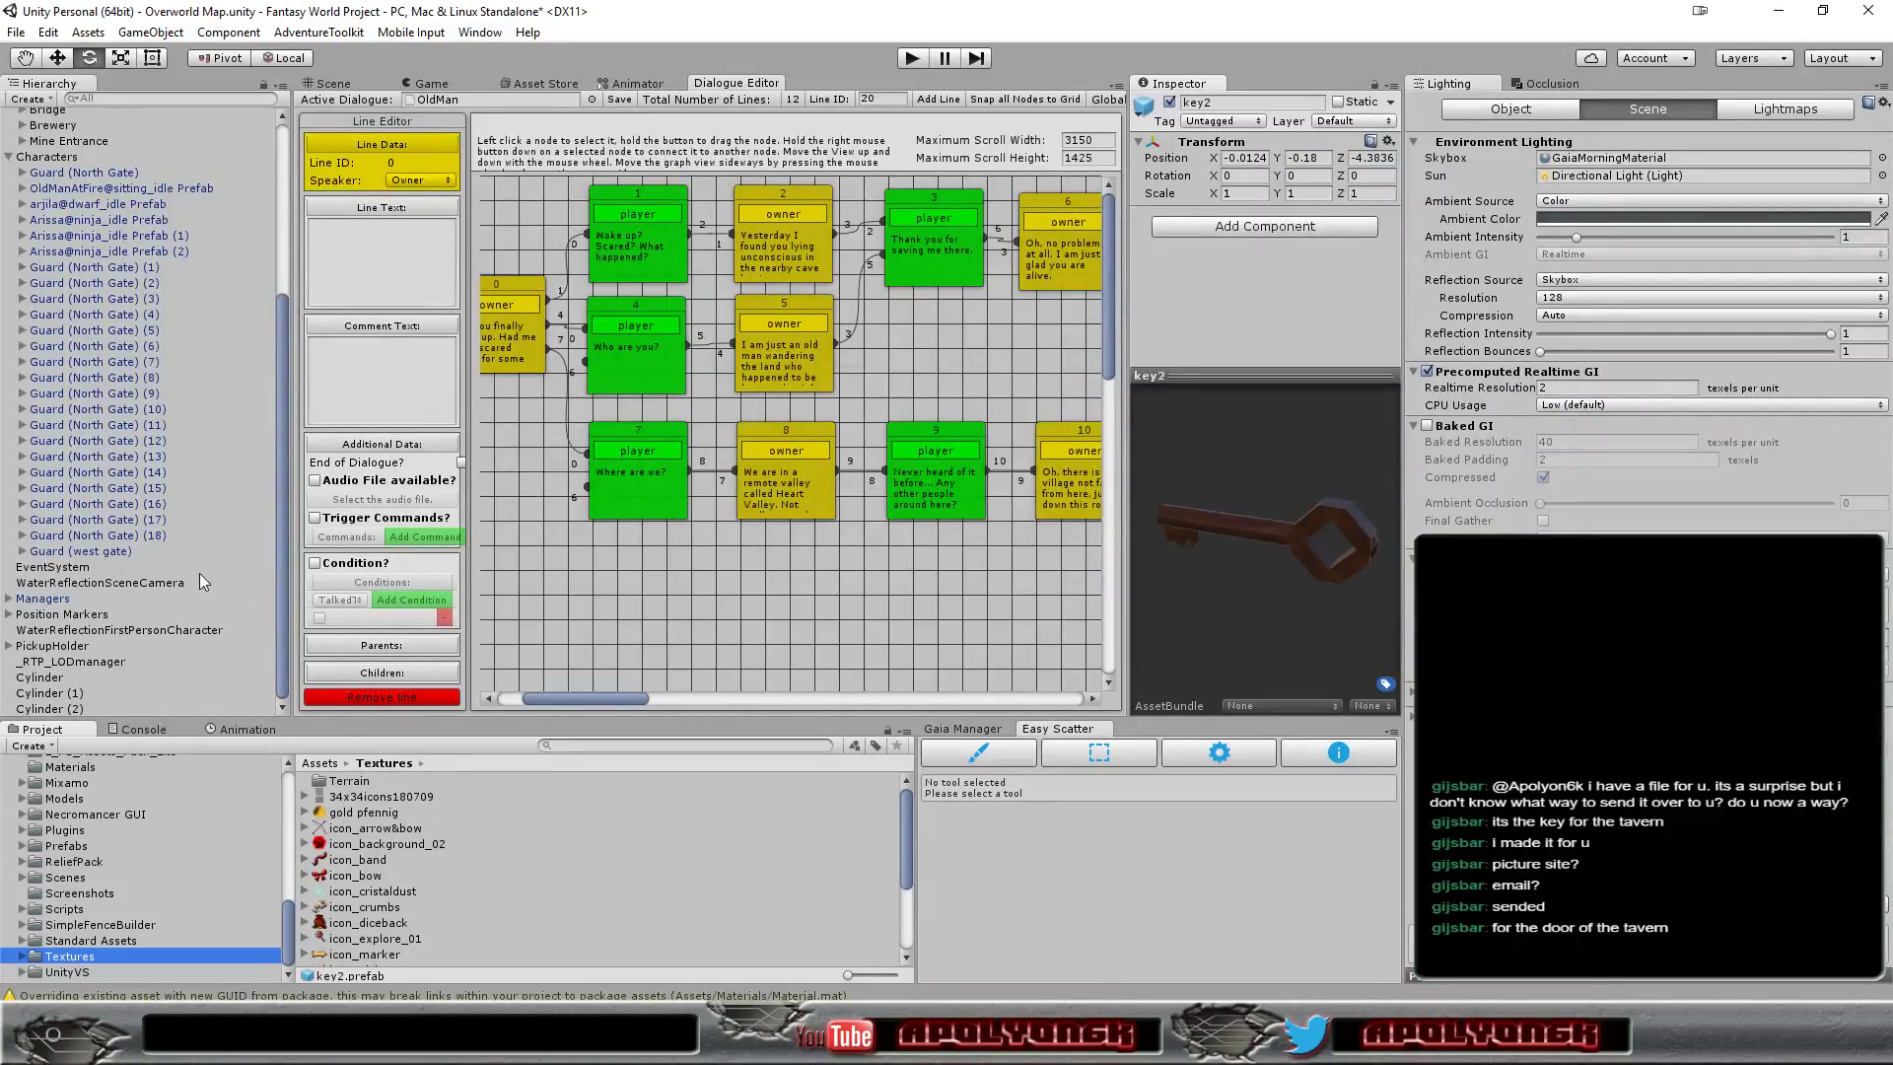
# Switch to the Scene view, collapse Characters, and expand PickupHolder to list GoldKeyPickup and KeyPickup
pyautogui.click(339, 85)
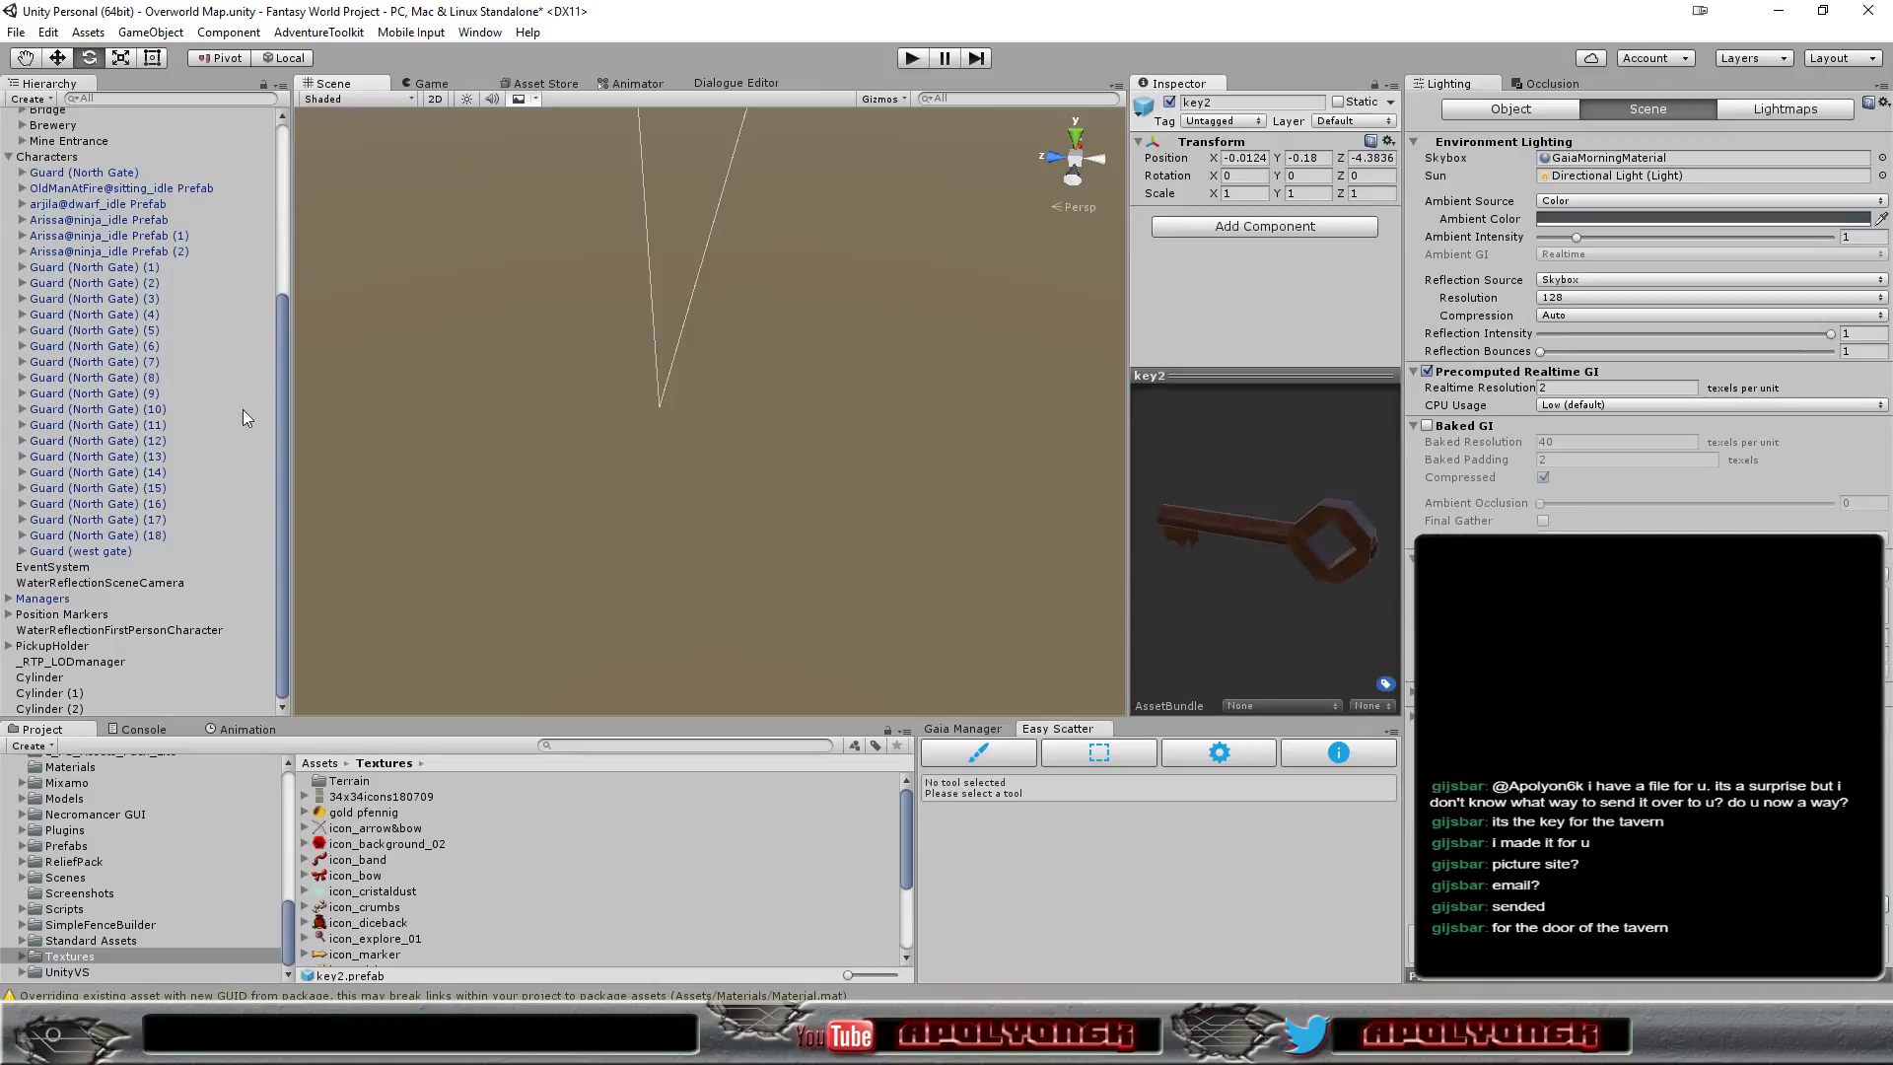
pyautogui.click(9, 158)
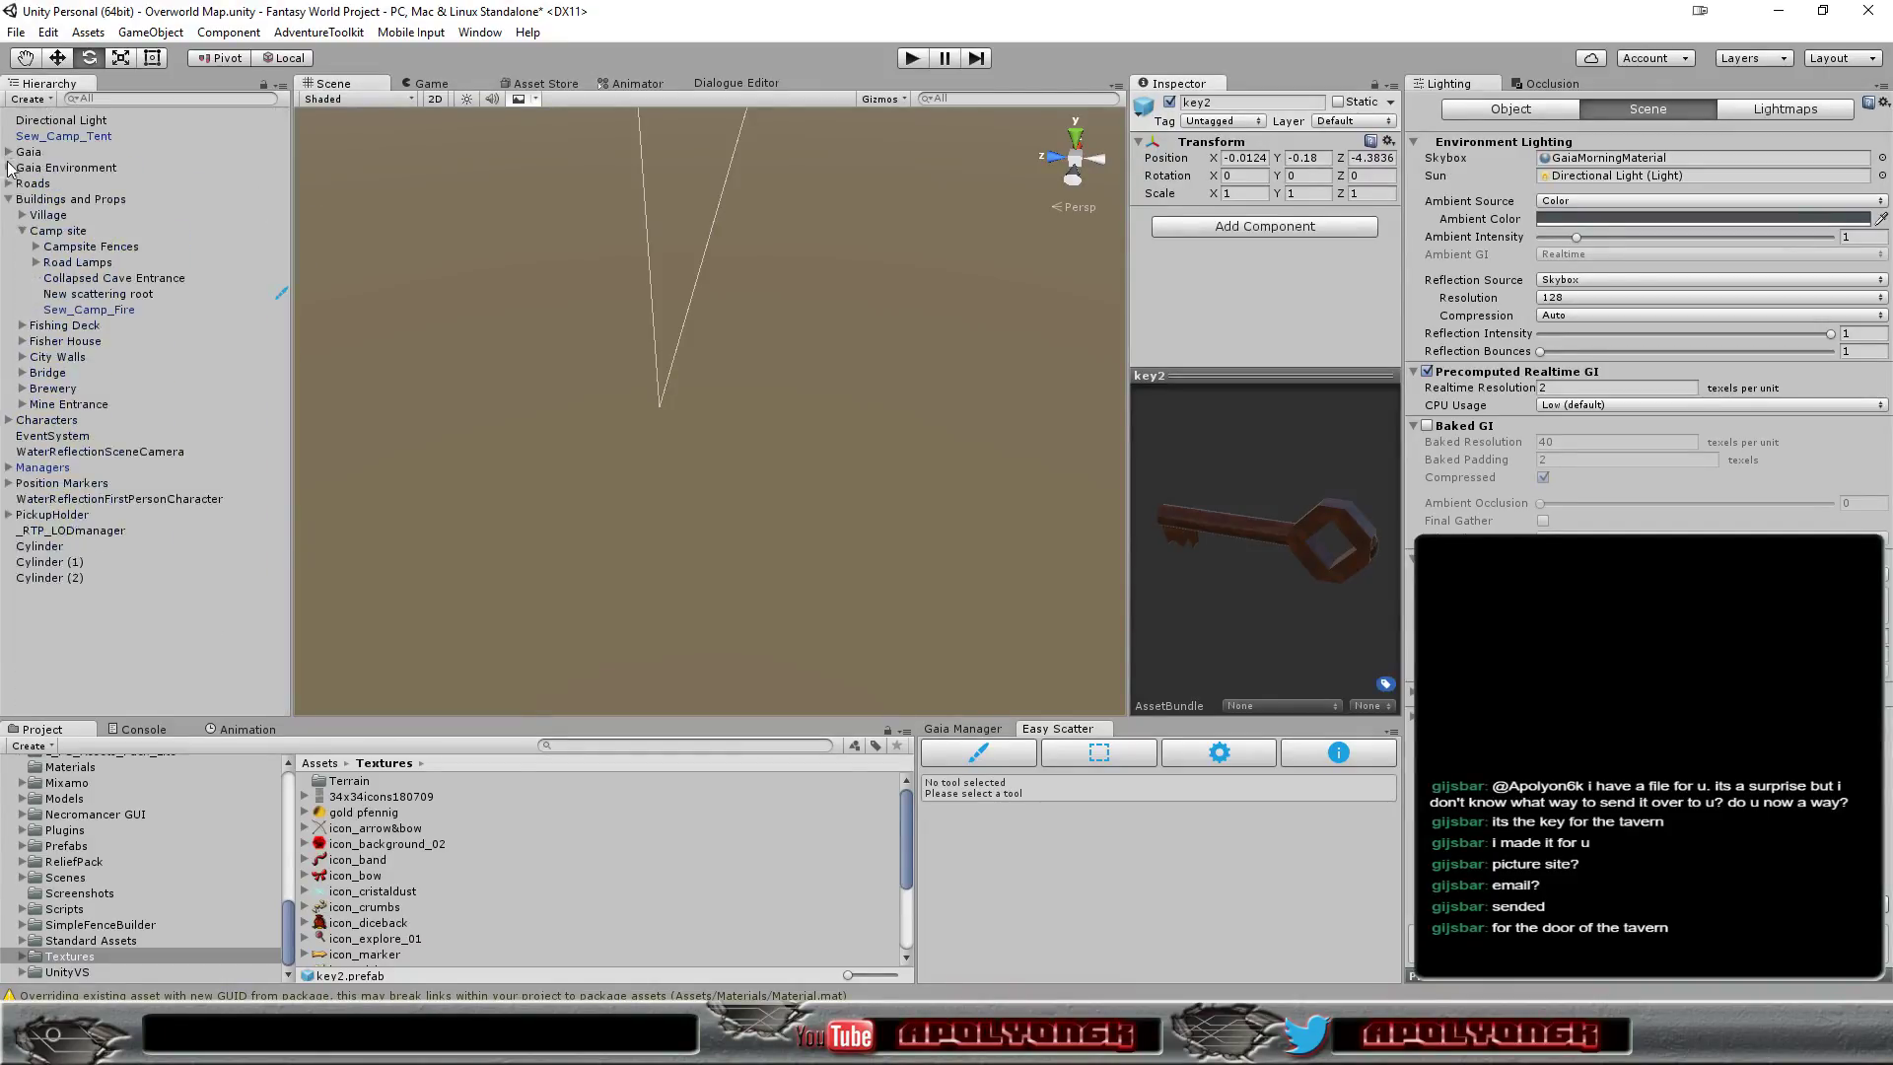
pyautogui.click(9, 515)
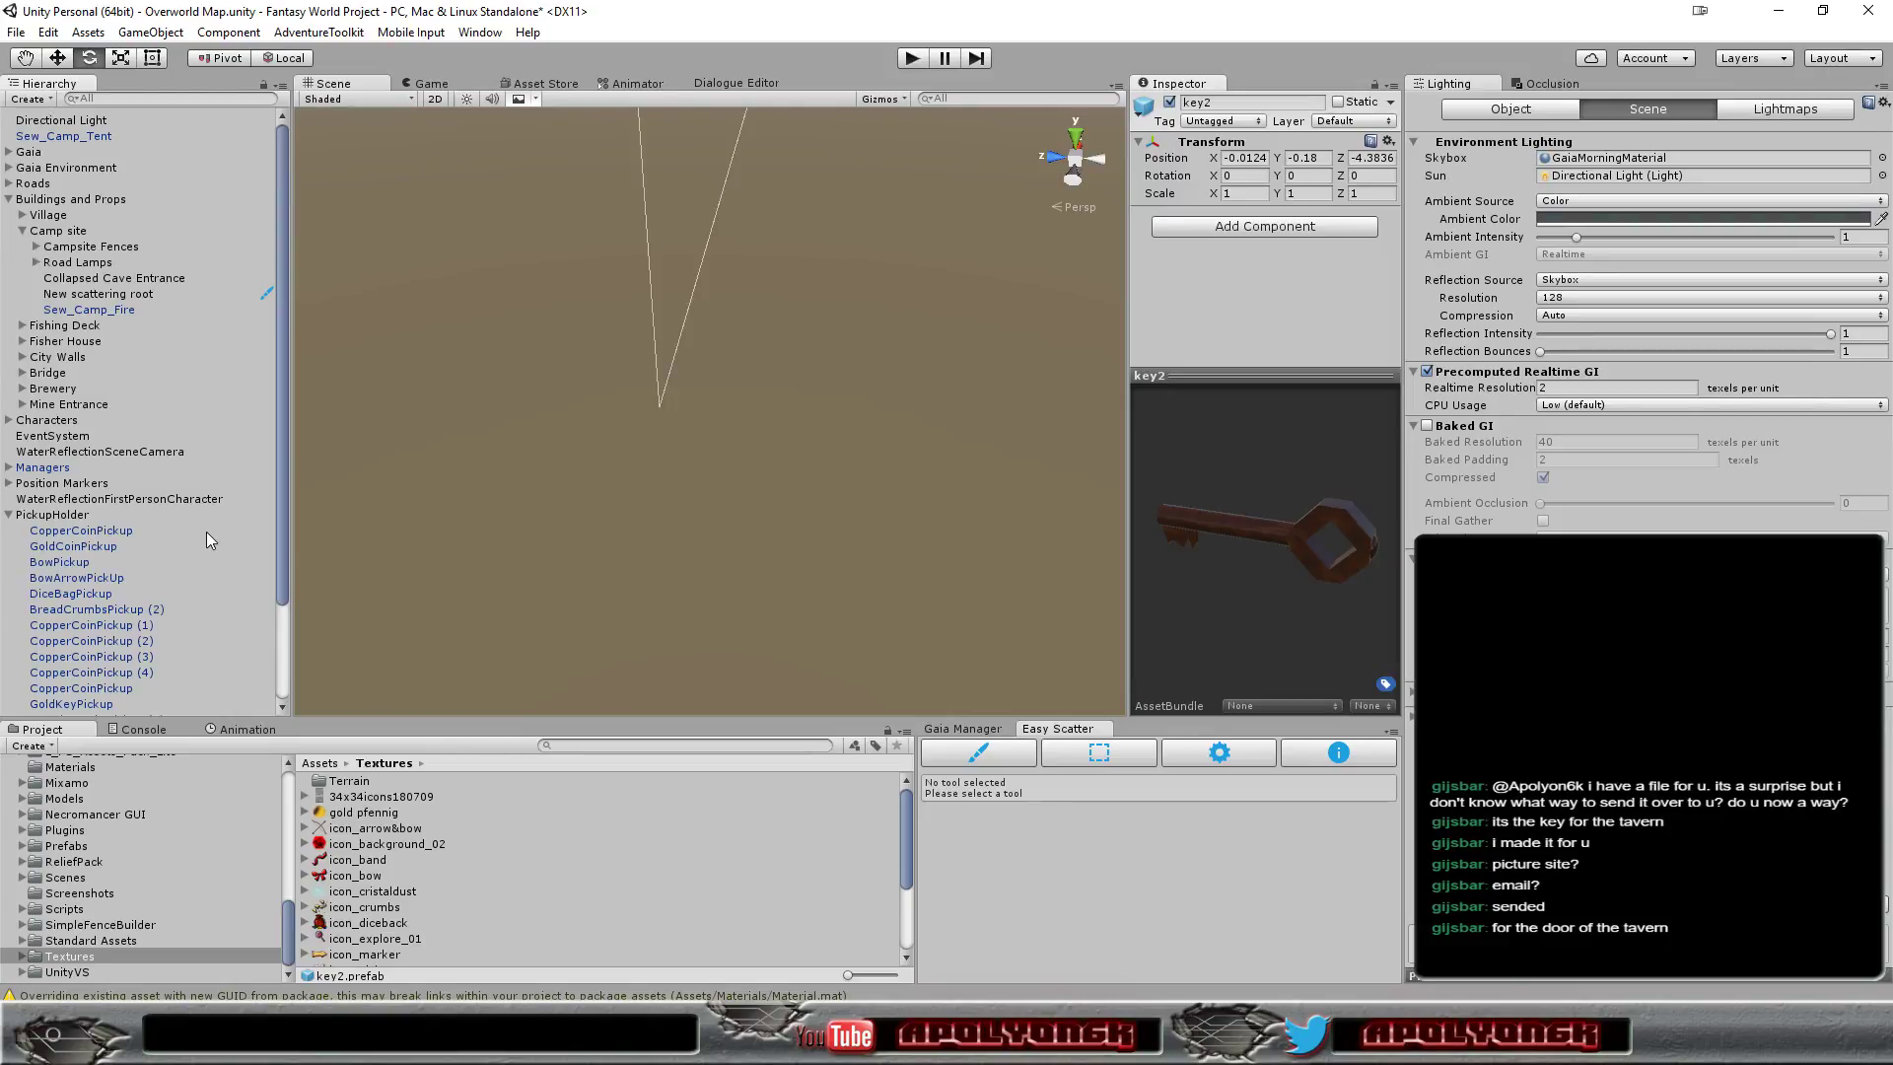
pyautogui.scroll(-3, 205, 540)
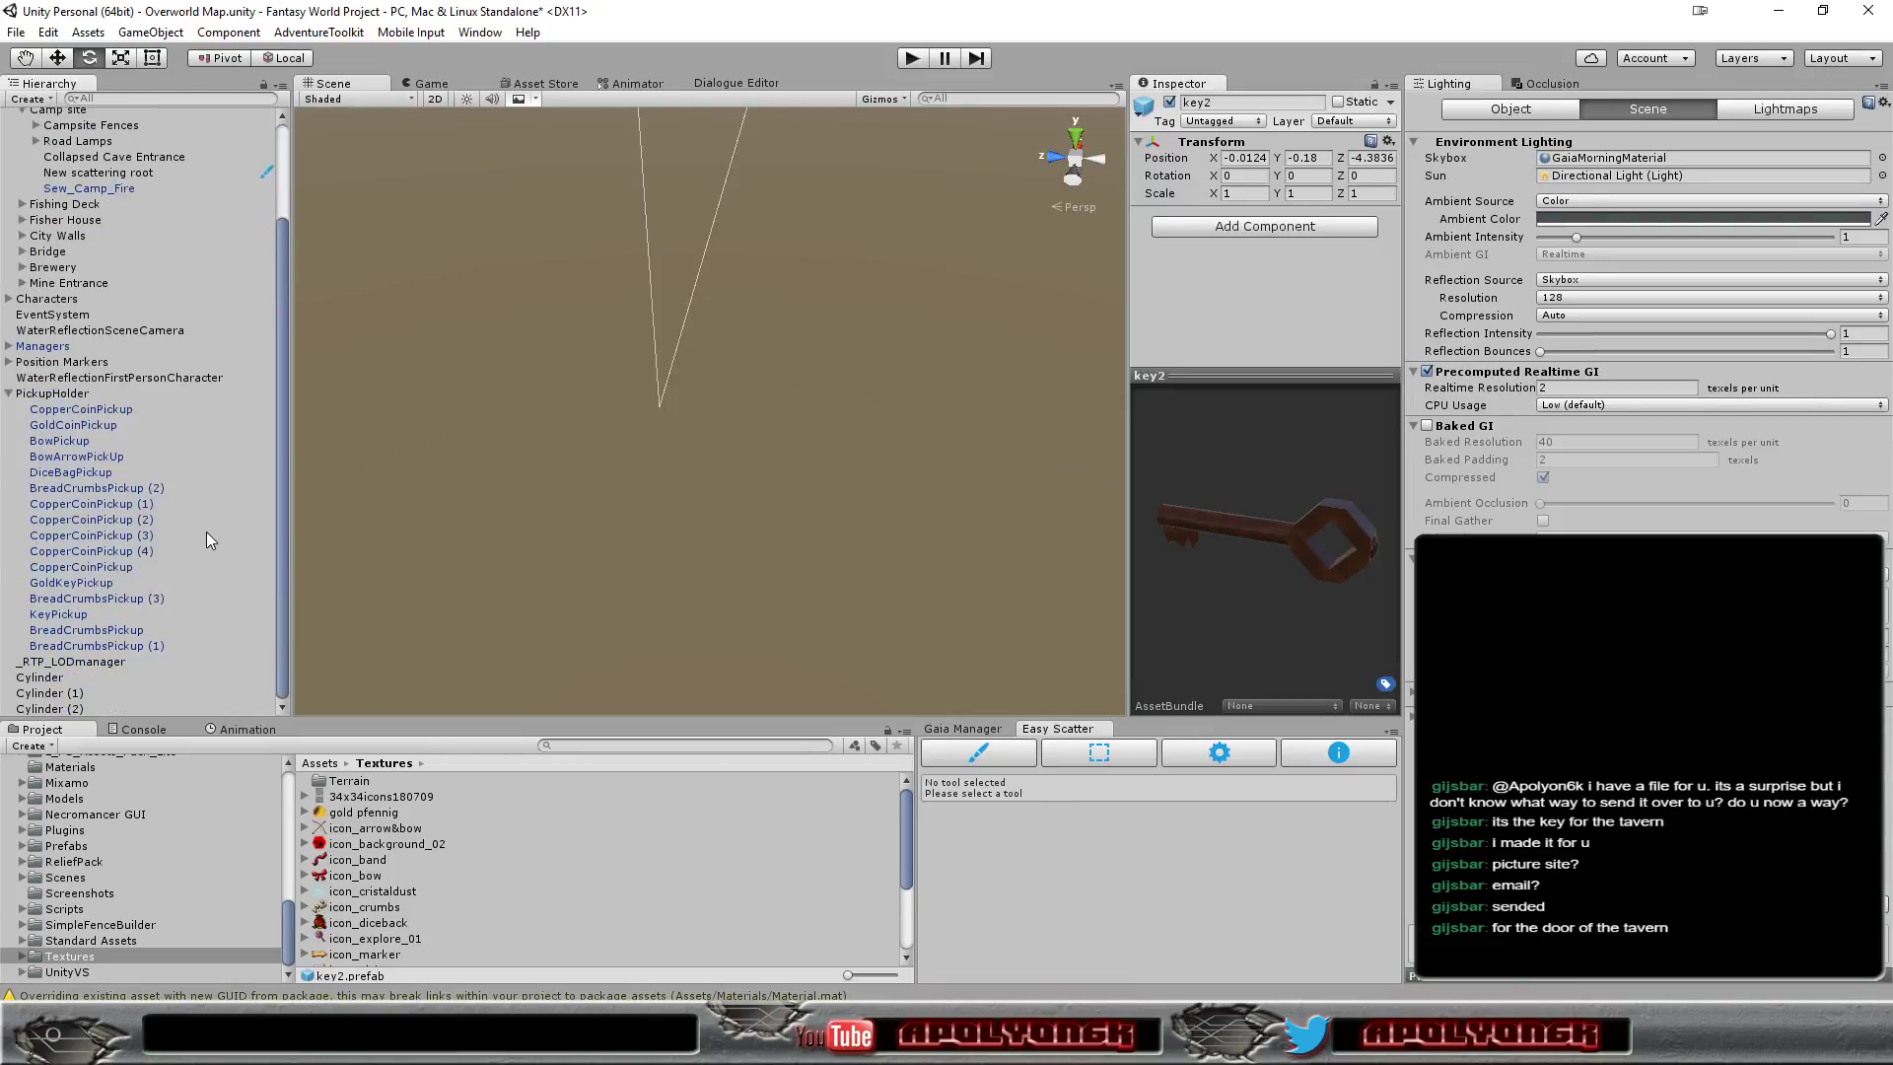
# Select KeyPickup, enlarge the Inspector to show its Cube mesh, Box Collider and Default-Material, and frame it
pyautogui.click(85, 568)
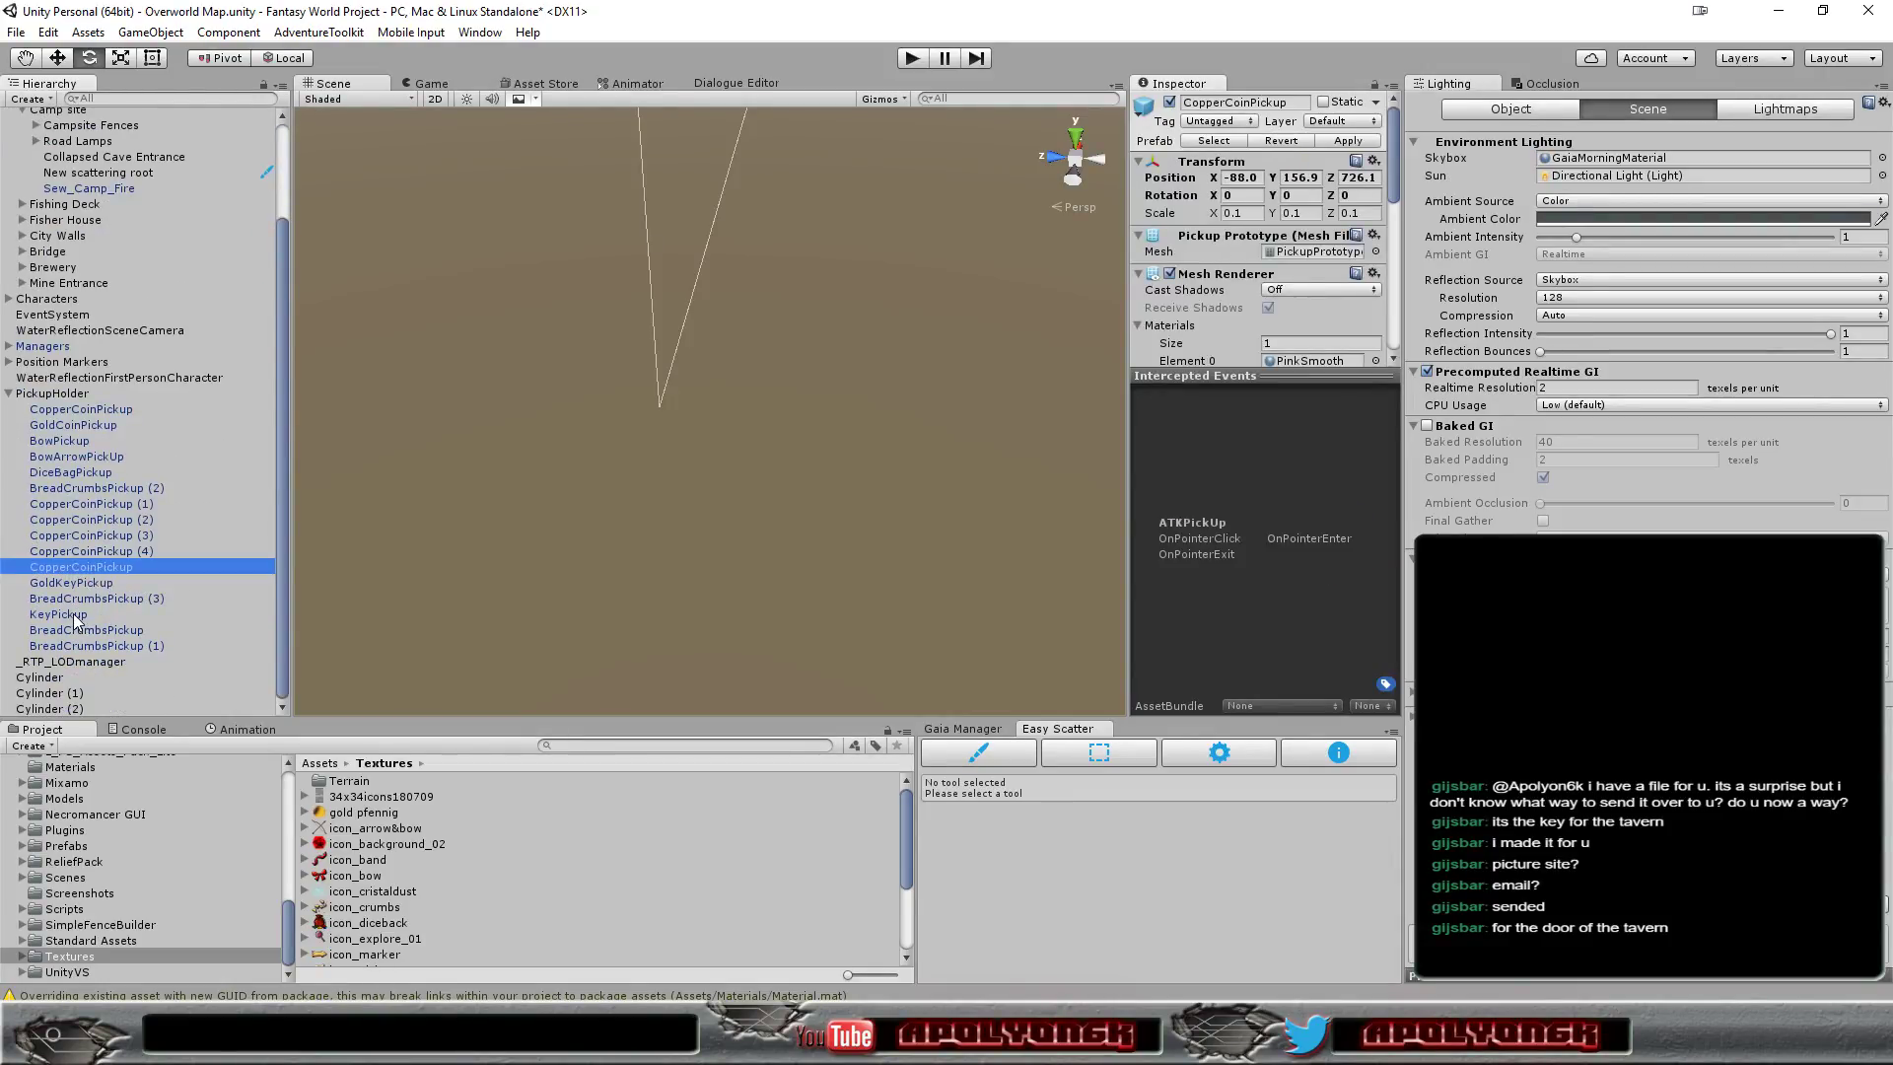
pyautogui.click(73, 614)
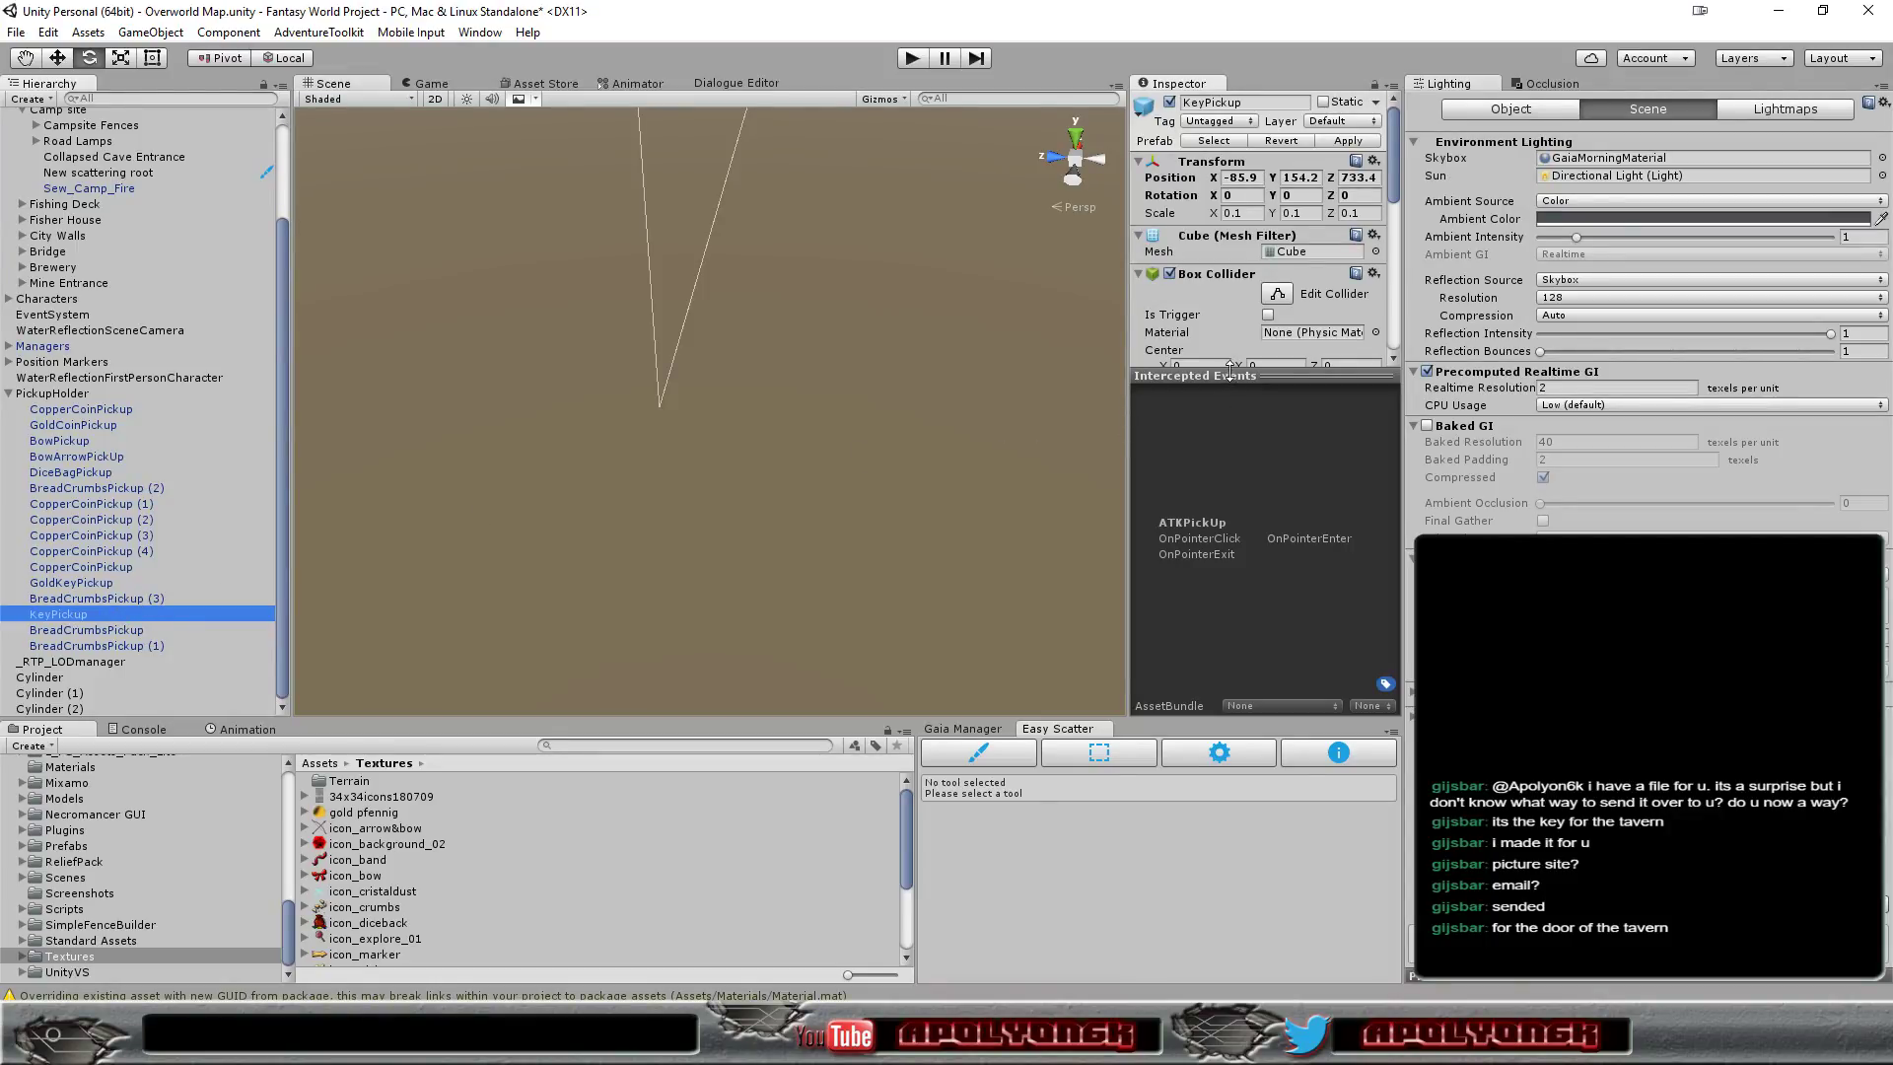
pyautogui.moveTo(1231, 369); pyautogui.dragTo(1253, 653)
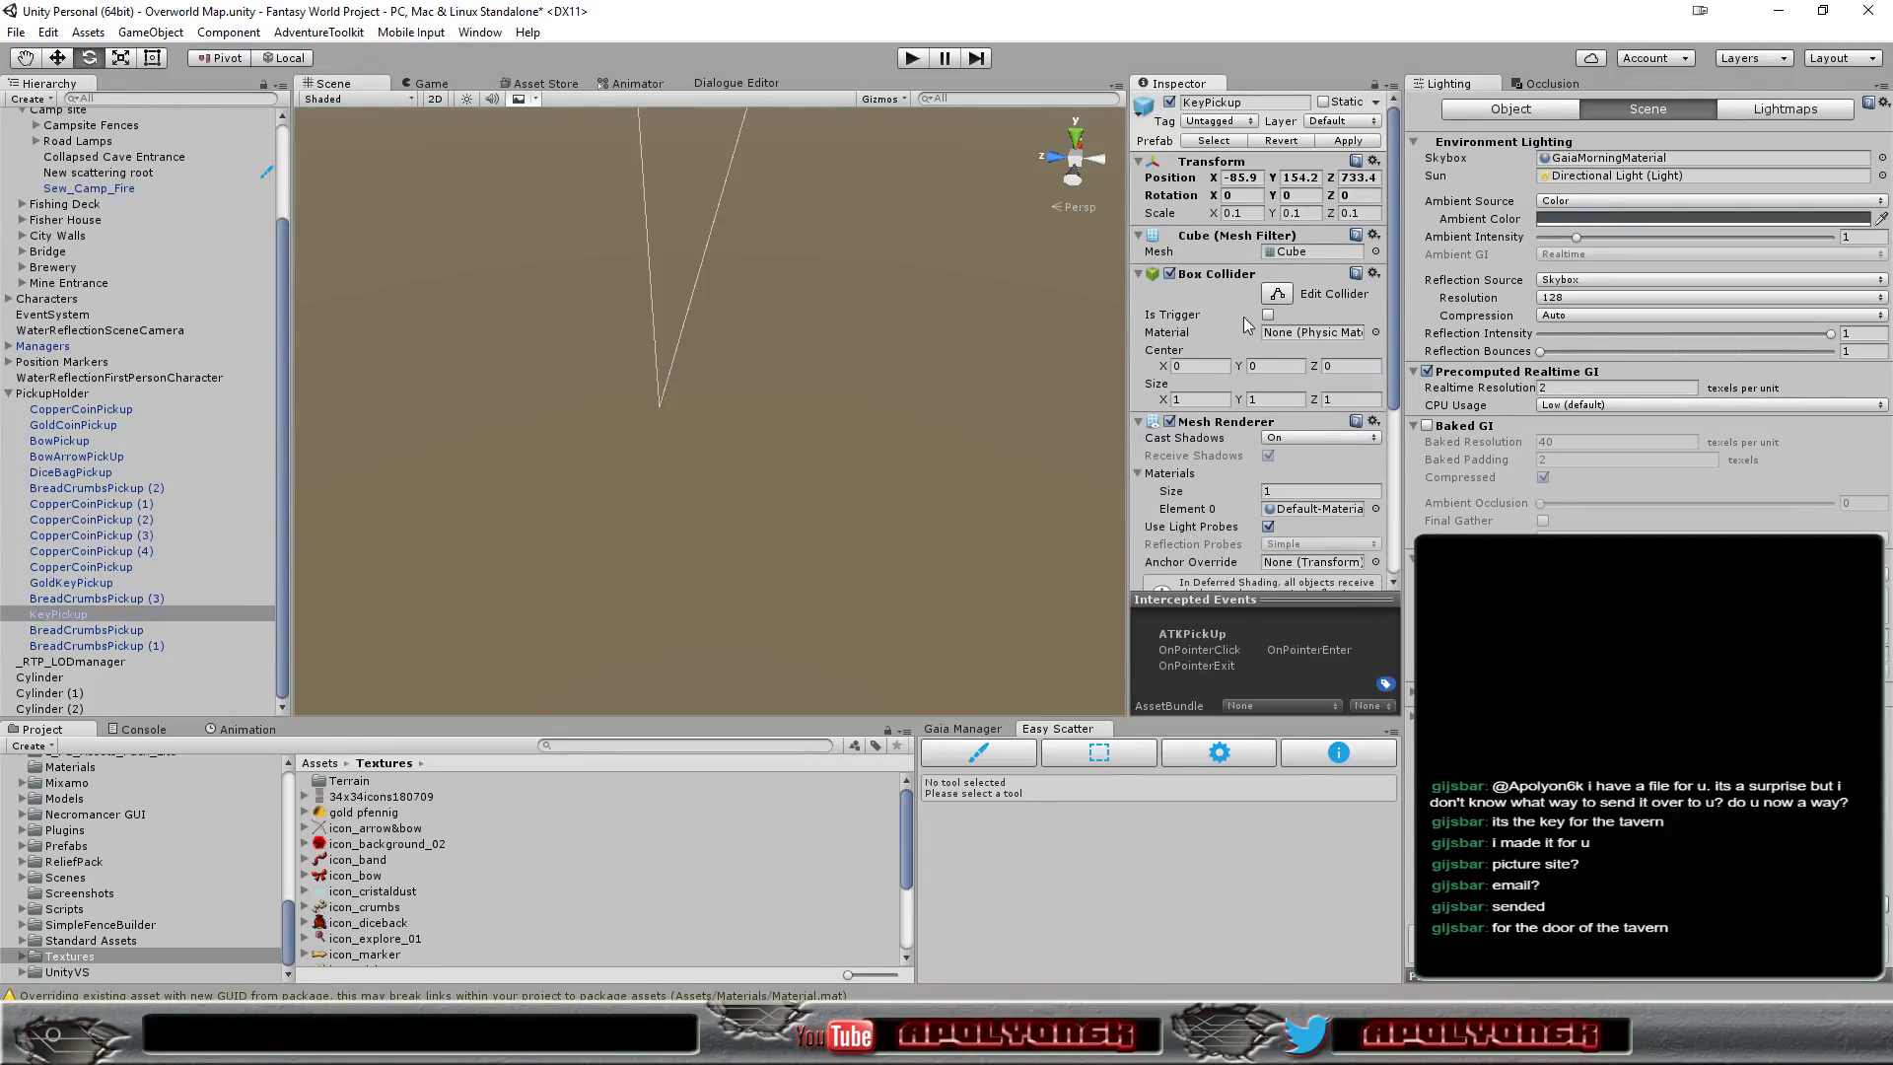
pyautogui.click(1289, 252)
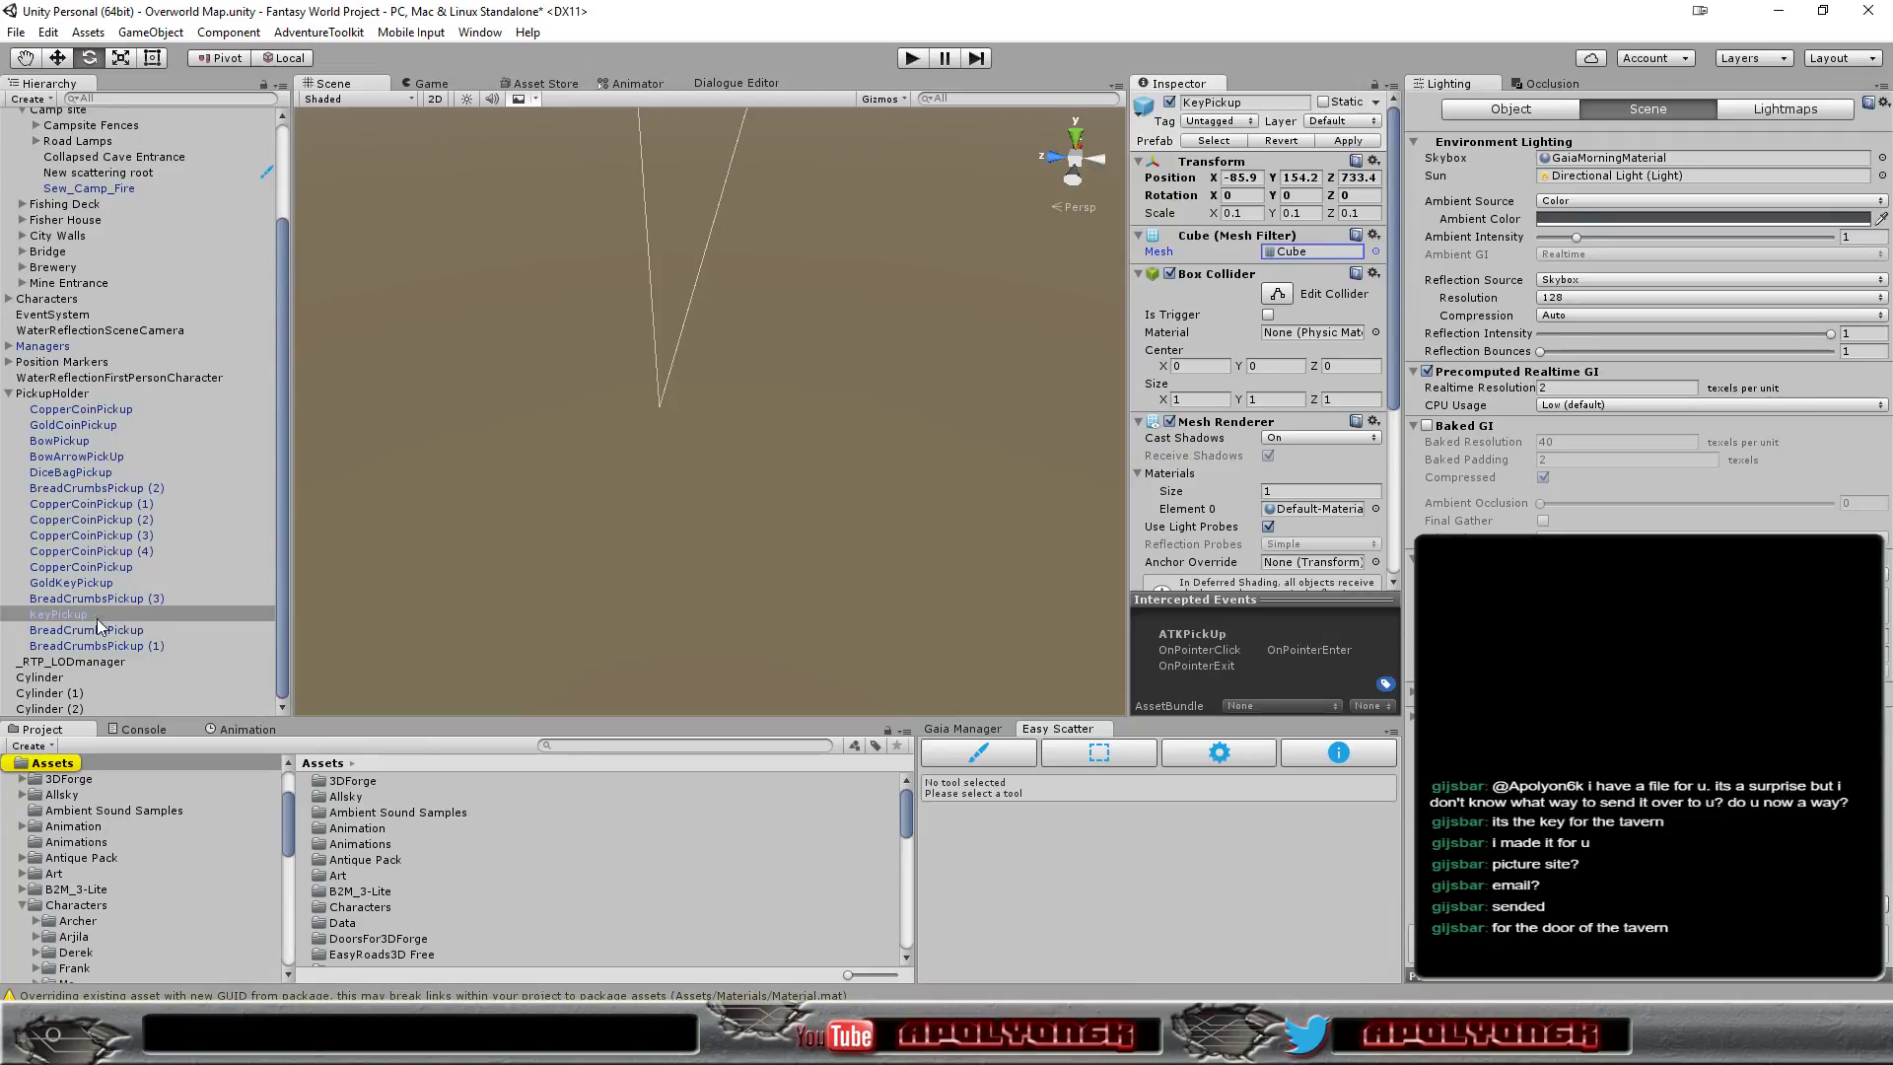
pyautogui.click(57, 615)
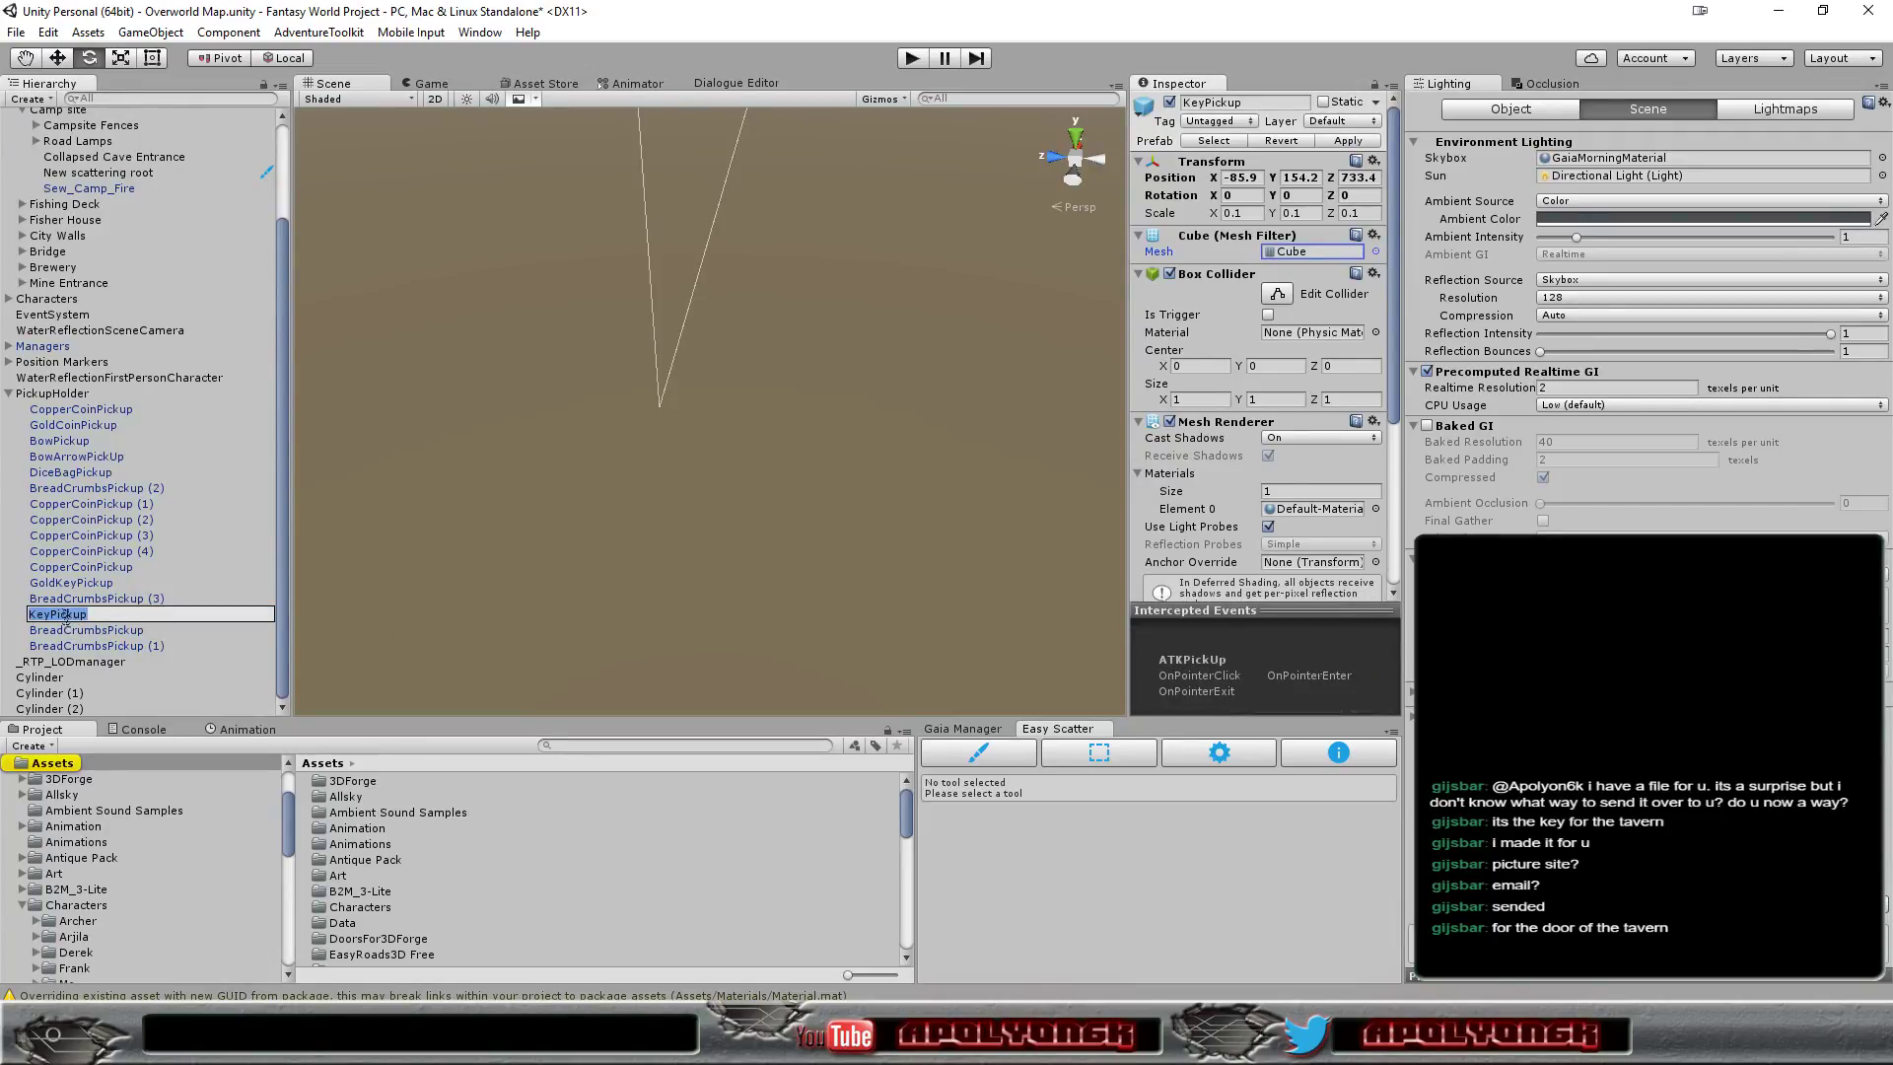
pyautogui.doubleClick(59, 616)
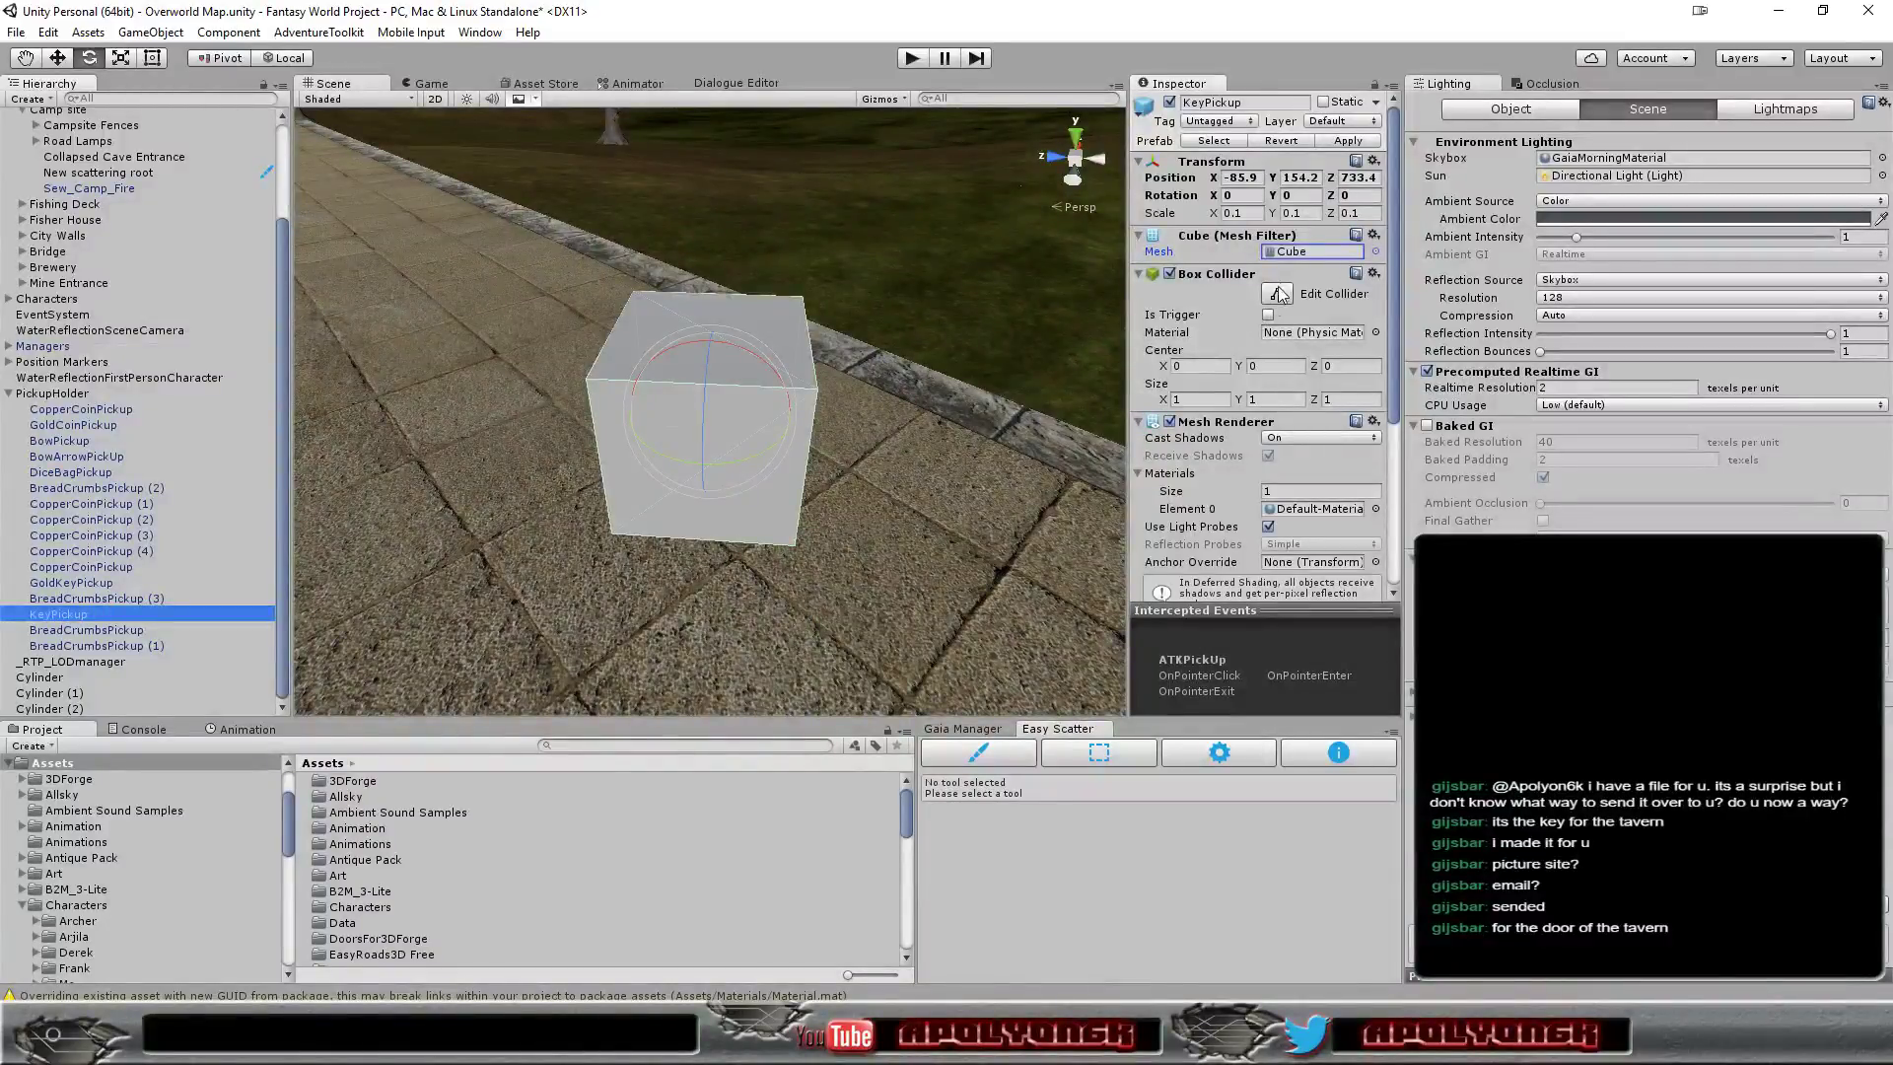
# Browse the Select Mesh window from KeyPickup's Mesh Filter for a replacement for the Cube mesh
pyautogui.click(1312, 252)
pyautogui.click(1376, 252)
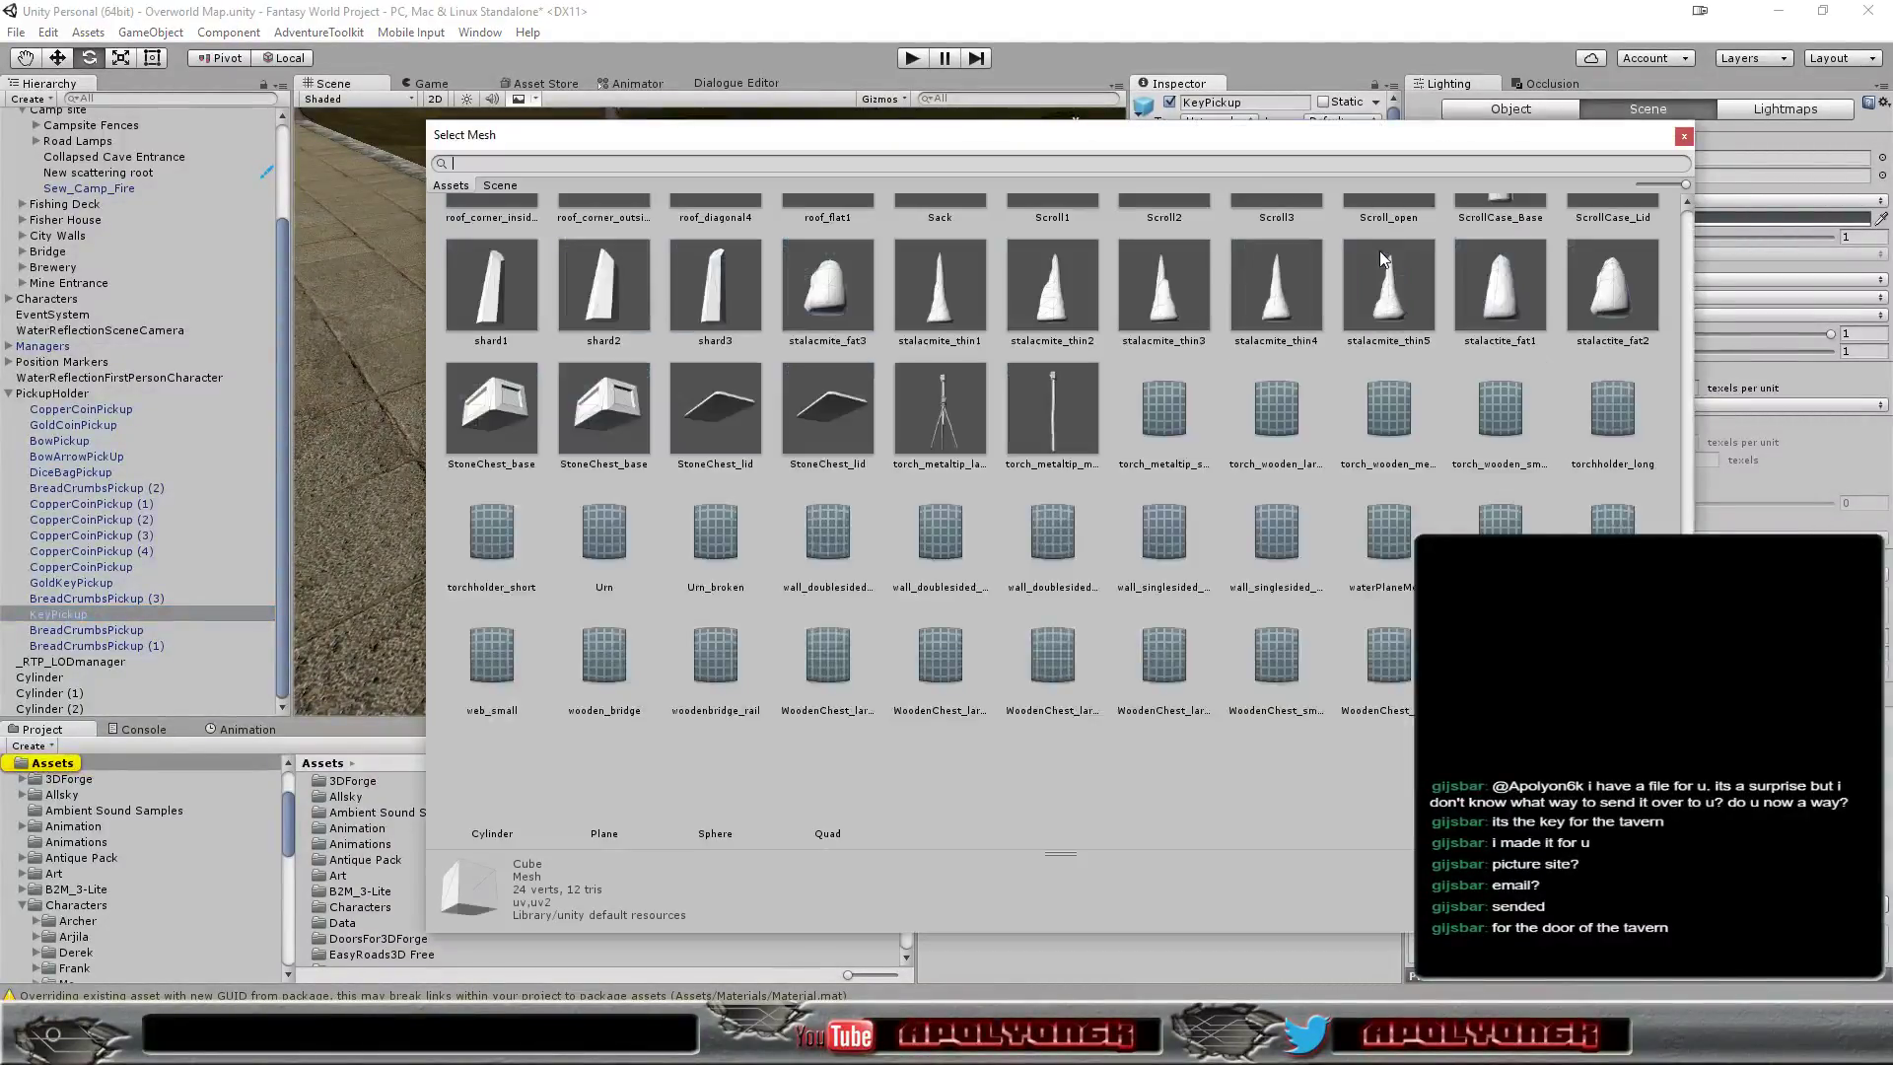
pyautogui.scroll(3, 1245, 783)
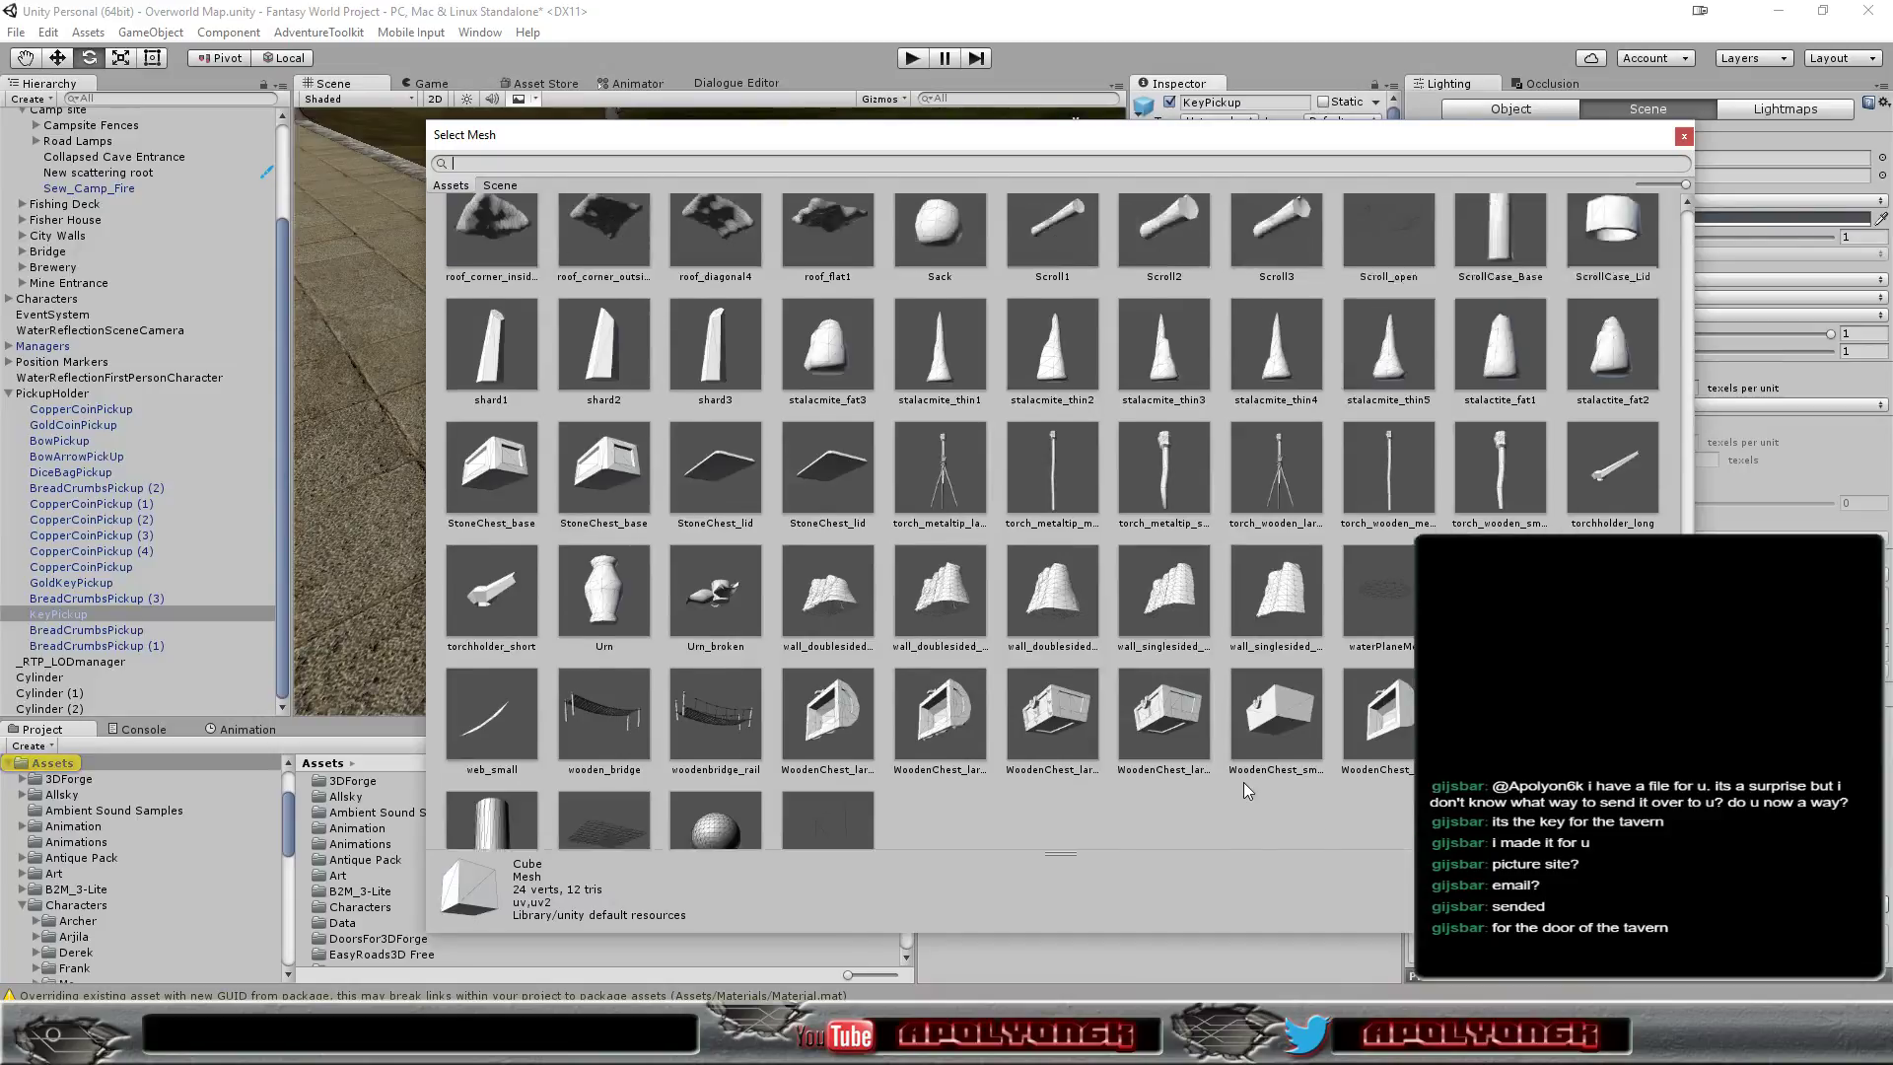
pyautogui.scroll(3, 1244, 783)
pyautogui.scroll(3, 1245, 783)
pyautogui.scroll(3, 1244, 783)
pyautogui.scroll(3, 1244, 783)
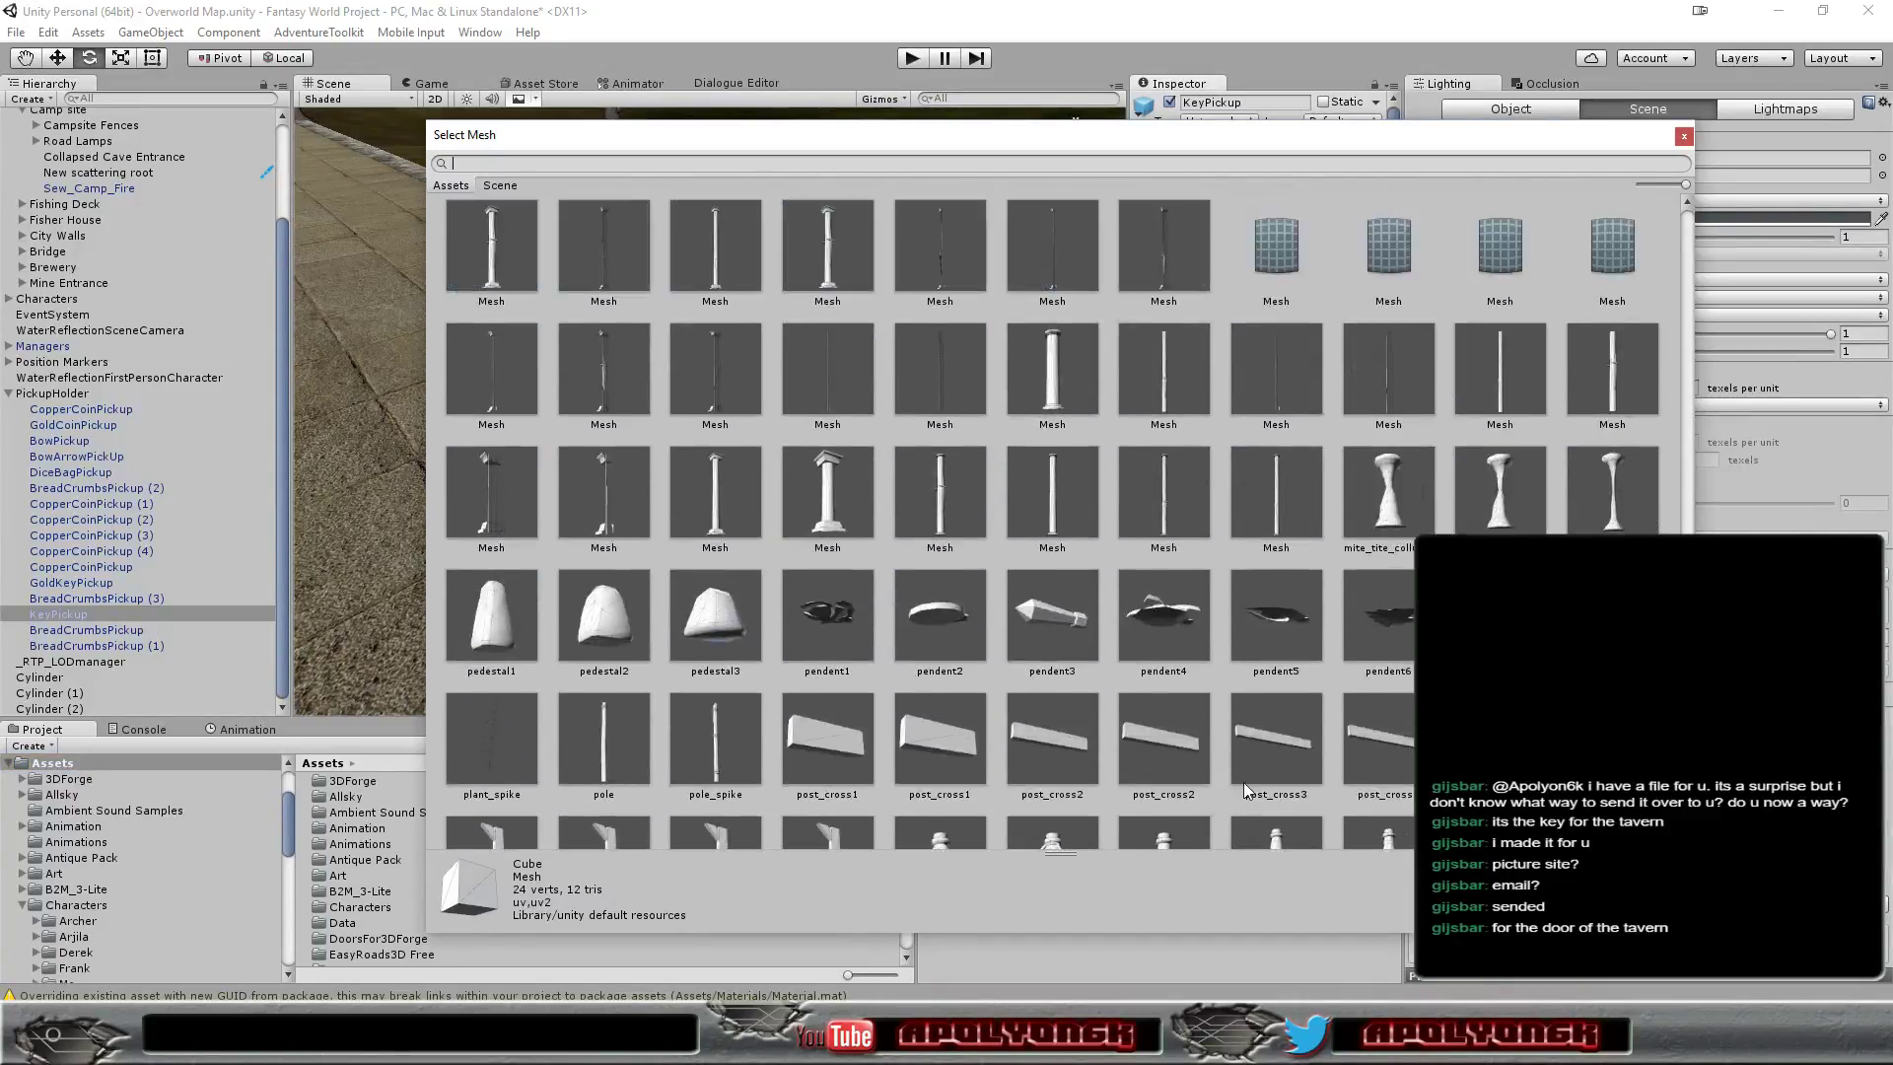
pyautogui.scroll(3, 1245, 783)
pyautogui.scroll(3, 1243, 781)
pyautogui.scroll(3, 1242, 779)
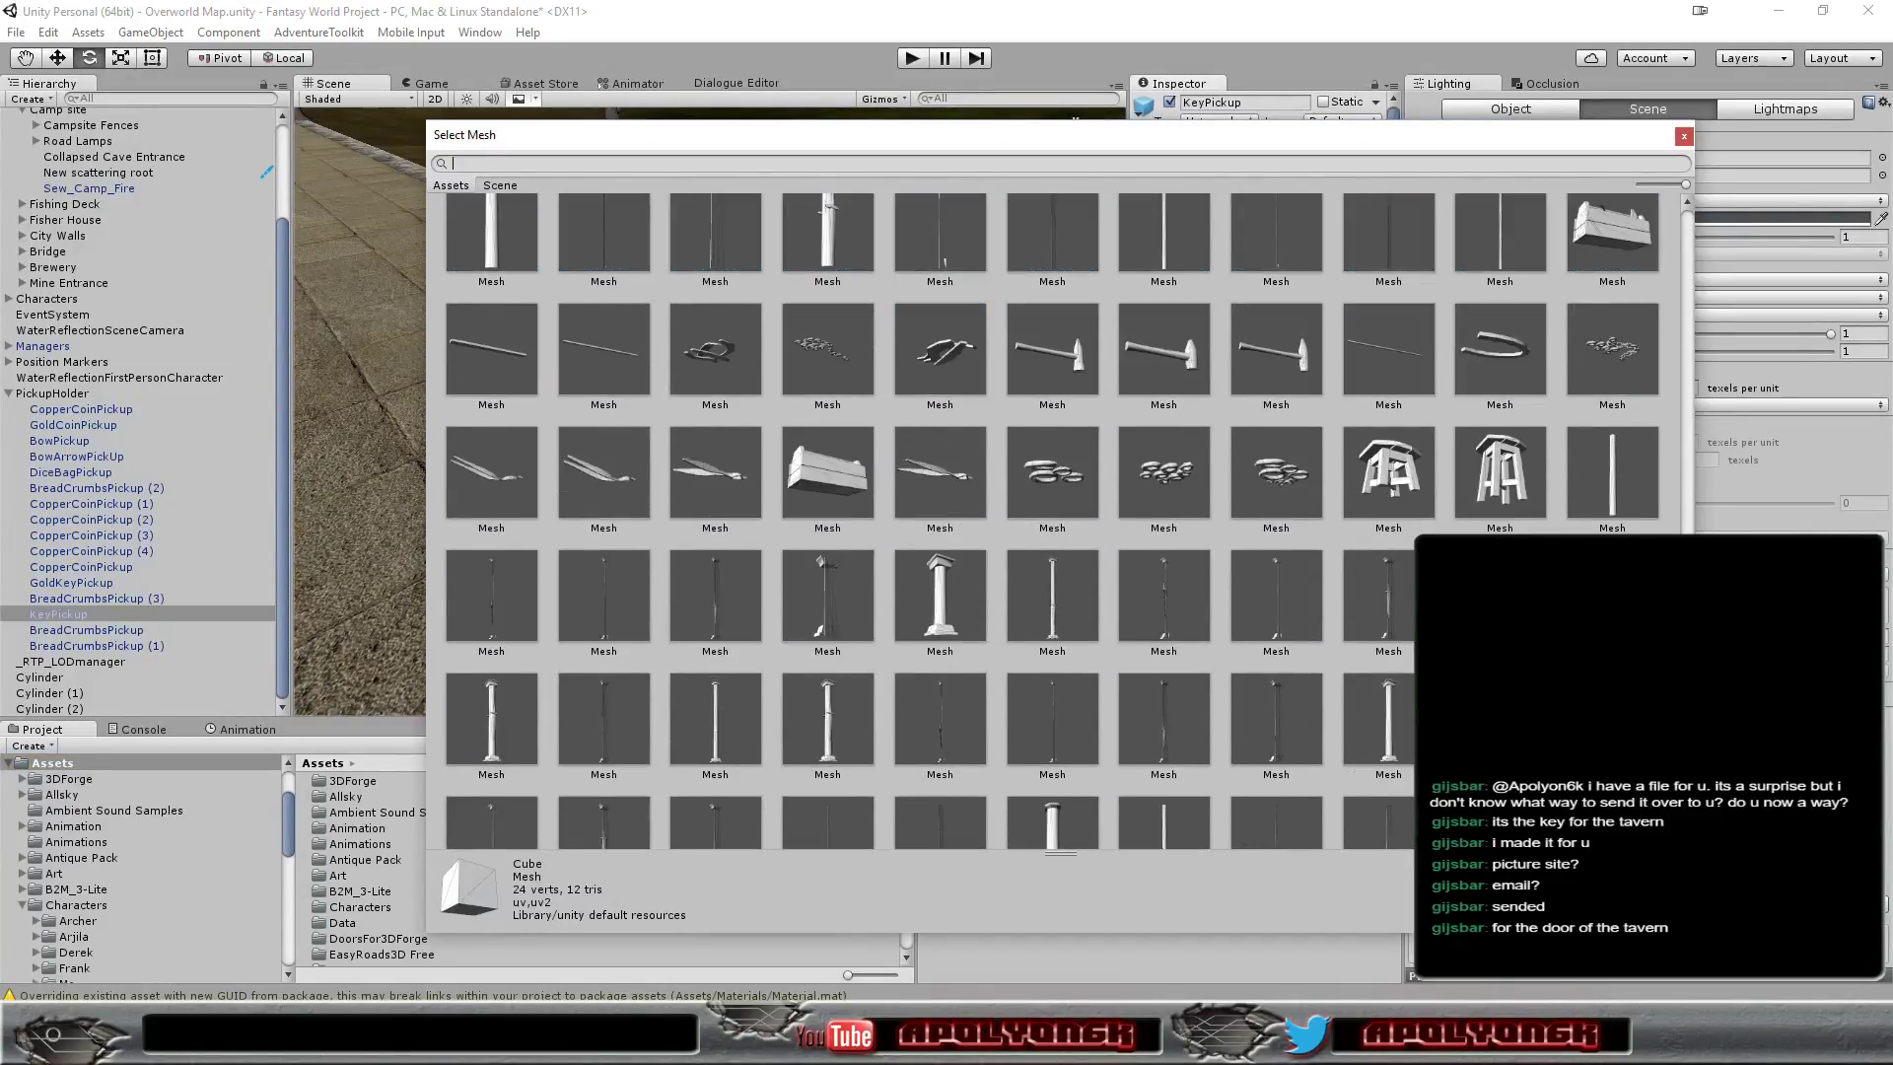
pyautogui.scroll(5, 1403, 770)
pyautogui.scroll(5, 1403, 769)
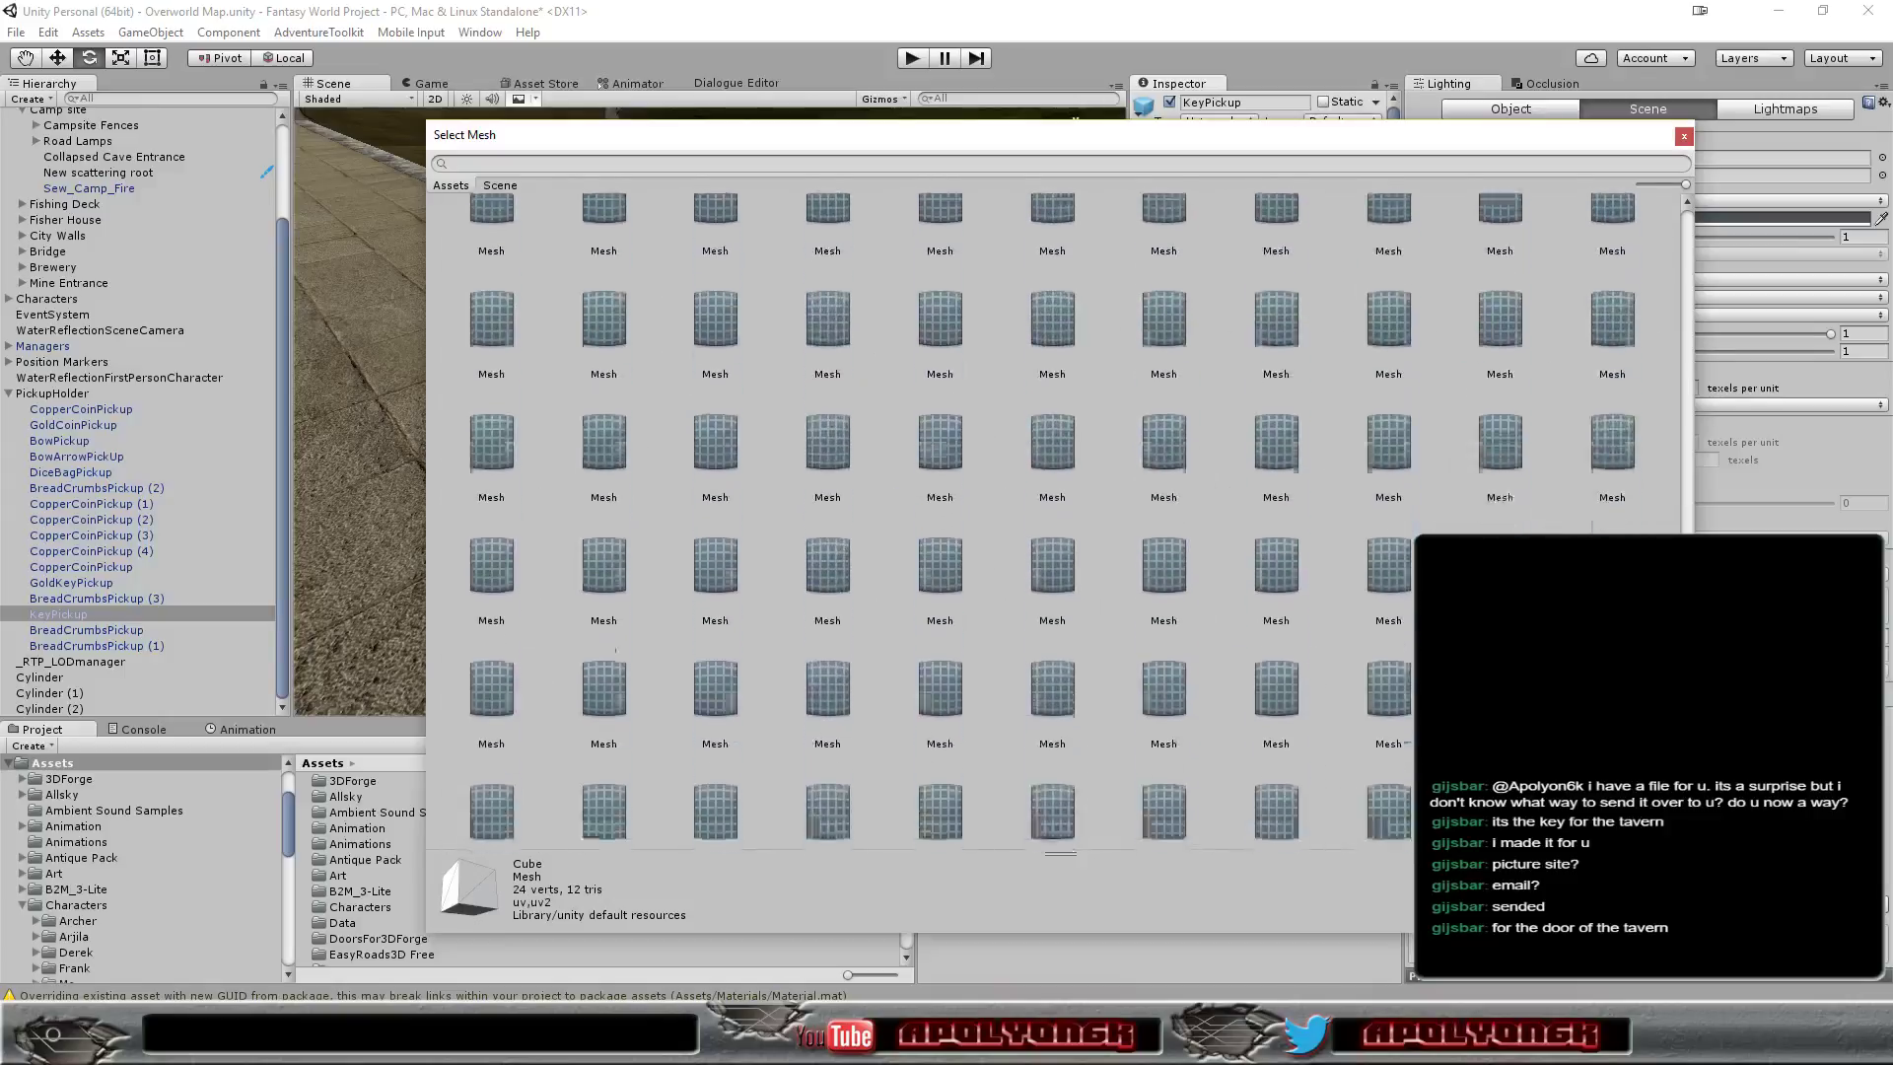
pyautogui.moveTo(1687, 439)
pyautogui.mouseDown()
pyautogui.moveTo(1689, 454)
pyautogui.moveTo(1643, 217)
pyautogui.mouseUp()
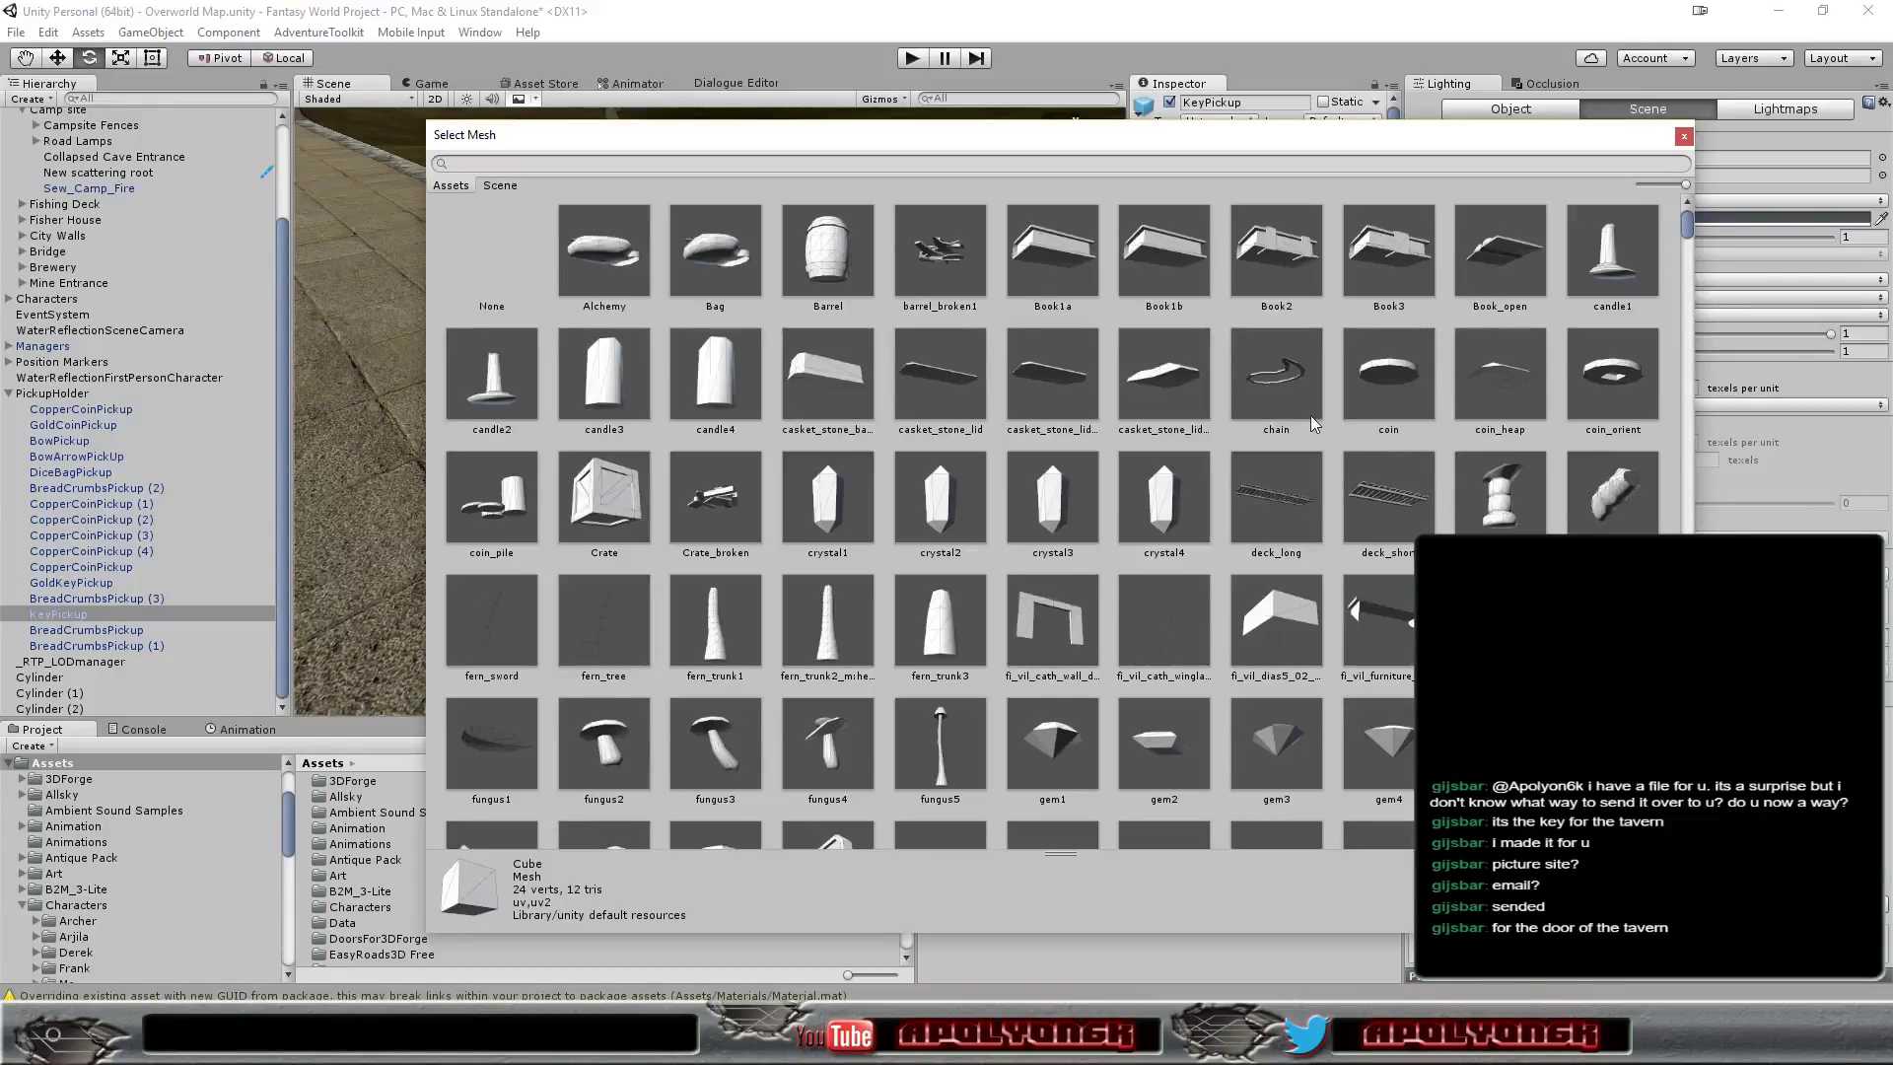
pyautogui.scroll(-3, 1251, 400)
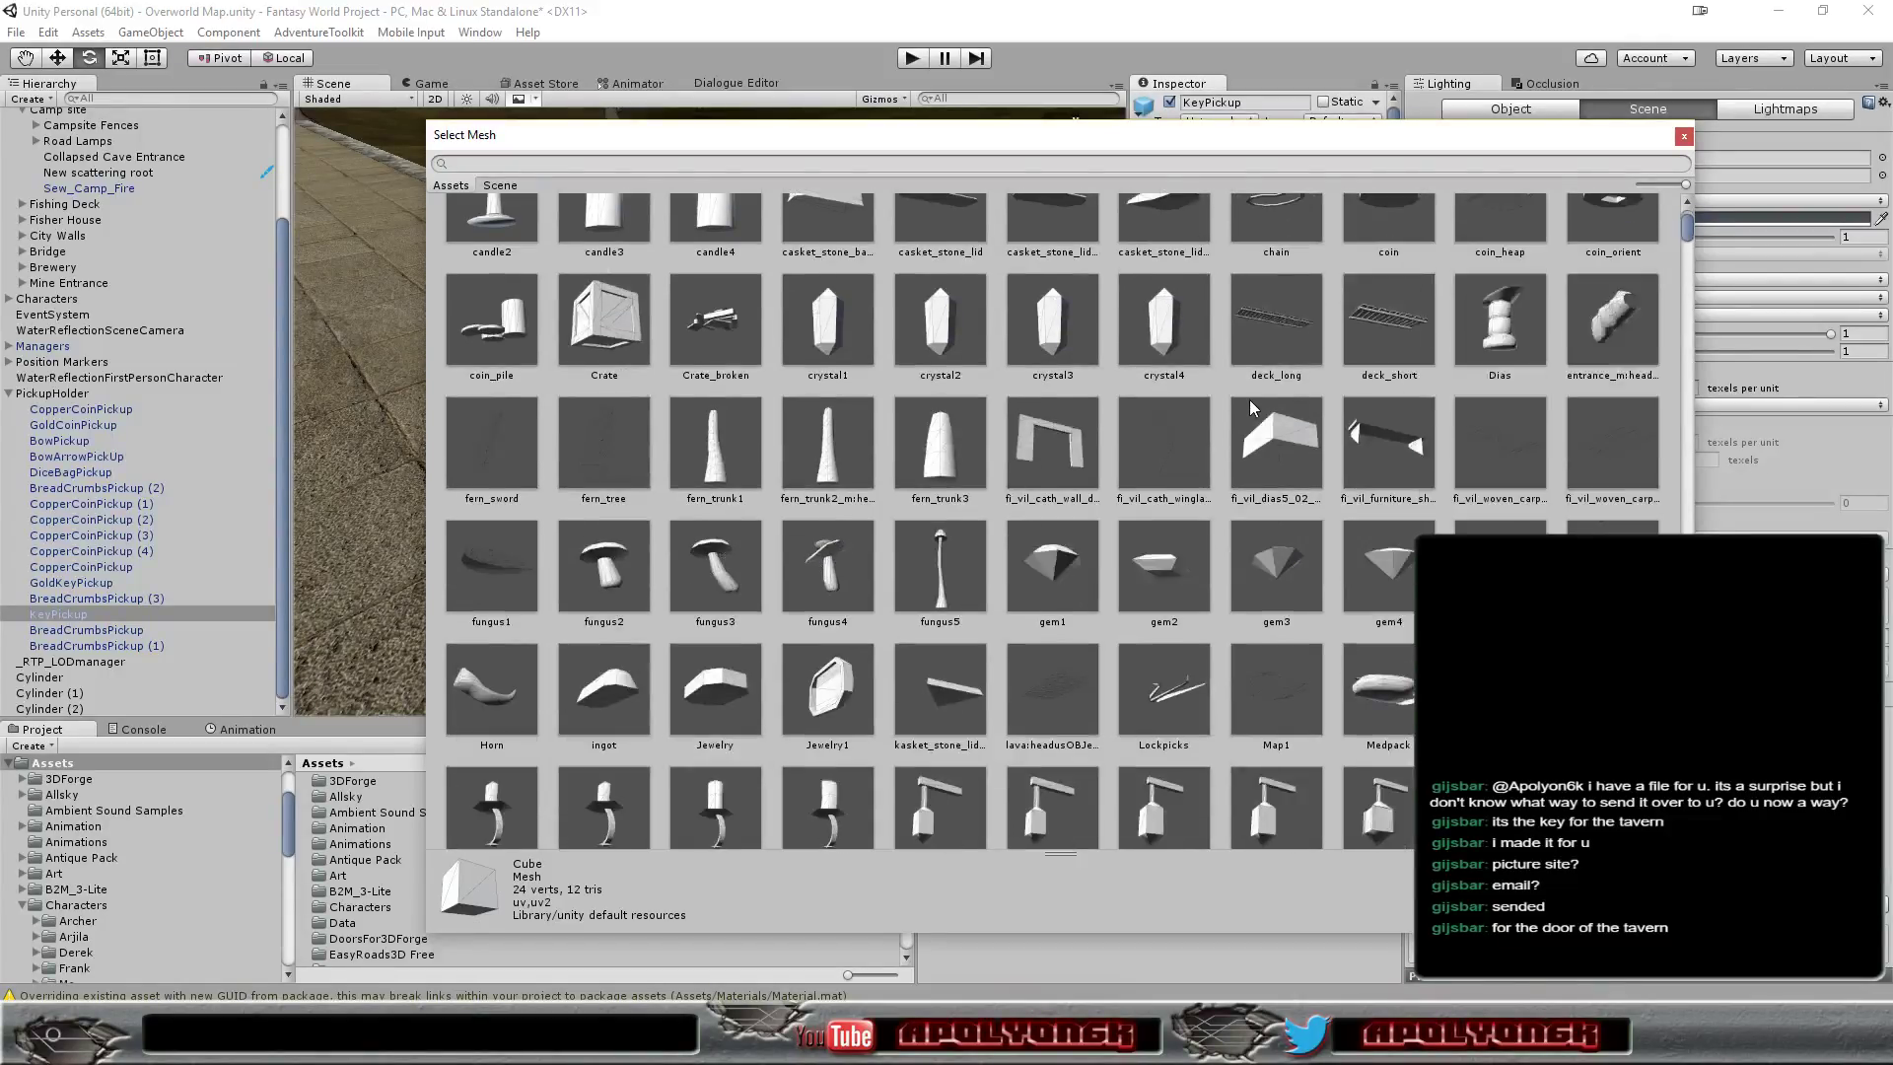
pyautogui.scroll(-2, 1250, 398)
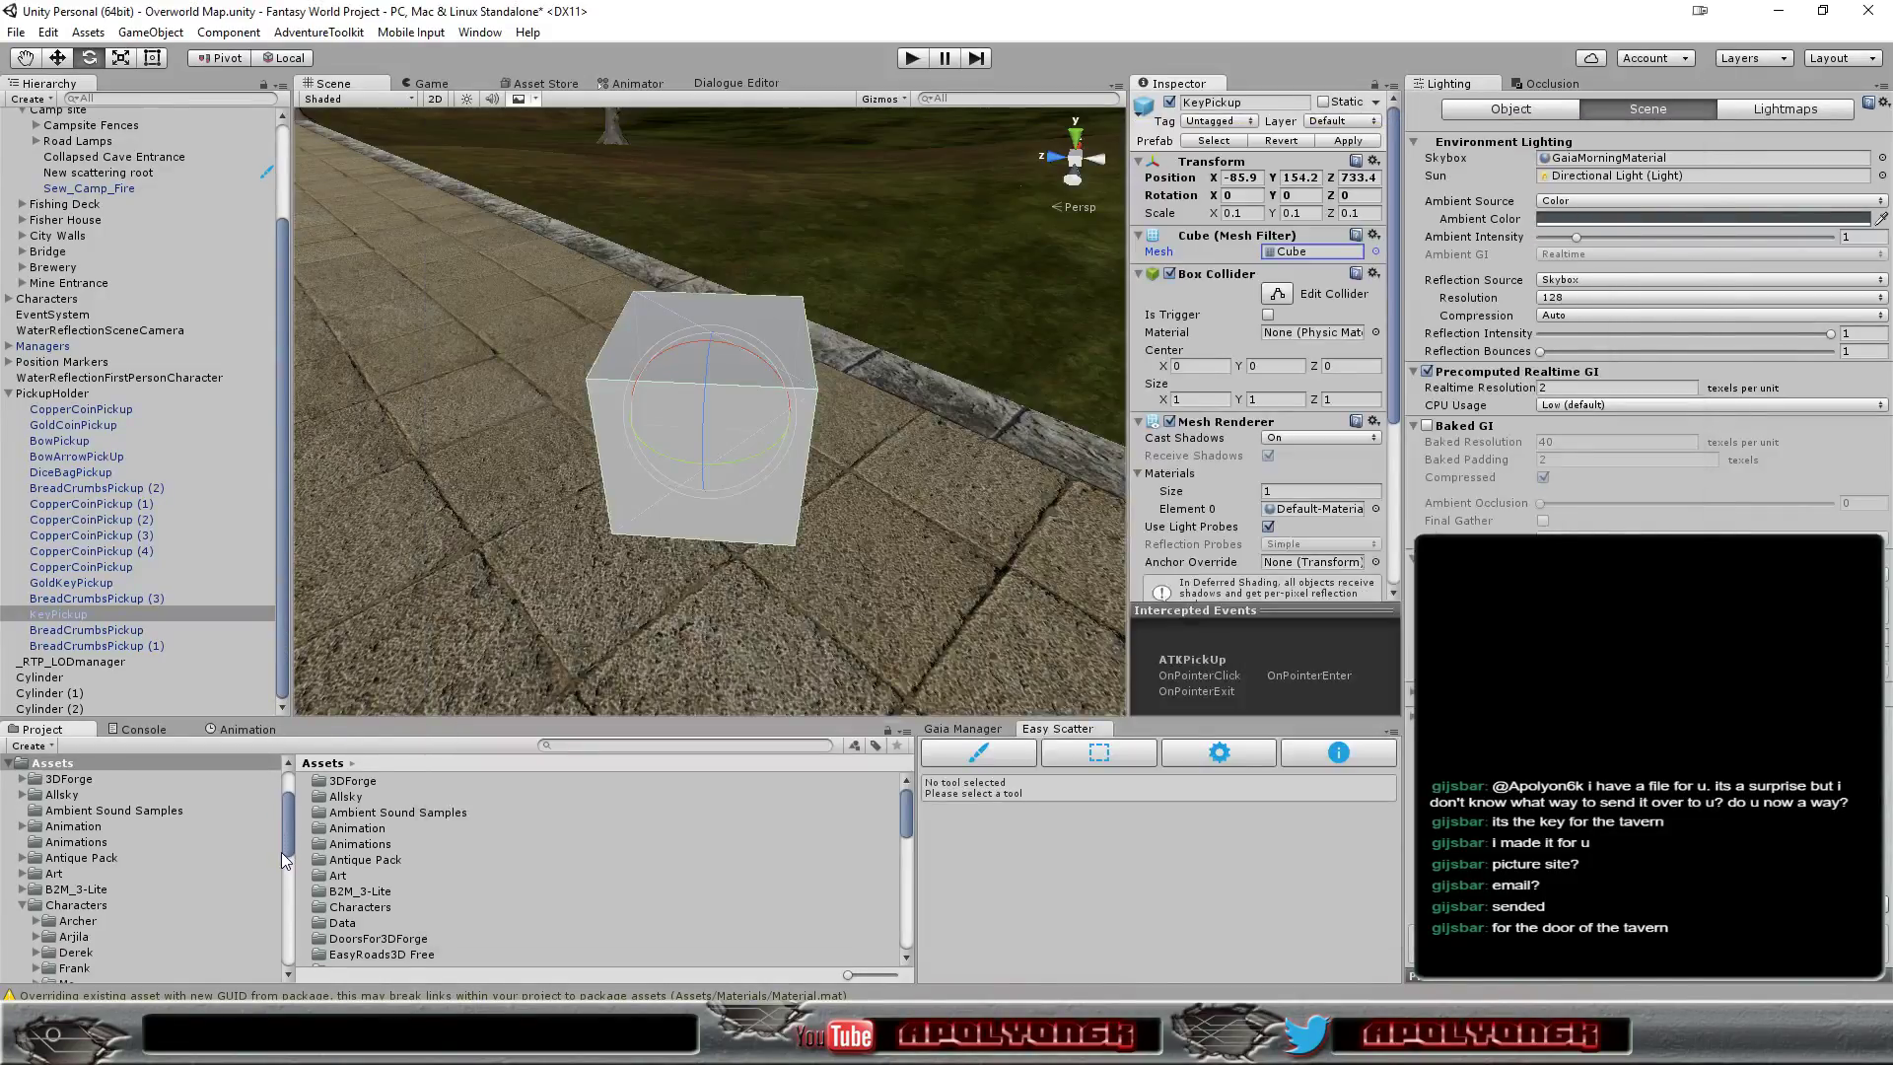
# Open the imported key folder, inspect the key material, and expand the key2 prefab
pyautogui.moveTo(289, 837); pyautogui.dragTo(289, 914)
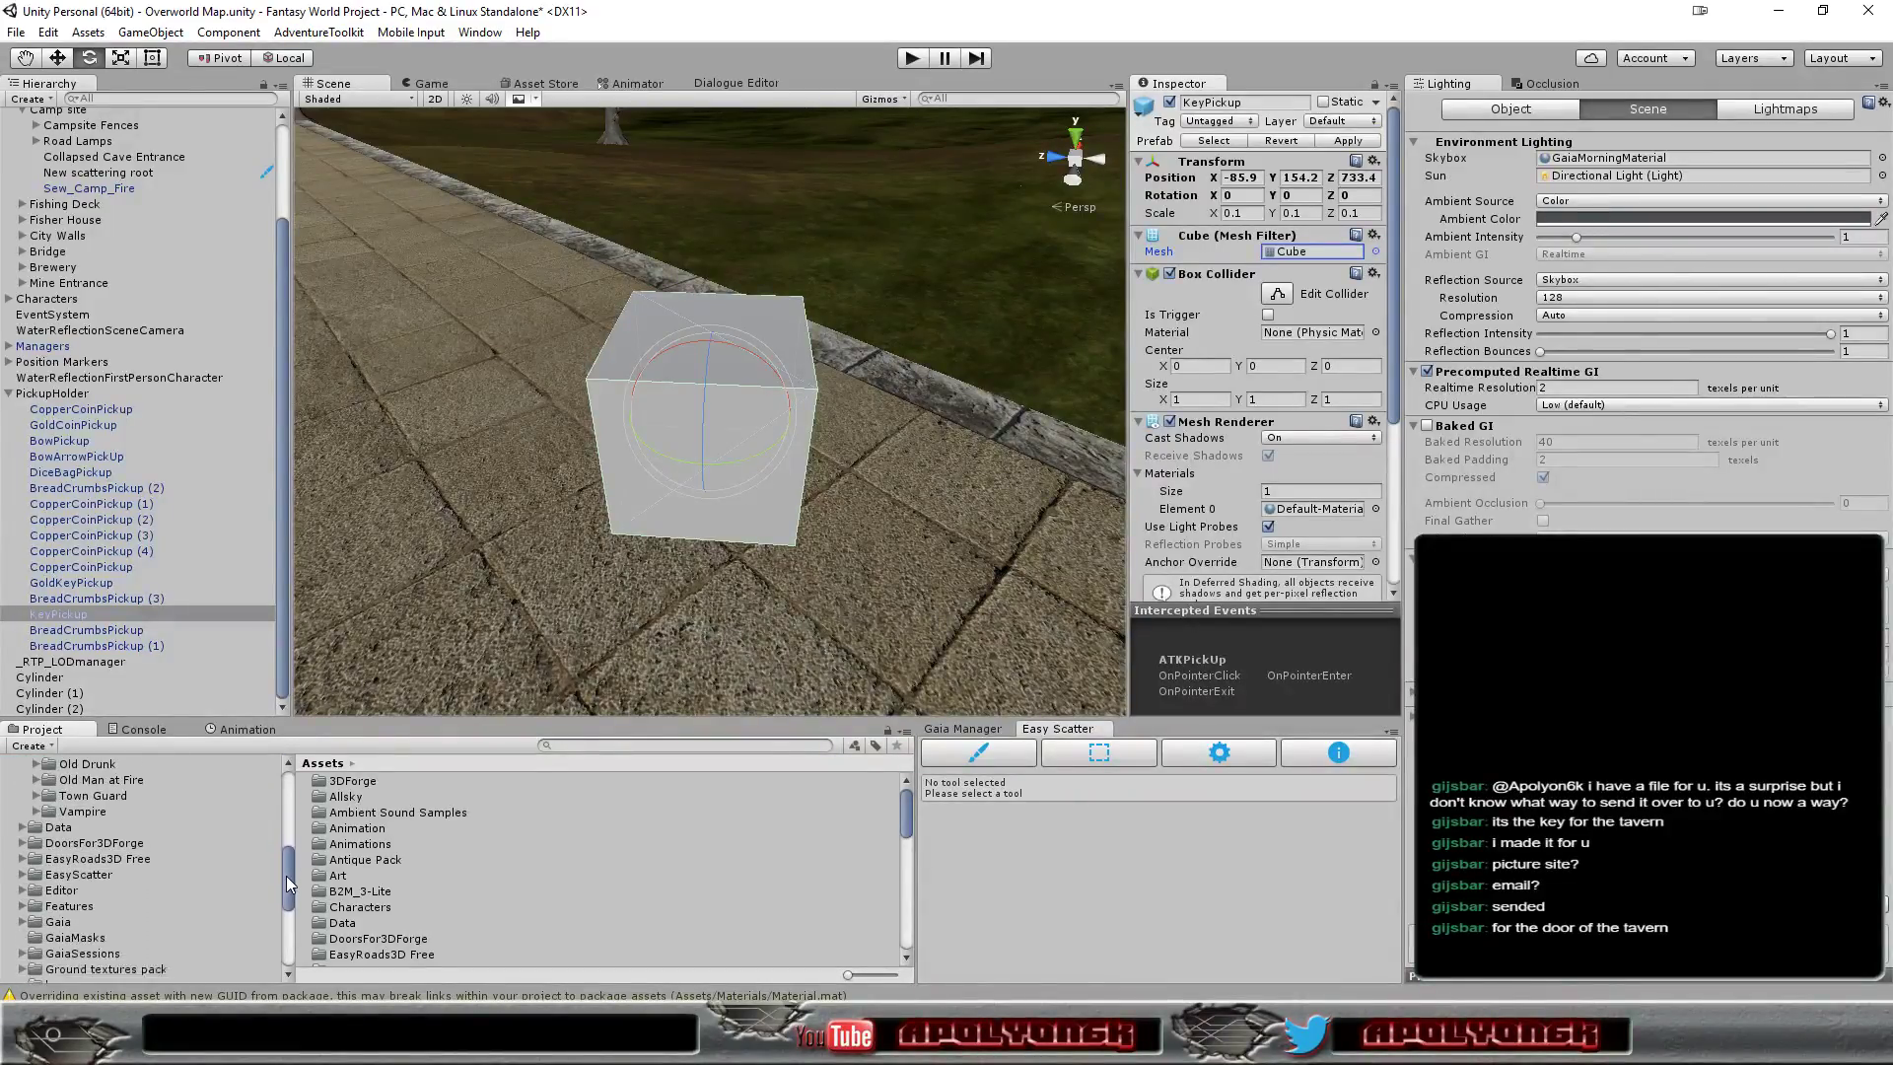
pyautogui.click(57, 859)
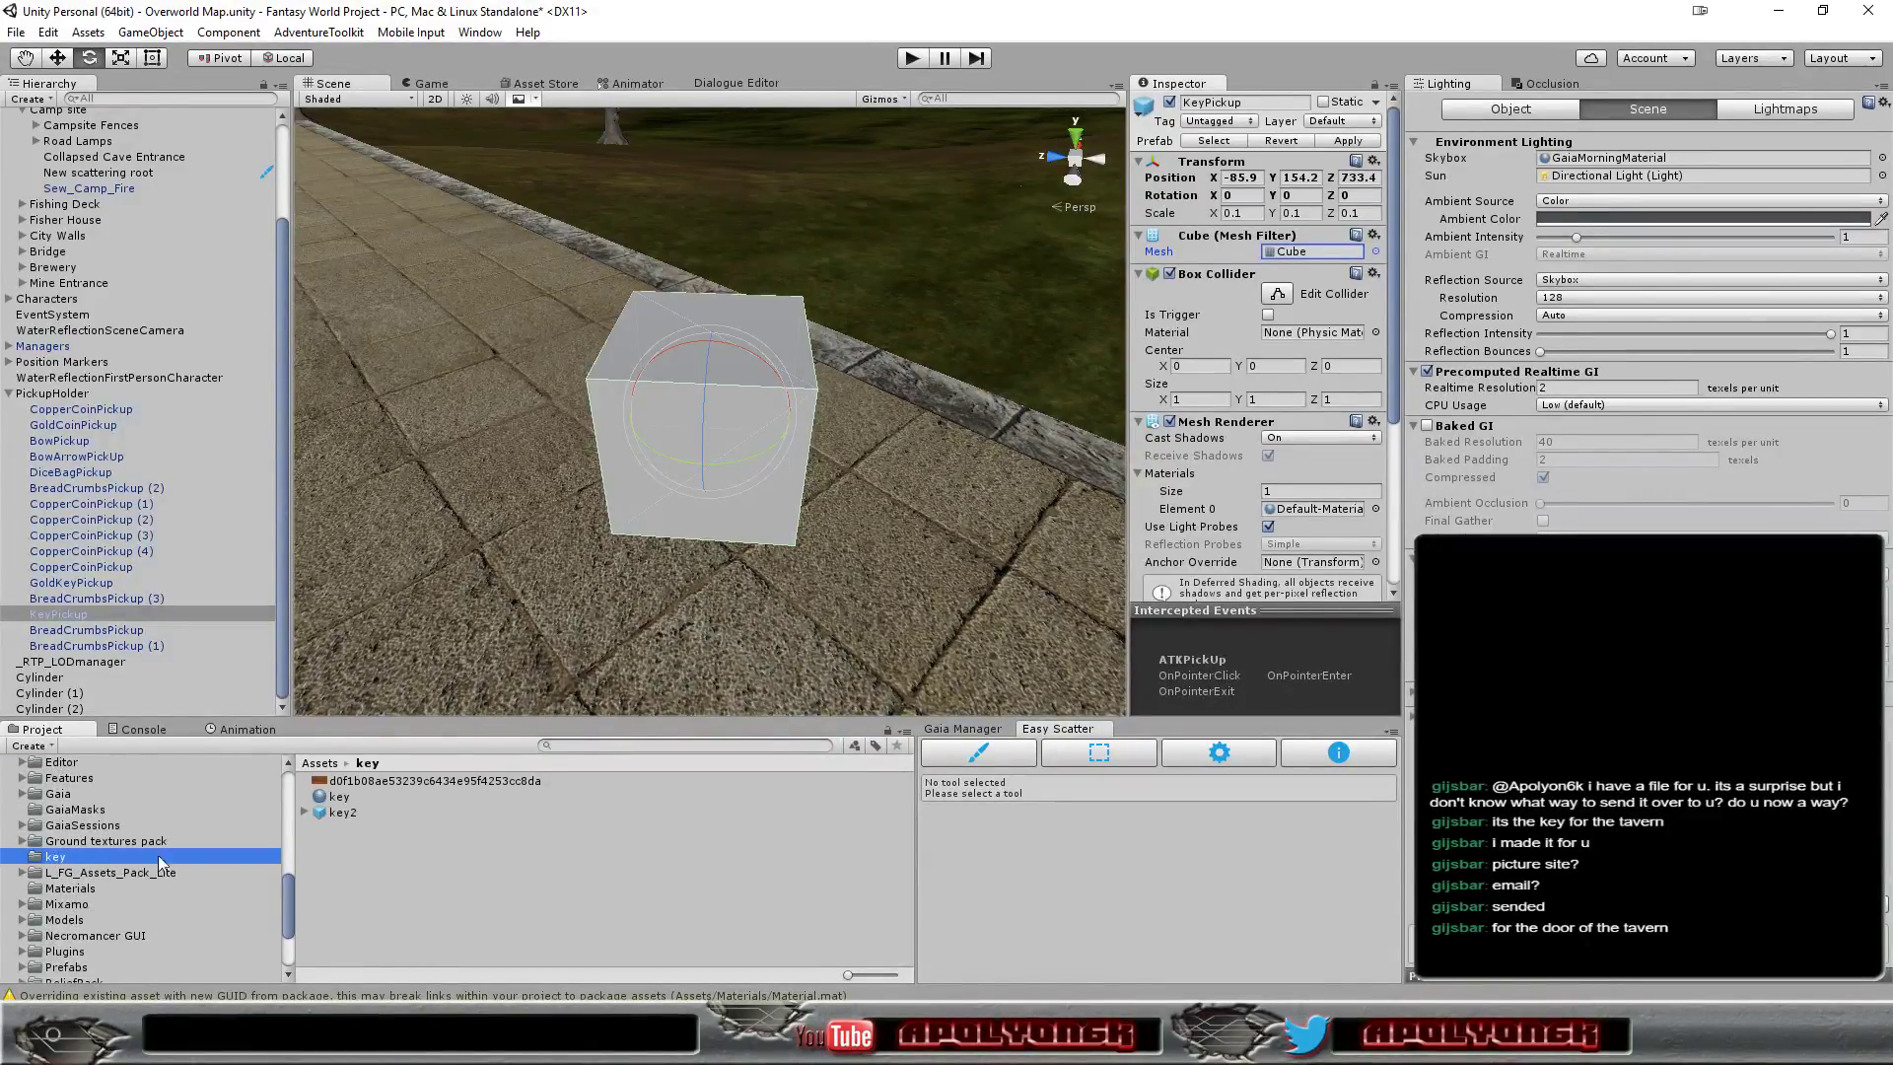
pyautogui.click(337, 799)
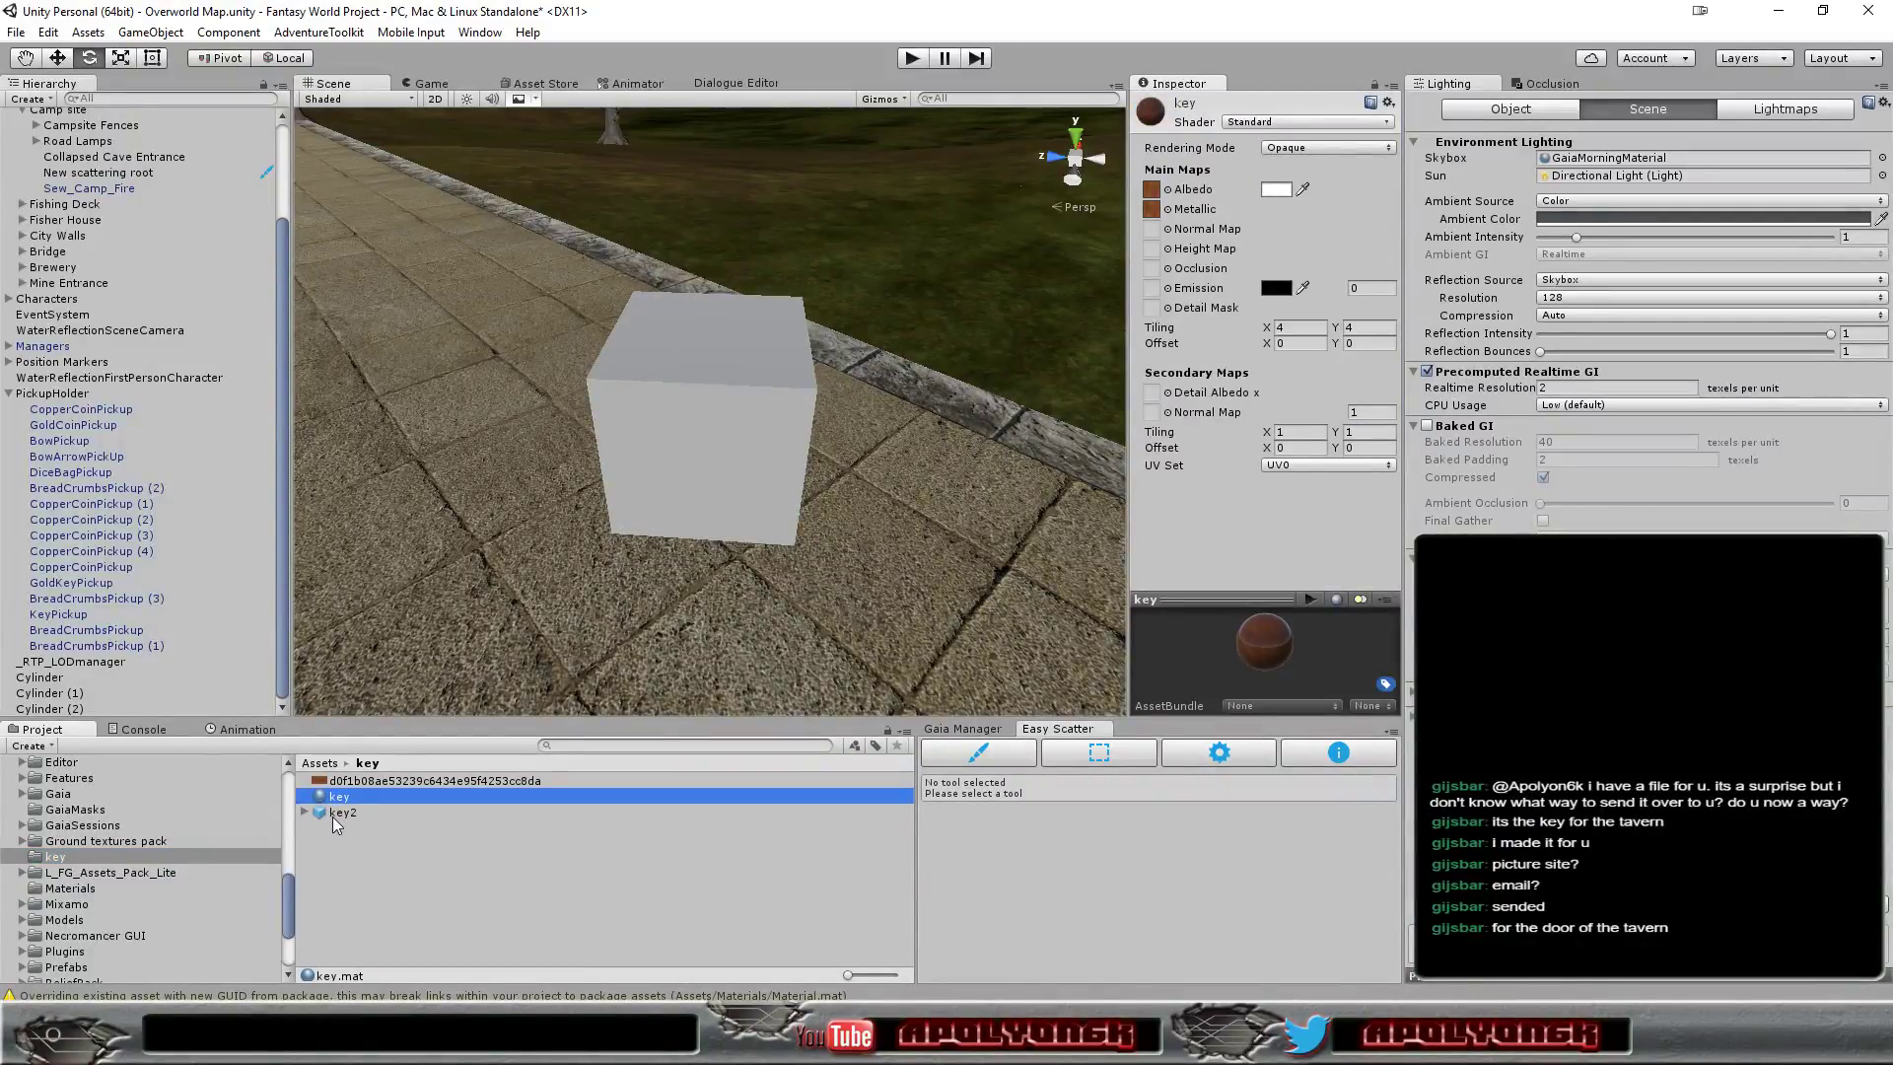
pyautogui.click(333, 815)
pyautogui.click(304, 813)
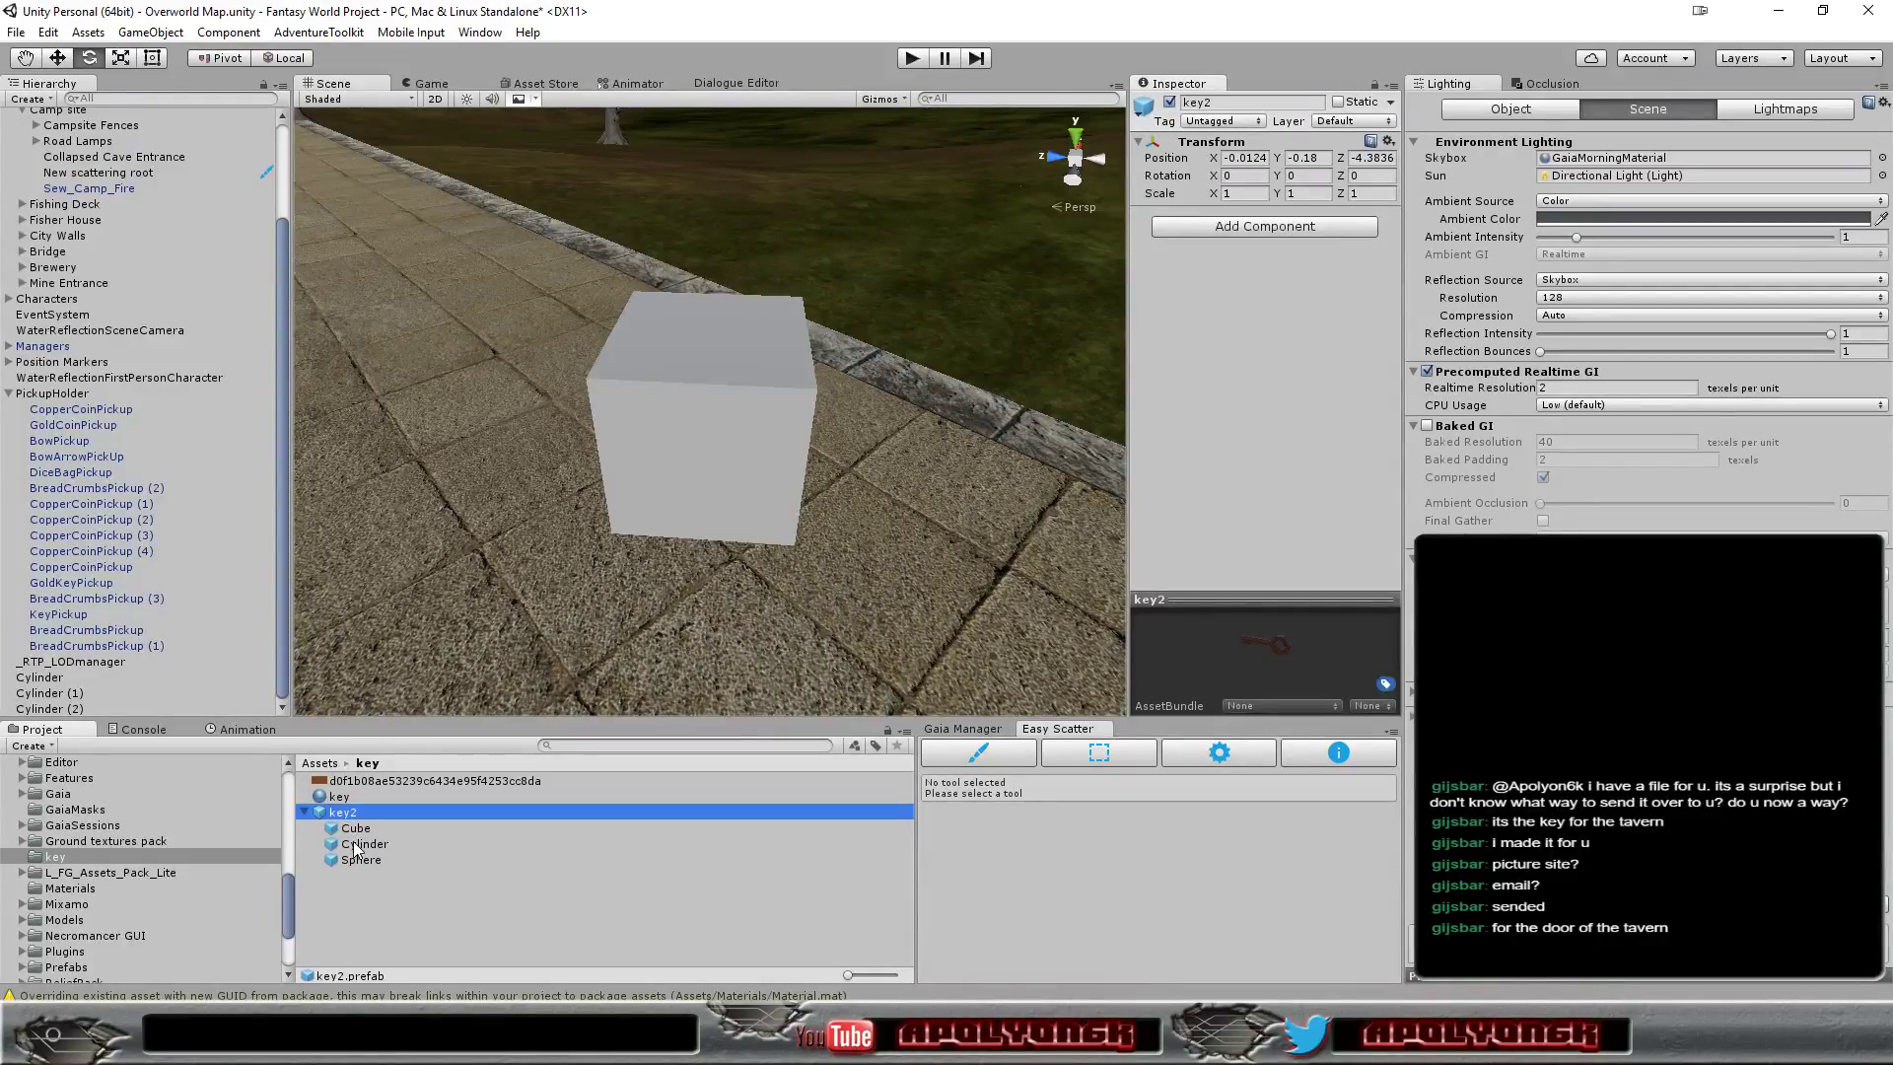
# Inspect key2's Cube, Cylinder and Sphere parts, then return to the key2 prefab
pyautogui.click(355, 845)
pyautogui.click(361, 861)
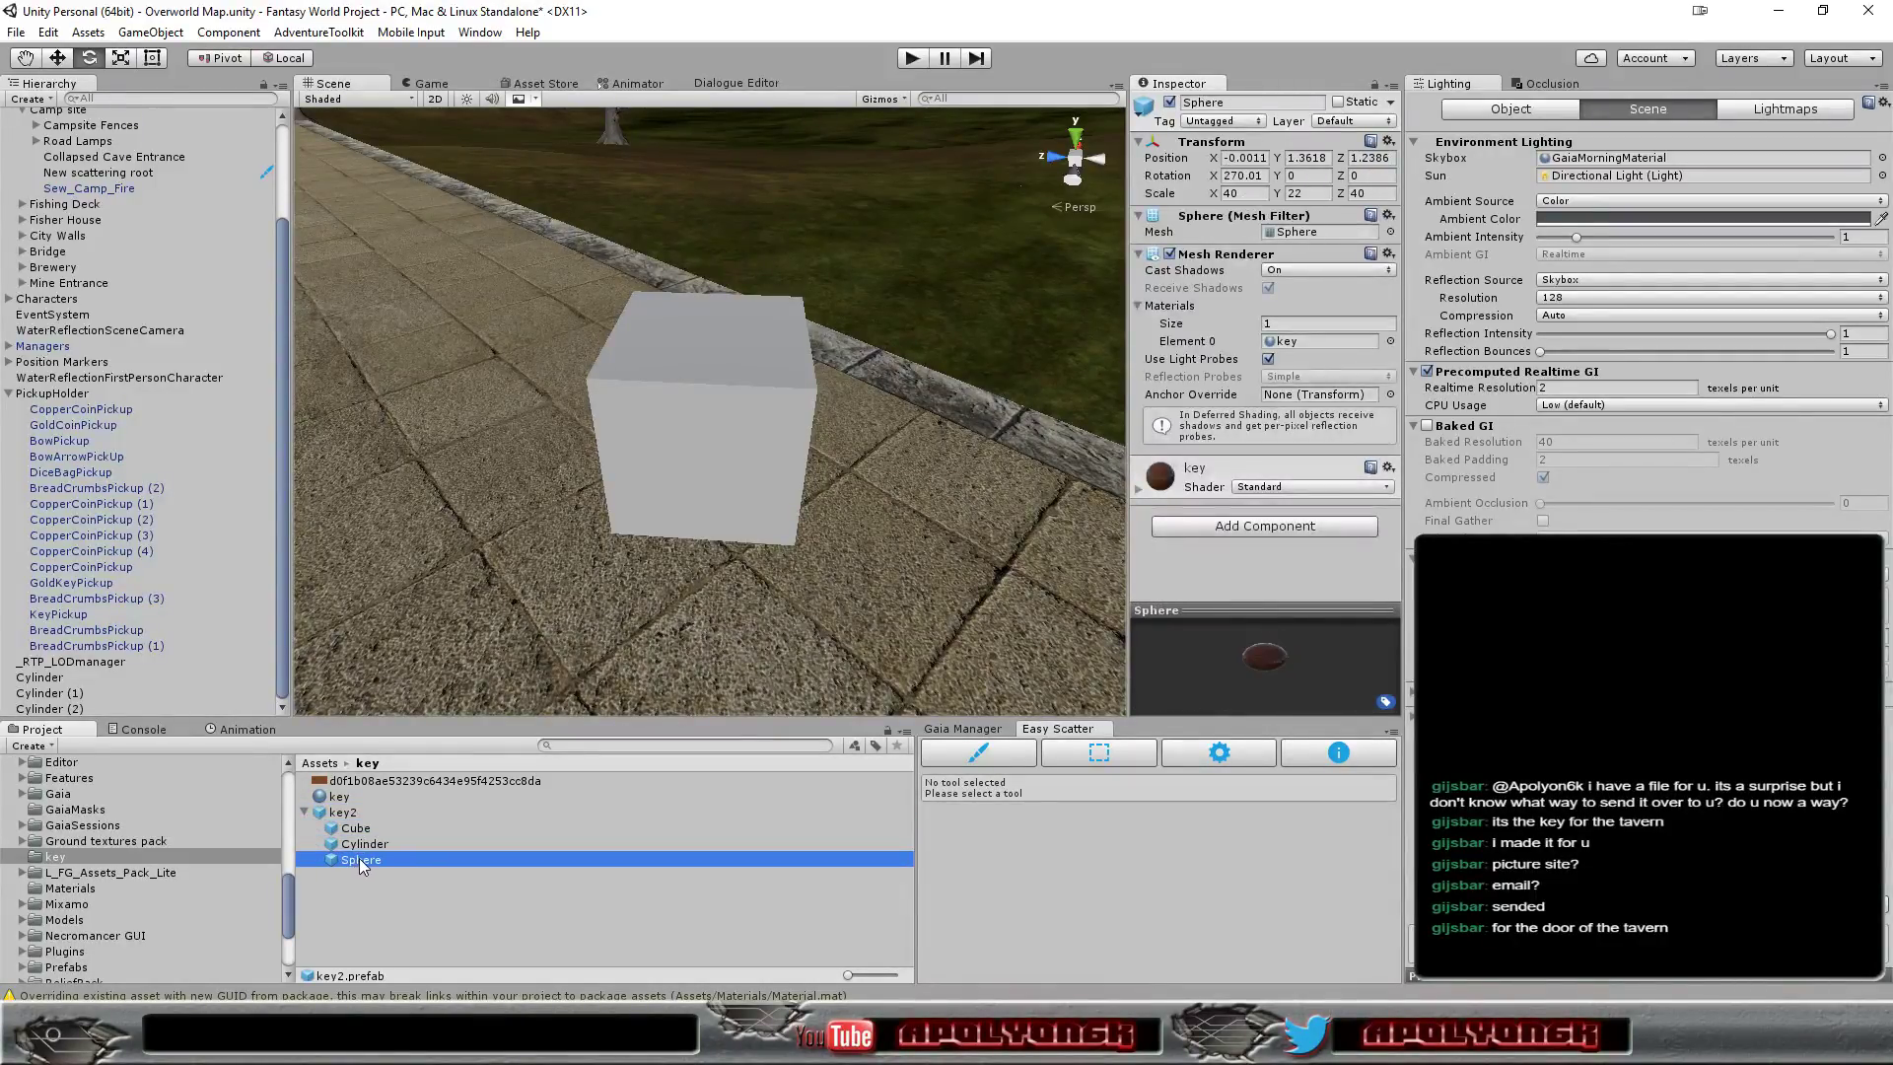
pyautogui.click(360, 844)
pyautogui.click(353, 828)
pyautogui.click(345, 815)
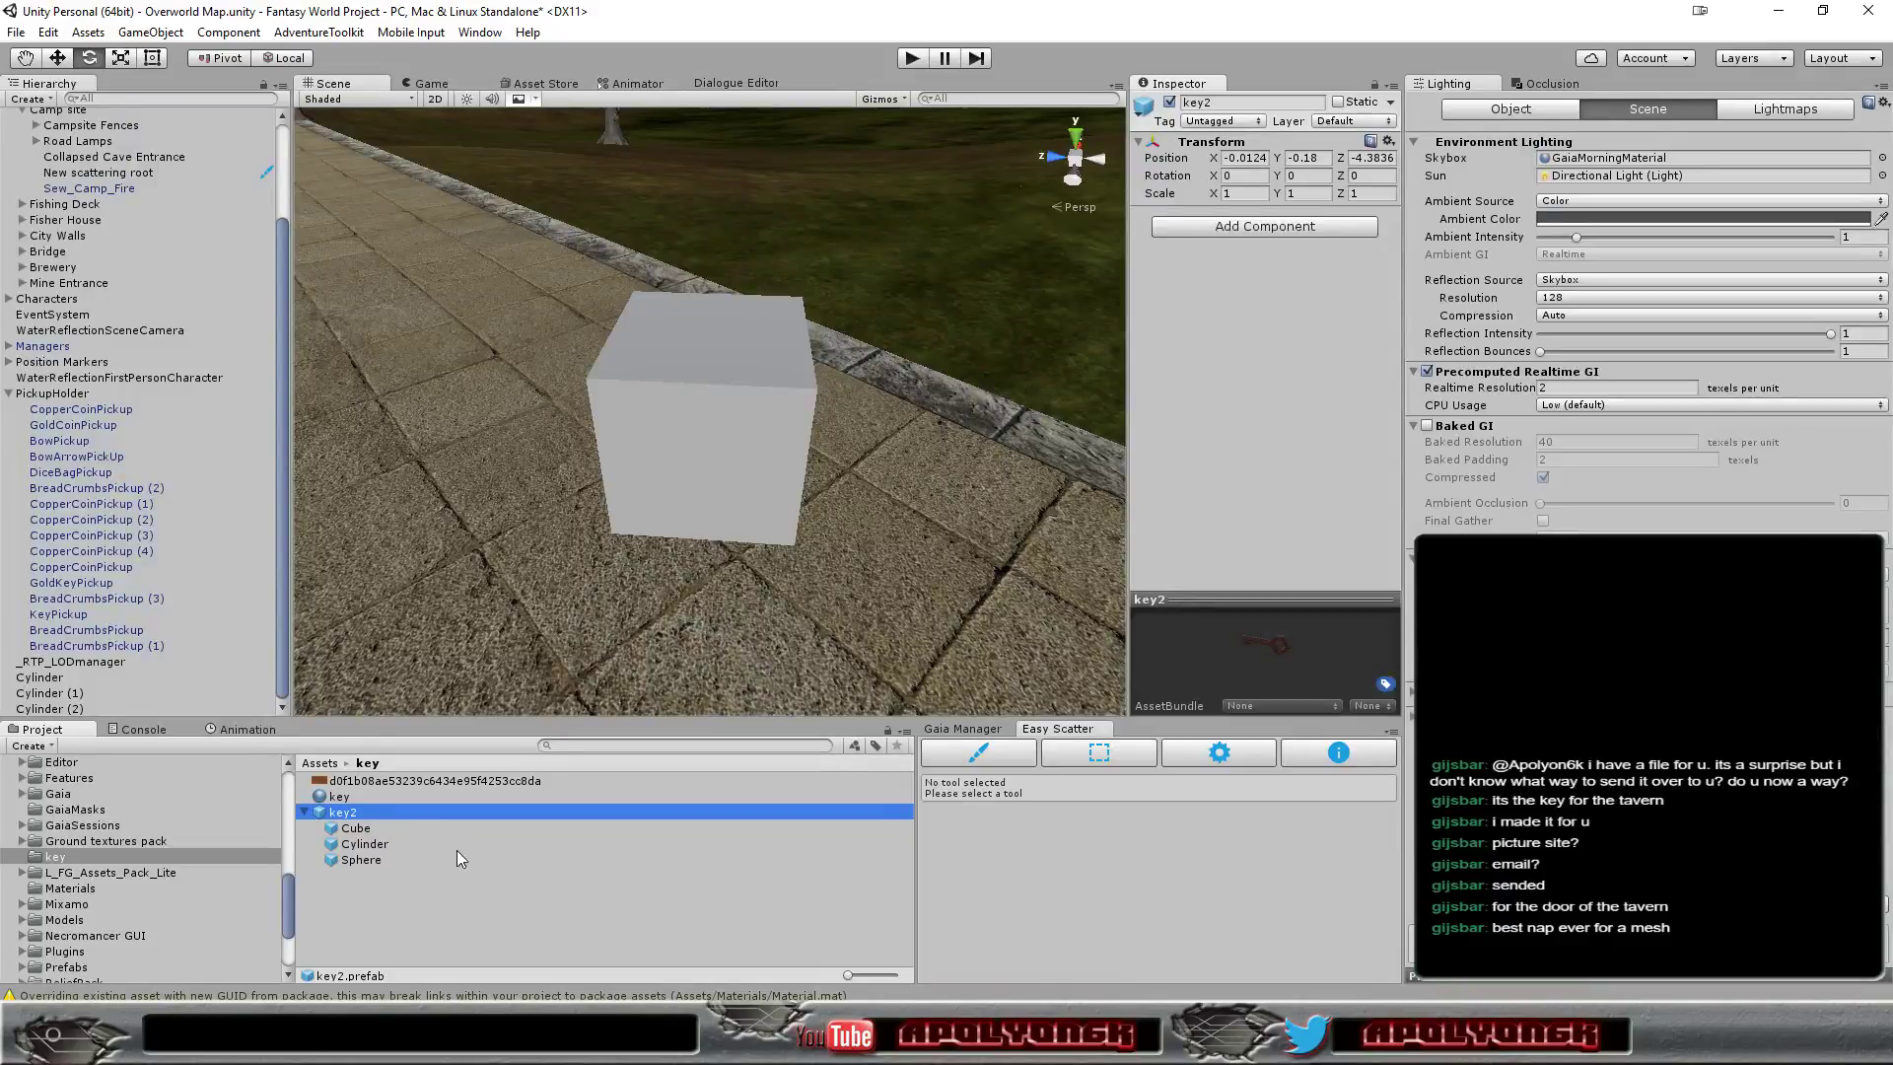
pyautogui.click(357, 831)
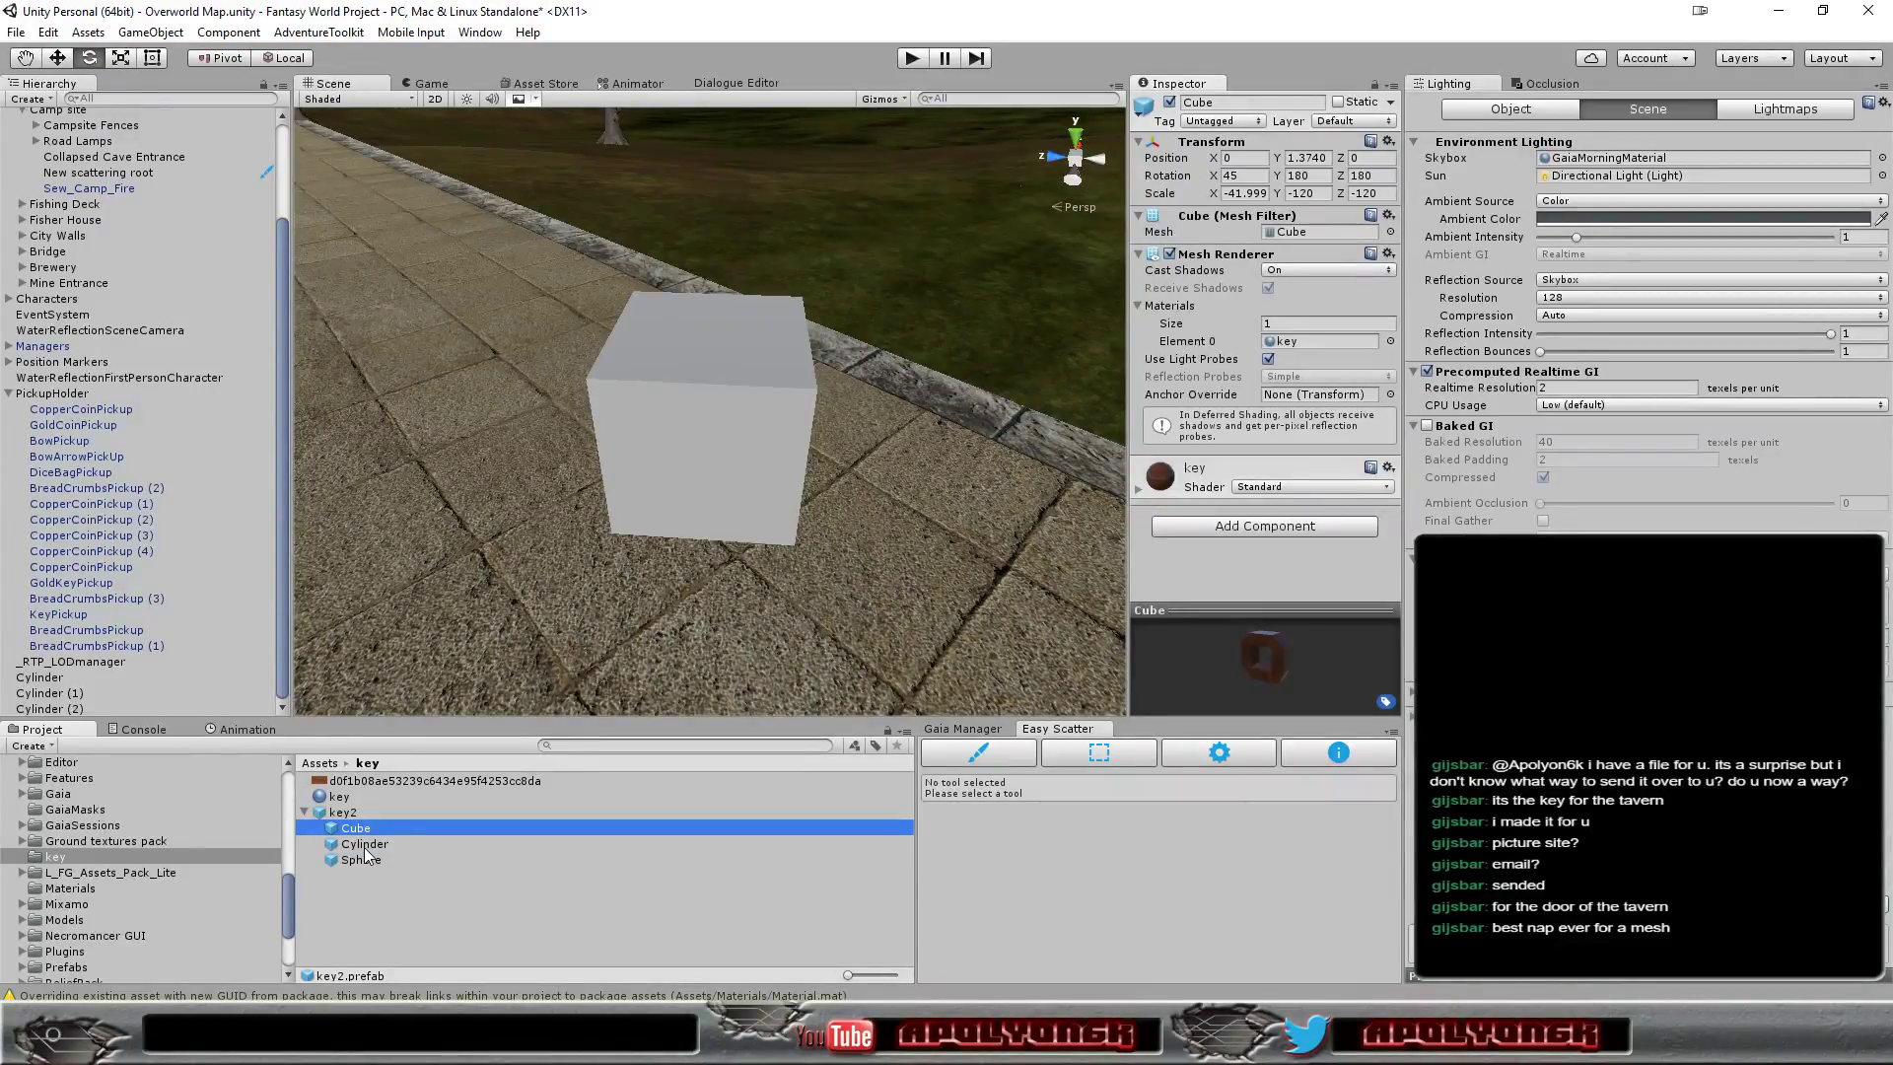
pyautogui.click(363, 844)
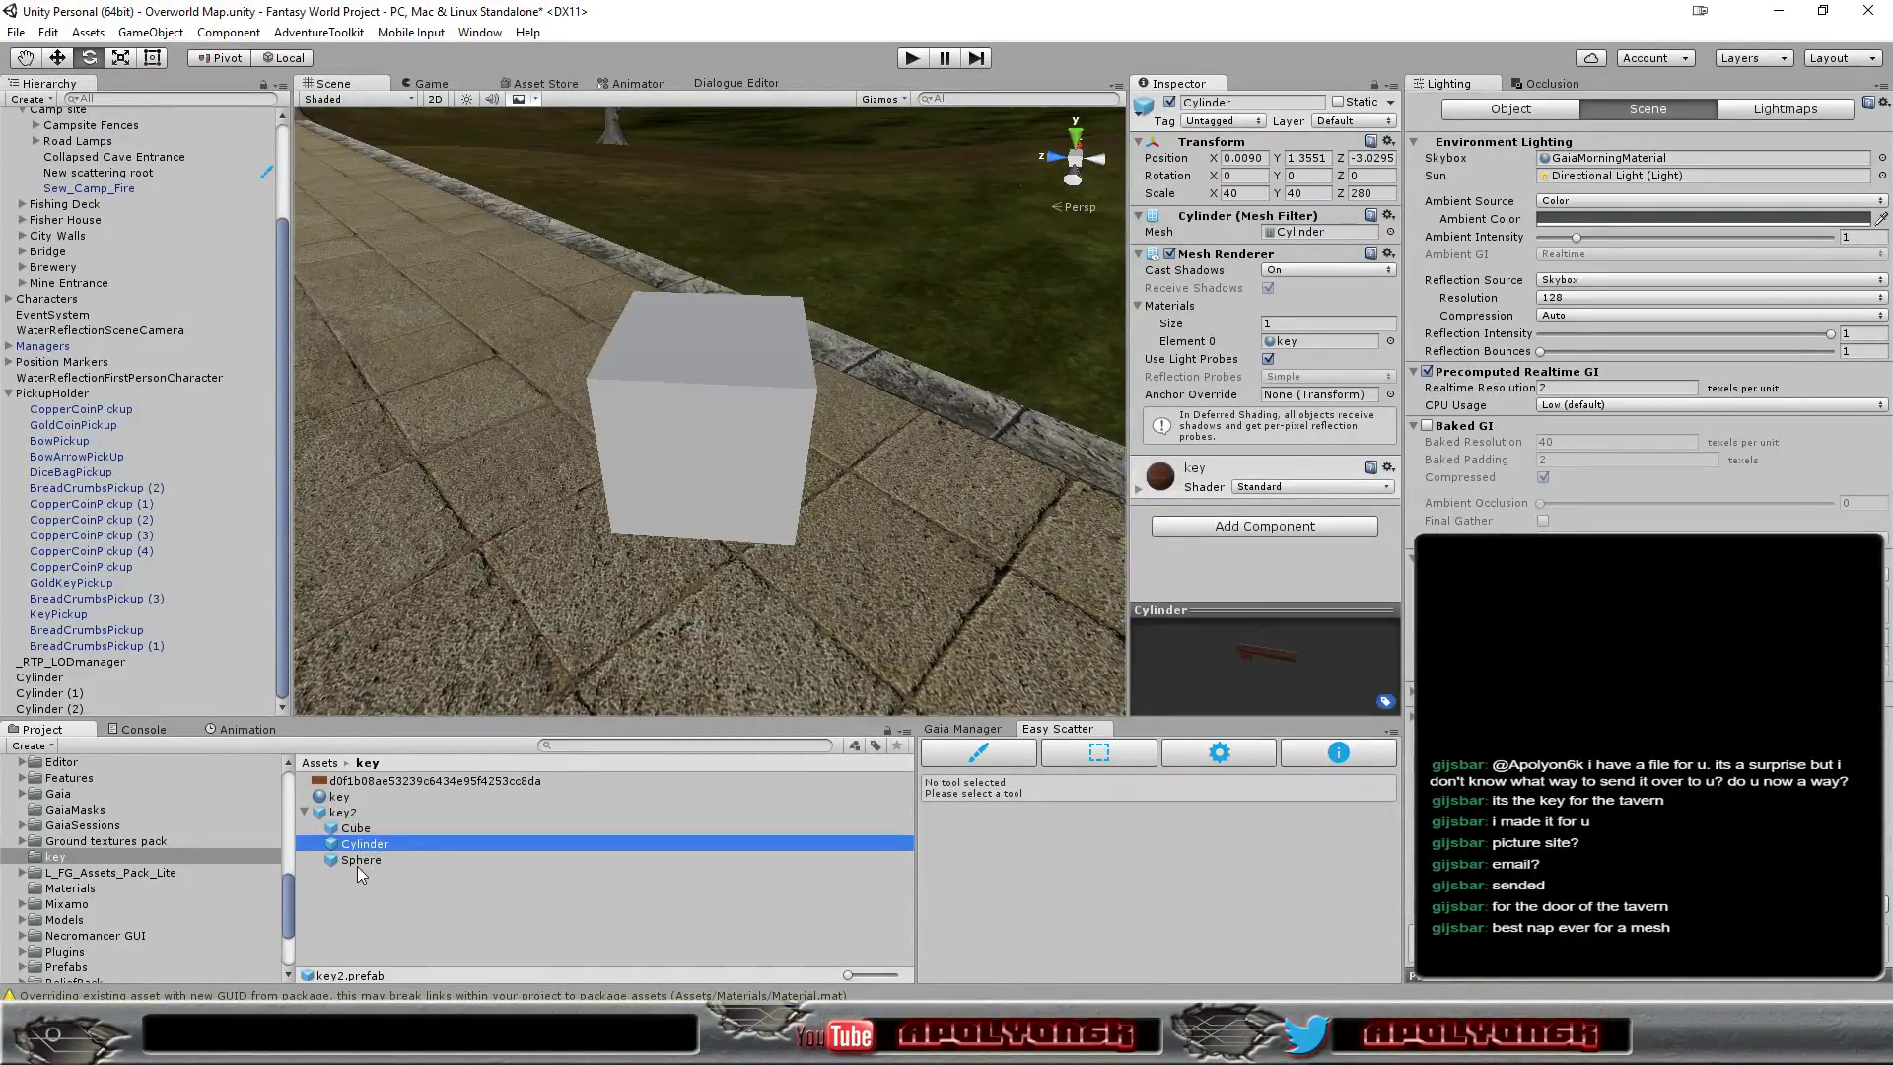
pyautogui.click(357, 860)
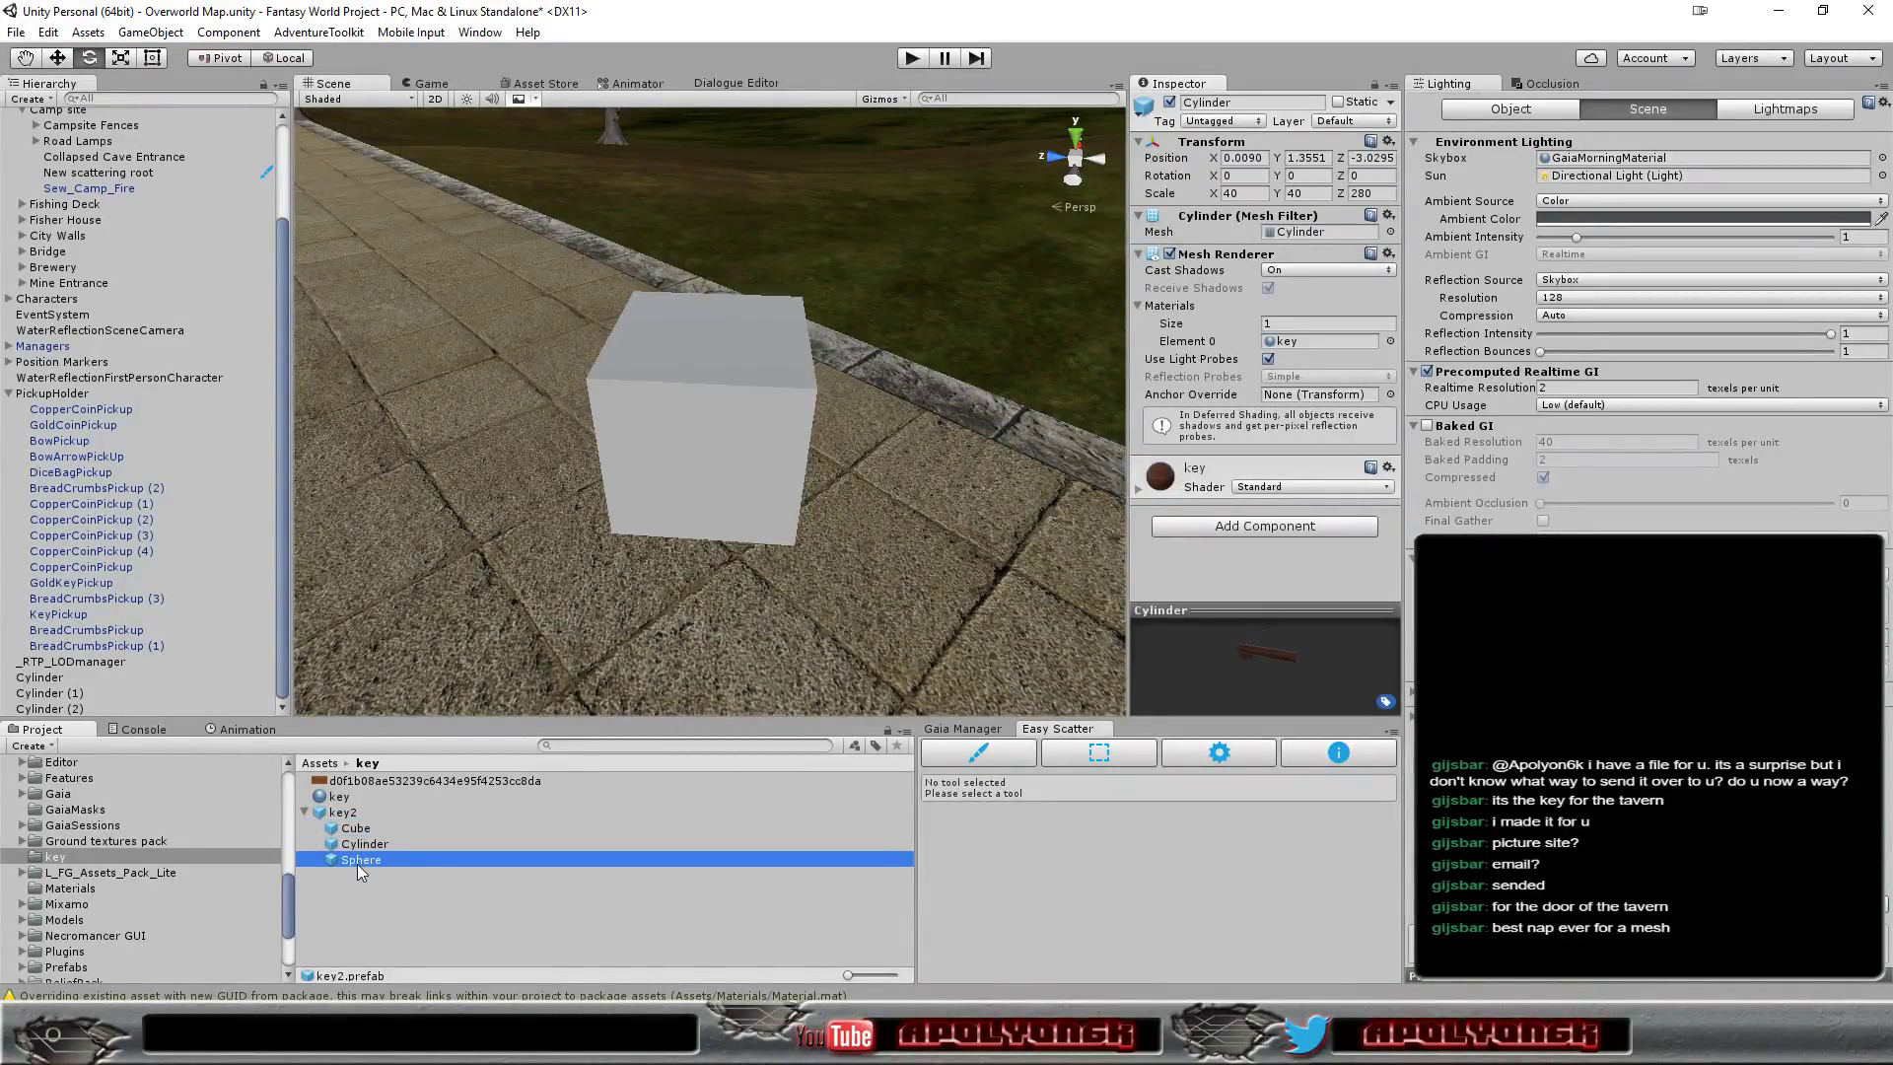
pyautogui.click(342, 814)
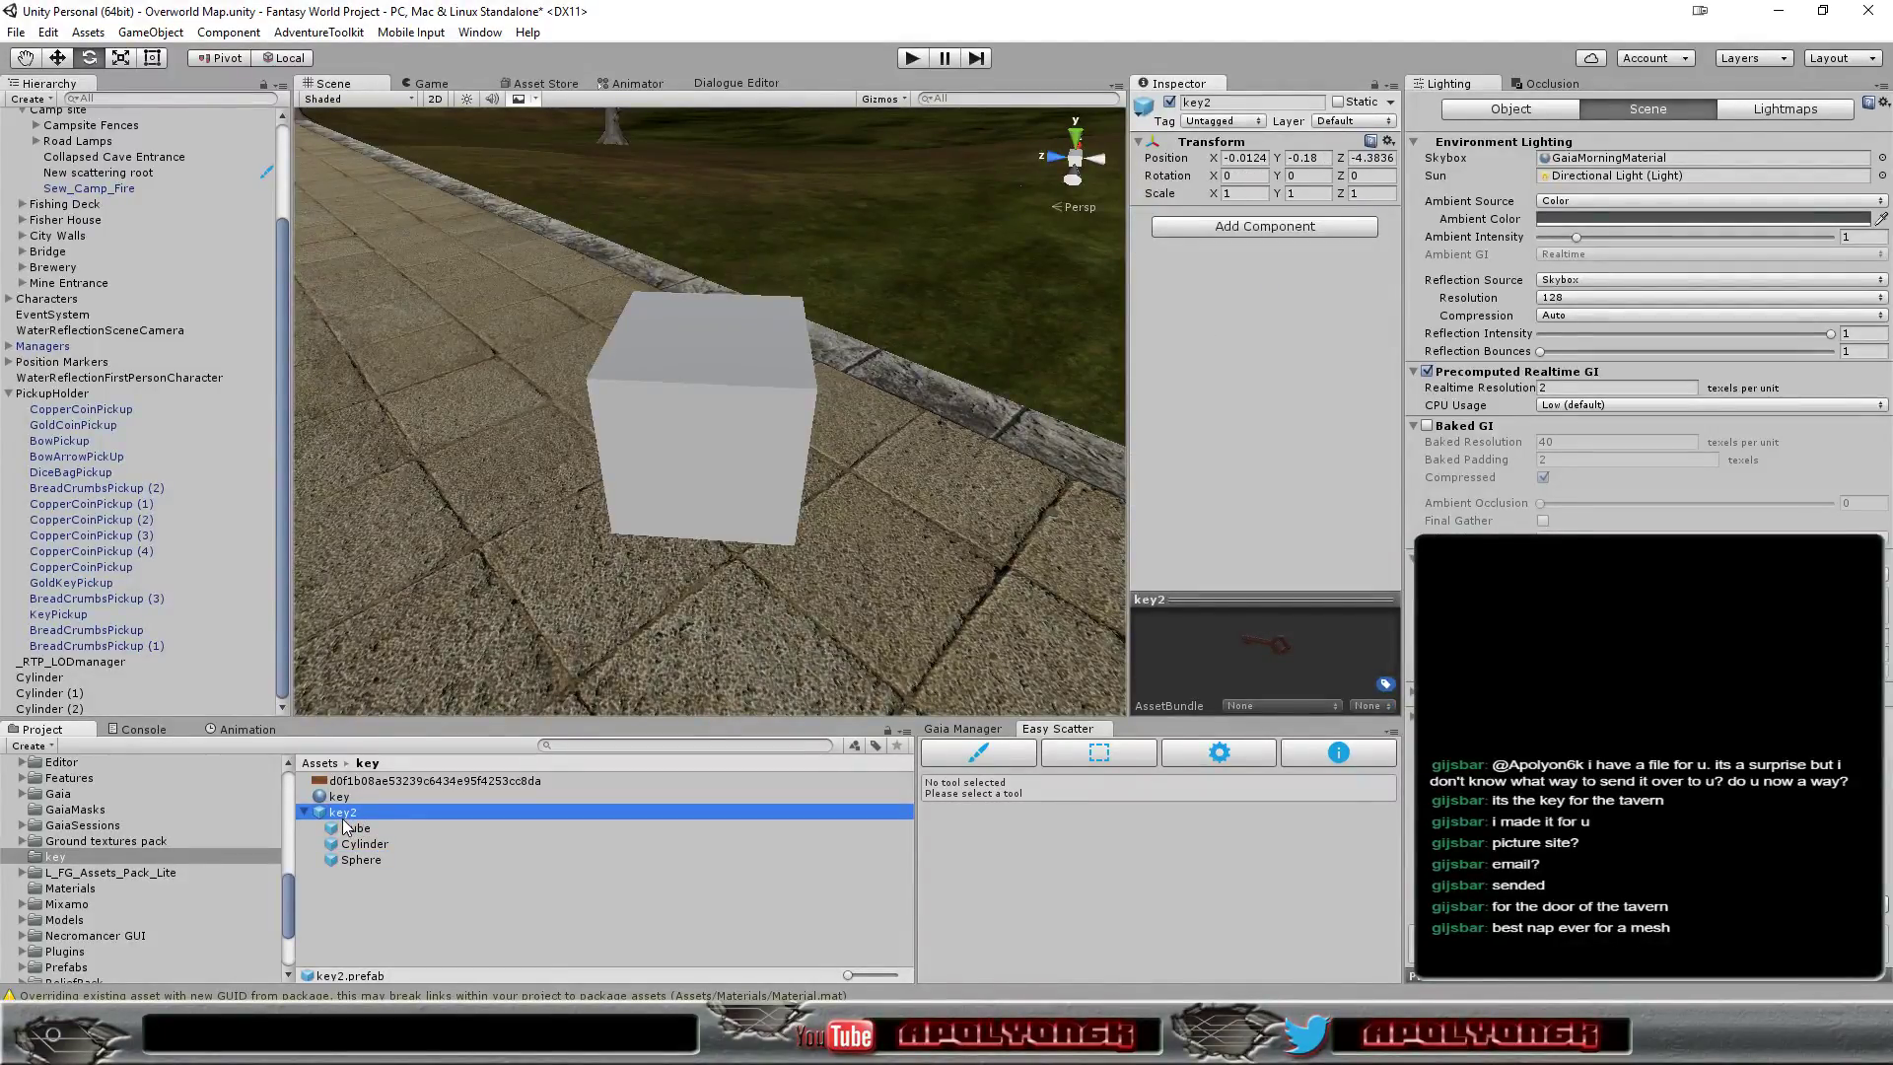
# Place a key2 instance beside the tavern stairs at -84.84, 153.2, 733.07 and frame it
pyautogui.moveTo(340, 815); pyautogui.dragTo(700, 477)
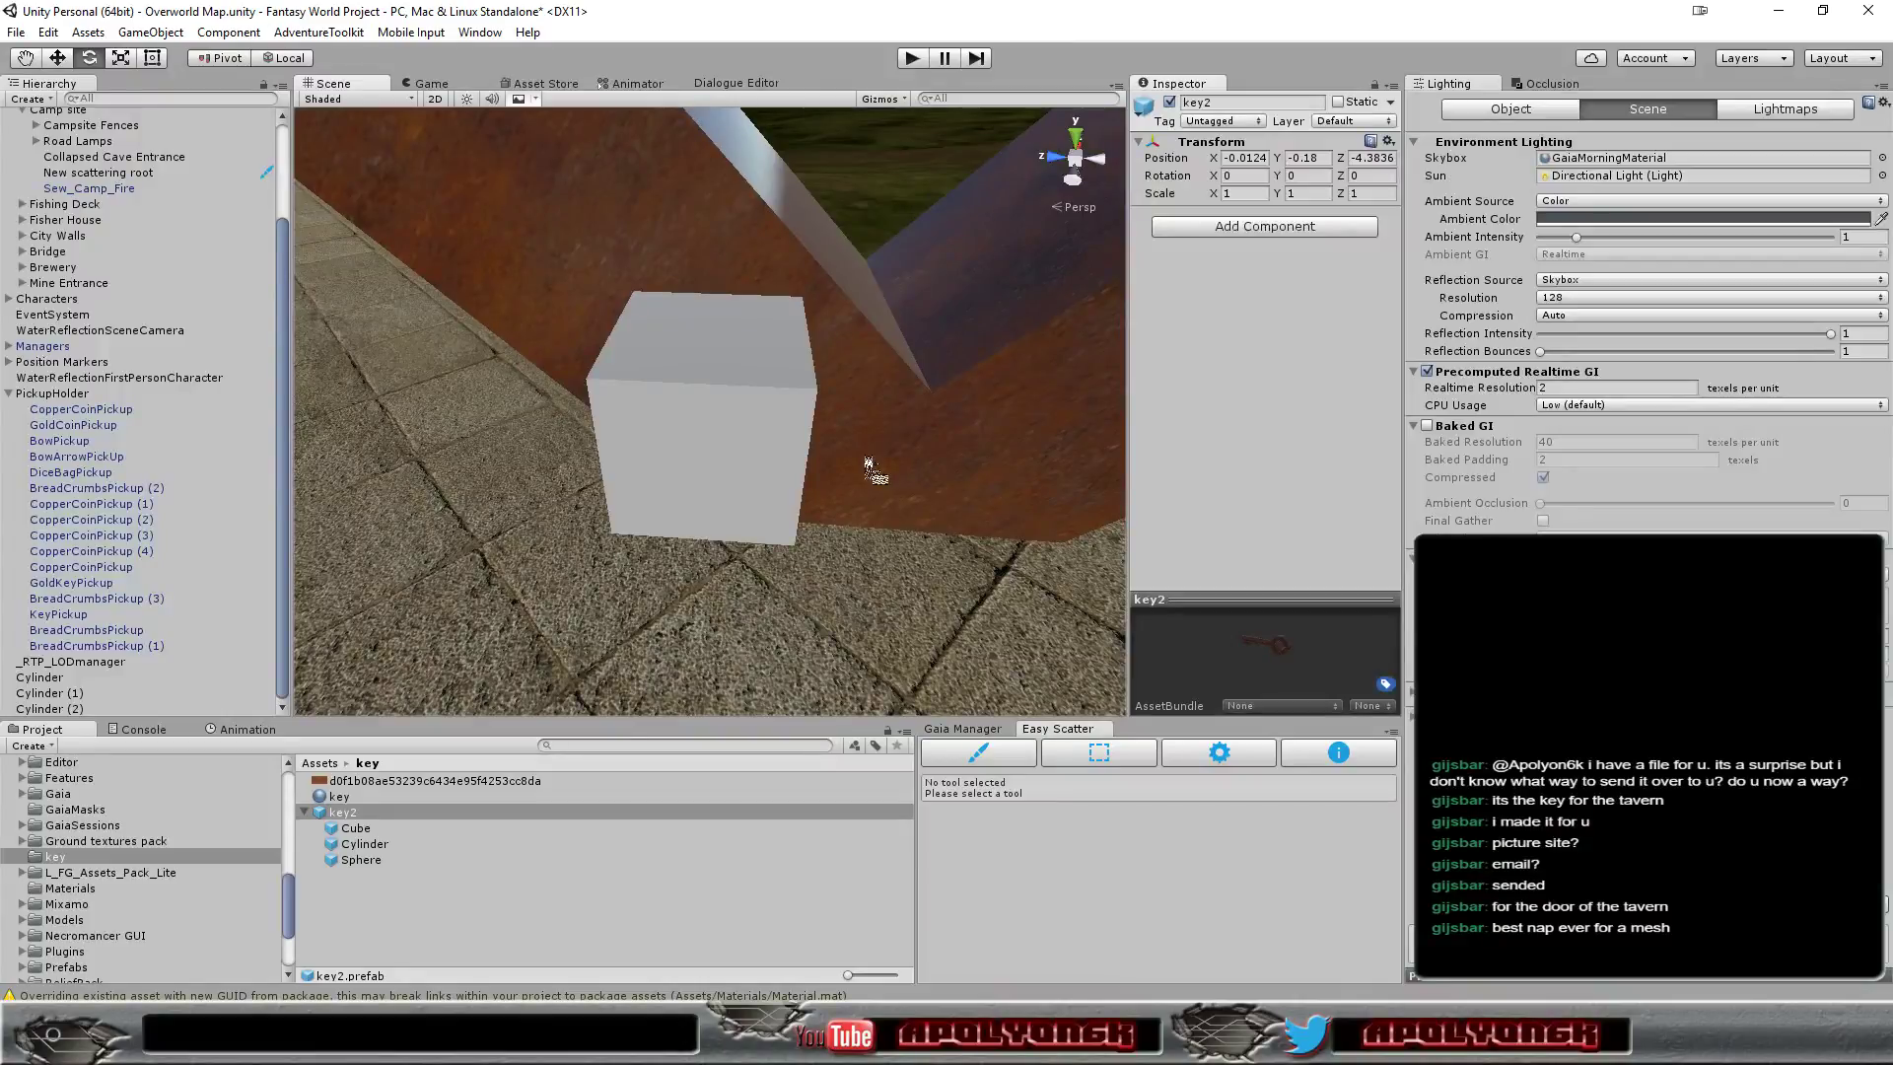
pyautogui.moveTo(832, 460)
pyautogui.mouseDown()
pyautogui.moveTo(867, 457)
pyautogui.moveTo(407, 386)
pyautogui.moveTo(42, 358)
pyautogui.moveTo(358, 351)
pyautogui.moveTo(176, 349)
pyautogui.mouseUp()
pyautogui.press('f')
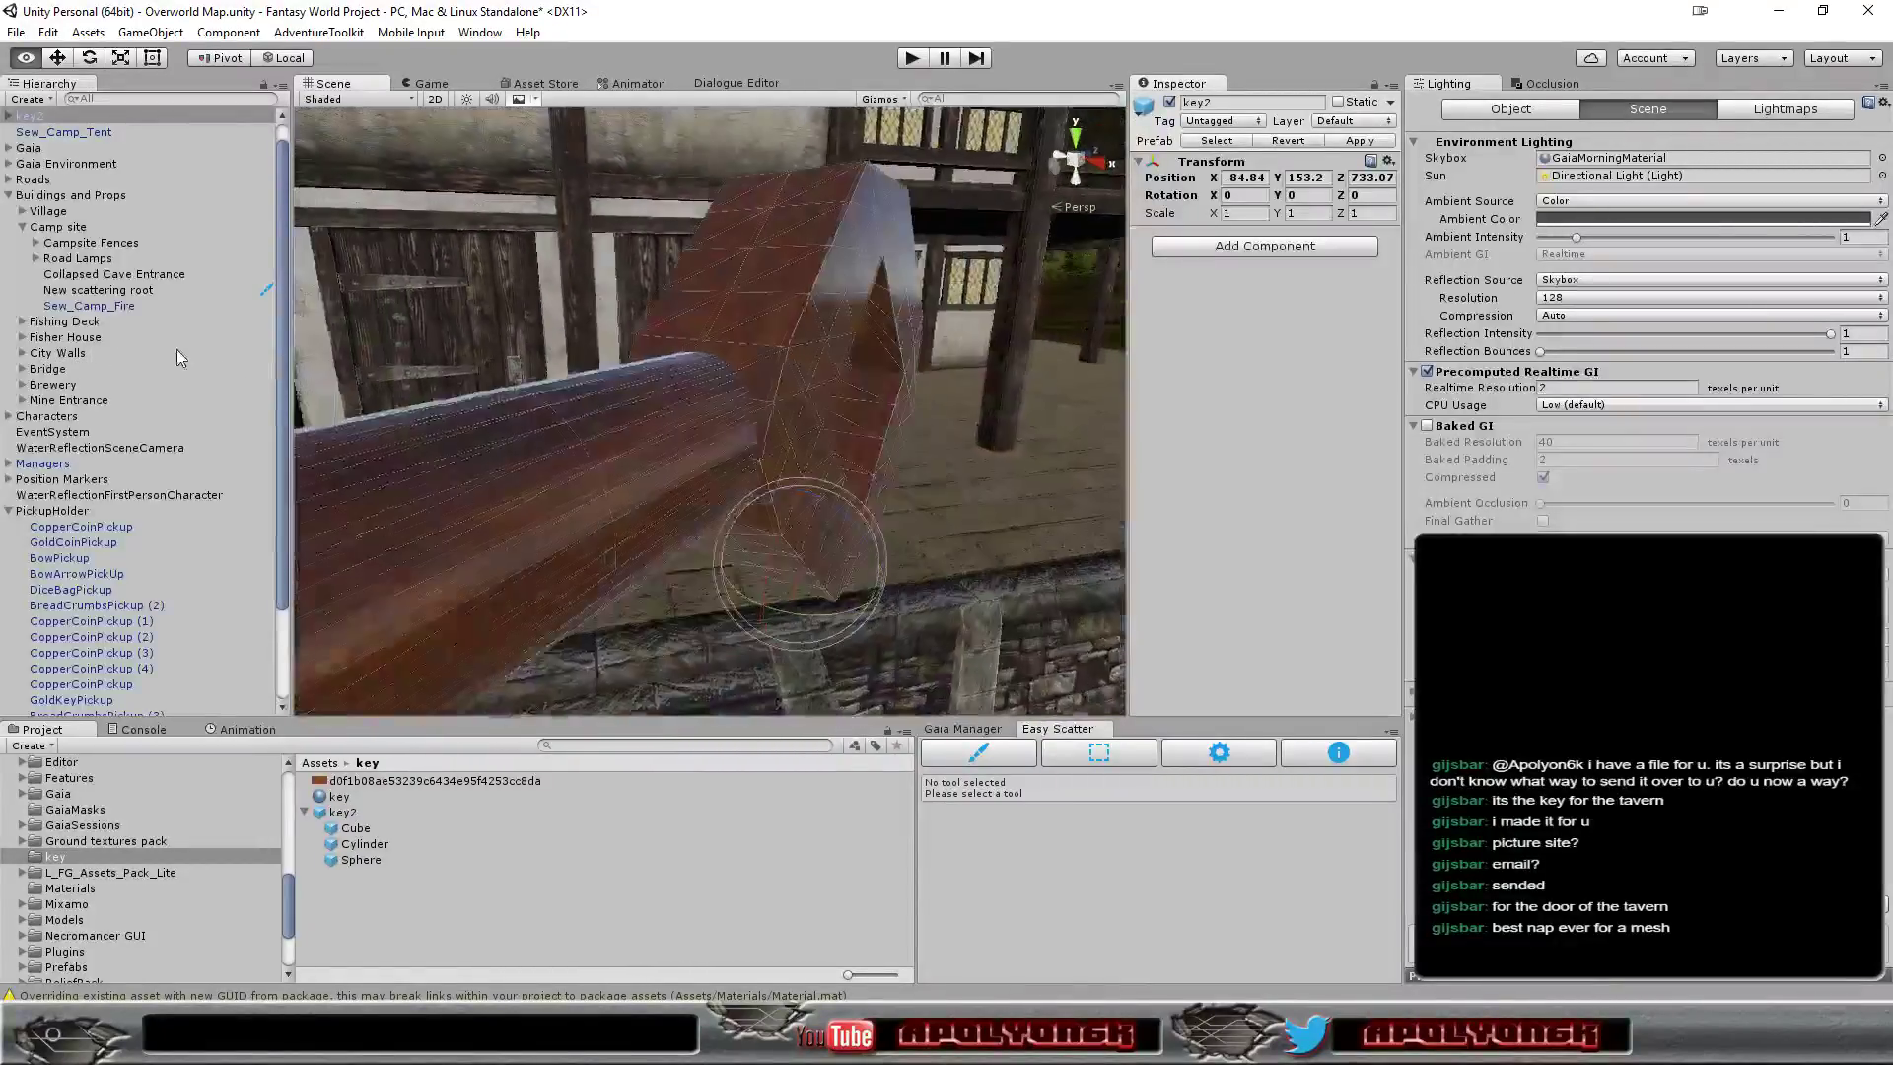
# Orbit the view around the placed key to face the tavern front
pyautogui.scroll(-5, 789, 463)
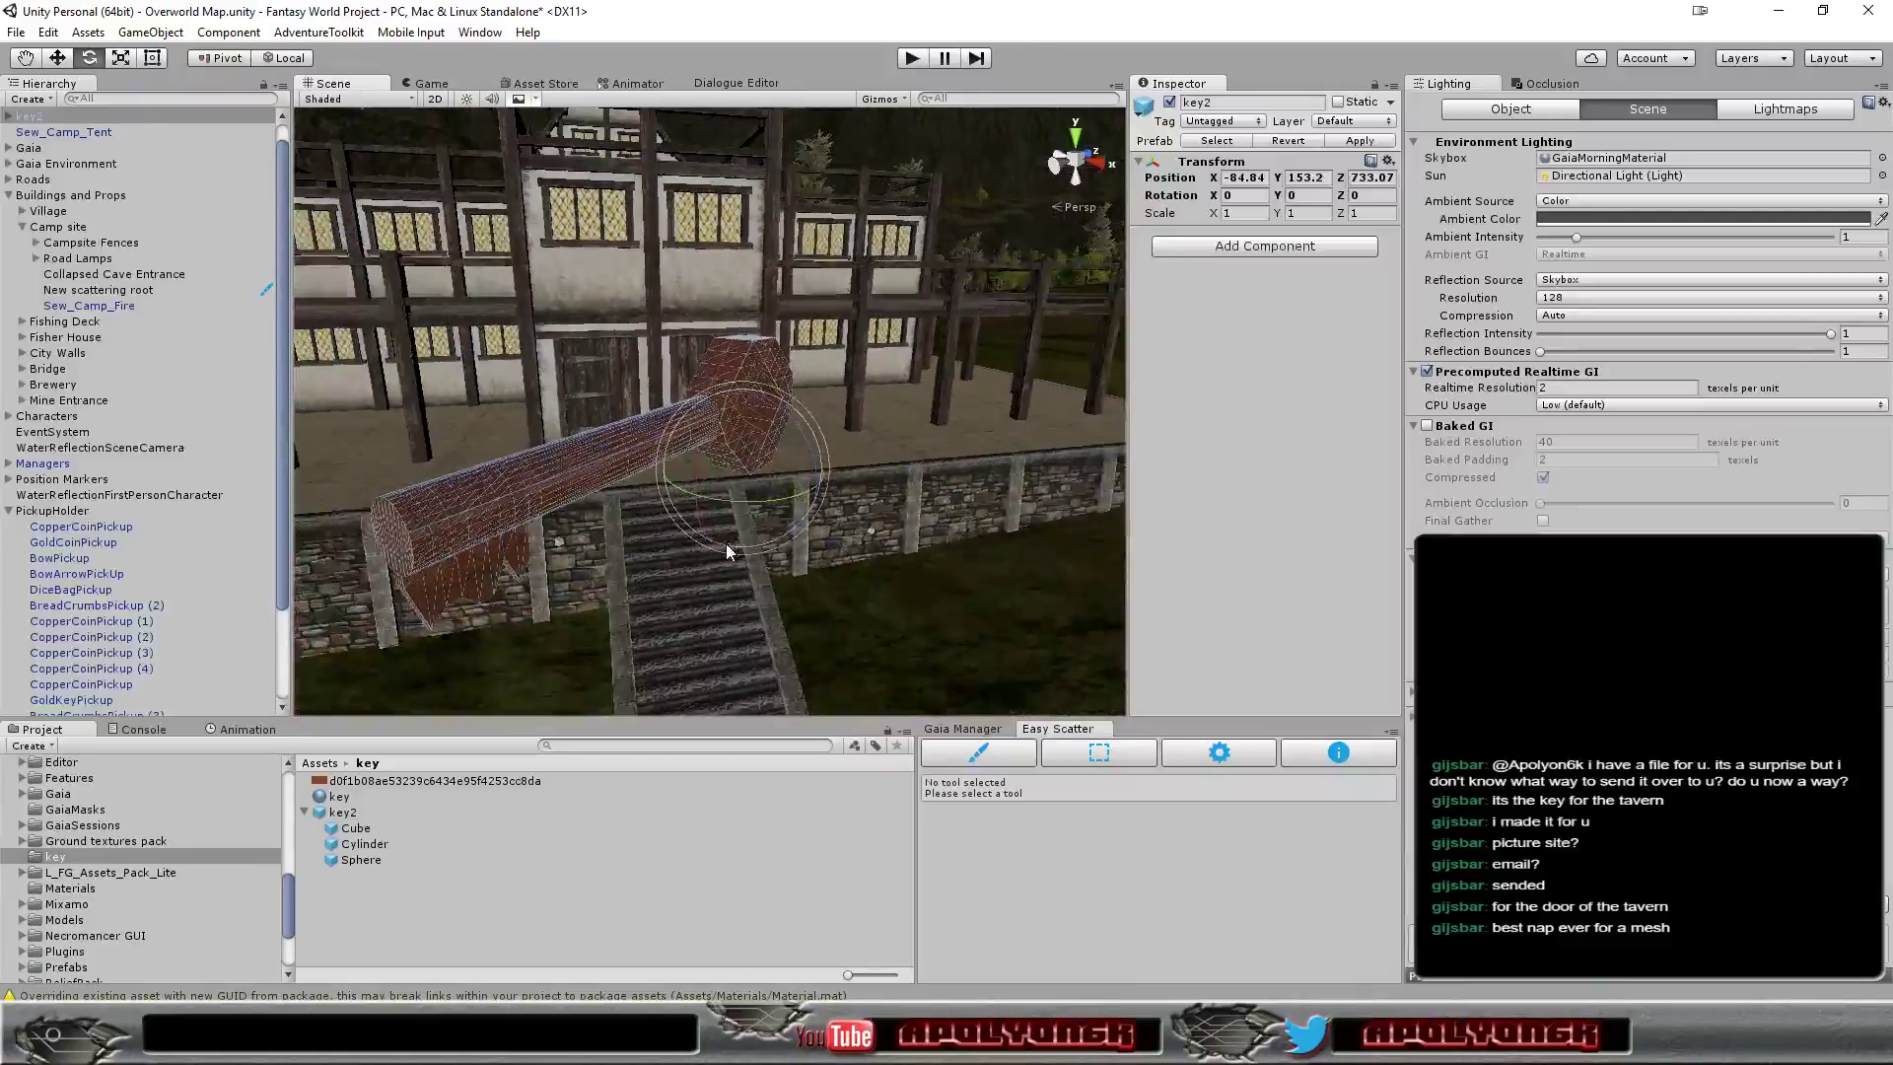
pyautogui.moveTo(725, 542)
pyautogui.keyDown('alt'); pyautogui.mouseDown()
pyautogui.moveTo(457, 559)
pyautogui.moveTo(517, 556)
pyautogui.mouseUp(); pyautogui.keyUp('alt')
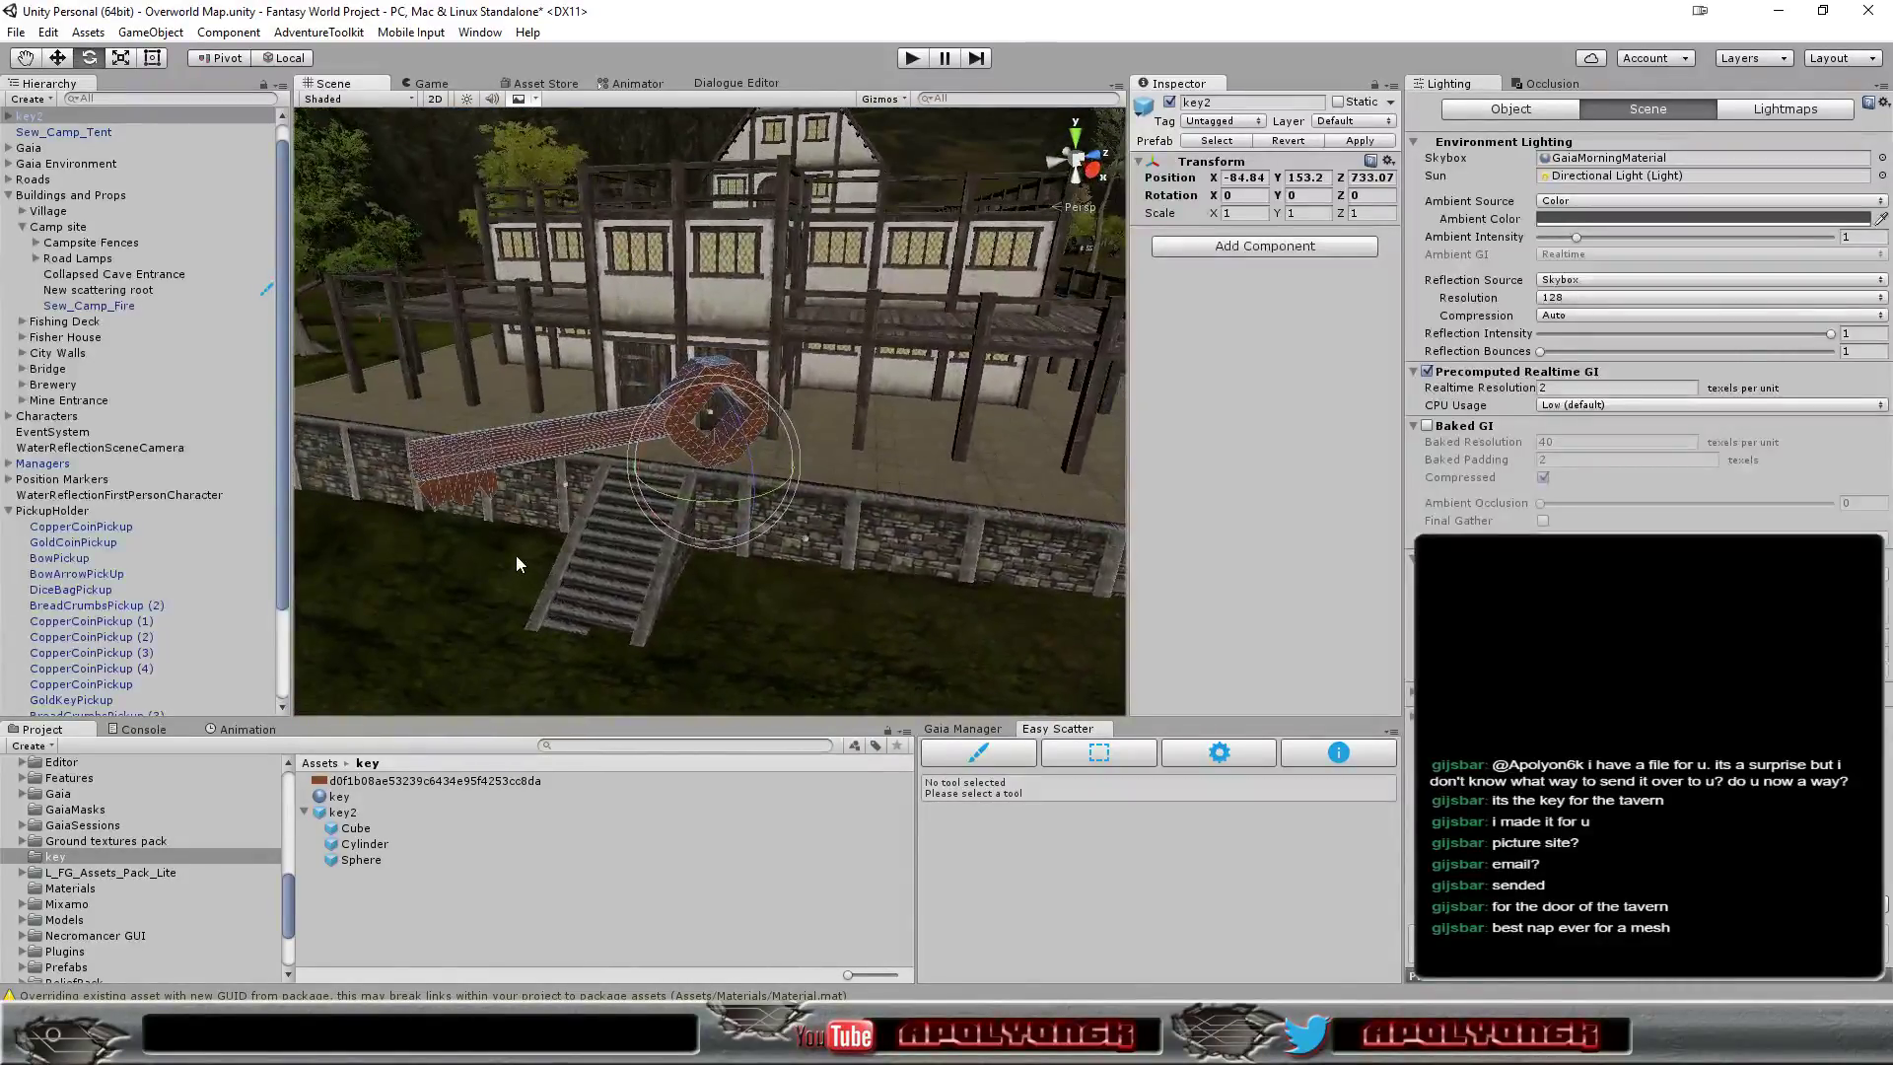
pyautogui.scroll(2, 572, 505)
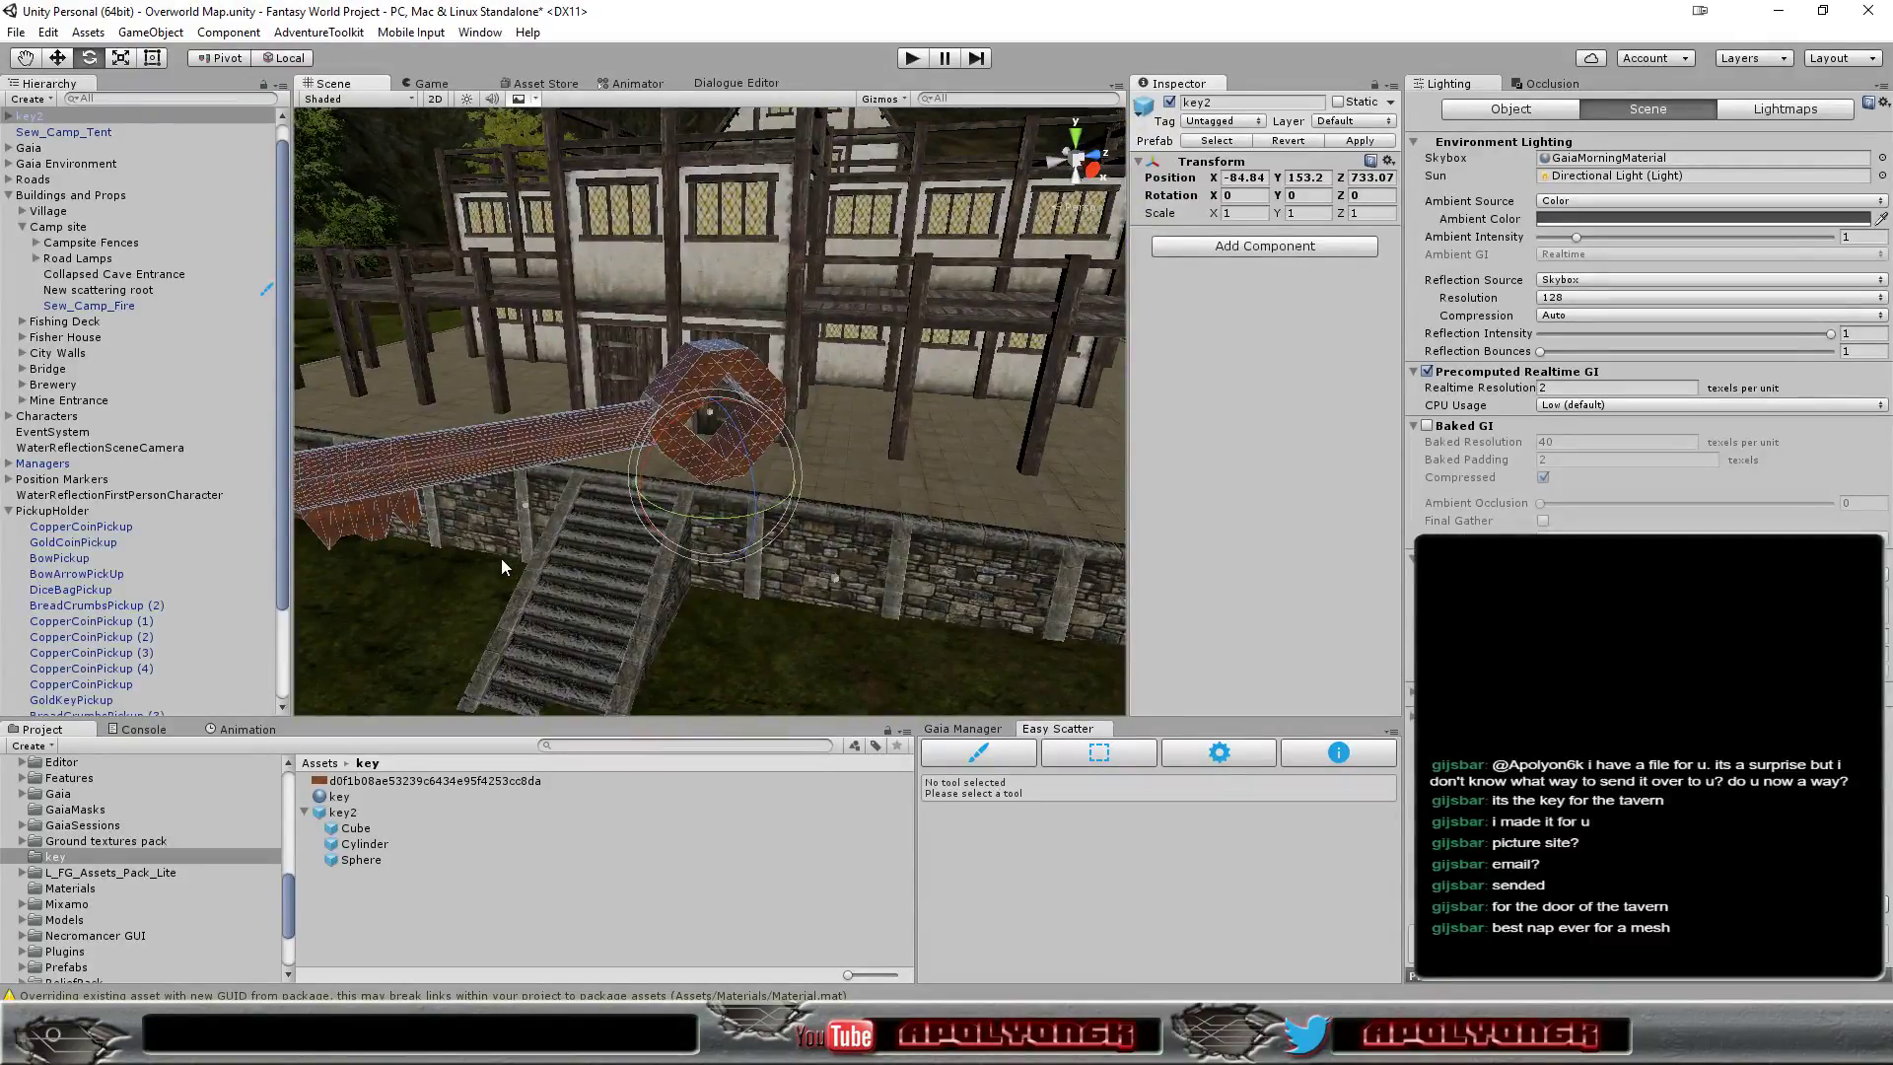
pyautogui.moveTo(463, 571)
pyautogui.keyDown('alt'); pyautogui.mouseDown()
pyautogui.moveTo(982, 459)
pyautogui.moveTo(518, 513)
pyautogui.moveTo(784, 537)
pyautogui.moveTo(704, 537)
pyautogui.moveTo(719, 516)
pyautogui.mouseUp(); pyautogui.keyUp('alt')
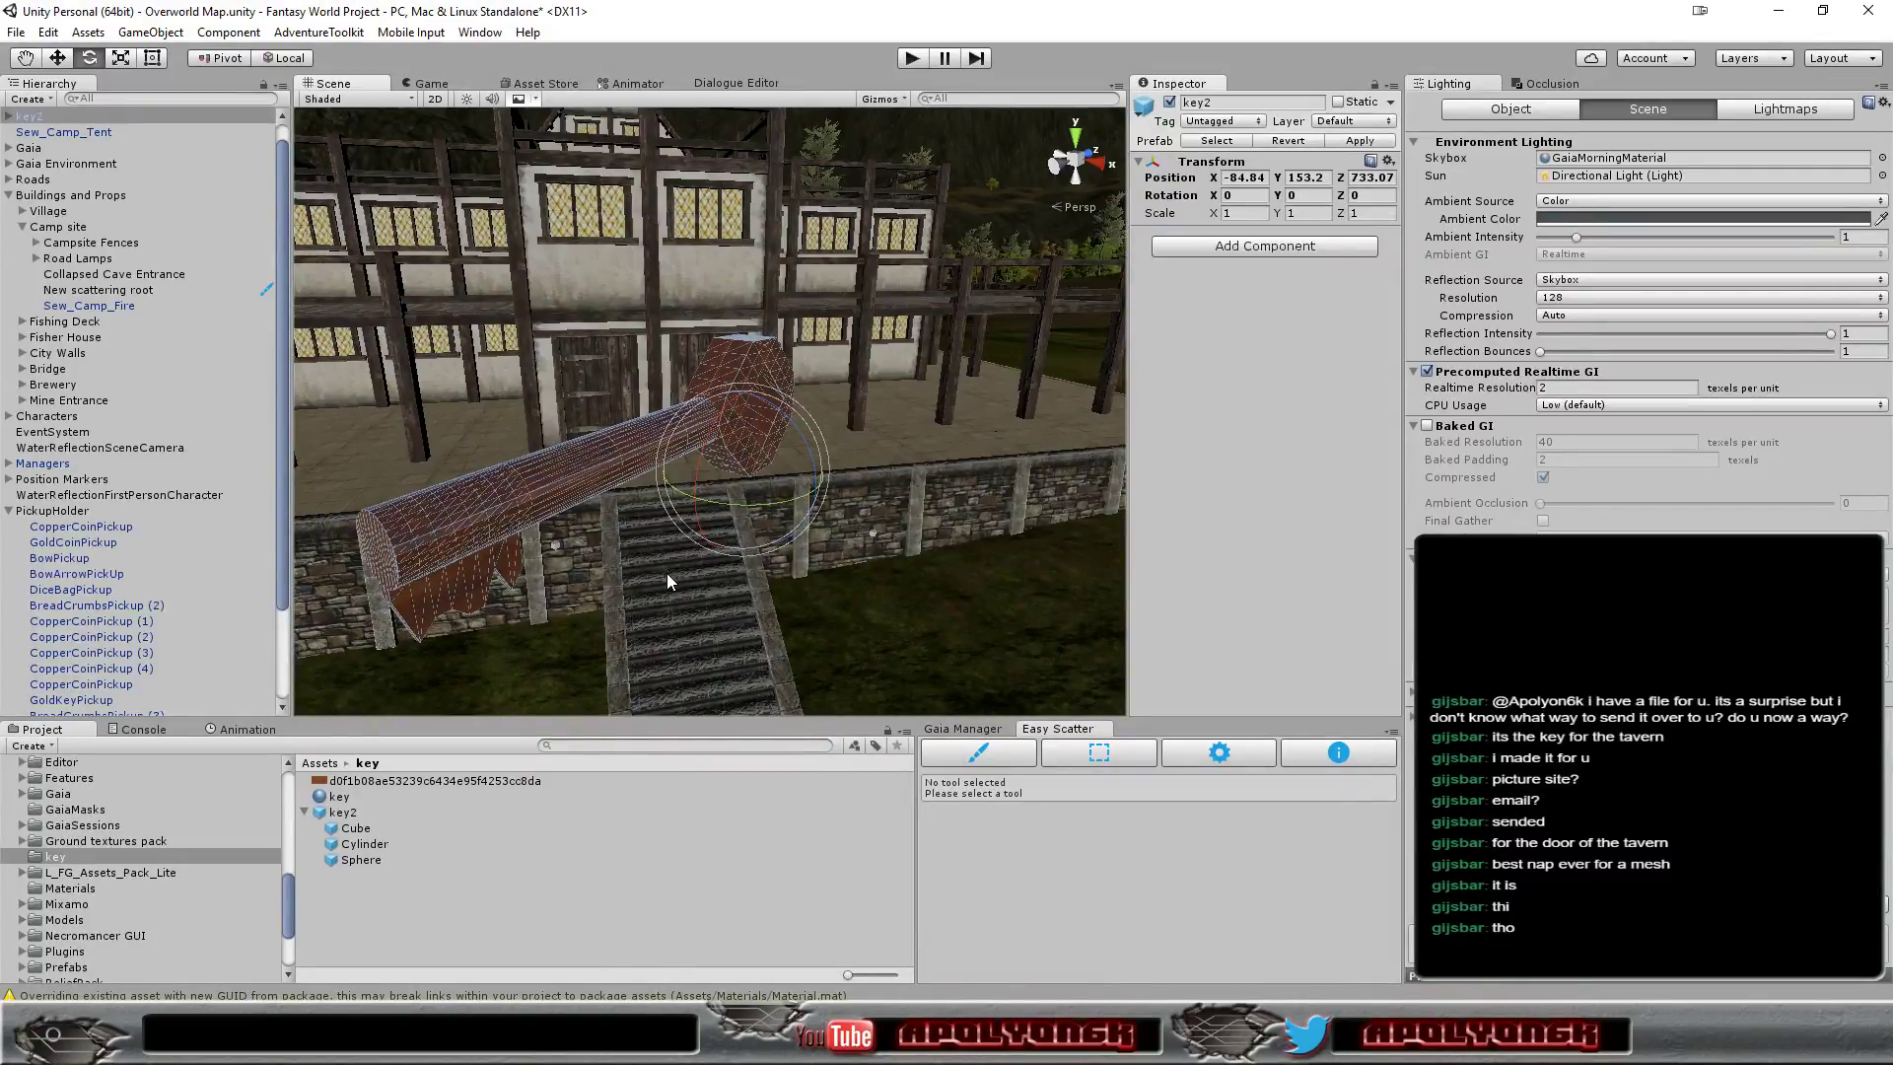
pyautogui.moveTo(664, 560)
pyautogui.keyDown('alt'); pyautogui.mouseDown()
pyautogui.moveTo(800, 521)
pyautogui.moveTo(586, 505)
pyautogui.moveTo(403, 551)
pyautogui.moveTo(597, 572)
pyautogui.mouseUp(); pyautogui.keyUp('alt')
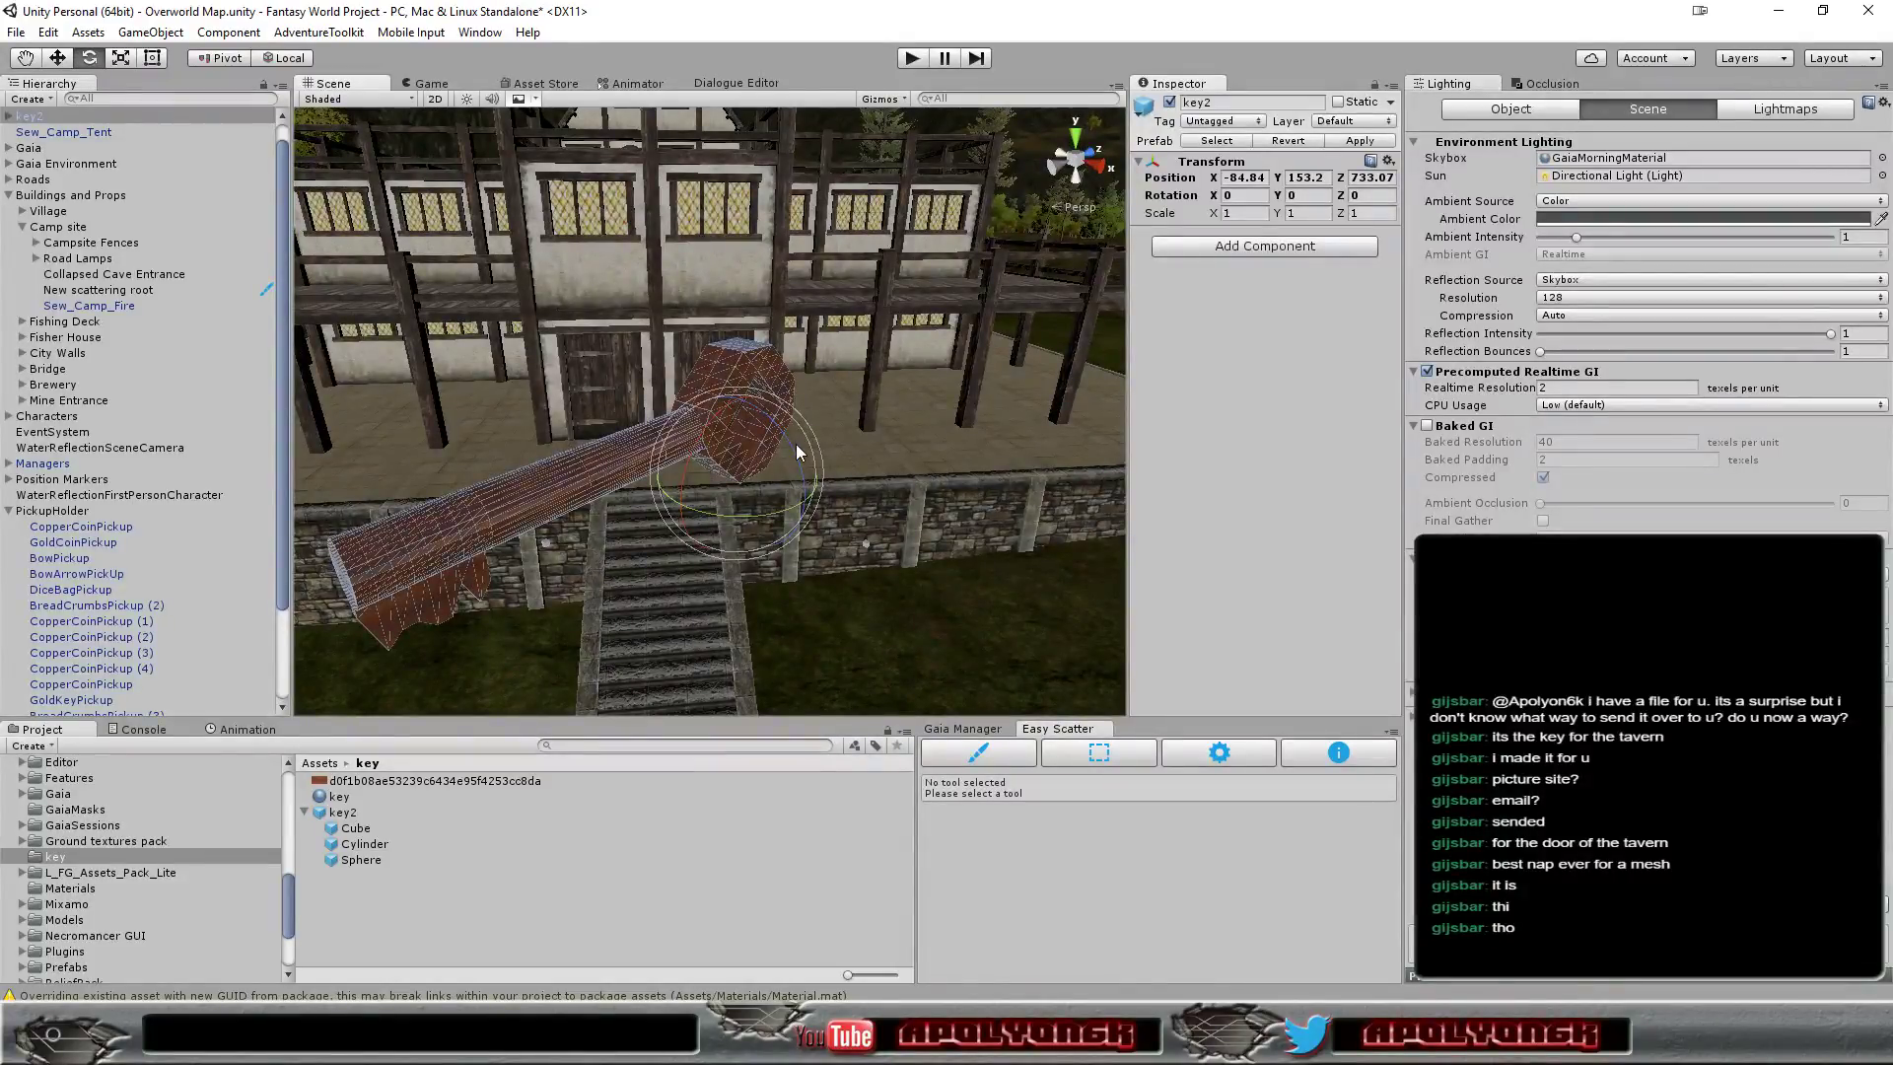
pyautogui.click(1250, 213)
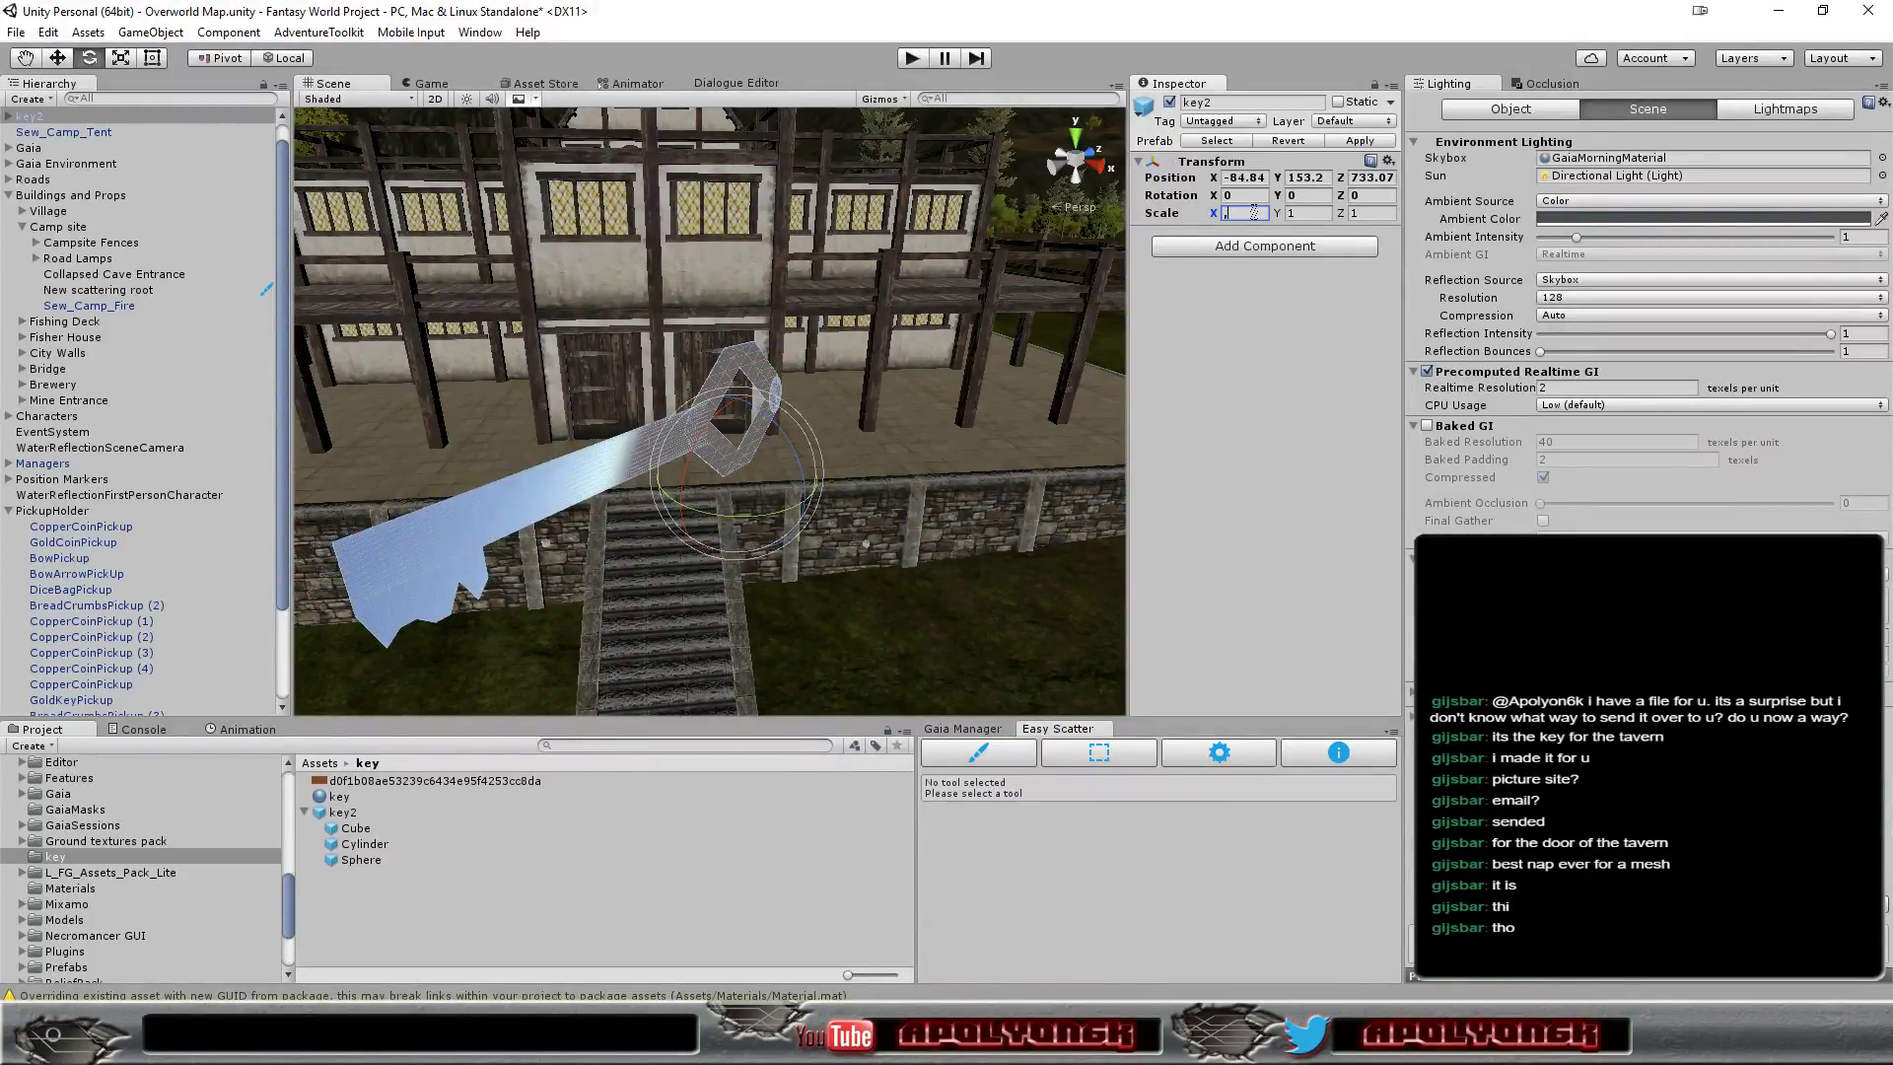
pyautogui.write('1')
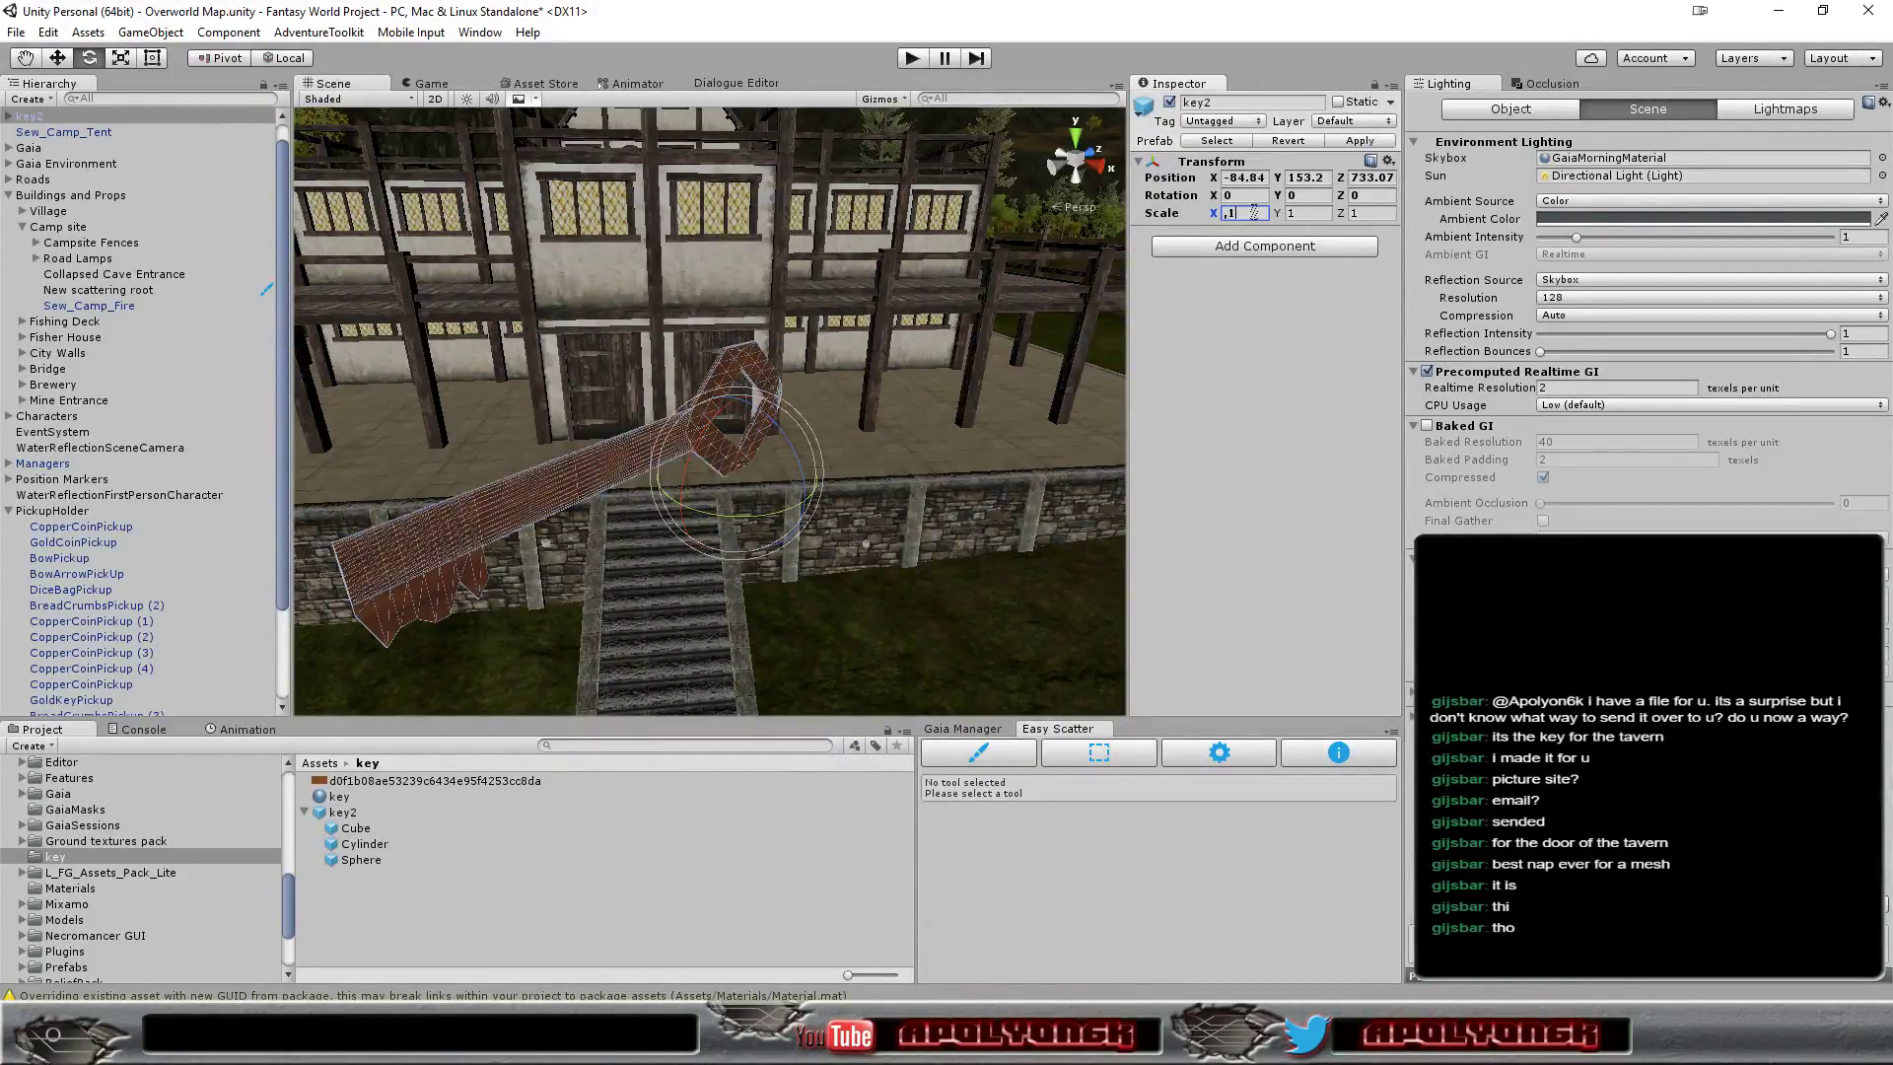